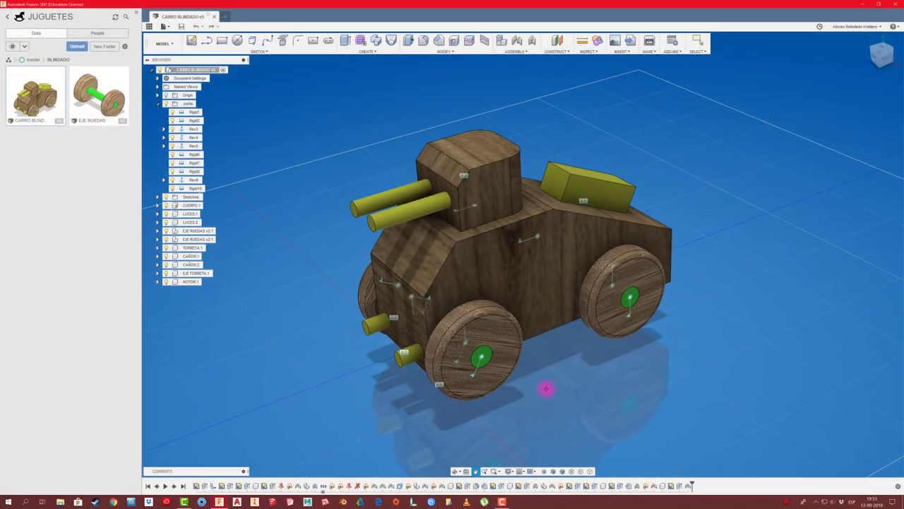
- Start a new drawing from the CARRO BLINDADO car design using DRAWING > From Design
mouse_move(544, 388)
shift+middle_down()
mouse_move(301, 284)
mouse_move(293, 264)
shift+middle_up()
shift+middle_drag(311, 156, 344, 143)
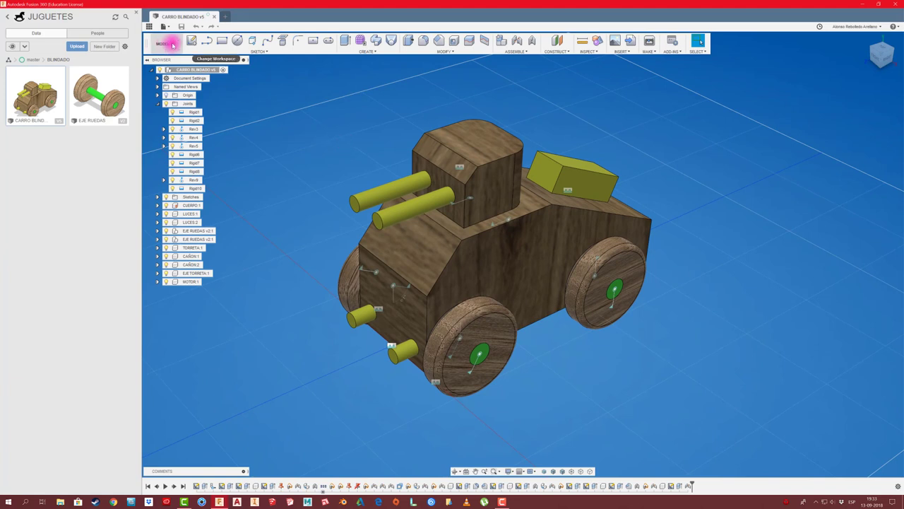
click(172, 45)
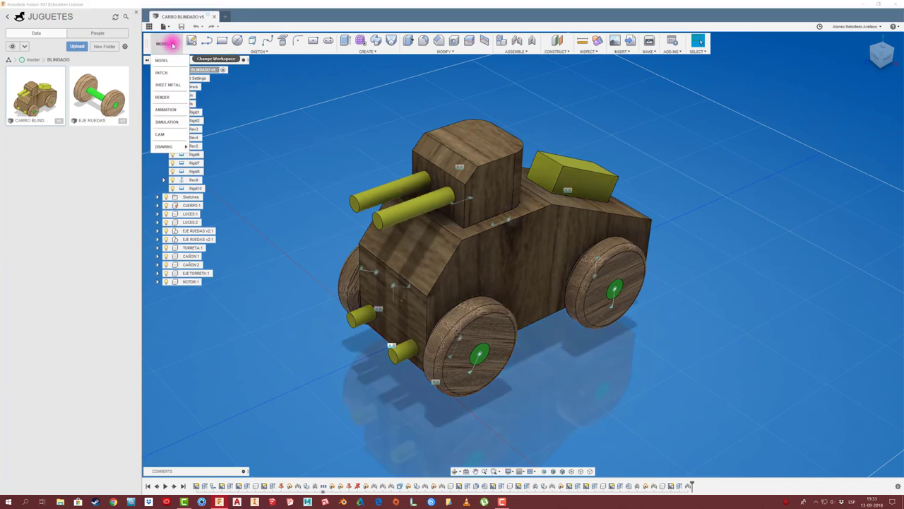
mouse_move(164, 146)
click(202, 147)
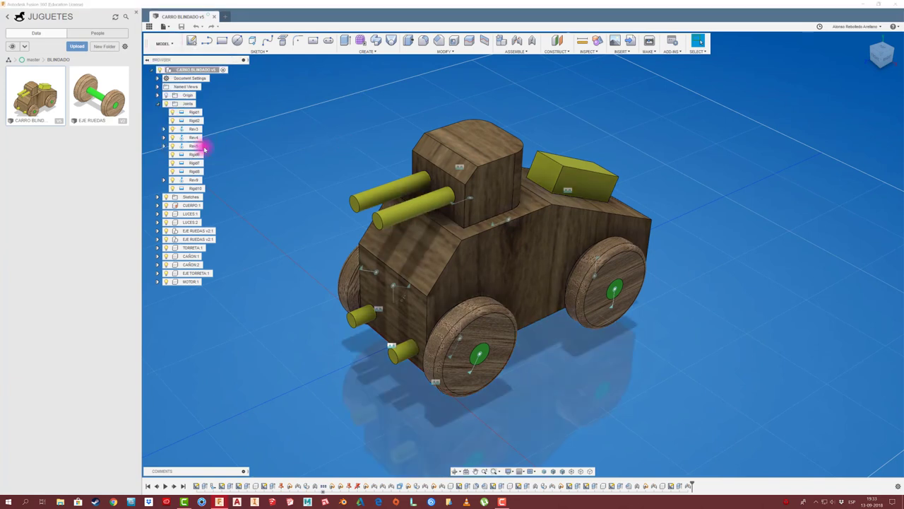
drag(868, 101, 684, 92)
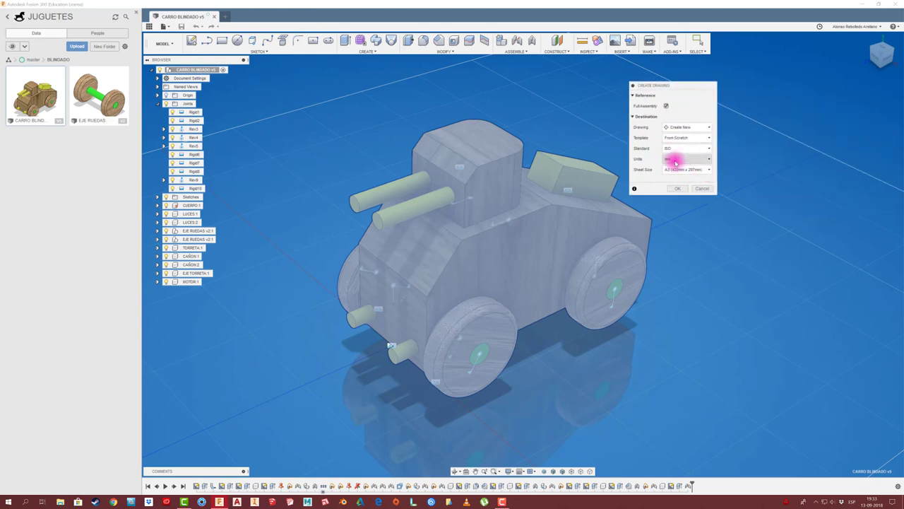
- Keep the A3 (420mm x 297mm) sheet size and create the ISO, mm drawing
click(710, 171)
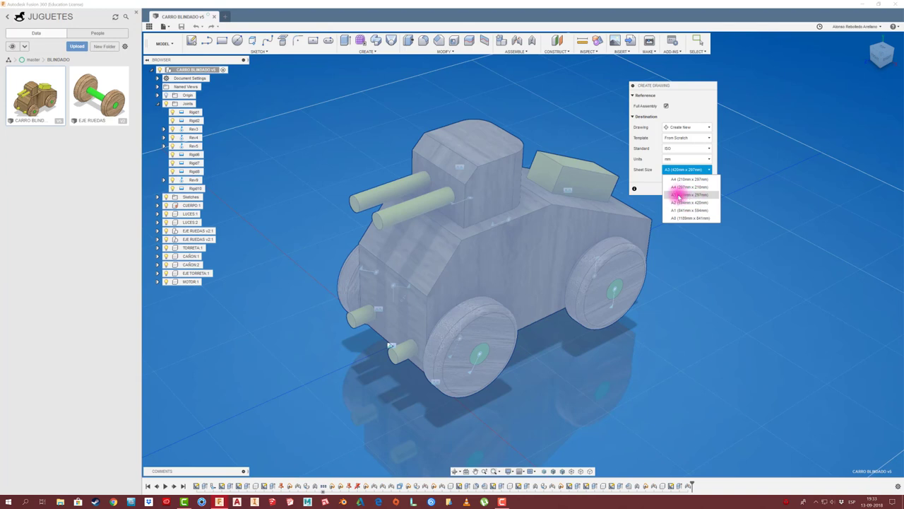
click(678, 194)
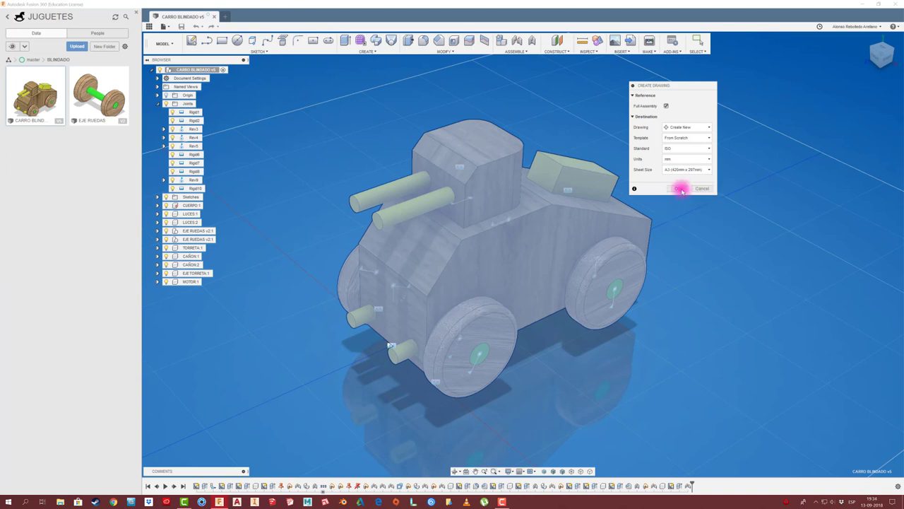
click(678, 189)
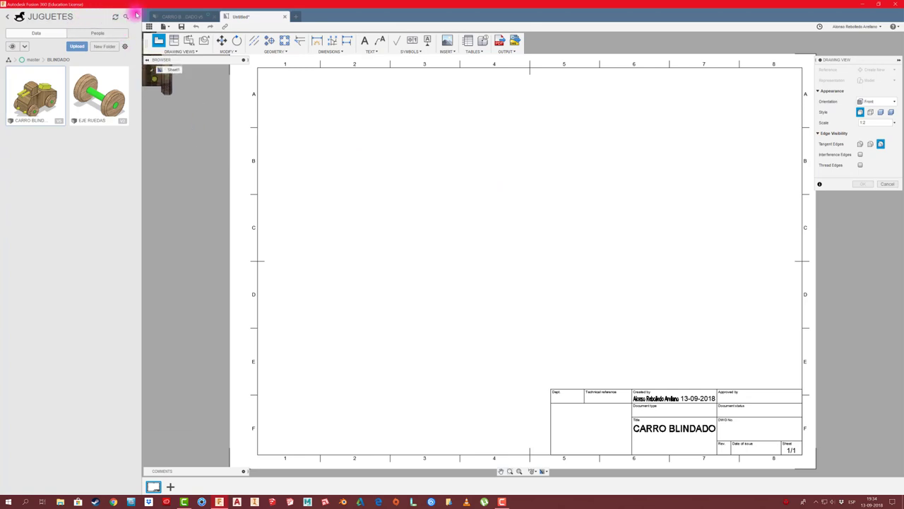
- Place a Right-orientation base view in the upper-left, shaded with hidden edges
click(137, 14)
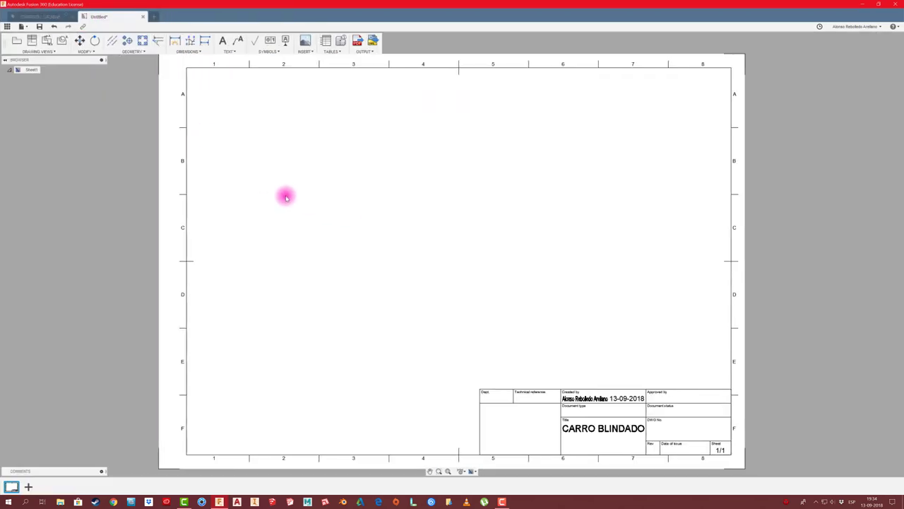
click(17, 41)
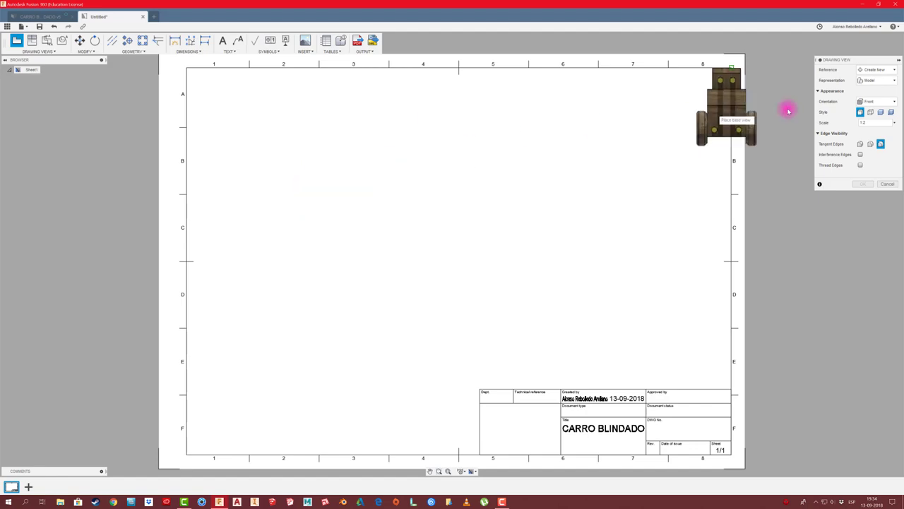
drag(872, 60, 472, 120)
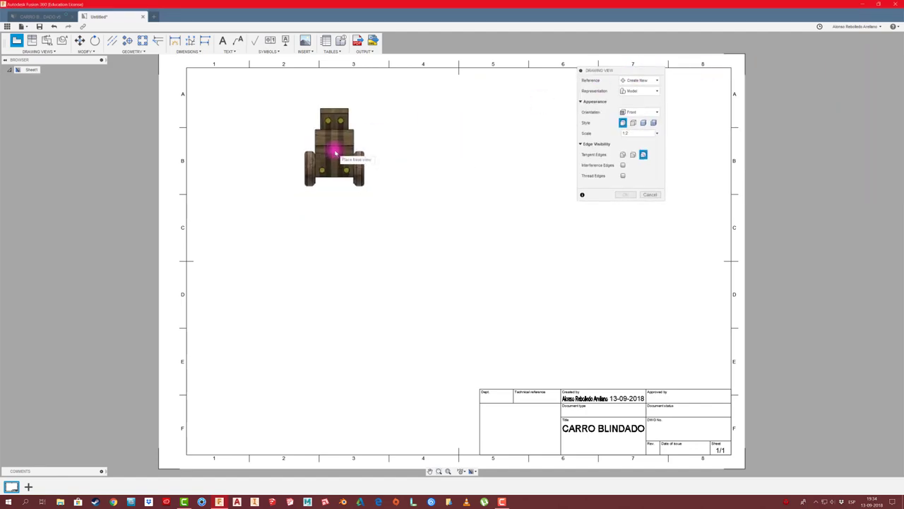
click(644, 113)
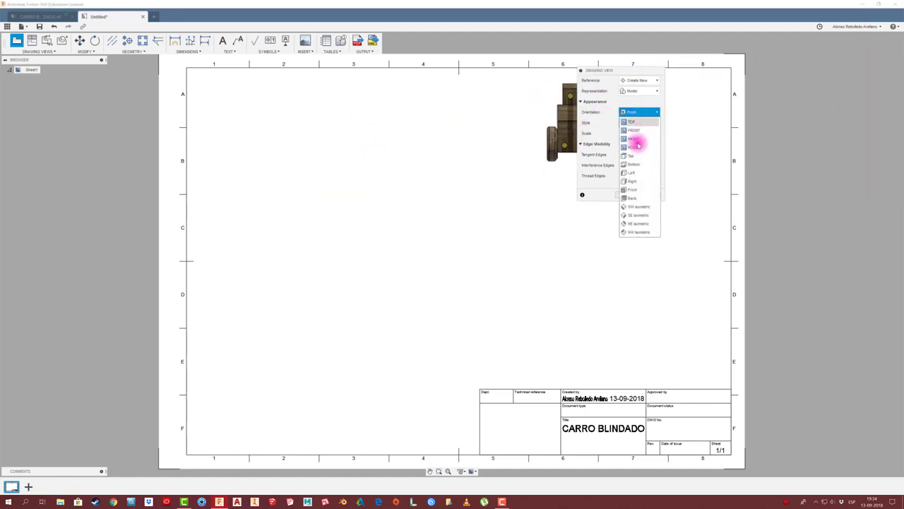
click(345, 156)
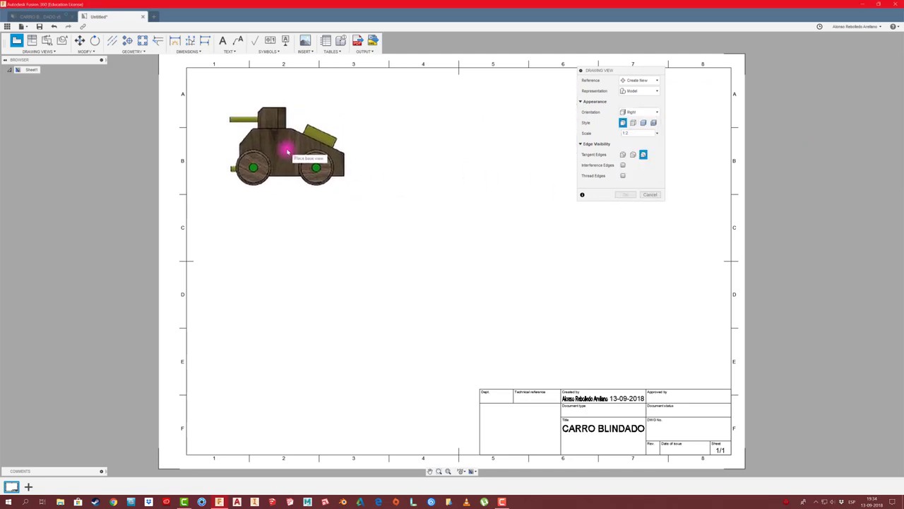
click(643, 124)
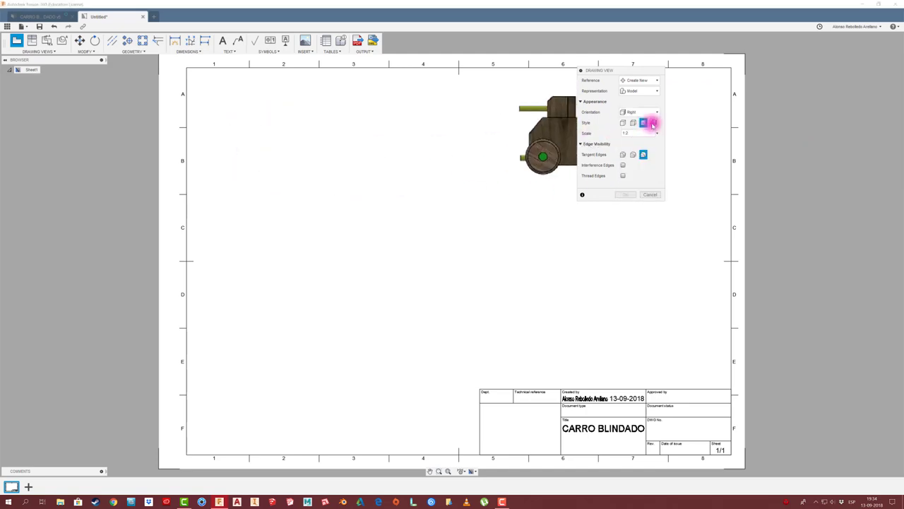
click(655, 123)
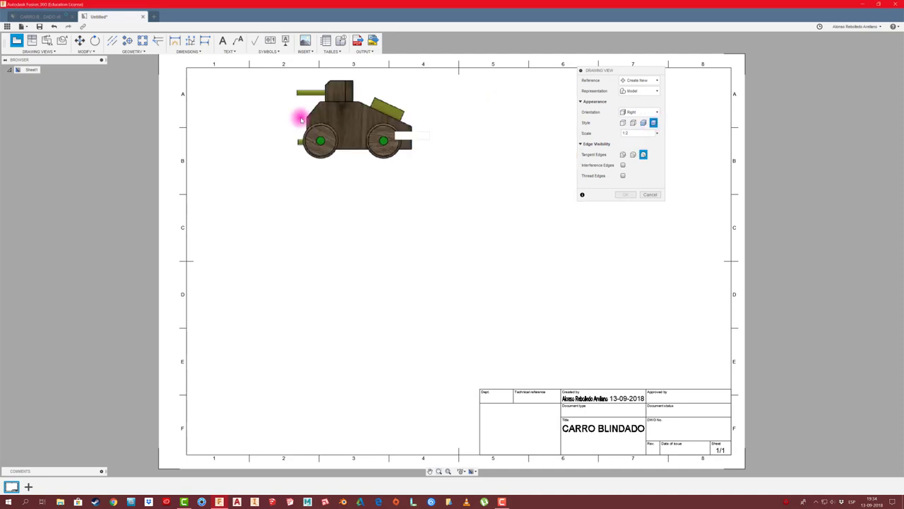
click(291, 135)
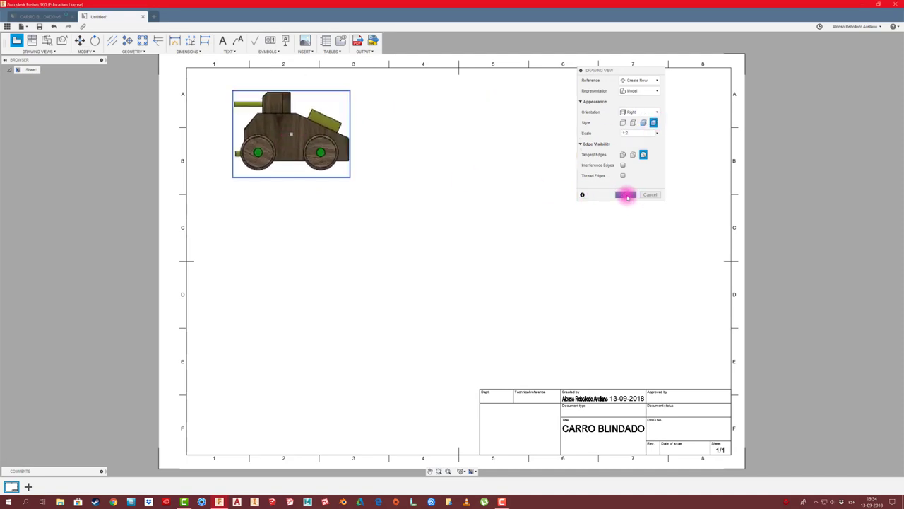
click(625, 194)
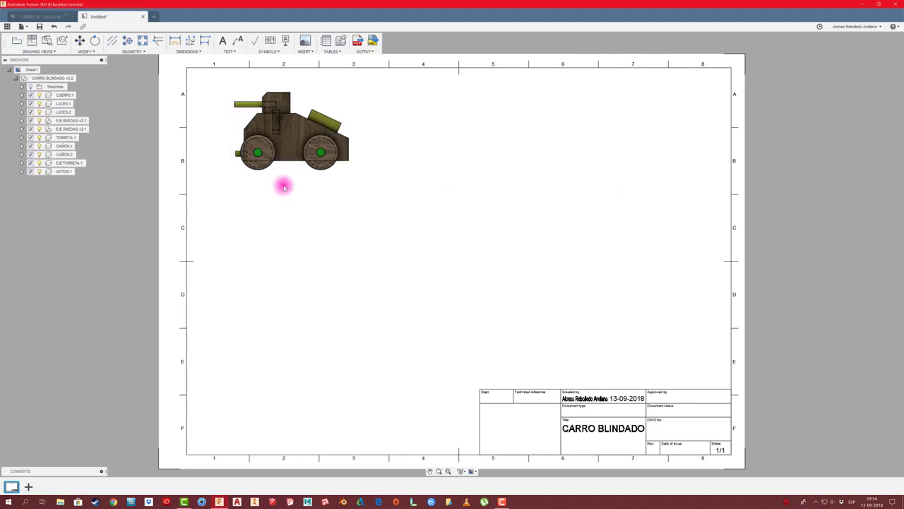
- Project an end view from the side view and place it to the right
click(291, 174)
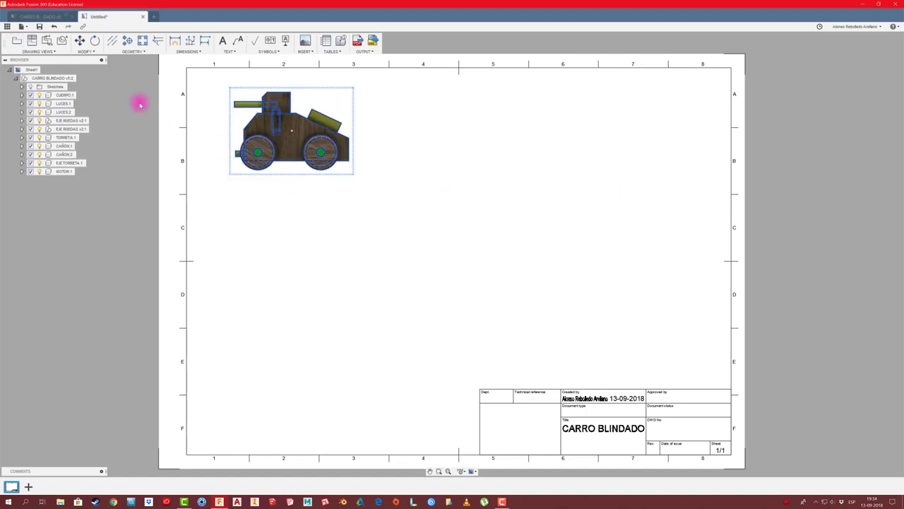
click(31, 41)
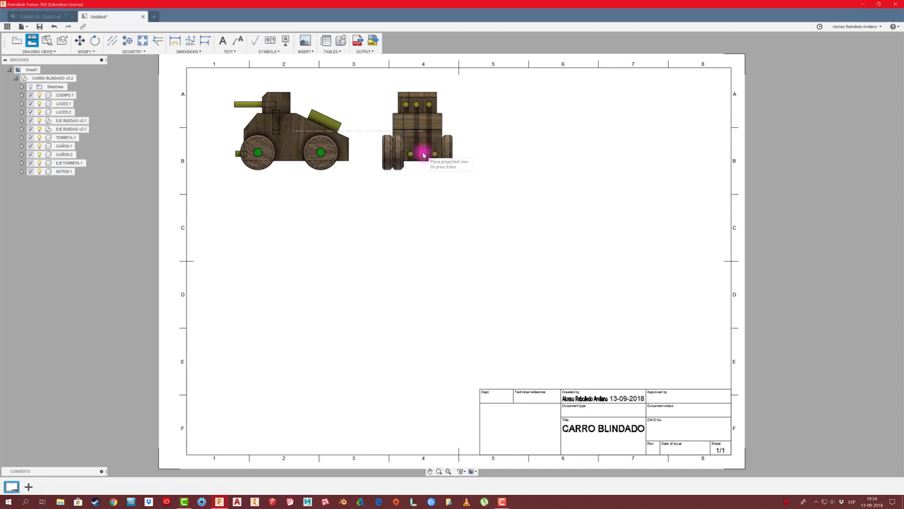
click(416, 180)
key(Return)
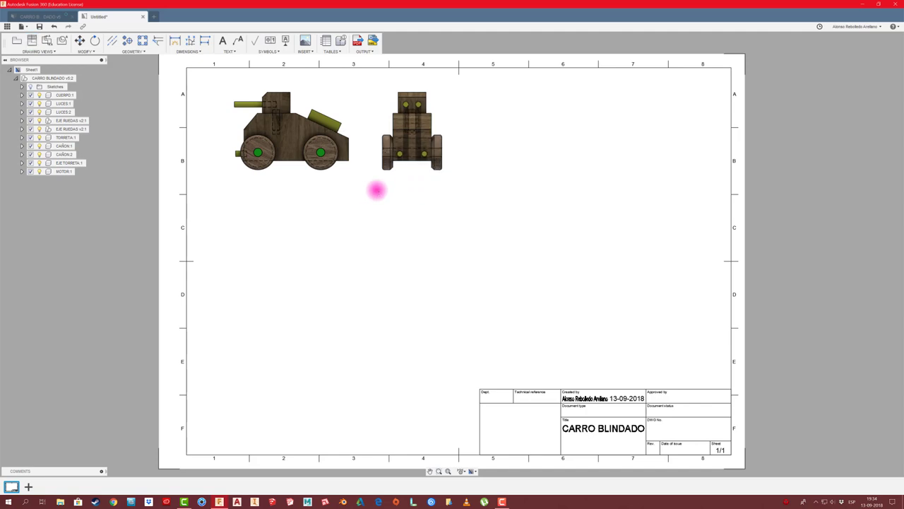
- Project a top view from the side view and place it below
click(311, 161)
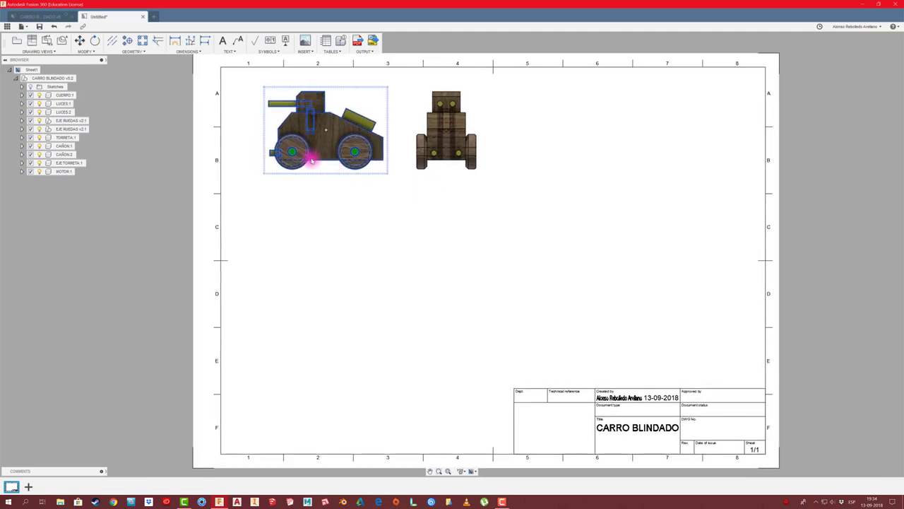
click(32, 40)
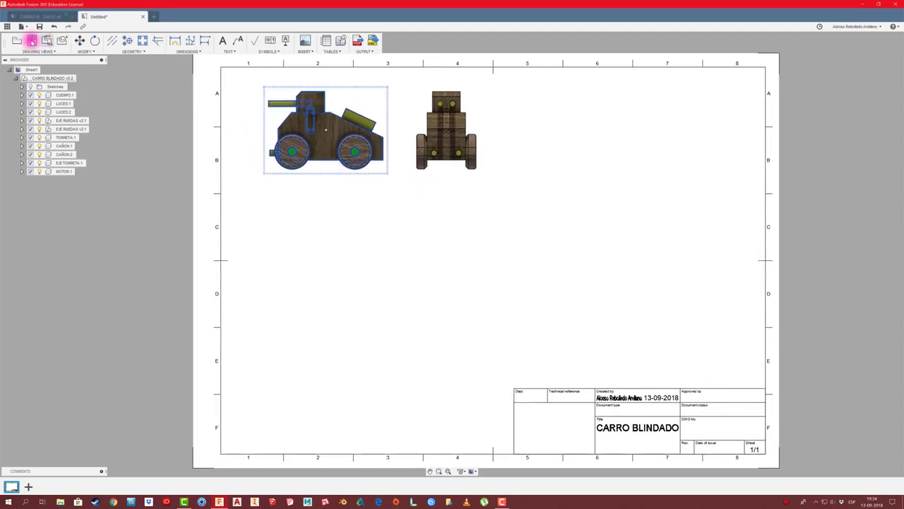
right_click(350, 231)
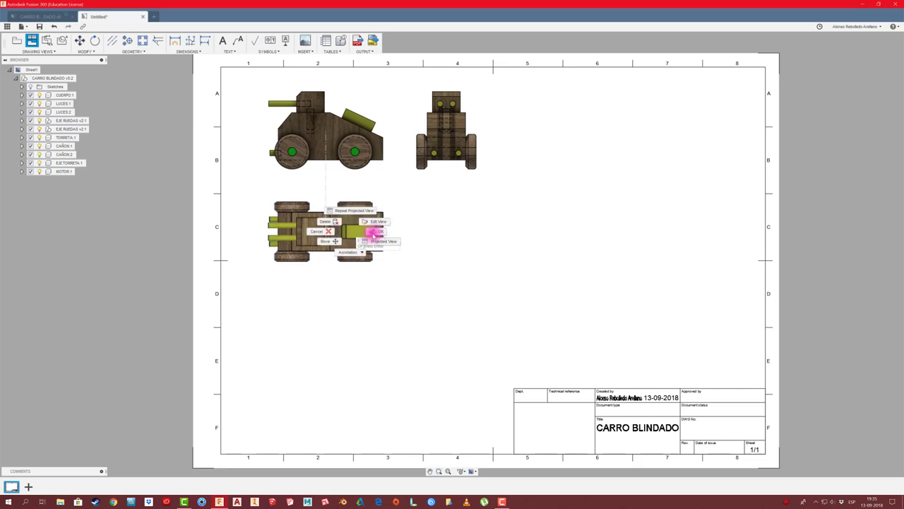
click(380, 233)
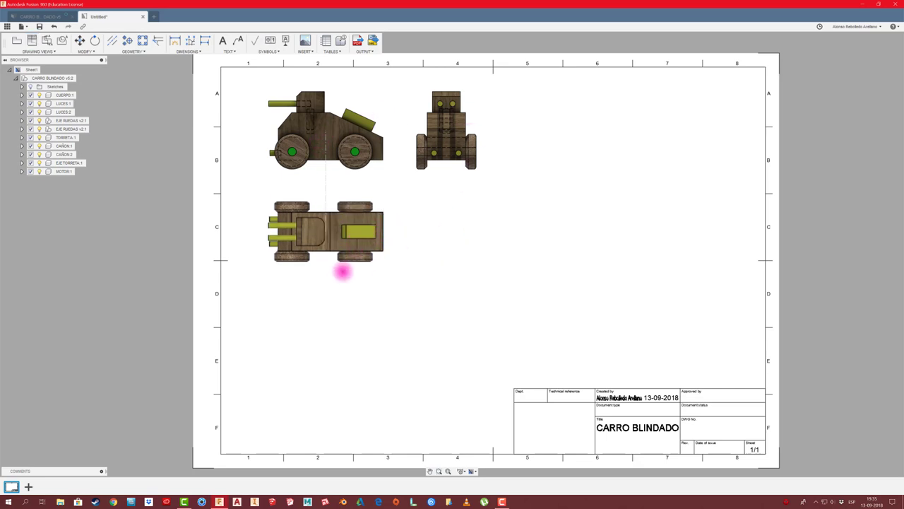
mouse_move(332, 284)
middle_down()
mouse_move(350, 265)
mouse_move(377, 288)
middle_up()
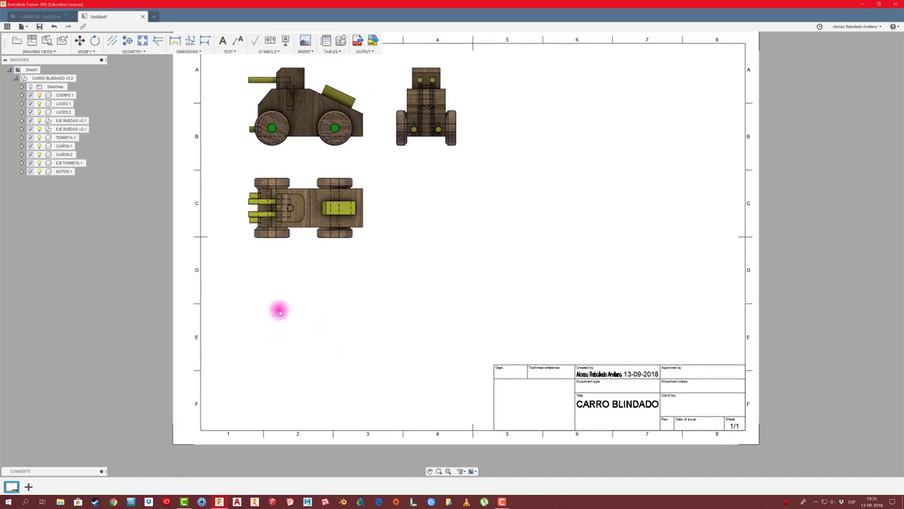
- Place a parts list table above the title block, which adds balloons to the side view
middle_drag(426, 261, 427, 279)
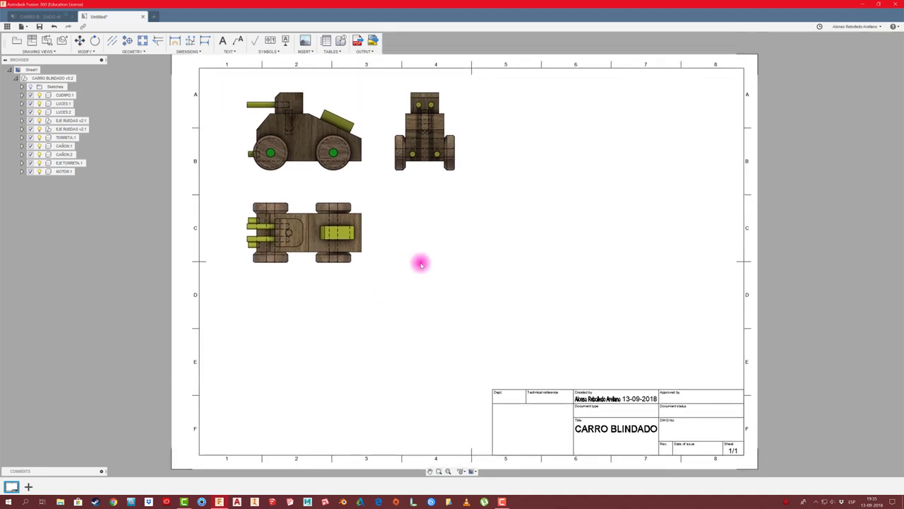
click(327, 41)
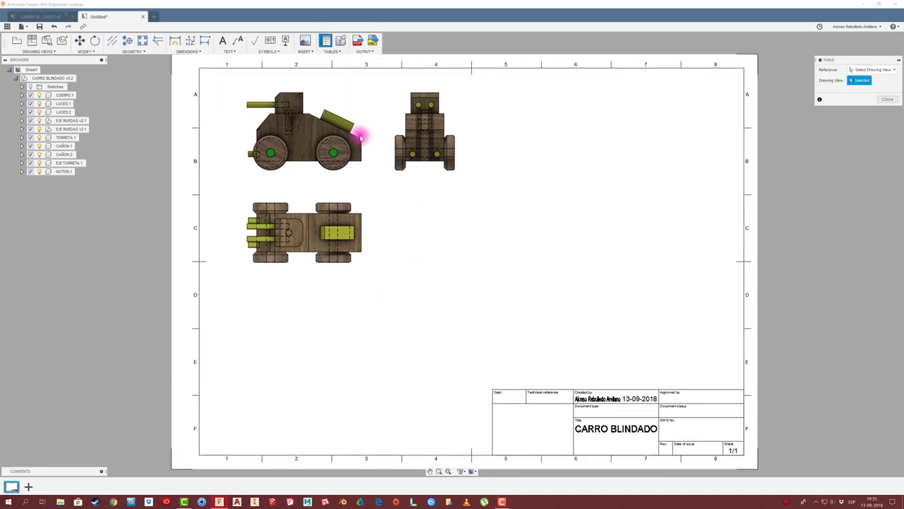
drag(835, 61, 755, 64)
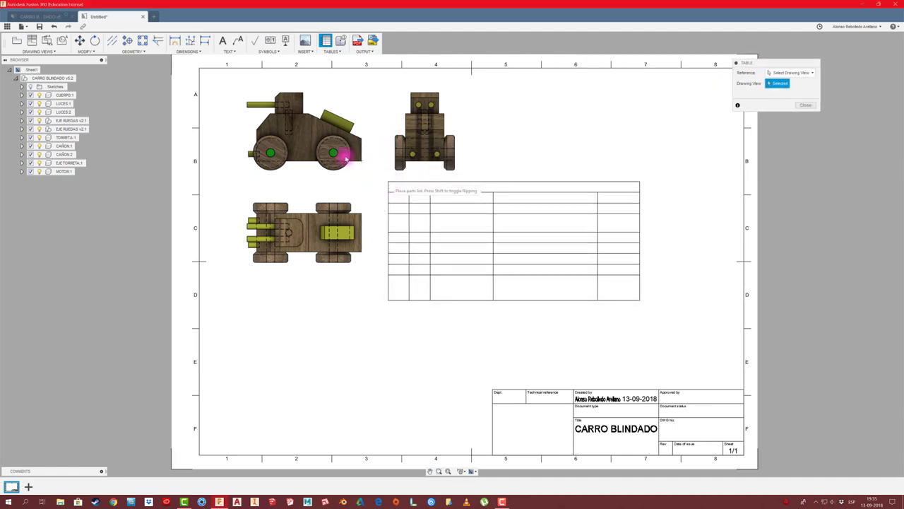
click(745, 389)
- Drag the parts list's Material column border left to widen it
middle_drag(471, 339, 416, 324)
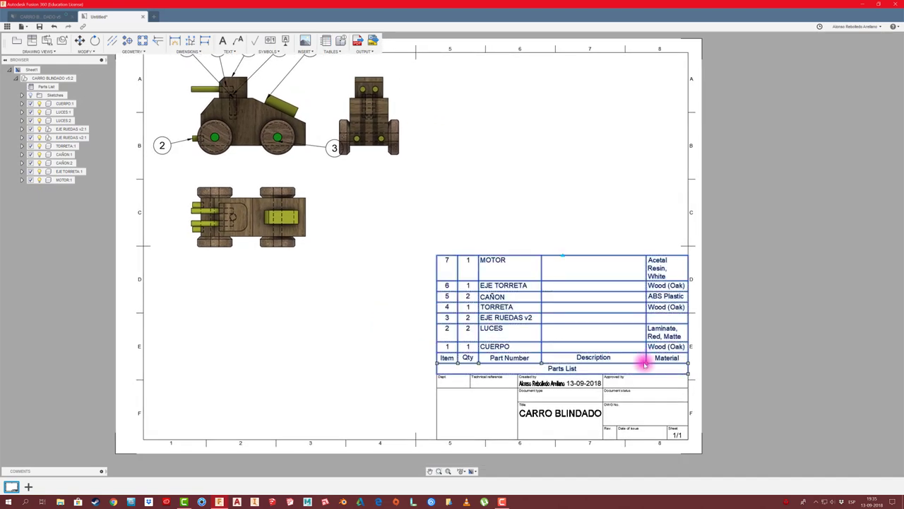
drag(647, 362, 616, 363)
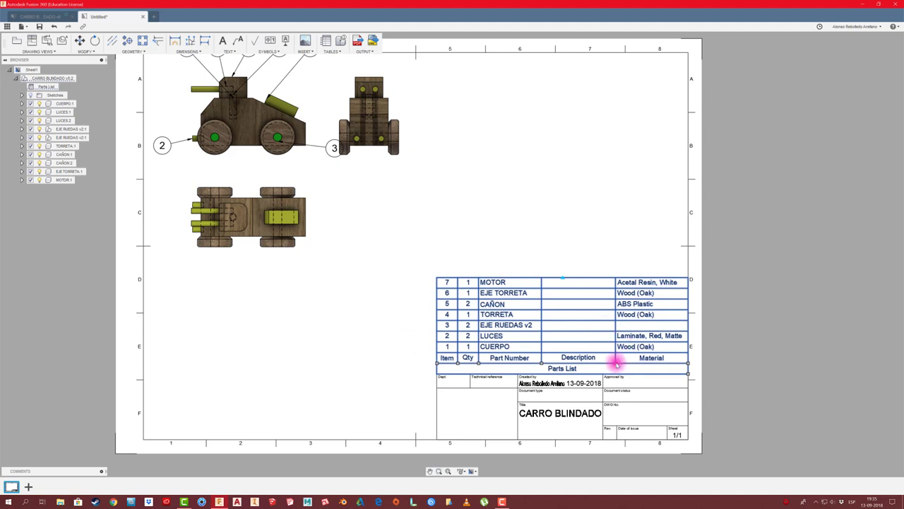
drag(617, 363, 600, 363)
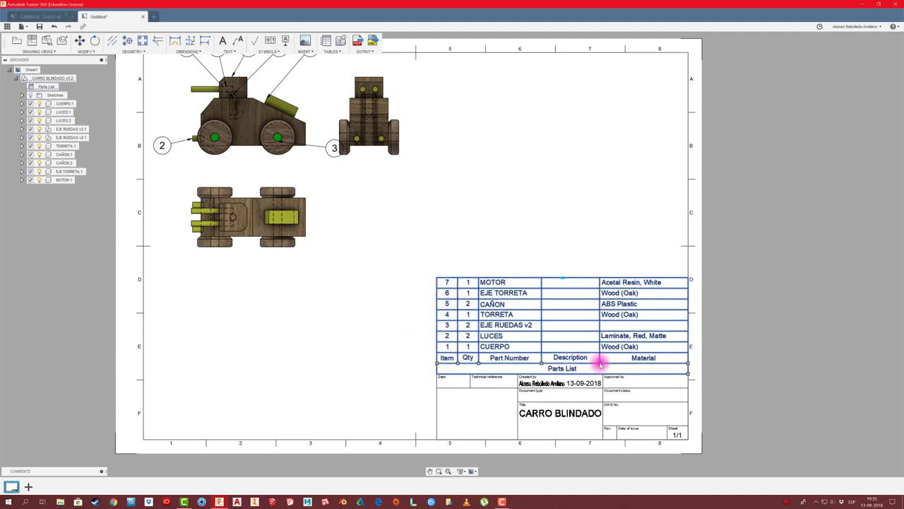
- Pan and zoom around the sheet to review the balloons, views and title block
middle_drag(378, 333, 389, 336)
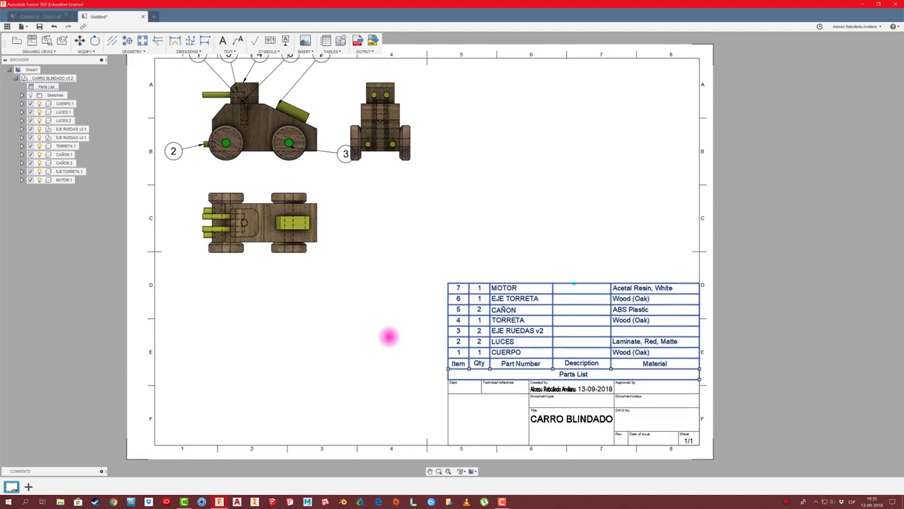
scroll(389, 337, down, 2)
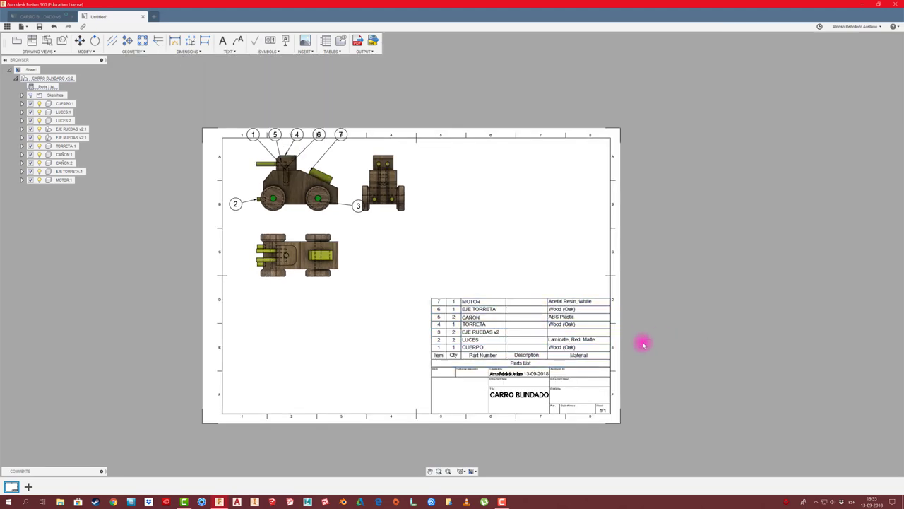
middle_drag(640, 339, 672, 339)
scroll(327, 146, up, 1)
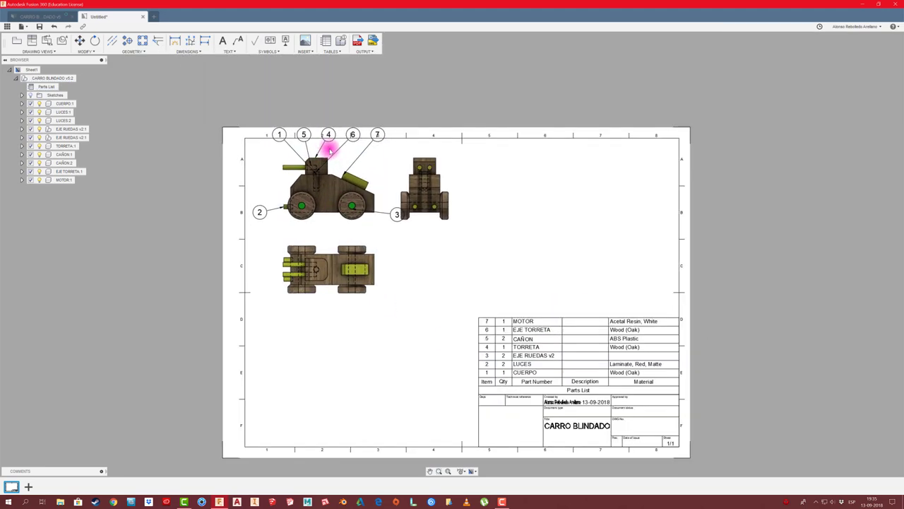
scroll(330, 145, up, 2)
scroll(329, 145, up, 1)
scroll(424, 291, down, 1)
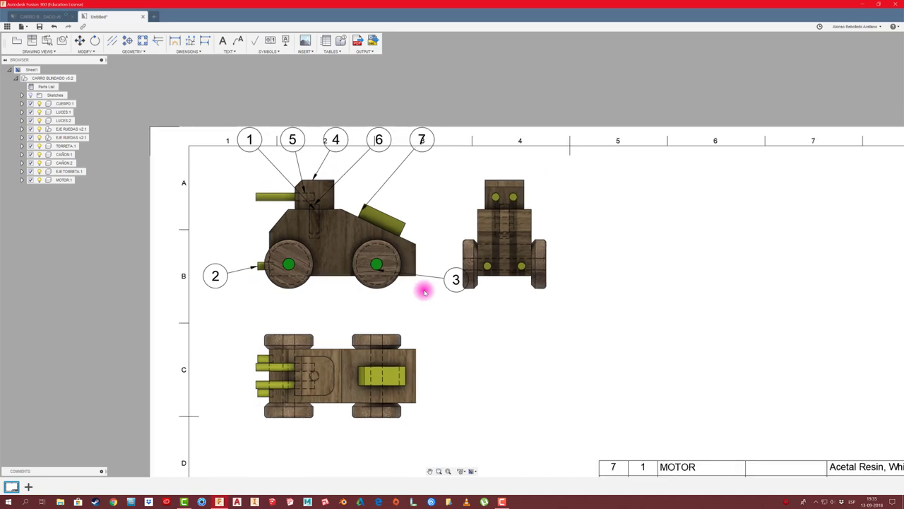
scroll(484, 313, down, 1)
scroll(462, 313, down, 2)
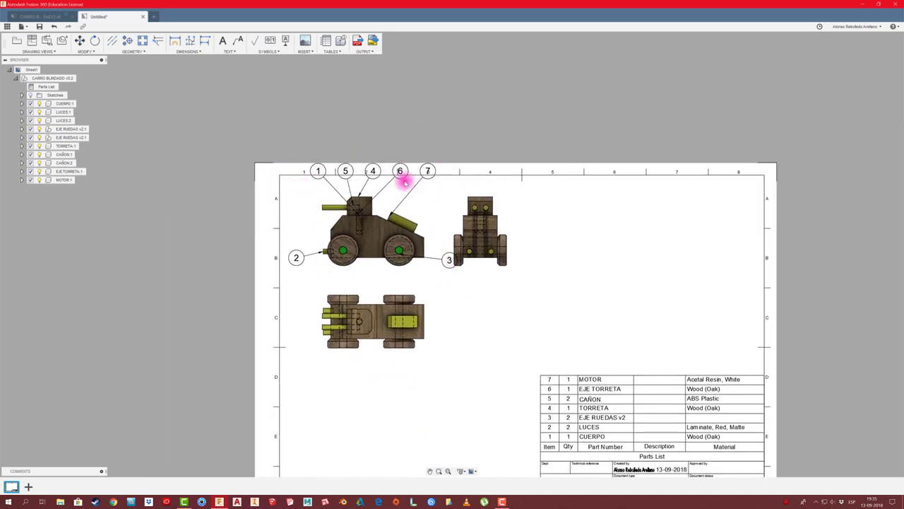
middle_drag(432, 291, 414, 196)
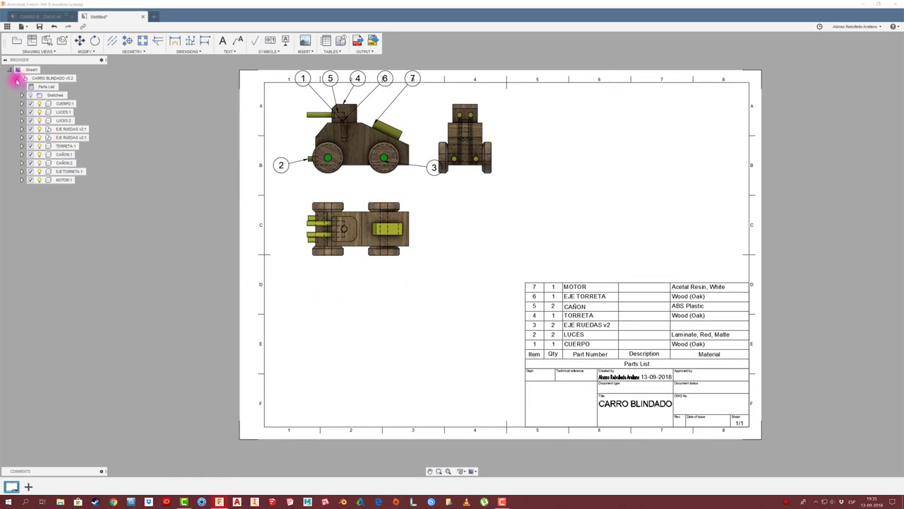
- Set up a new Right base view at 1:1 scale, then bring up sheet settings
click(16, 77)
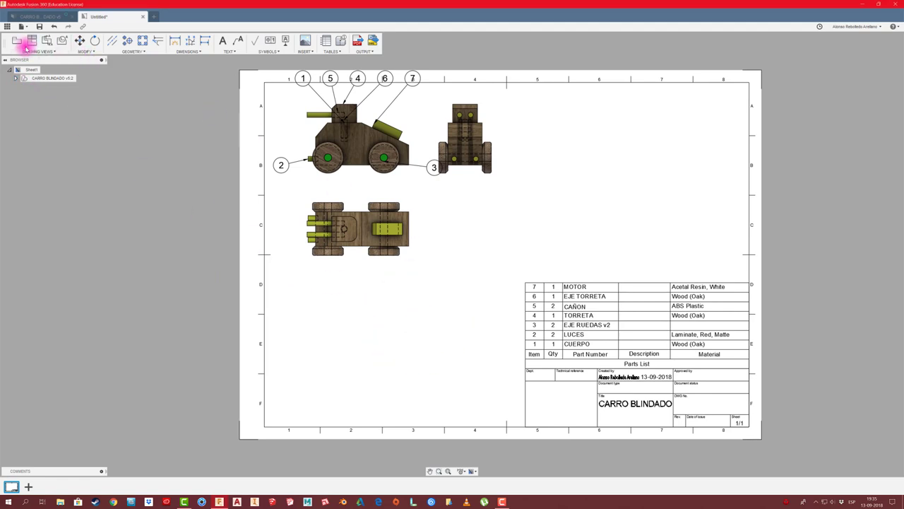
click(16, 42)
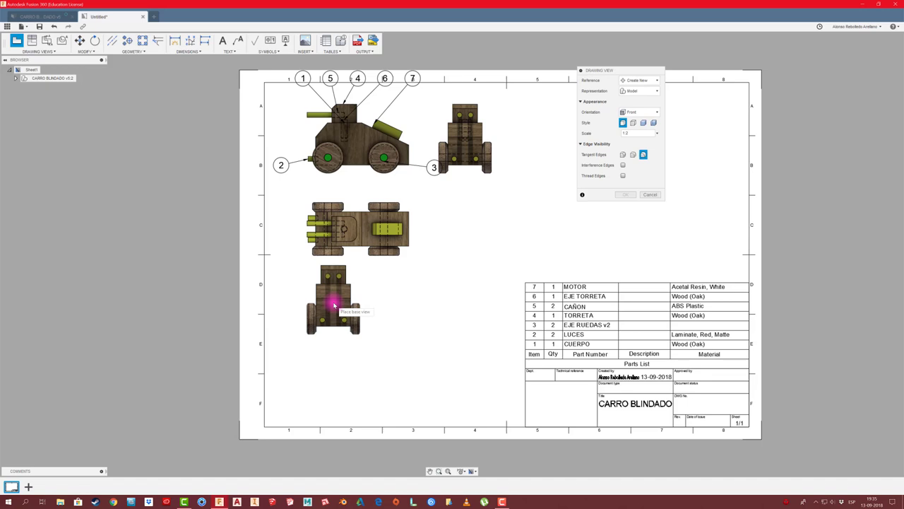
click(644, 111)
click(631, 181)
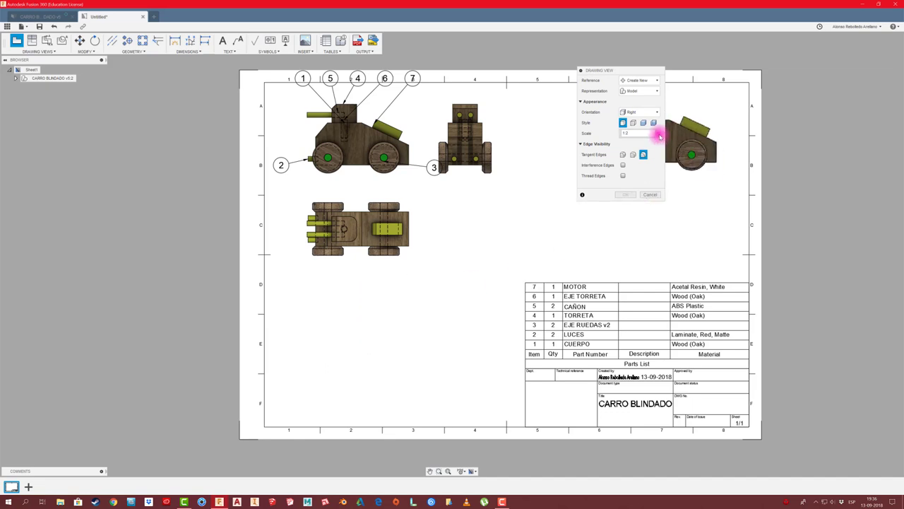
click(655, 133)
click(640, 160)
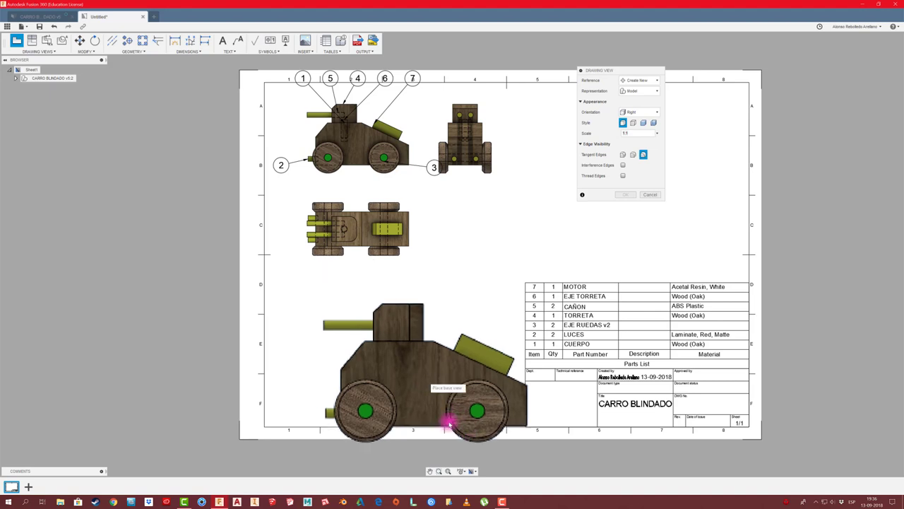
click(474, 470)
mouse_move(485, 462)
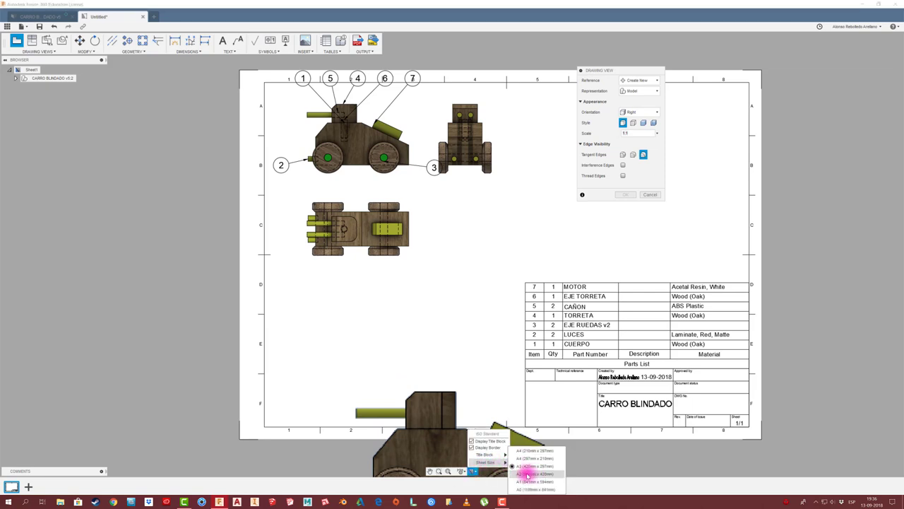
- Change the sheet size to A2 and delete the parts list
click(533, 473)
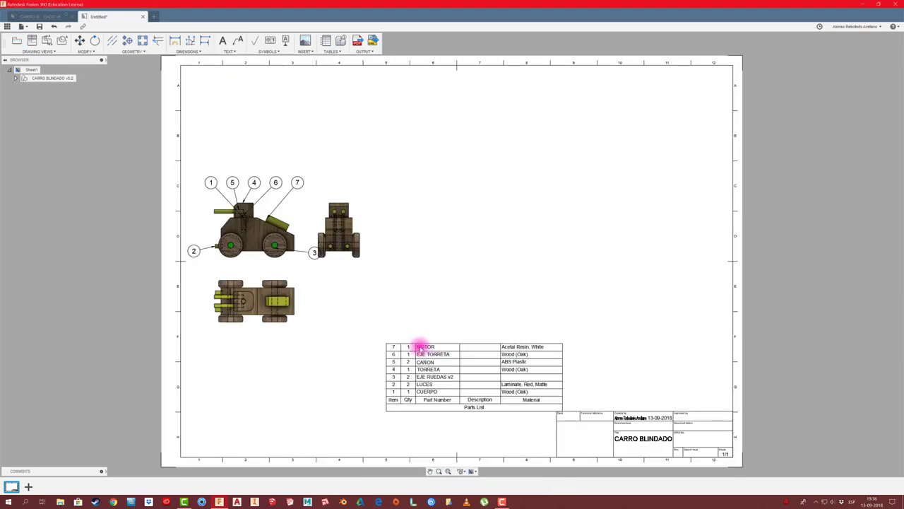
click(500, 365)
key(Delete)
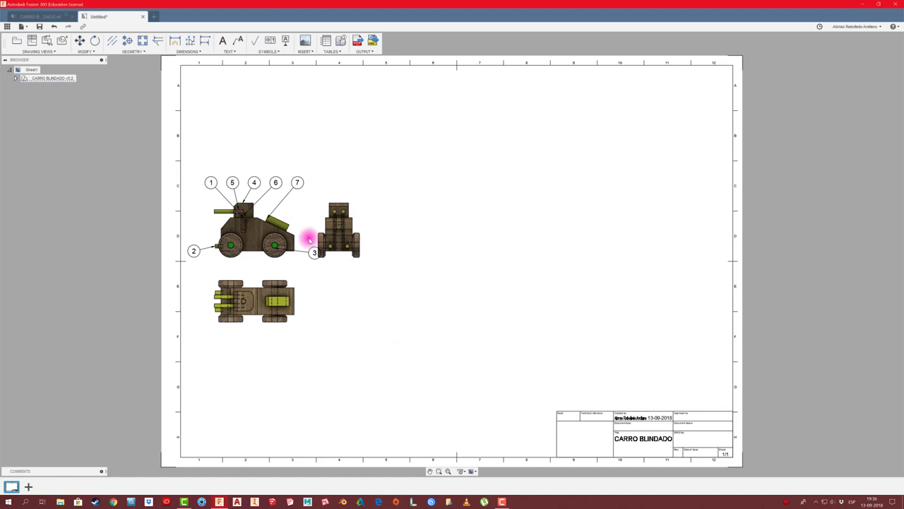
- Move the side, end and top views up toward the sheet's top-left
middle_drag(333, 280, 375, 293)
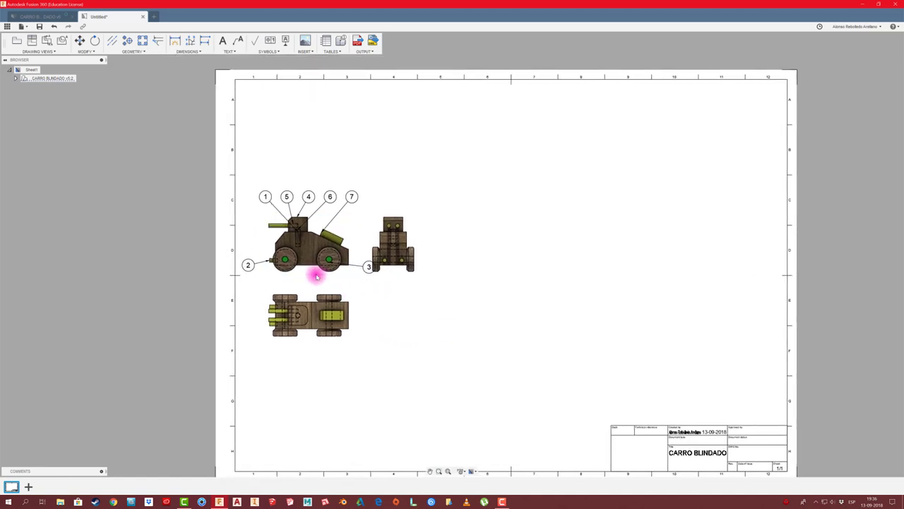
click(306, 247)
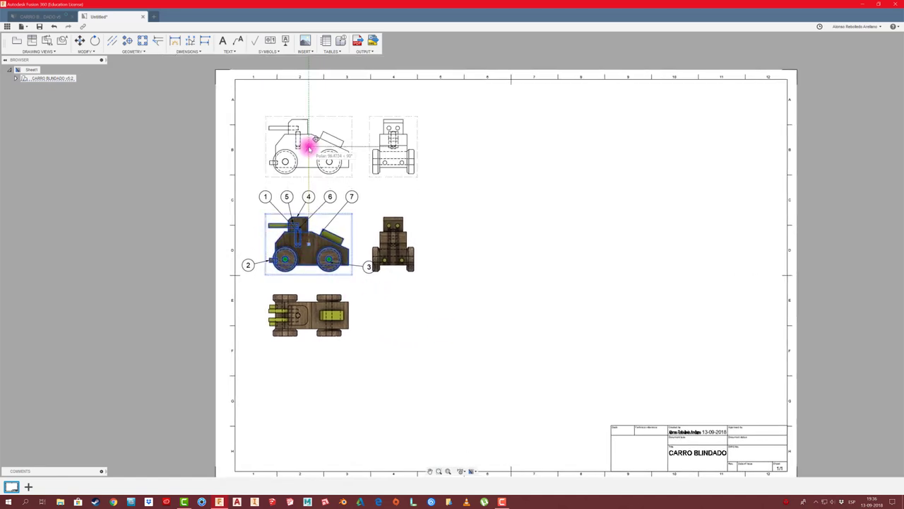
click(311, 145)
click(317, 313)
drag(309, 314, 308, 215)
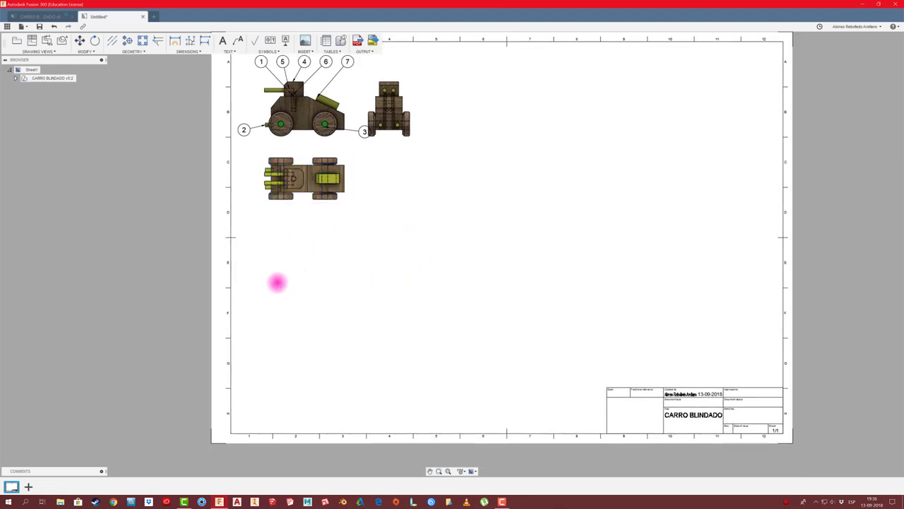
middle_drag(276, 282, 262, 307)
click(289, 146)
- Place a shaded Right base view at 1:1 scale in the sheet's lower left
click(41, 62)
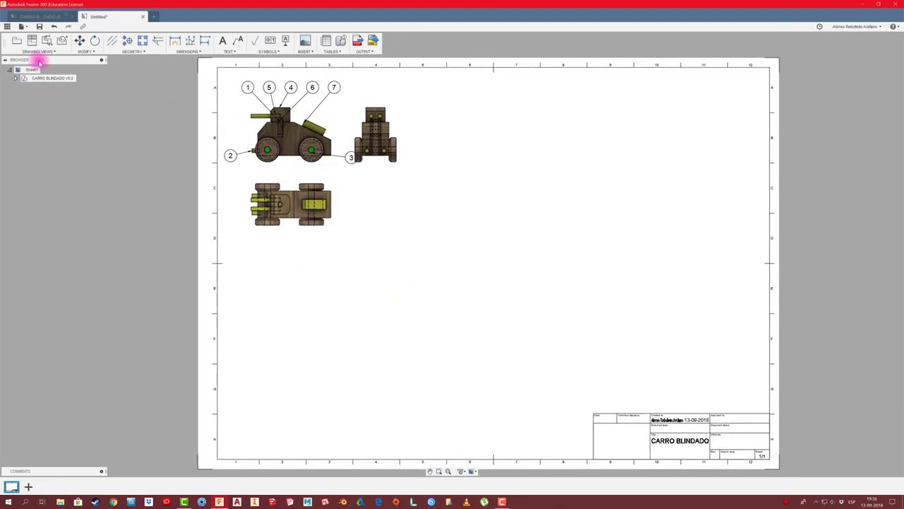
click(17, 41)
click(652, 121)
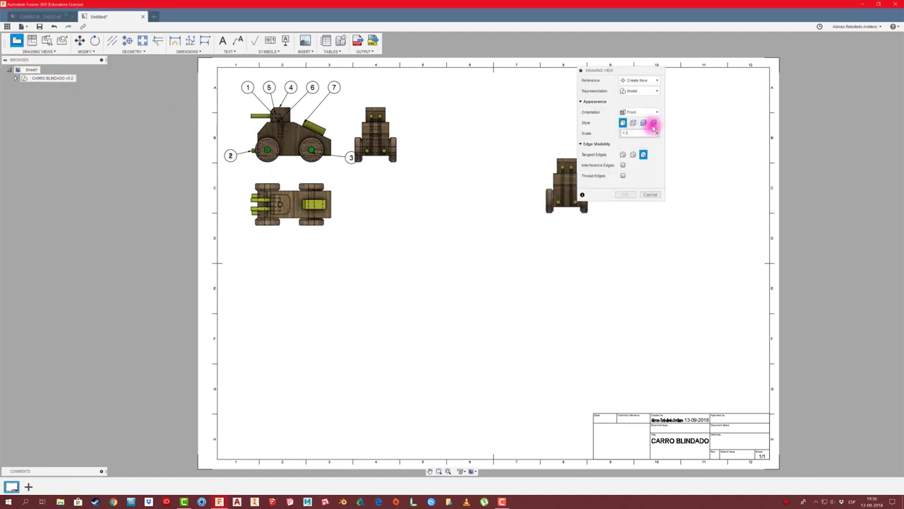
click(656, 113)
click(634, 178)
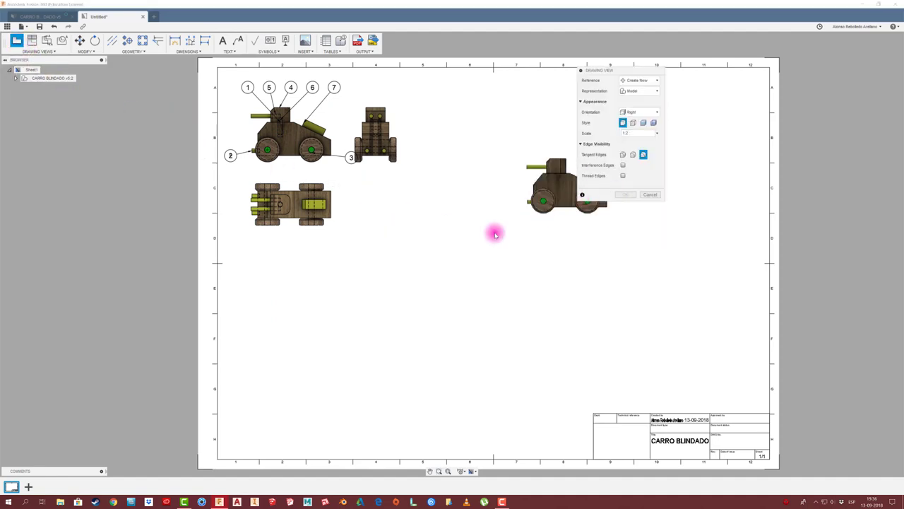
click(656, 133)
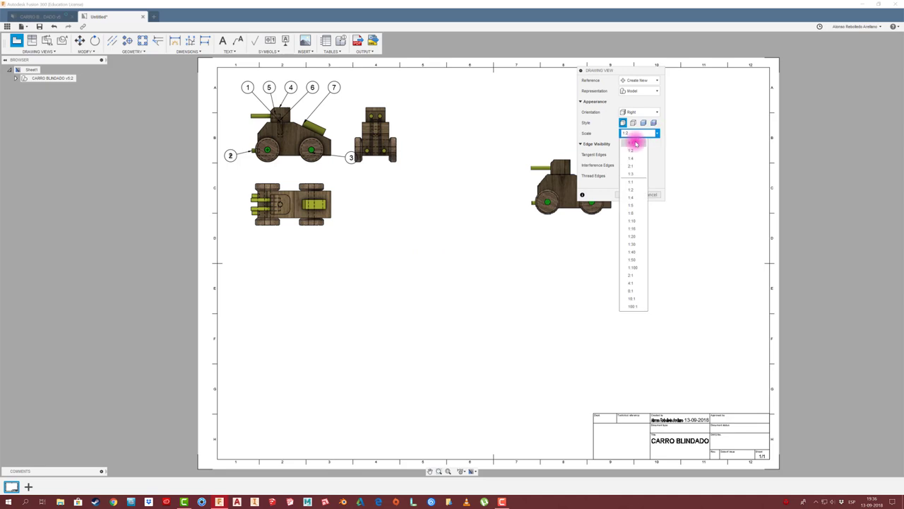
click(633, 141)
click(654, 123)
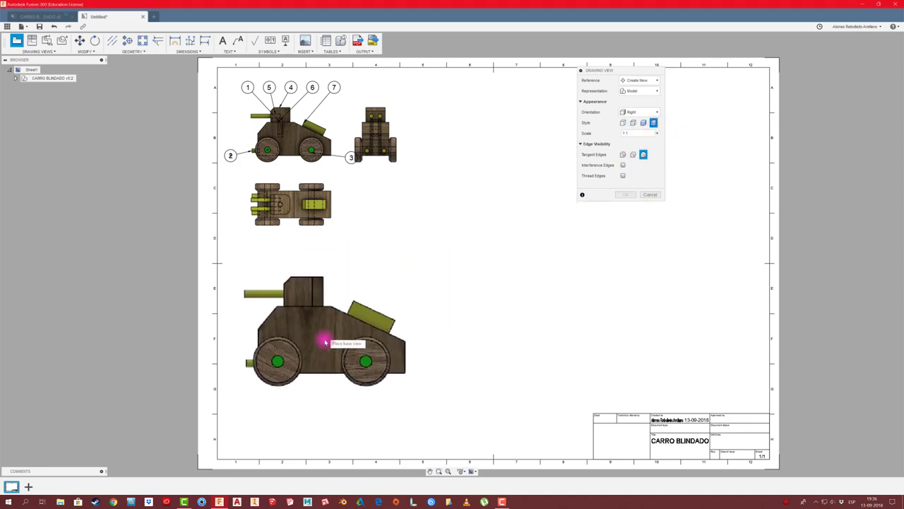
click(323, 379)
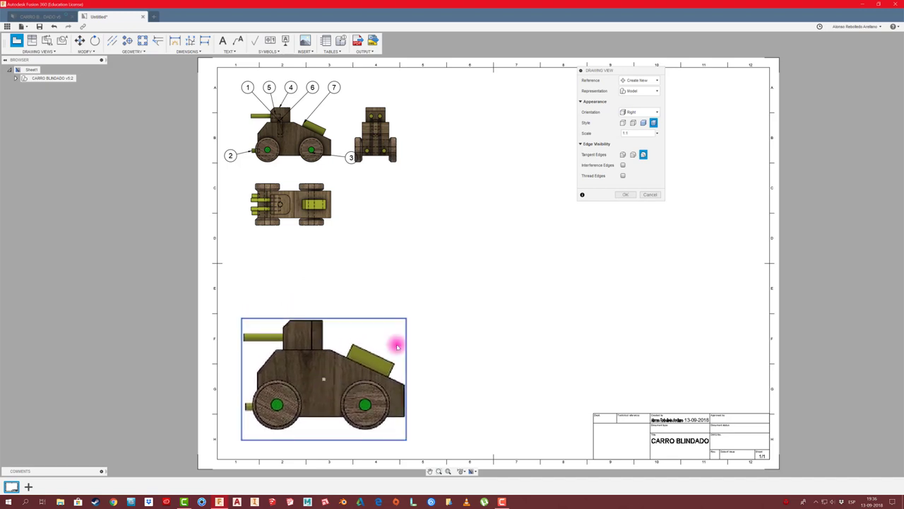
click(626, 198)
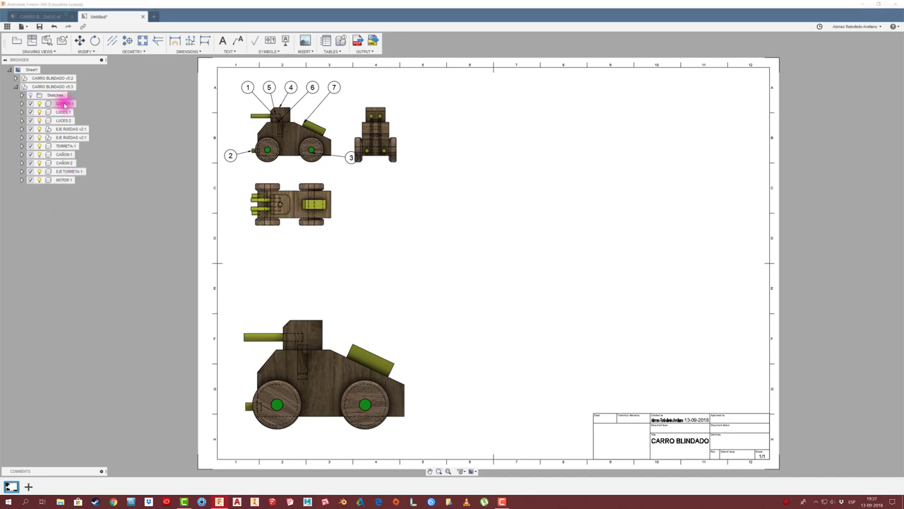
- Suppress every component except CUERPO in the 1:1 view and zoom in on it
right_click(62, 104)
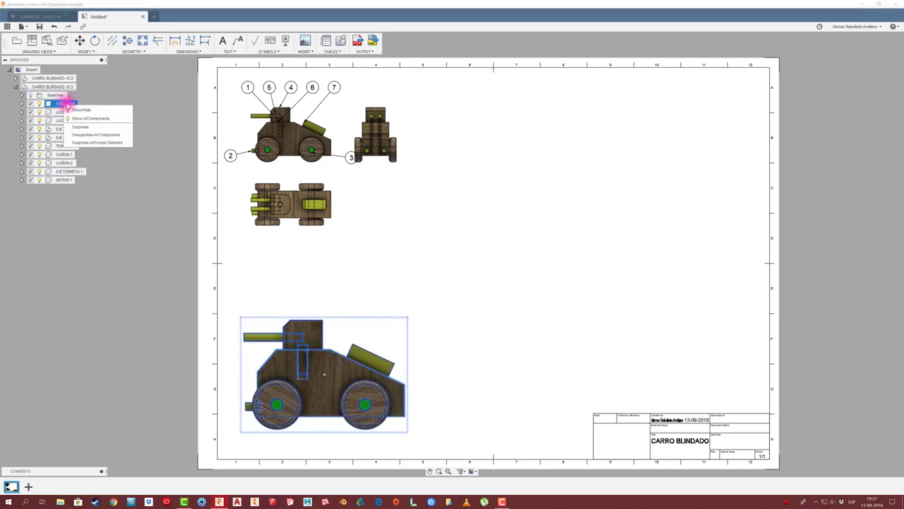
click(99, 144)
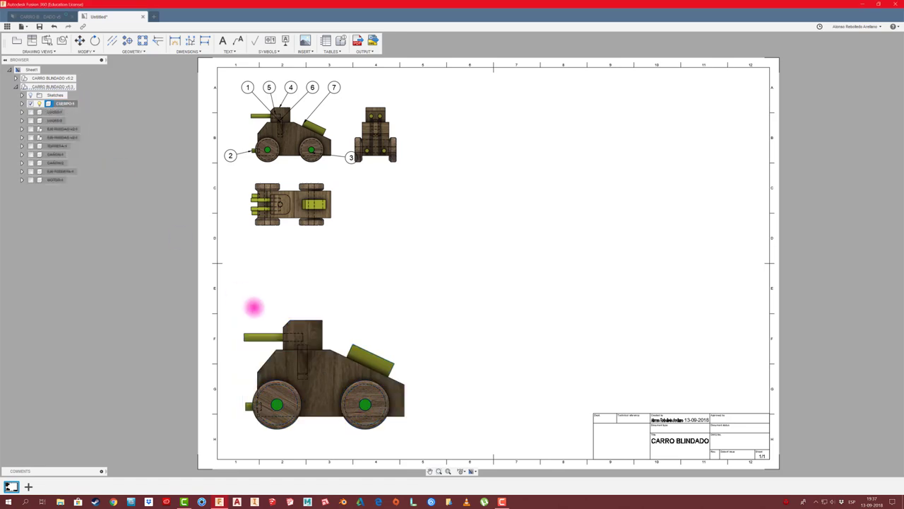
click(276, 373)
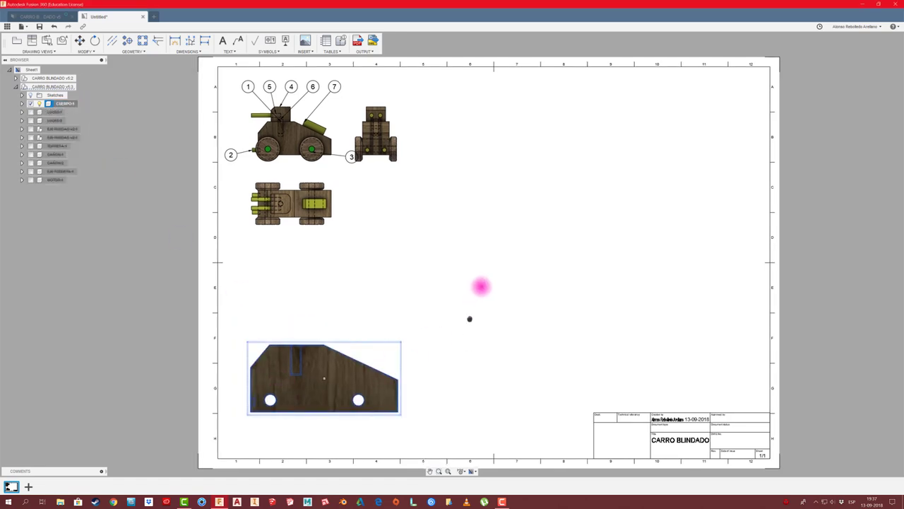
middle_drag(397, 397, 412, 349)
scroll(411, 349, up, 2)
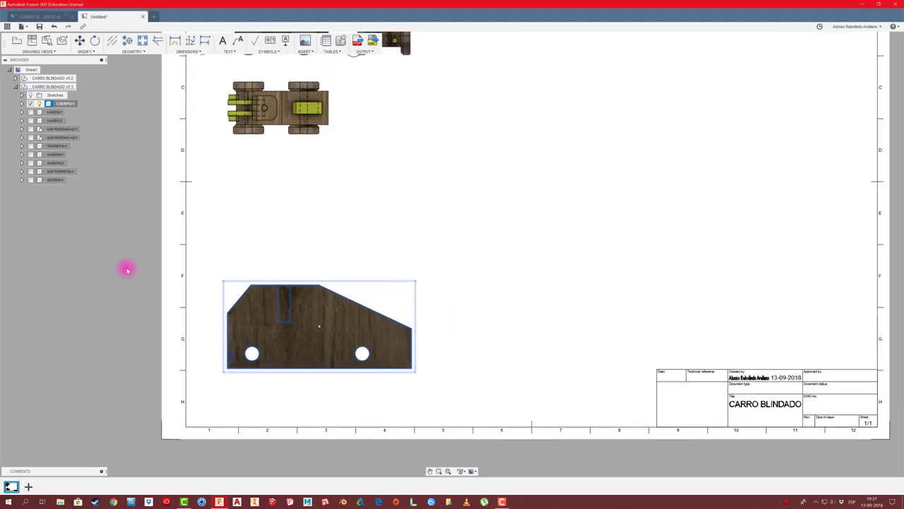
scroll(258, 389, up, 3)
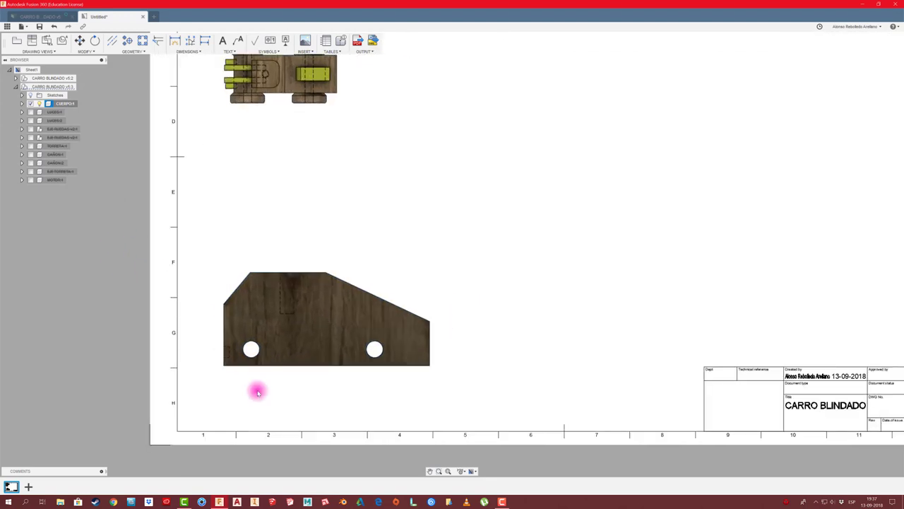
- Add center marks to the left and right holes of the body side view
click(127, 40)
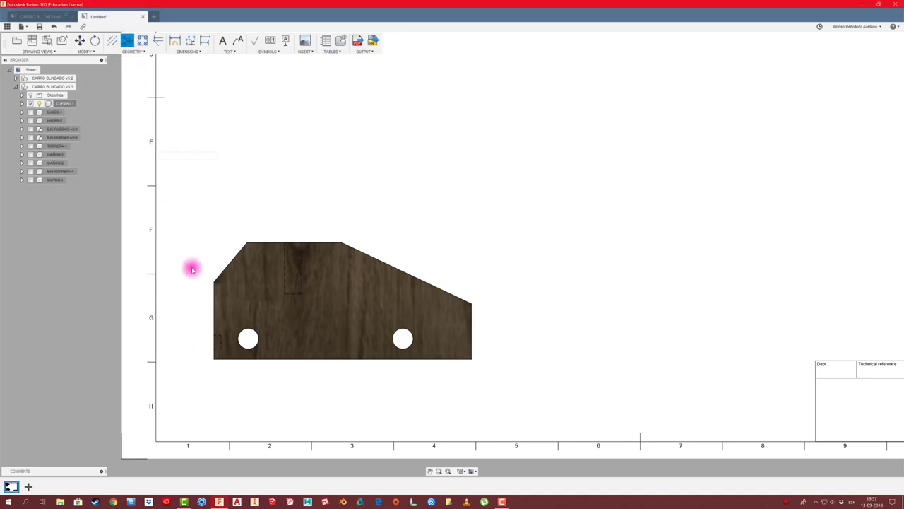
click(252, 336)
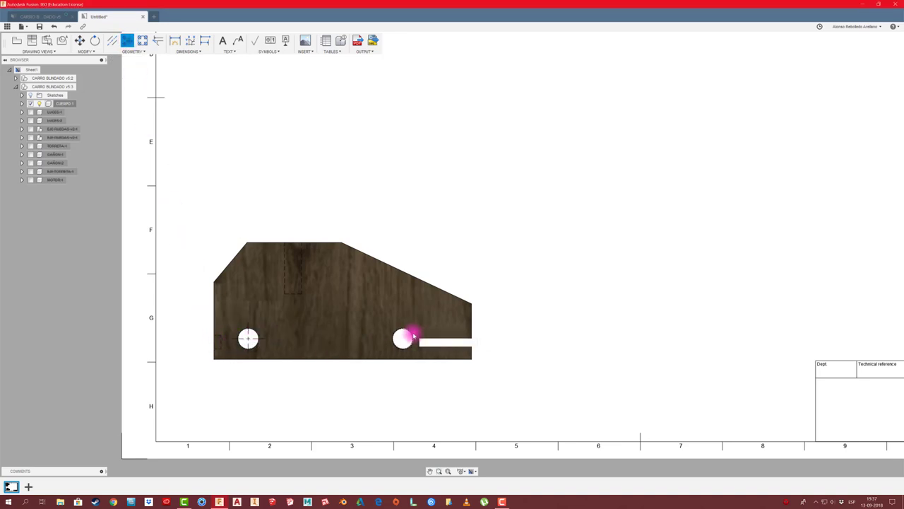
click(413, 337)
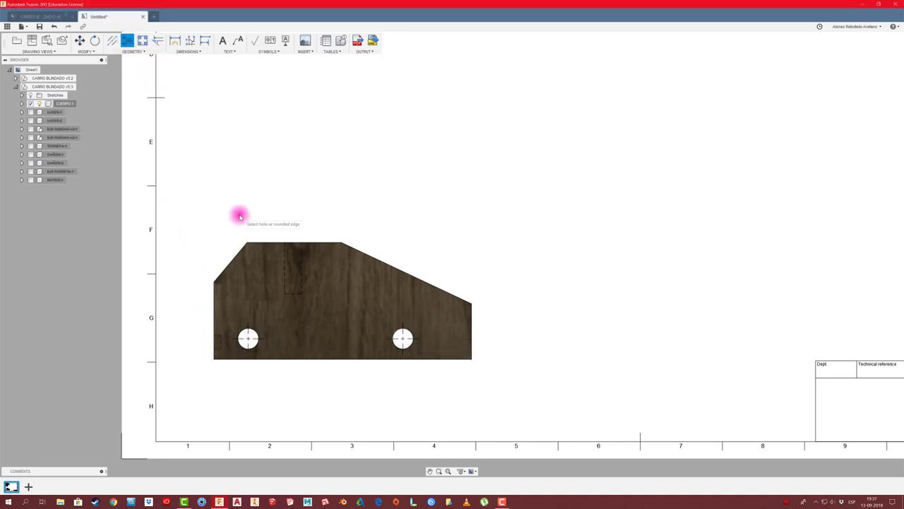
- Add a centerline through the hidden slot using its two edges
click(113, 41)
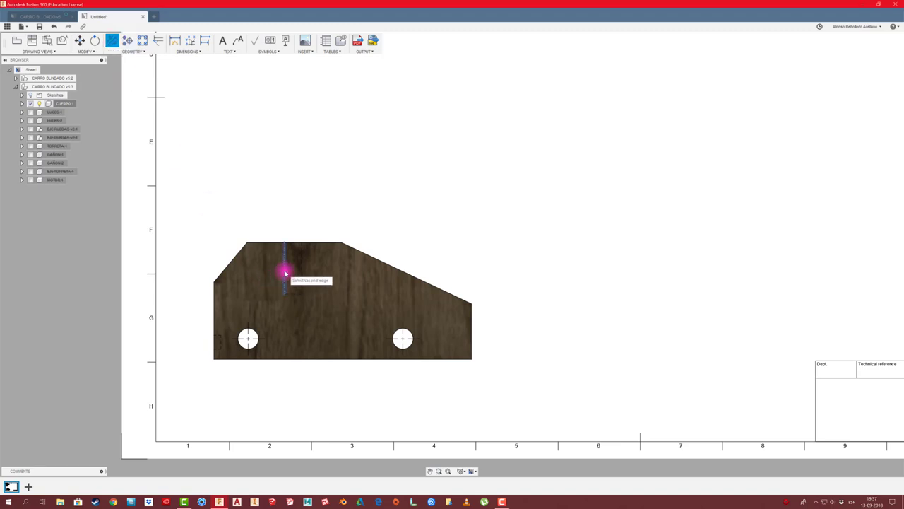
click(301, 273)
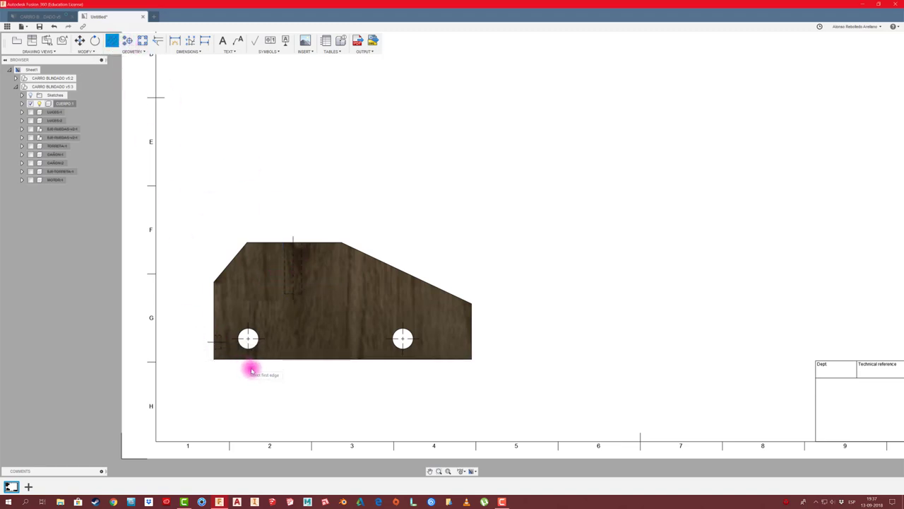
scroll(289, 392, up, 1)
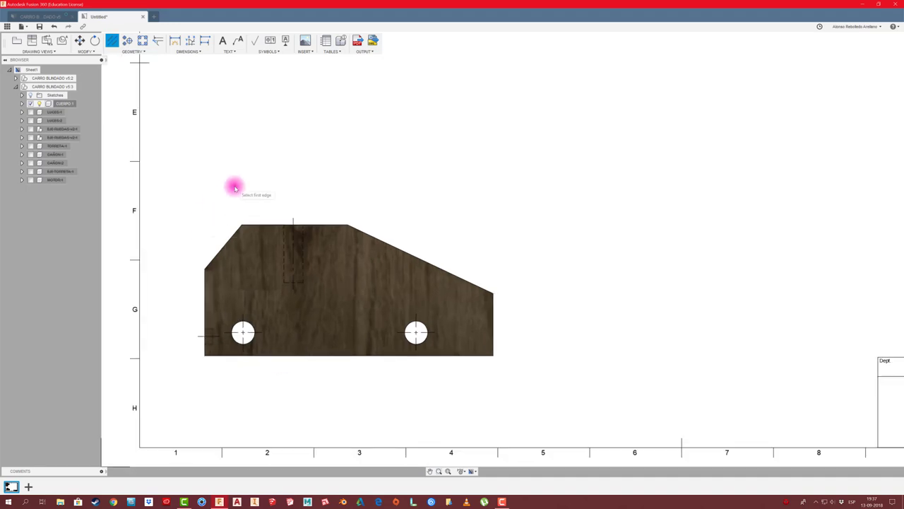
- Dimension the body's 150 bottom length and the left and right edge heights
click(175, 40)
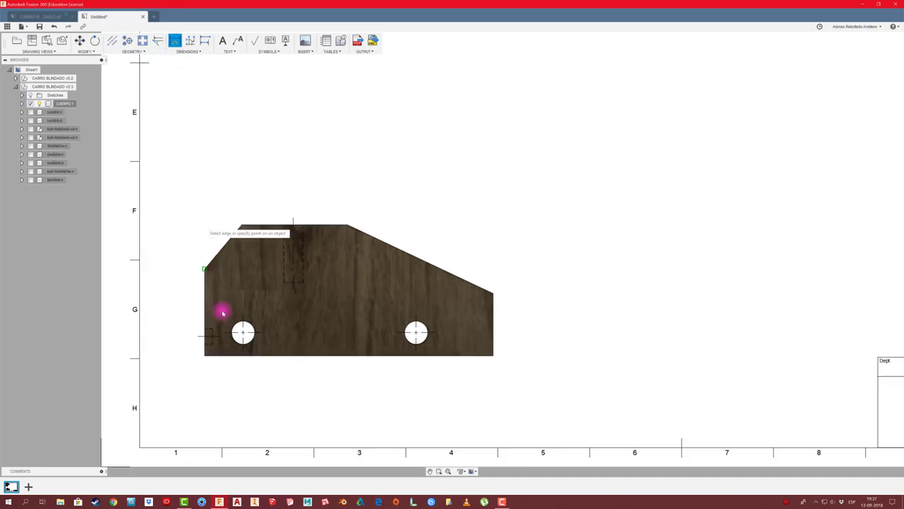
click(257, 355)
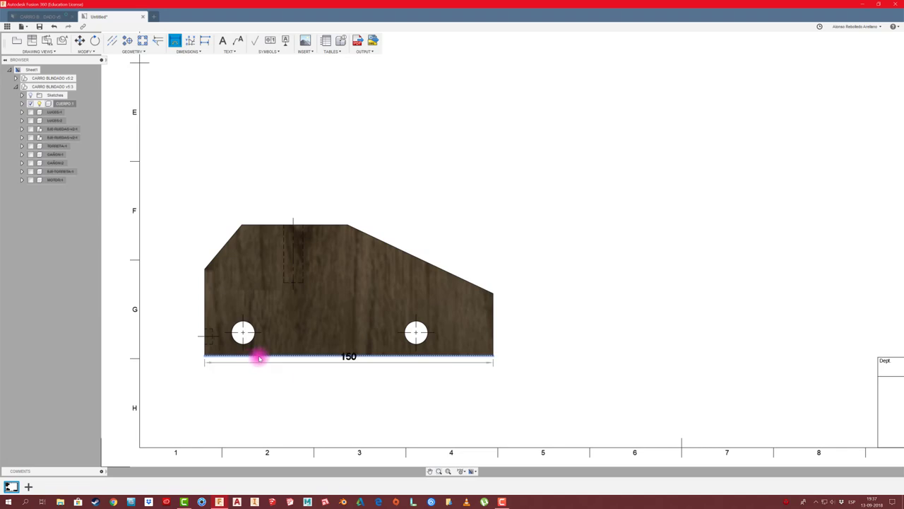
click(274, 398)
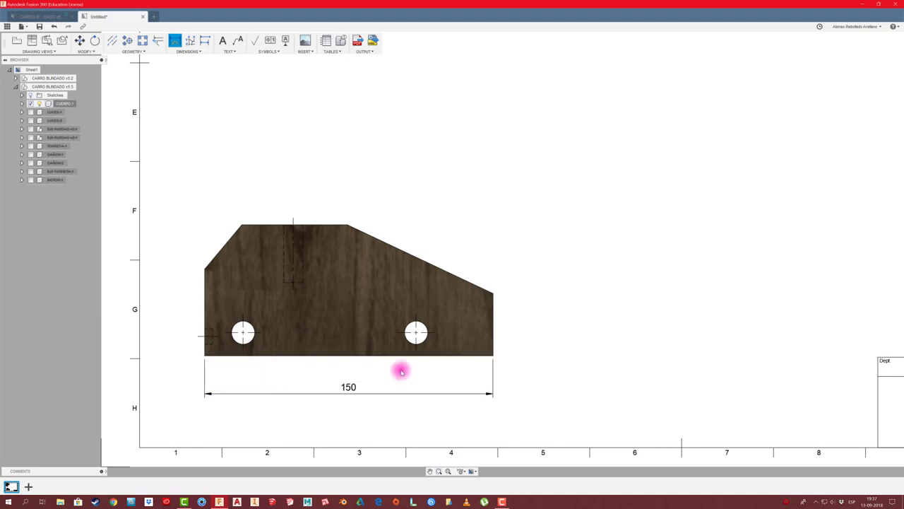
click(204, 311)
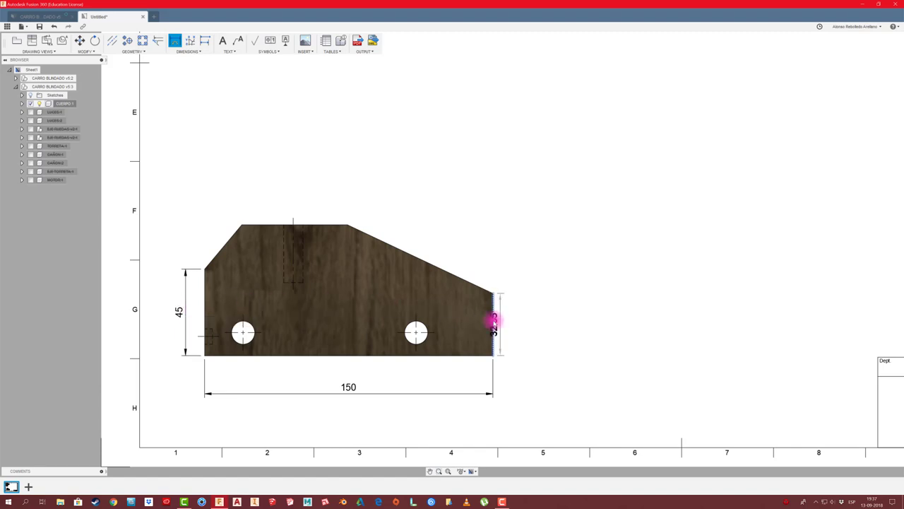
click(493, 326)
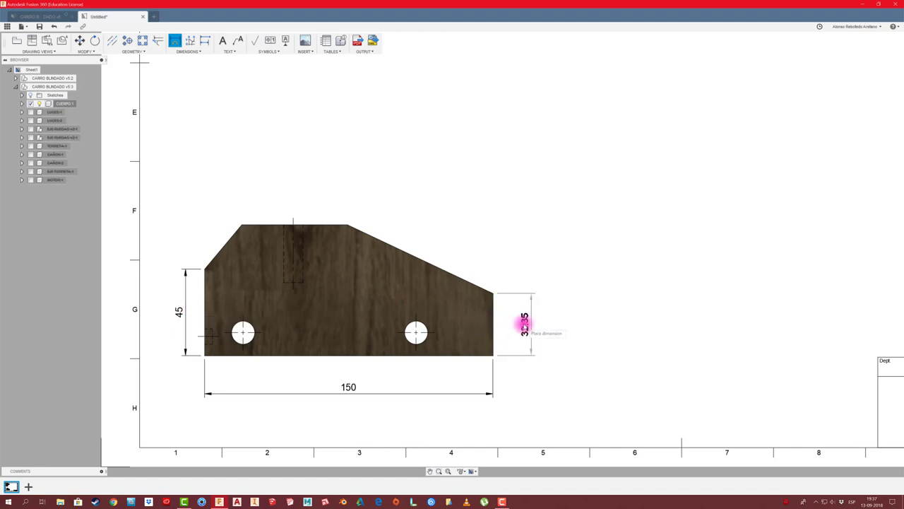
- Set linear dimension precision to 0 decimals in Document Settings
click(472, 471)
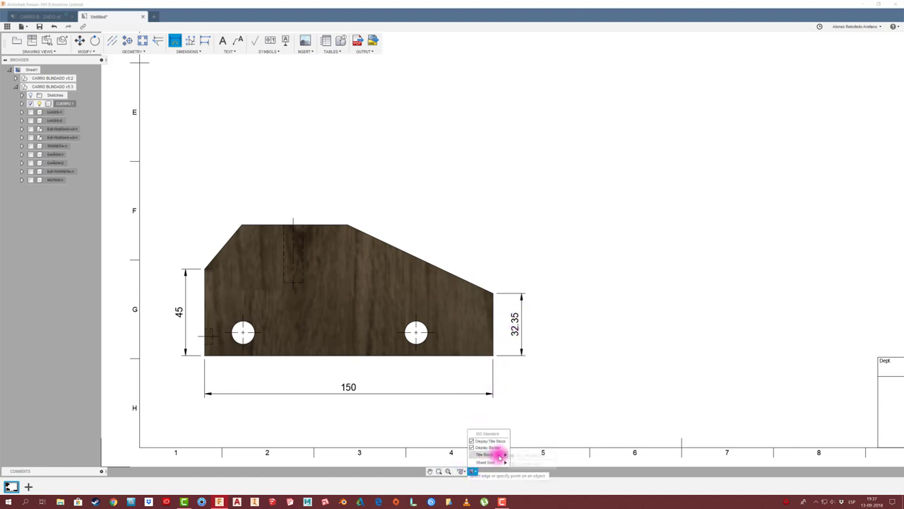
click(461, 471)
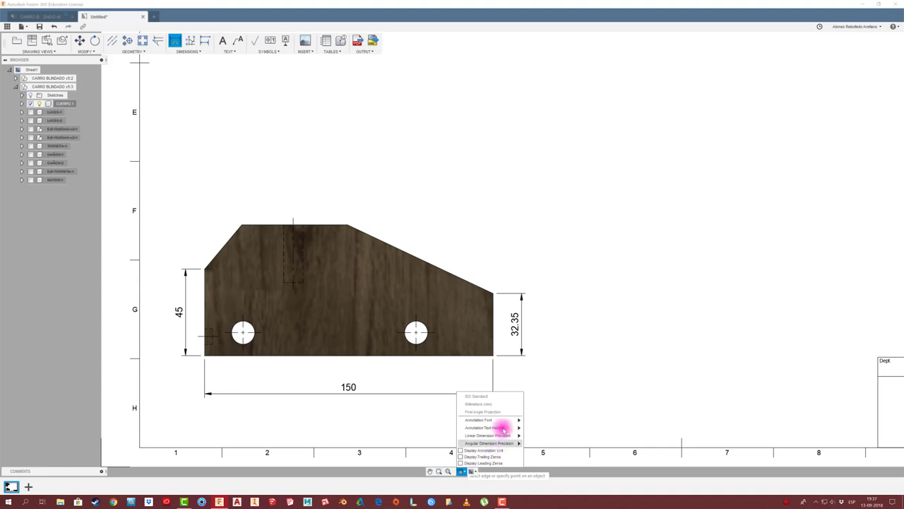
mouse_move(488, 435)
click(531, 432)
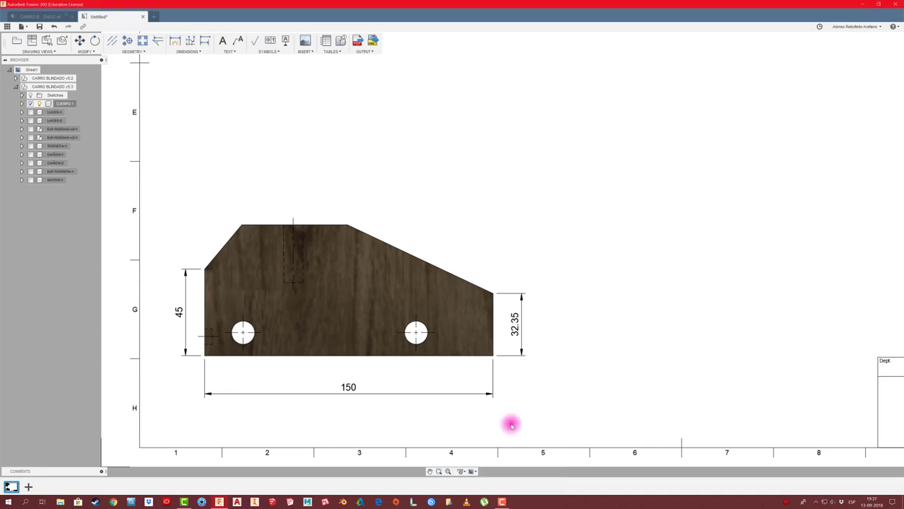
scroll(224, 214, up, 2)
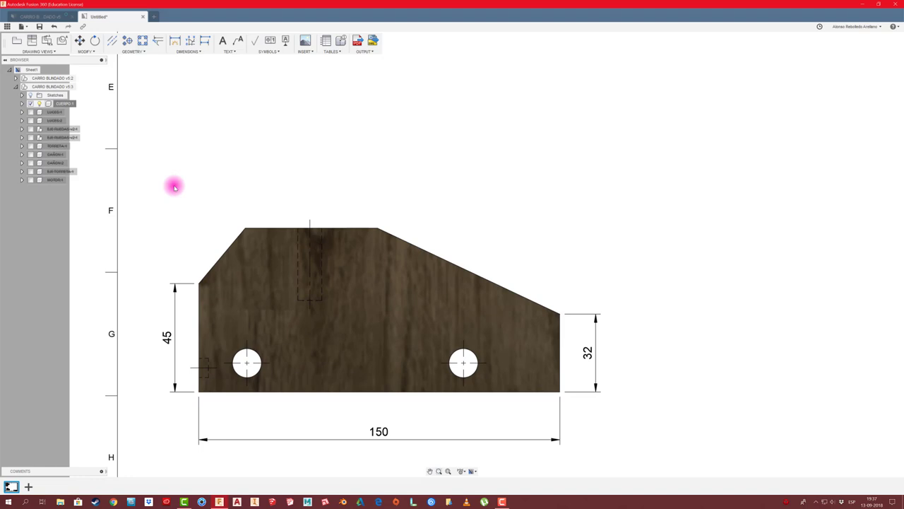
- Dimension the body's 68 overall height and 55 flat top width
click(180, 41)
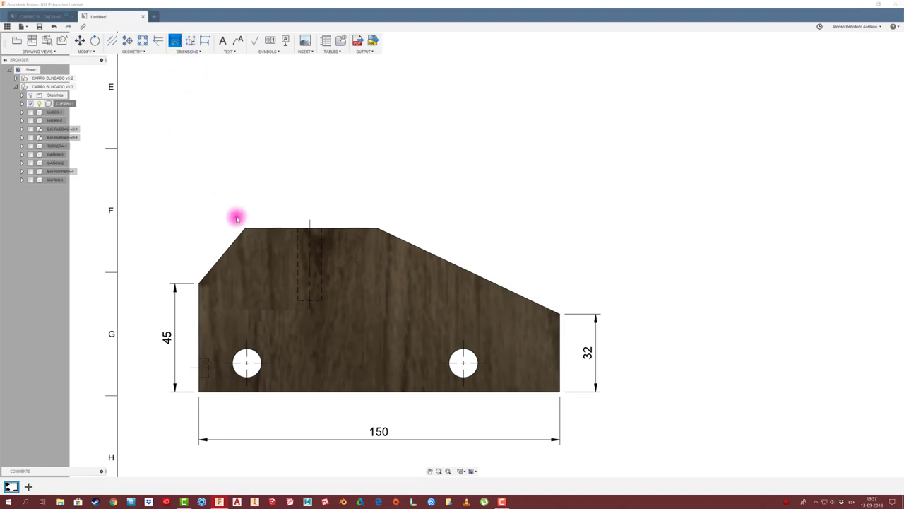
click(246, 229)
click(201, 391)
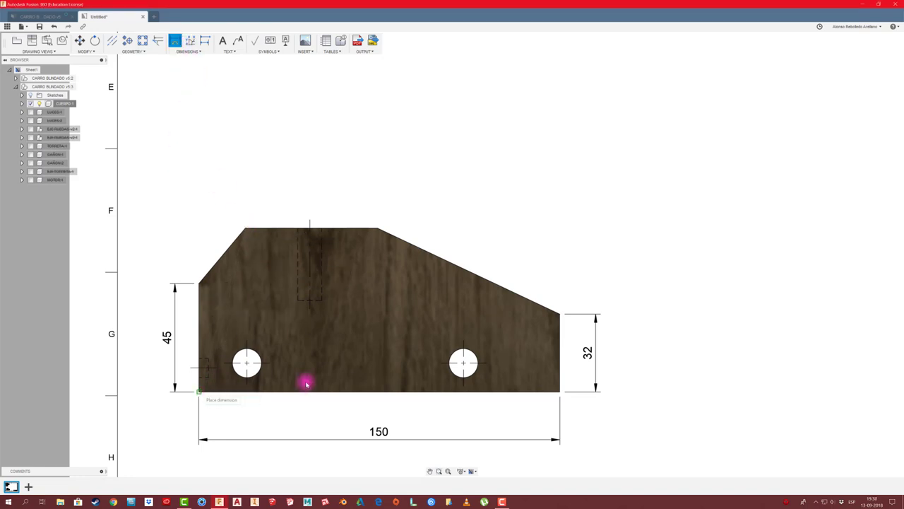
click(622, 323)
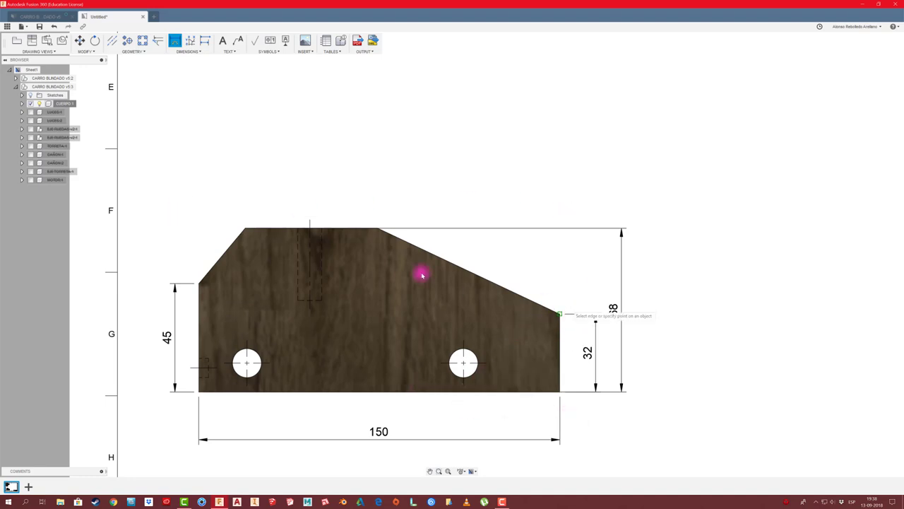
click(245, 229)
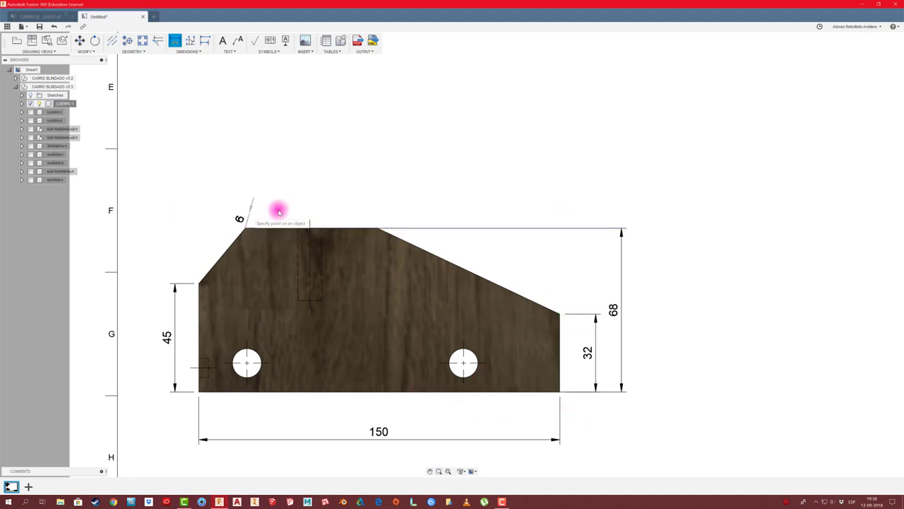
click(378, 229)
click(357, 190)
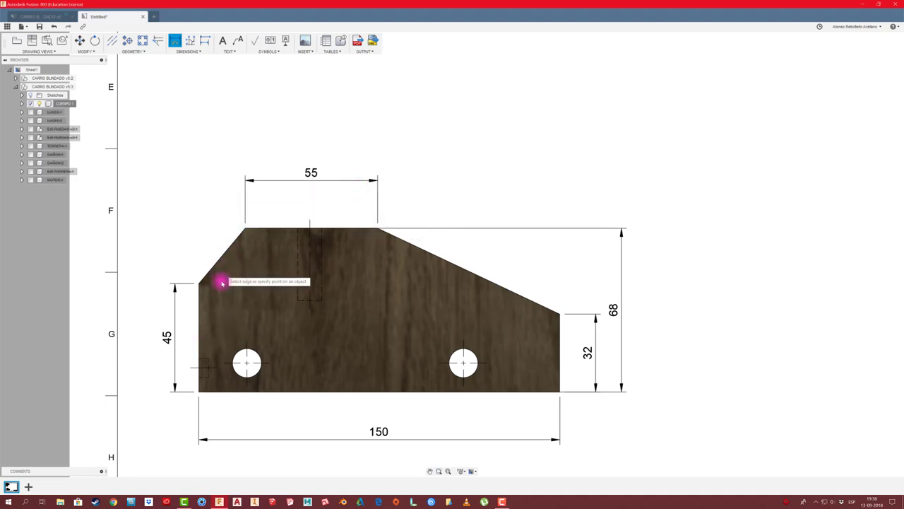
- Add the 140° upper-left and 115.2° right corner angle dimensions
click(203, 310)
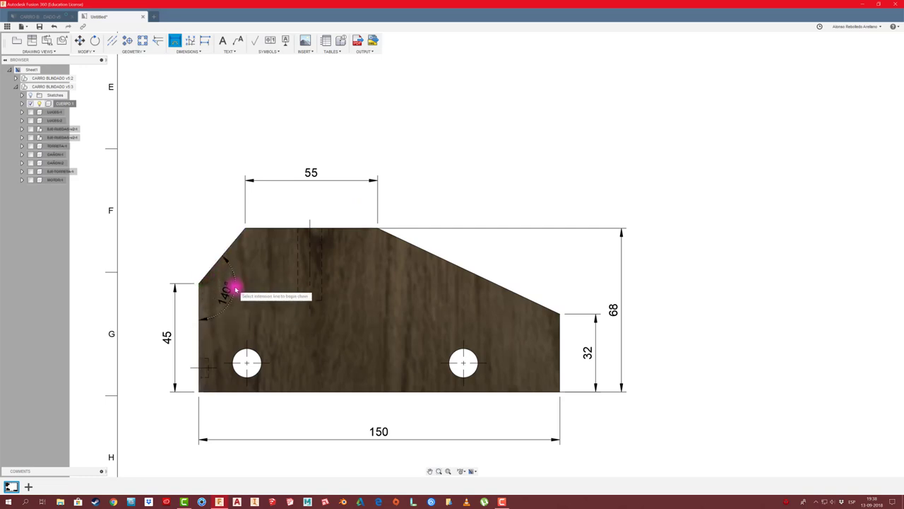
click(235, 288)
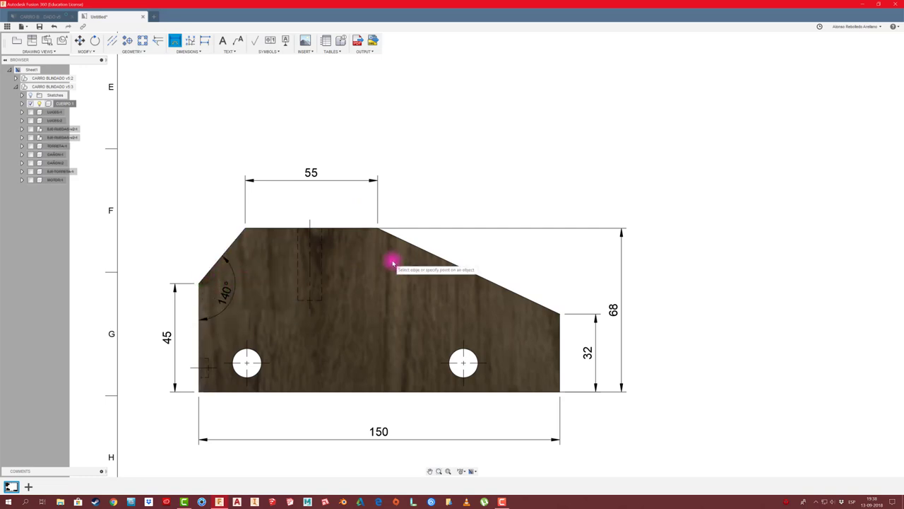
click(560, 334)
click(540, 305)
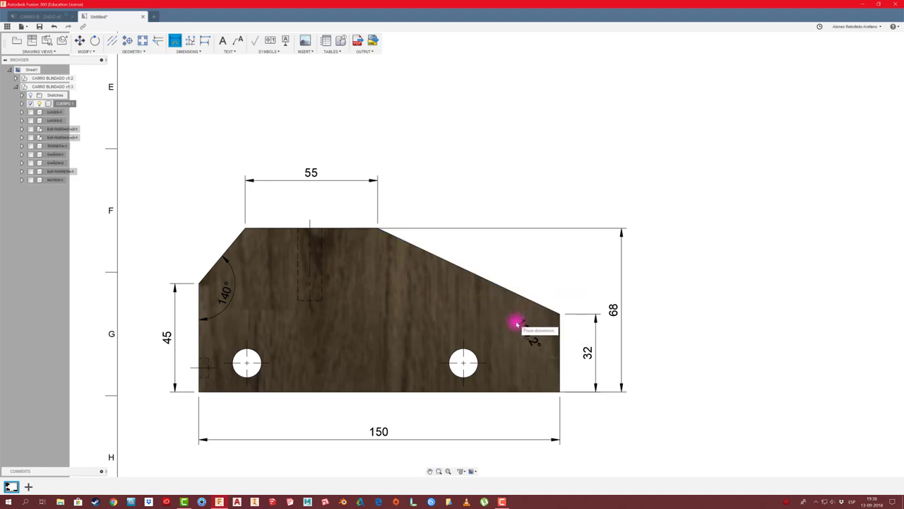
click(517, 320)
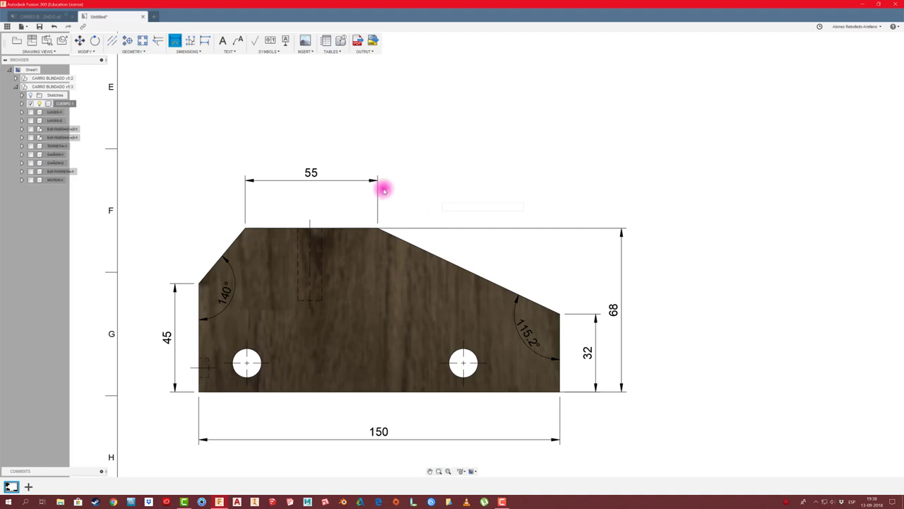
- Dimension the 90 spacing between the two hole centres below the part
click(247, 363)
click(462, 364)
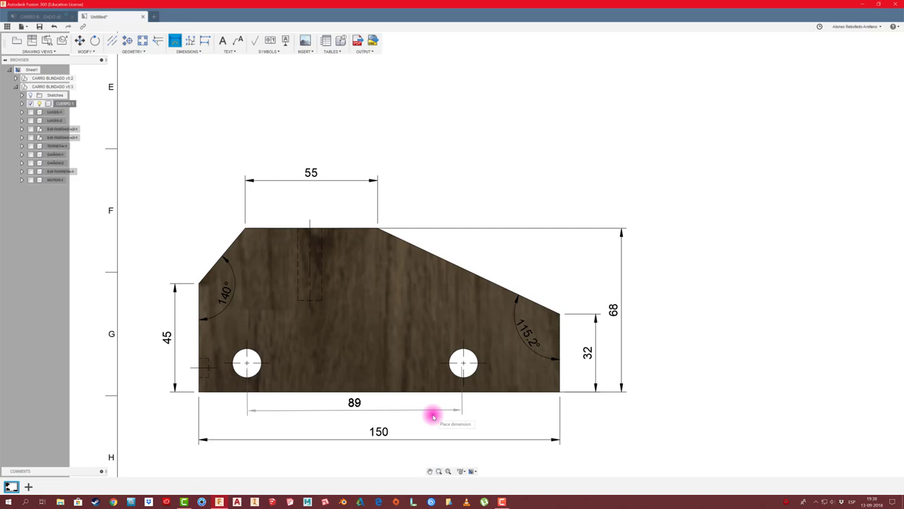
key(Escape)
scroll(424, 407, up, 2)
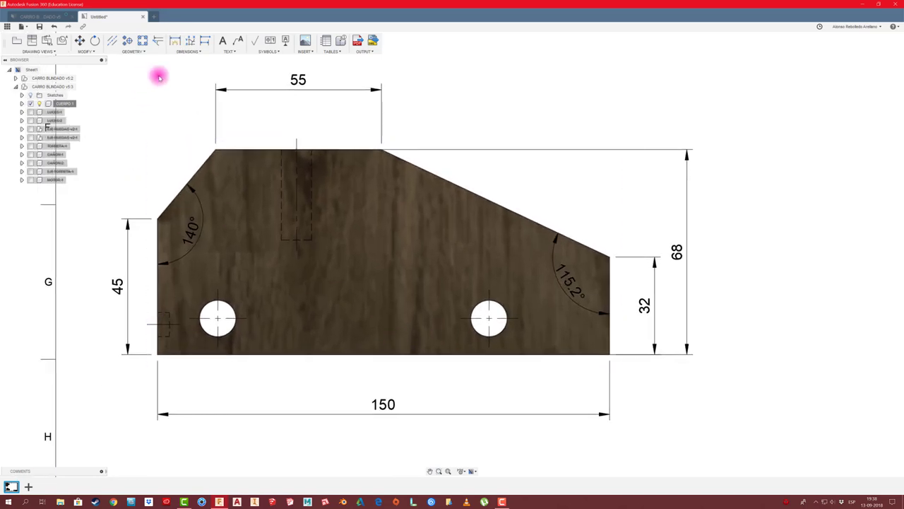
click(175, 43)
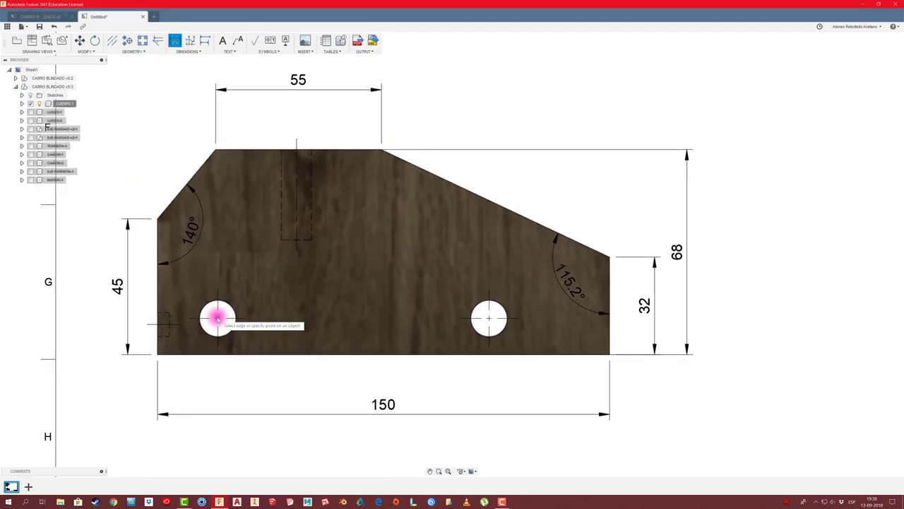
scroll(216, 317, up, 3)
scroll(211, 316, up, 1)
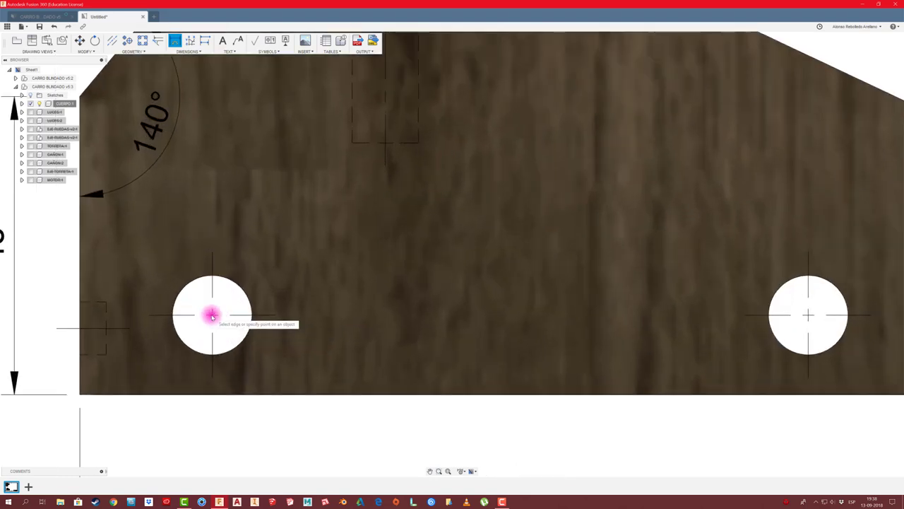
click(212, 316)
scroll(501, 313, down, 3)
scroll(404, 309, up, 2)
scroll(472, 313, up, 2)
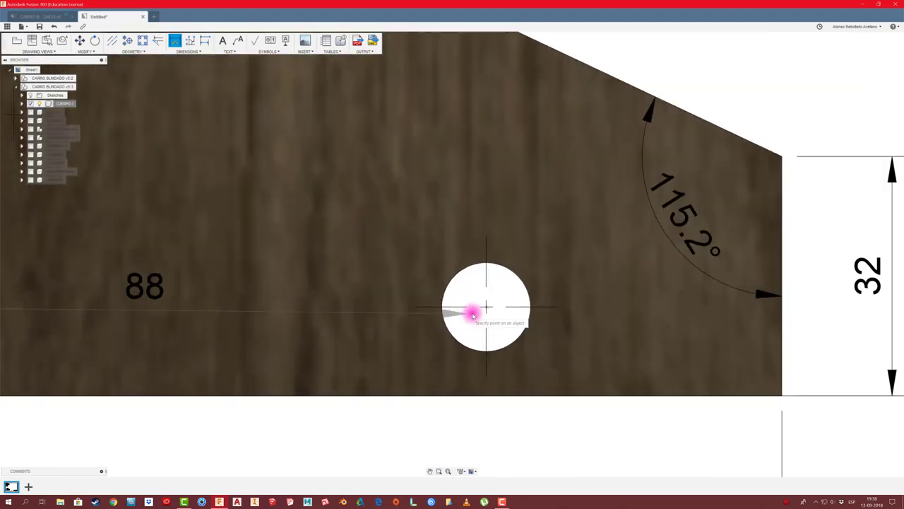
click(486, 306)
scroll(485, 306, down, 2)
scroll(400, 346, down, 2)
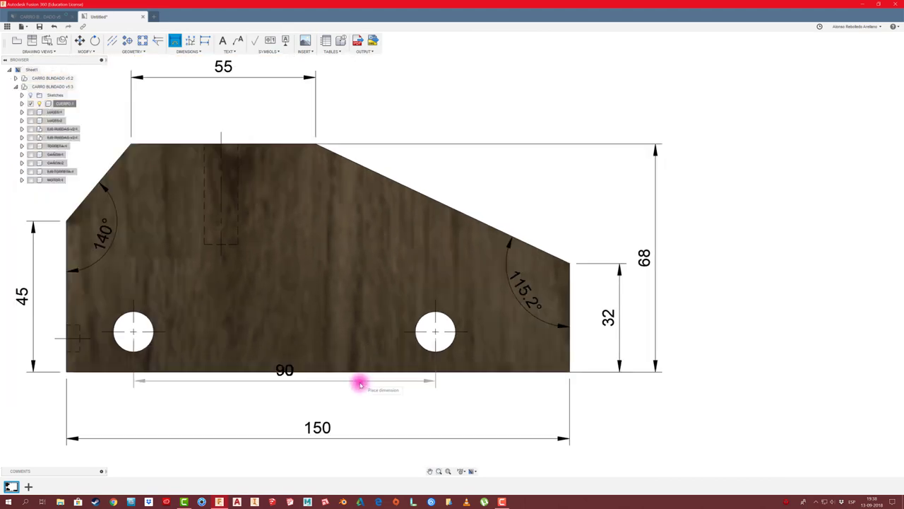
click(355, 402)
- Add the 20 left-end-to-hole and 12 bottom-to-hole-centre dimensions
middle_drag(333, 323, 434, 297)
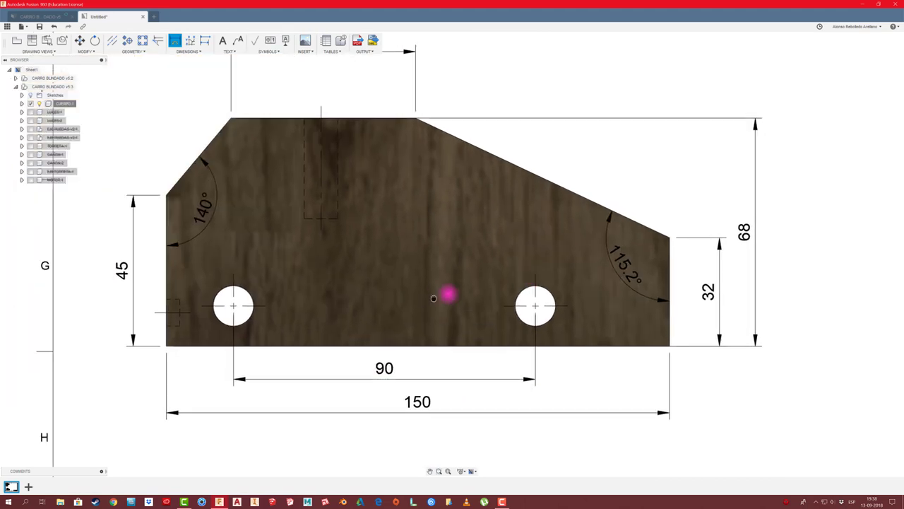
scroll(276, 355, up, 3)
scroll(212, 336, up, 1)
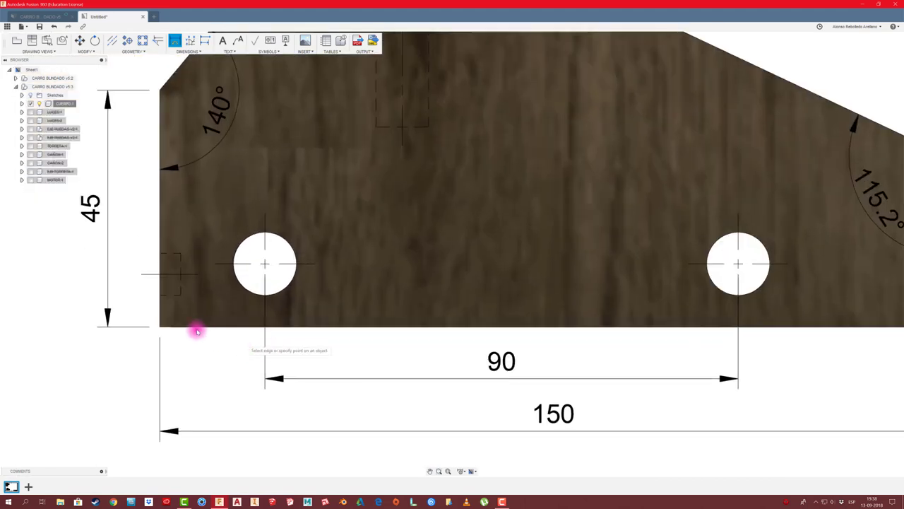
click(159, 328)
click(265, 264)
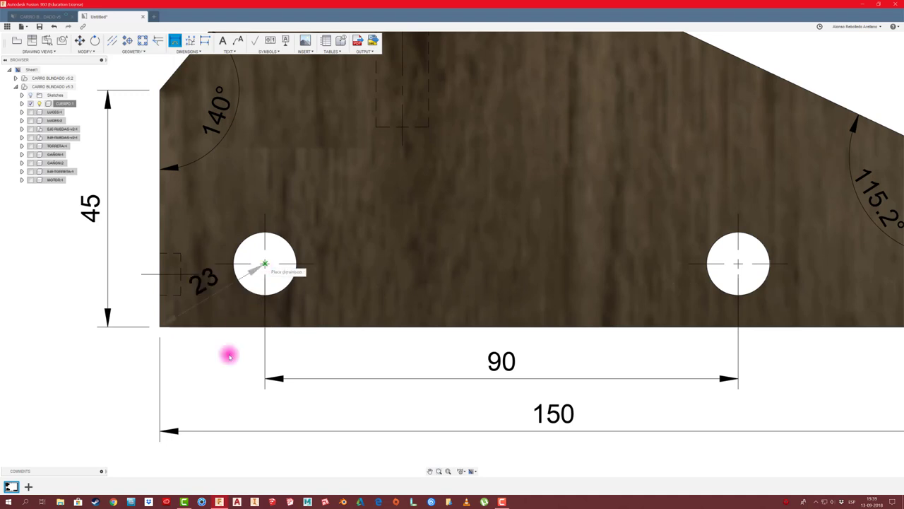
click(173, 384)
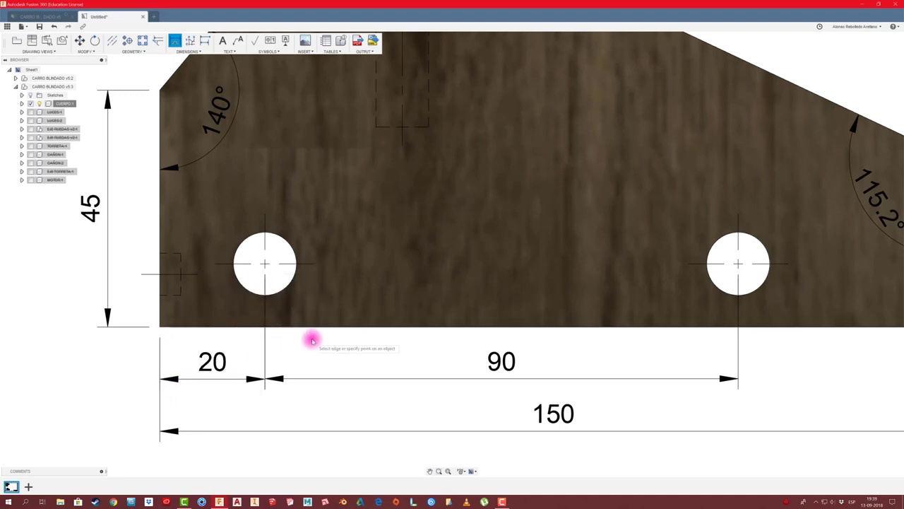
scroll(308, 332, down, 2)
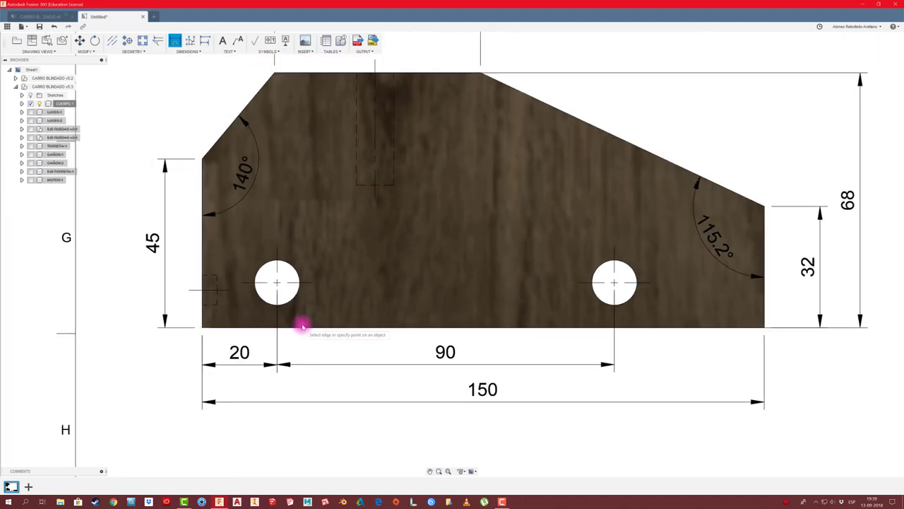
click(277, 283)
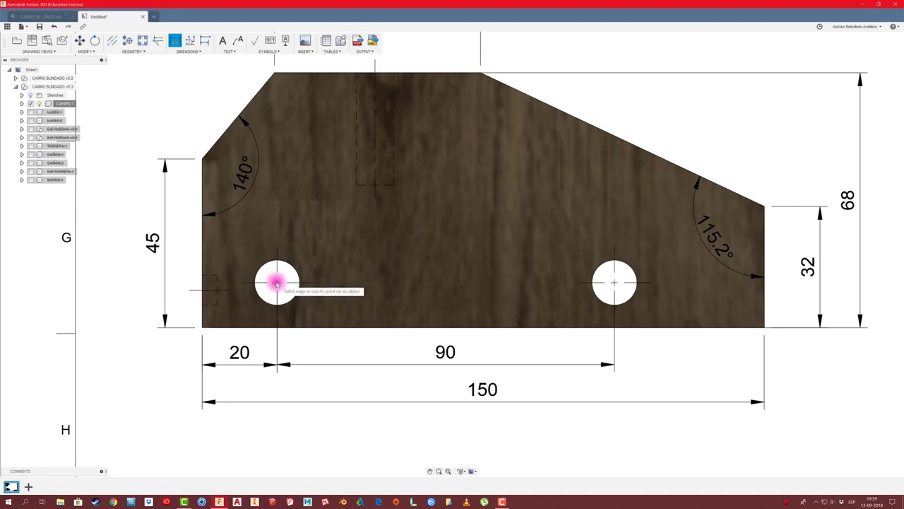
click(277, 329)
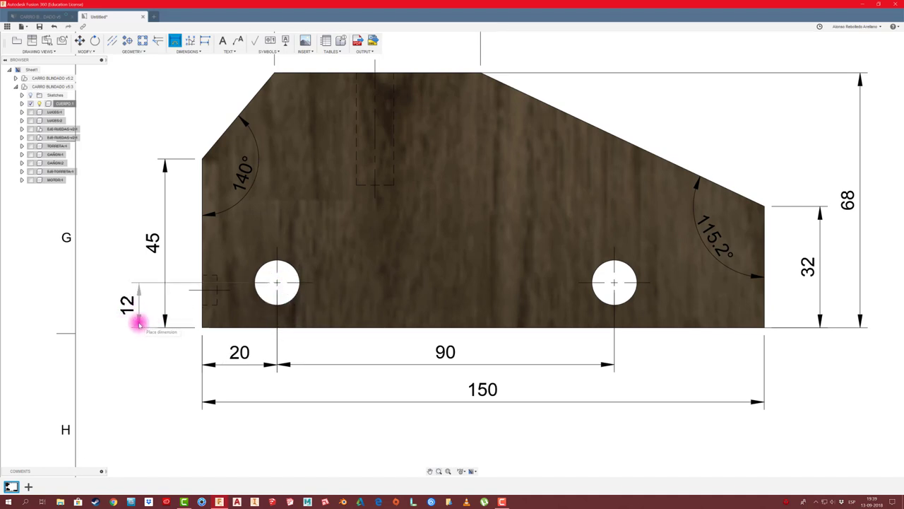
click(137, 322)
- Move the 45 dimension further left and the 12 dimension closer to the part
middle_drag(165, 359, 243, 358)
key(Escape)
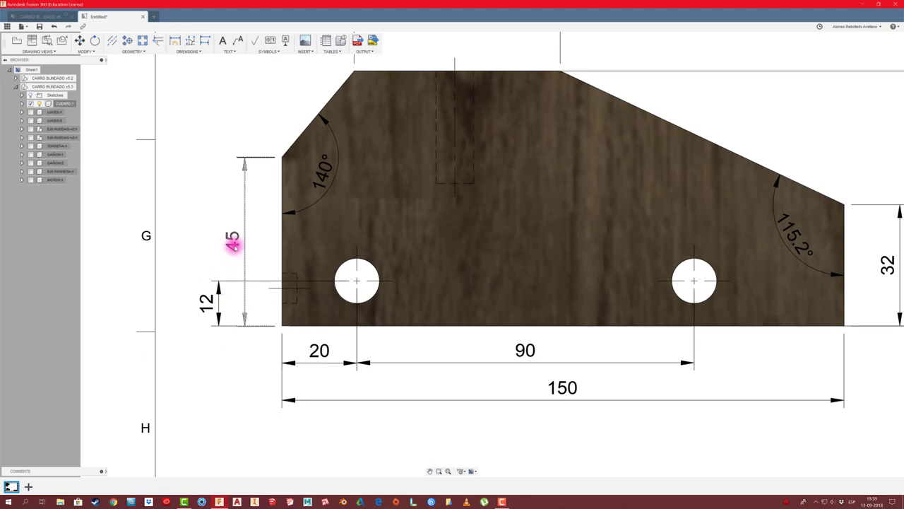
drag(232, 241, 202, 242)
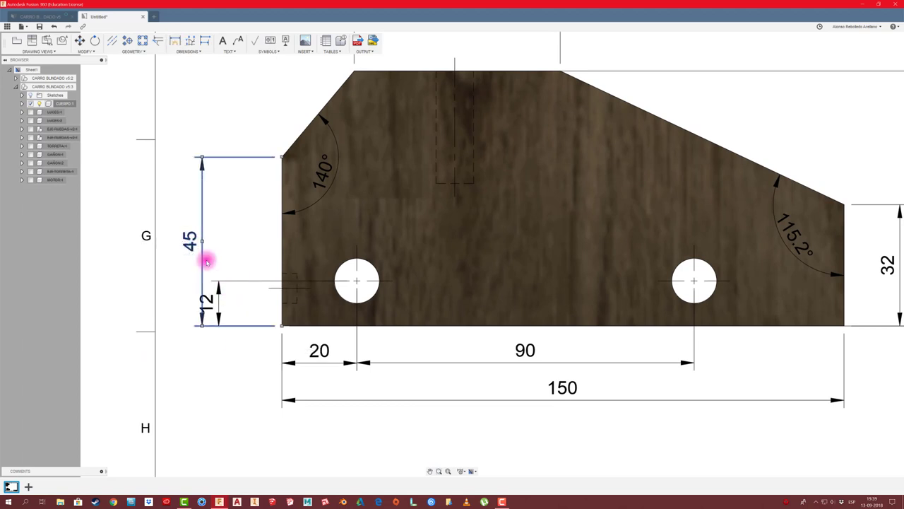
click(206, 302)
drag(220, 302, 237, 301)
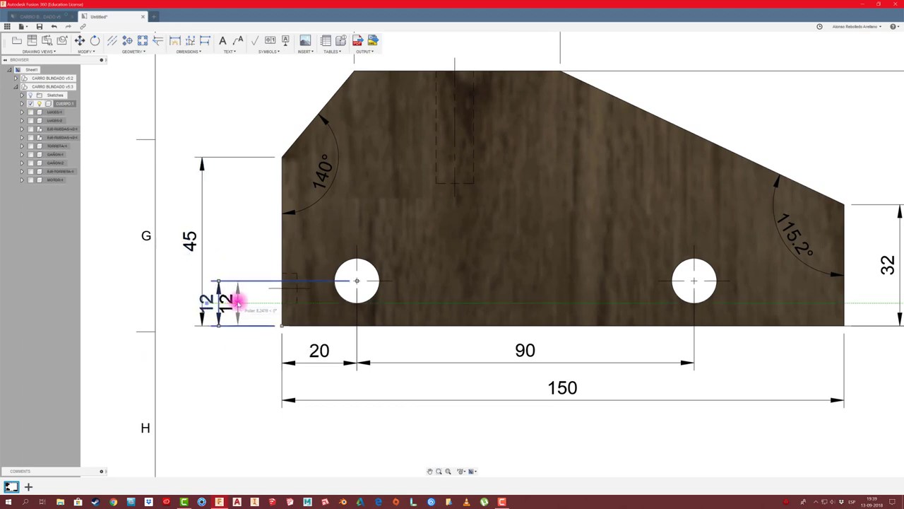
scroll(296, 296, up, 2)
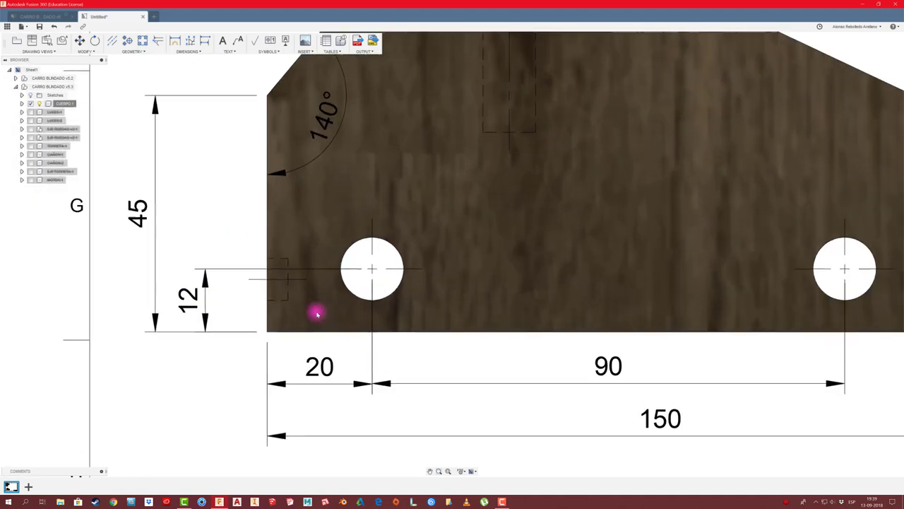
scroll(311, 309, down, 3)
scroll(424, 297, down, 2)
scroll(410, 300, down, 2)
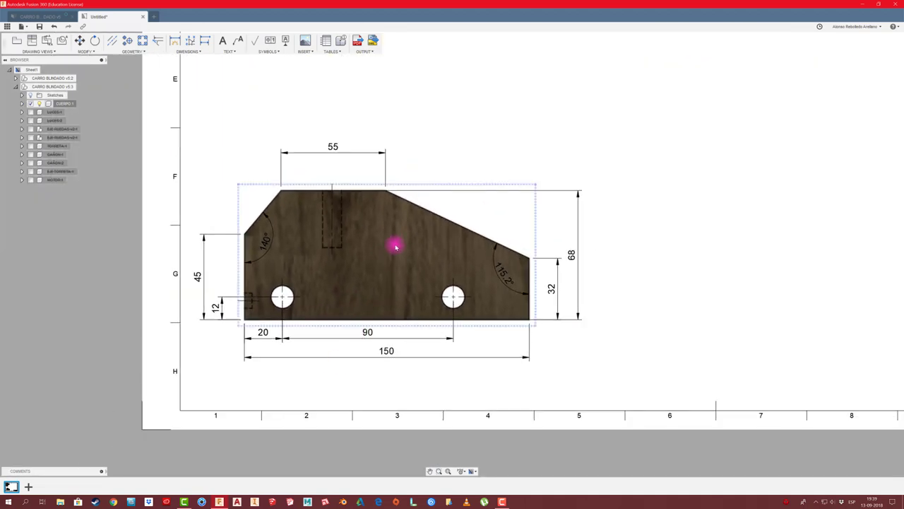
- Place a projected end view to the right of the body view
middle_drag(395, 245, 342, 247)
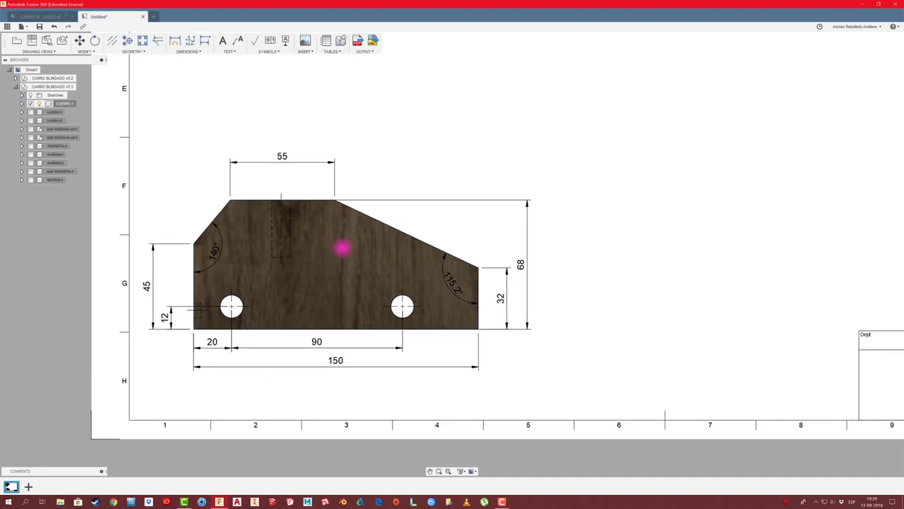
click(205, 195)
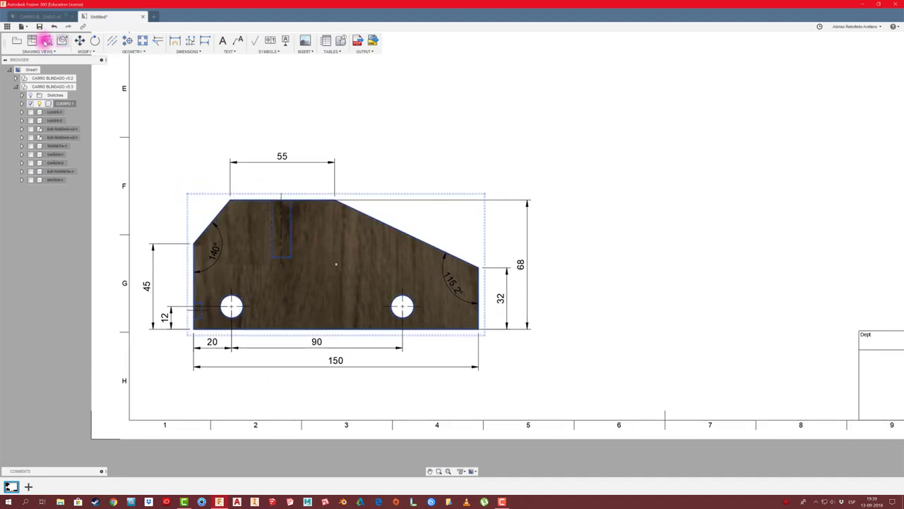
click(31, 42)
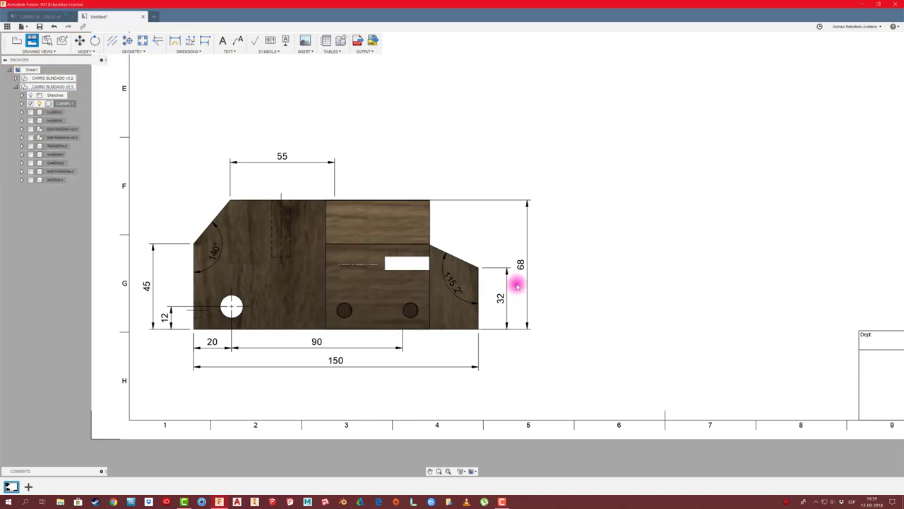
click(643, 282)
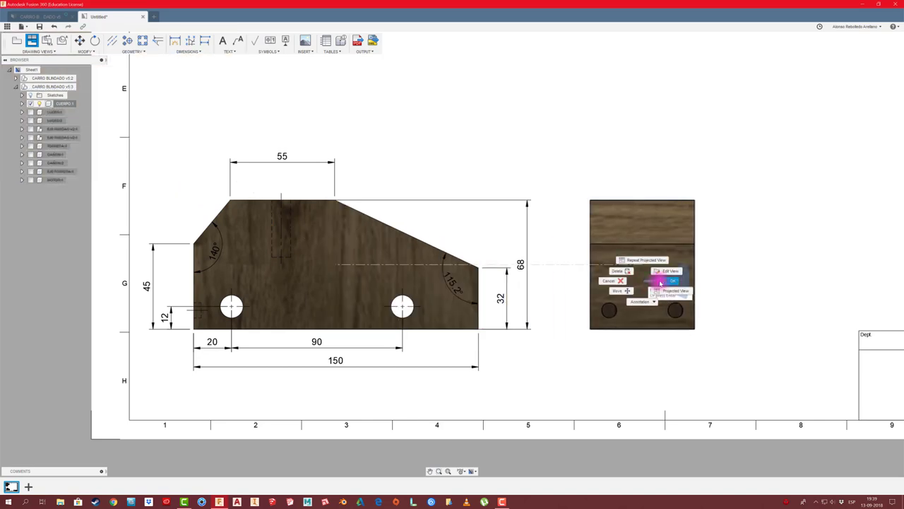
key(Return)
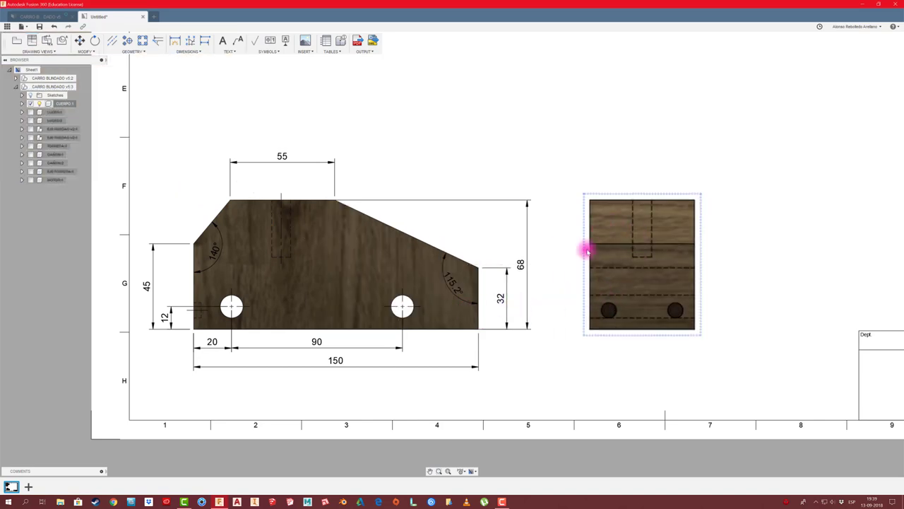
- Add a vertical centerline to the end view, extended above its top edge
middle_drag(581, 306, 394, 304)
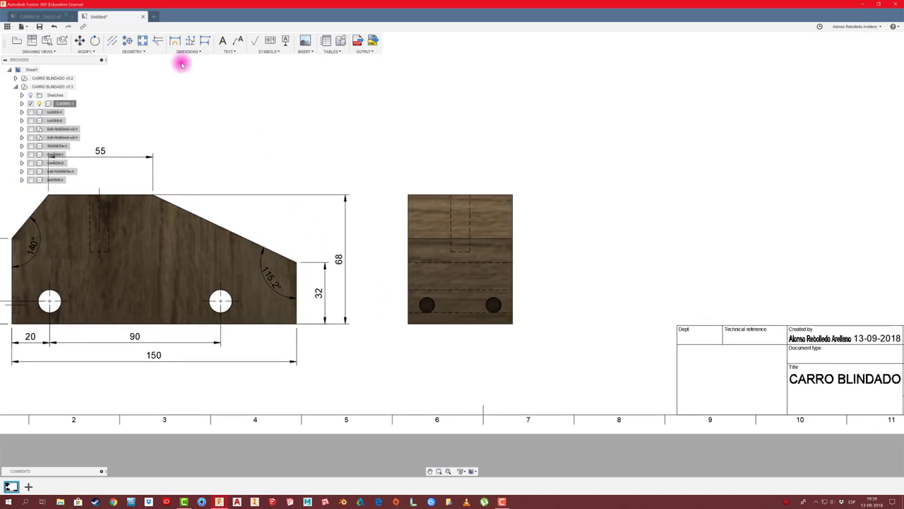
click(127, 41)
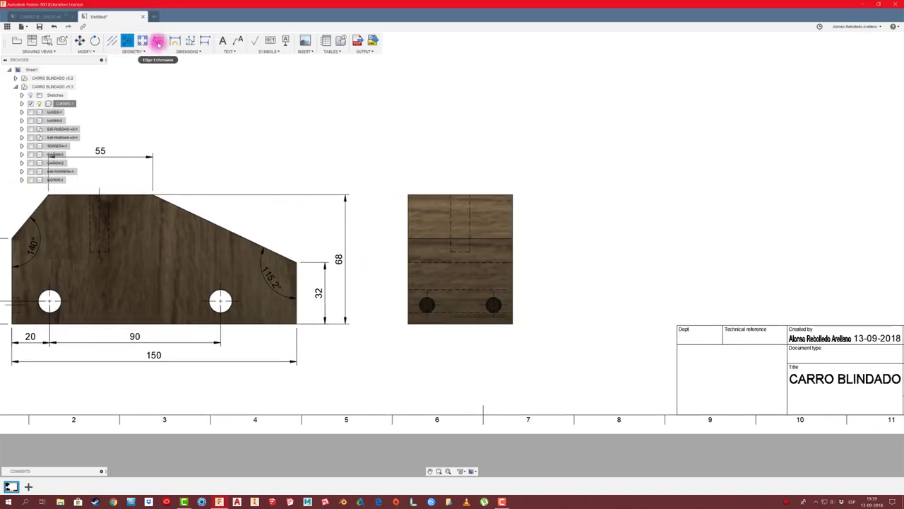
click(111, 40)
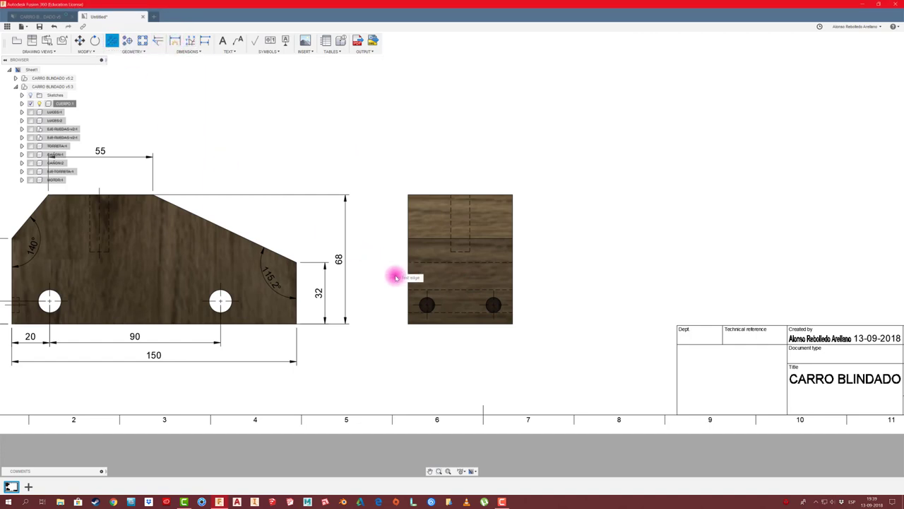
click(408, 278)
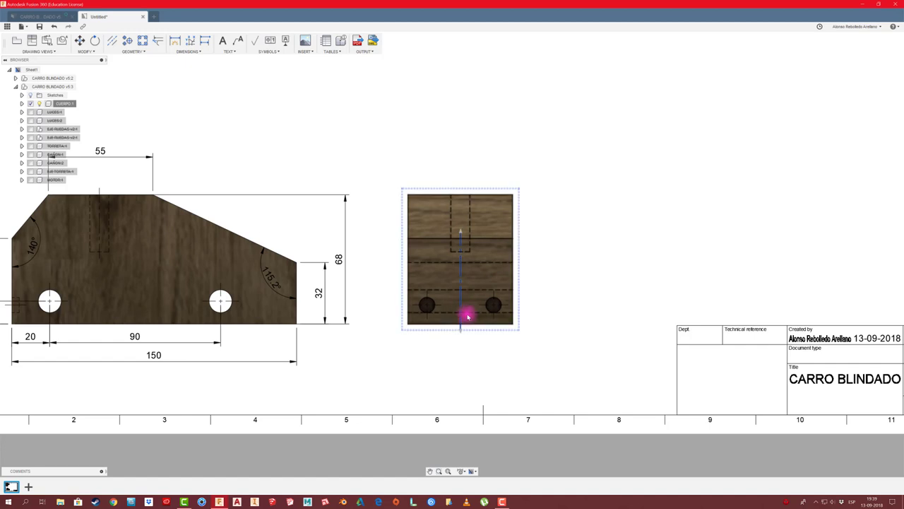
scroll(469, 290, up, 2)
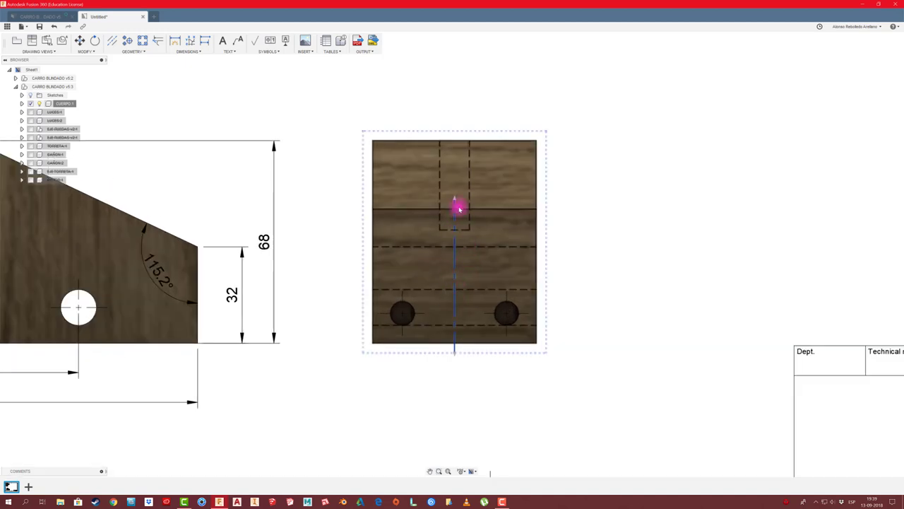
drag(456, 198, 454, 113)
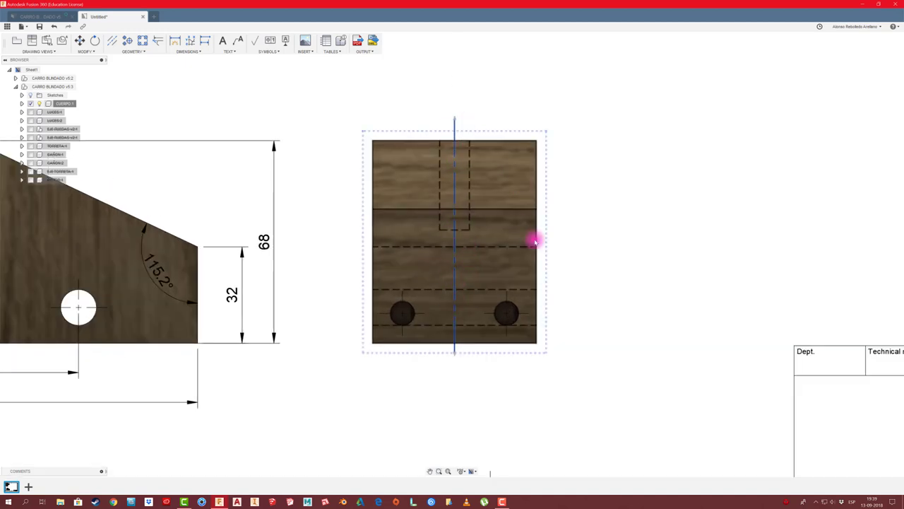
scroll(553, 314, down, 1)
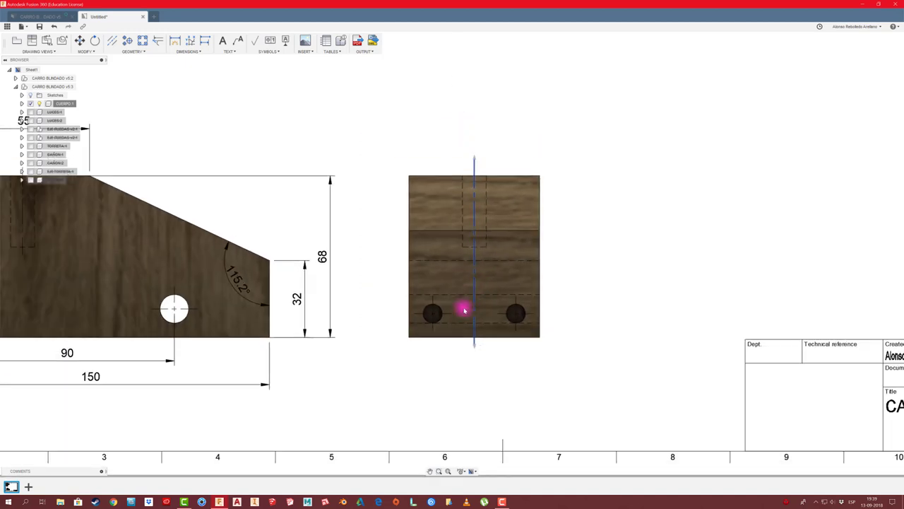
- Dimension the end view's 30 depth and the 10 width across the hidden bore
click(173, 44)
click(486, 247)
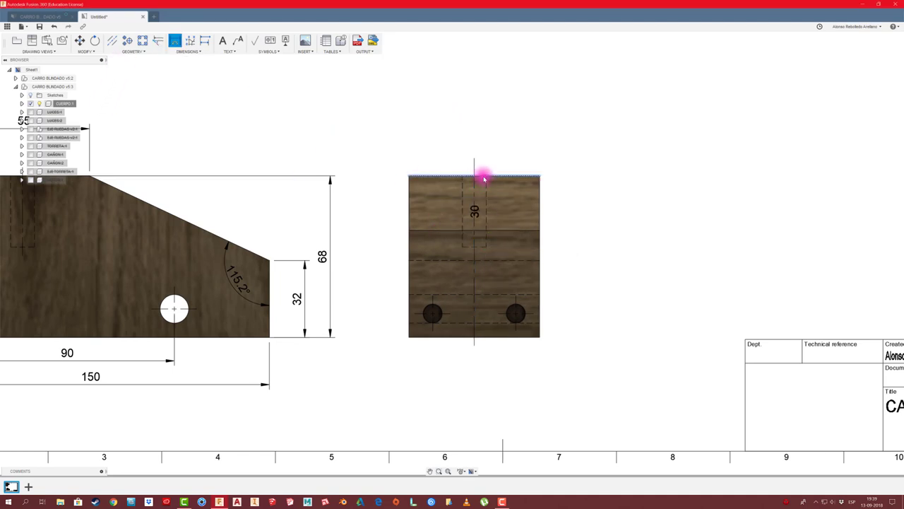
click(486, 177)
click(568, 205)
scroll(498, 182, up, 2)
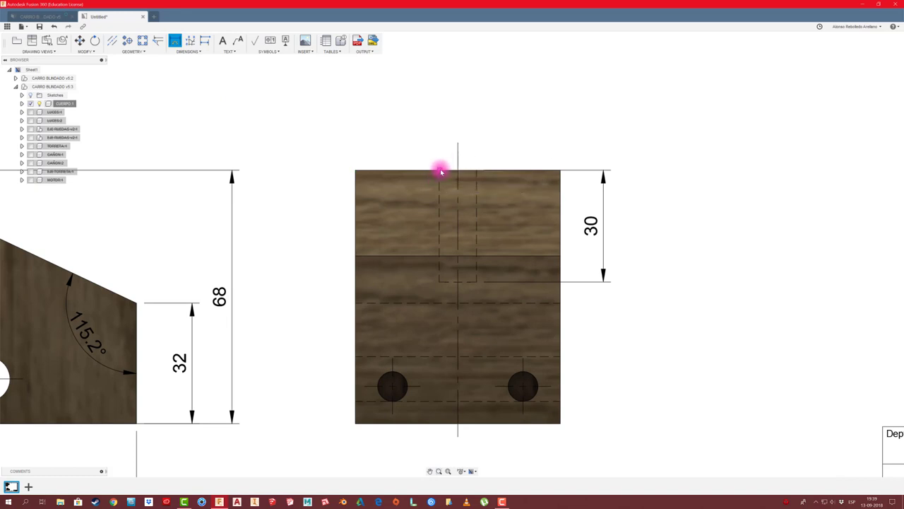
click(441, 172)
click(476, 172)
click(472, 135)
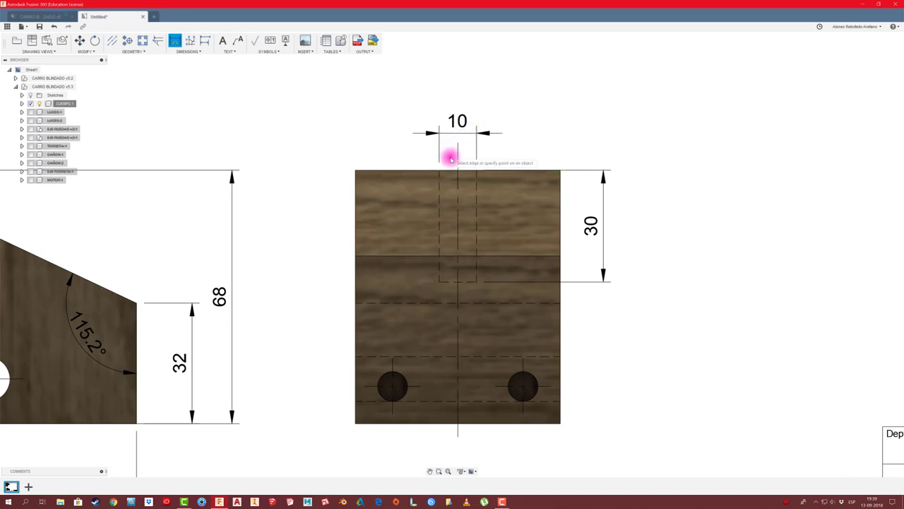
key(Escape)
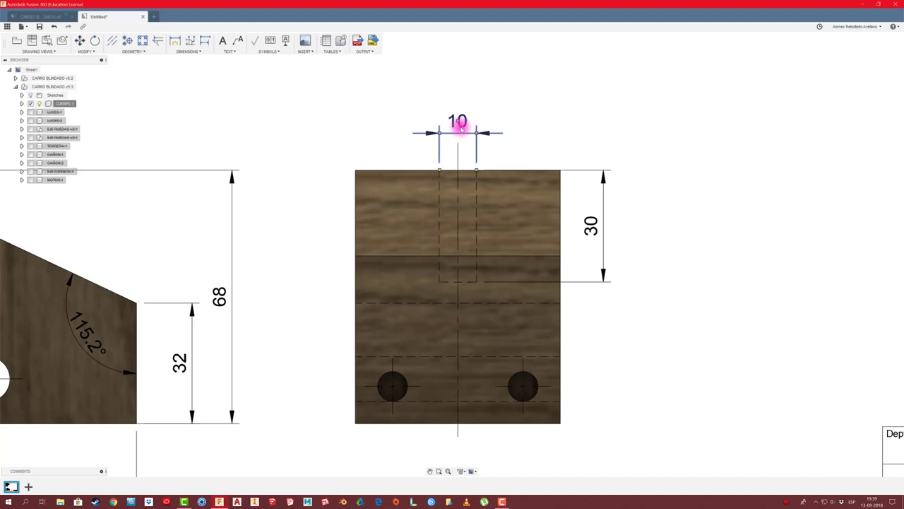
- Add a diameter symbol to the 10 dimension so it reads Ø10
double_click(459, 126)
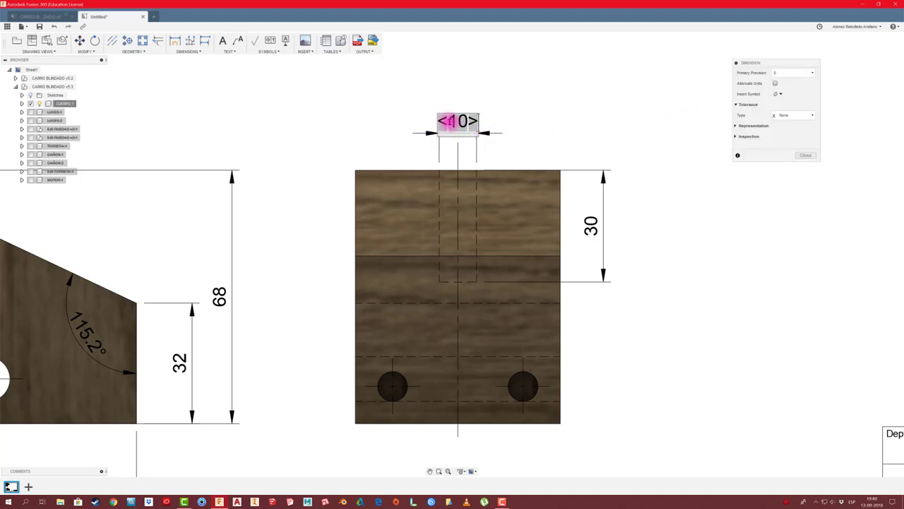
click(777, 94)
click(776, 103)
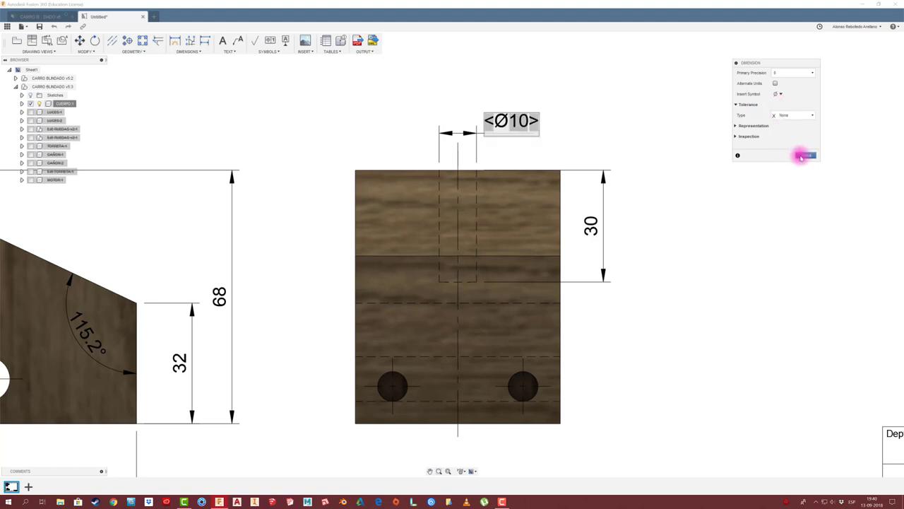
click(802, 156)
scroll(572, 351, down, 2)
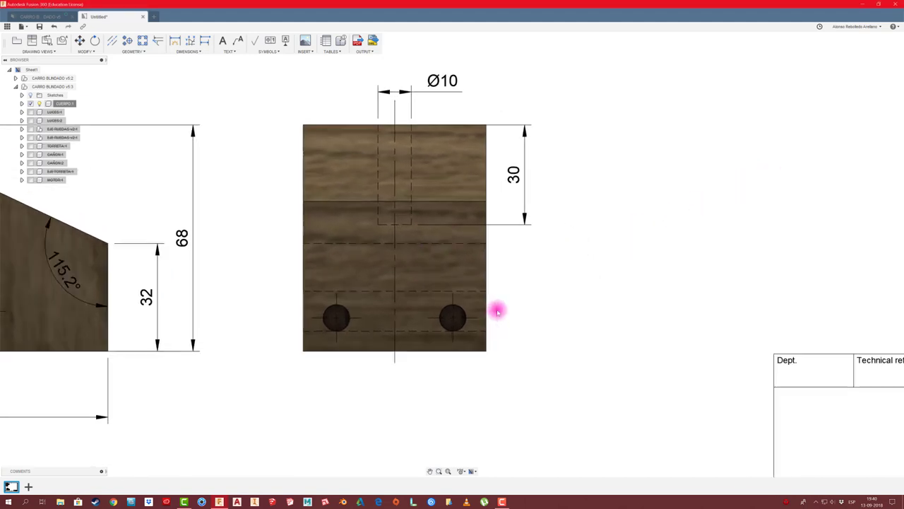
scroll(495, 316, down, 1)
scroll(452, 331, down, 2)
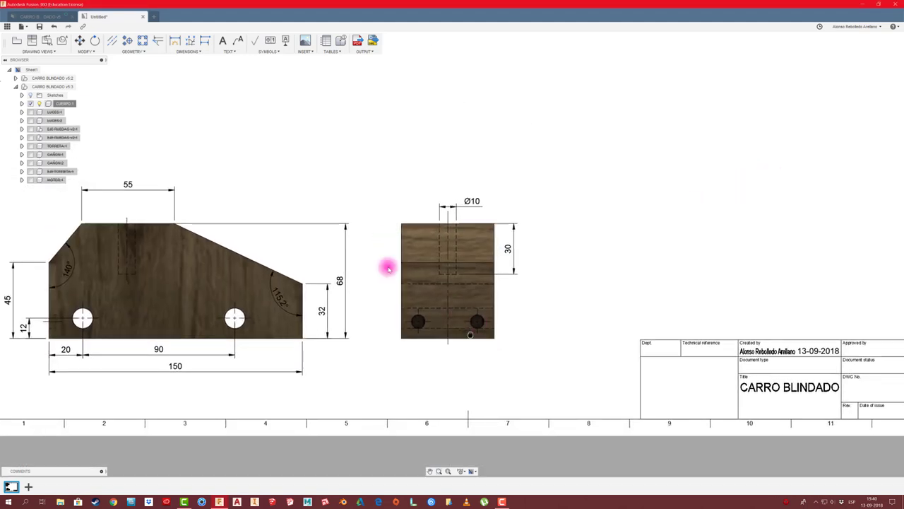
- Add a Ø8 diameter to the right hole and 35 spacing between hole centres
middle_drag(388, 268, 445, 259)
click(174, 40)
scroll(558, 320, up, 2)
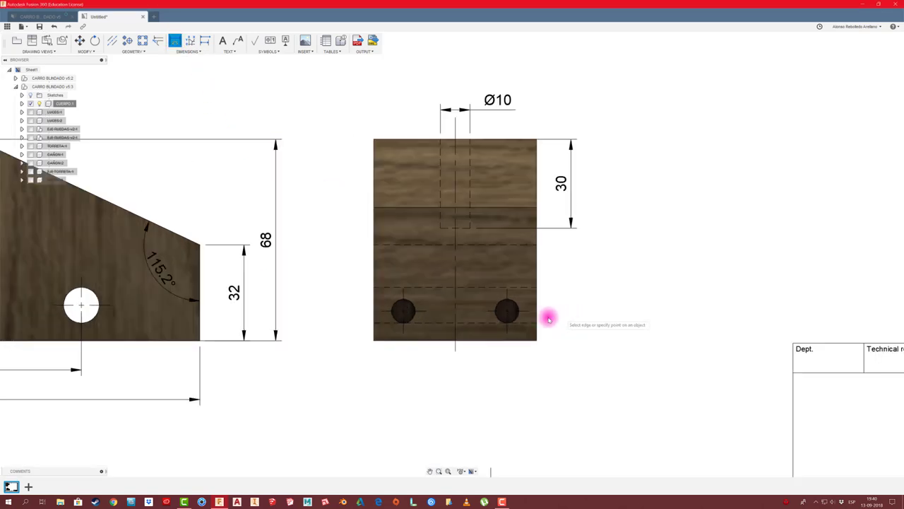
scroll(523, 322, up, 2)
click(499, 324)
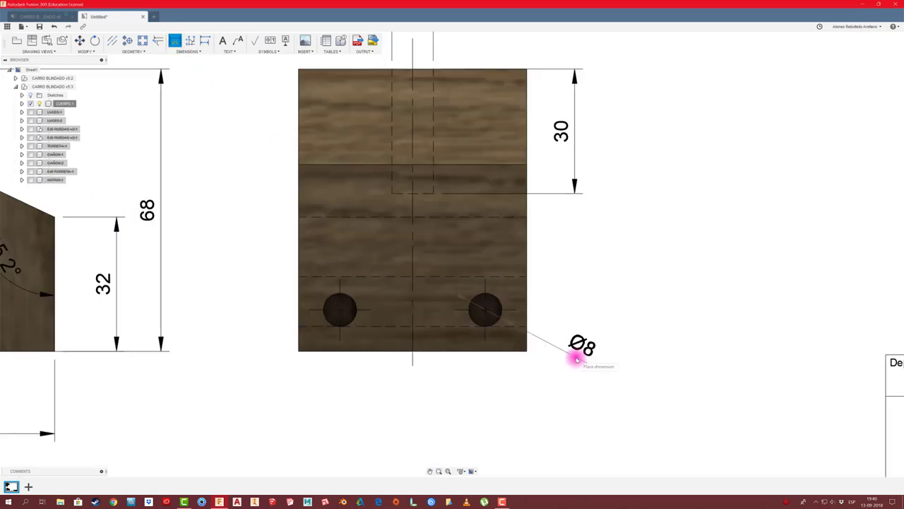
click(578, 357)
click(339, 342)
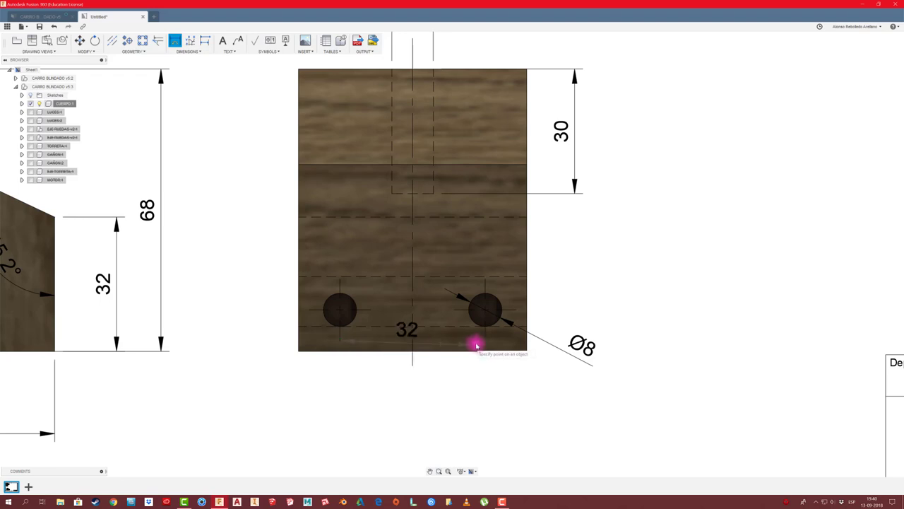
click(484, 340)
click(468, 409)
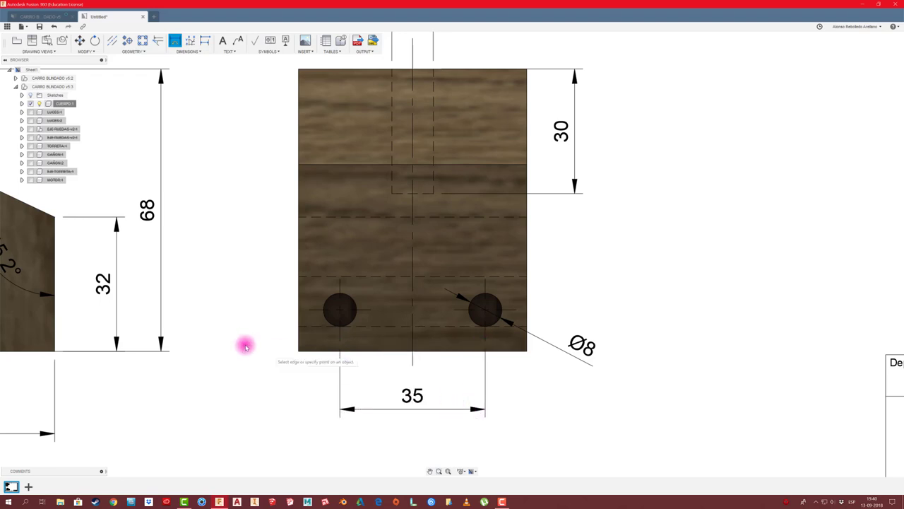
- Add a Ø12 diameter dimension to the front view's left hole
scroll(494, 328, down, 1)
scroll(487, 332, down, 1)
scroll(483, 335, down, 2)
middle_drag(462, 337, 509, 332)
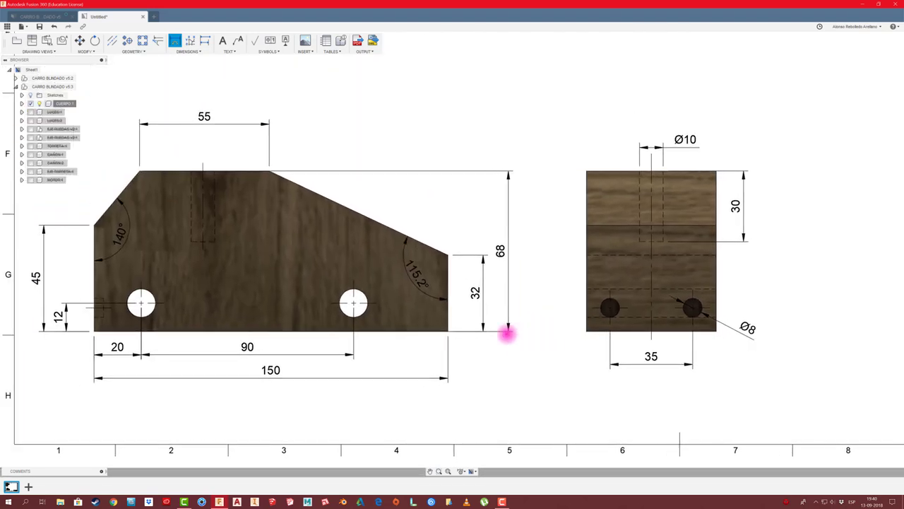
click(606, 307)
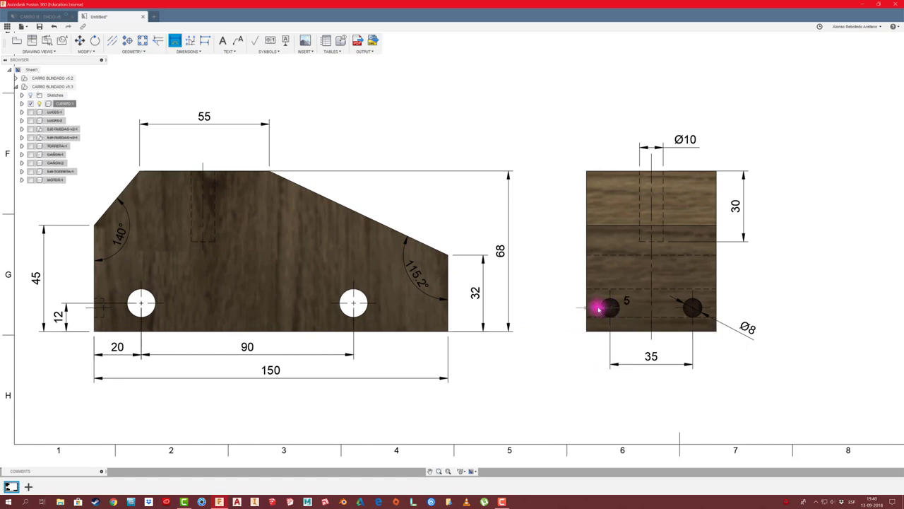
click(139, 313)
click(174, 281)
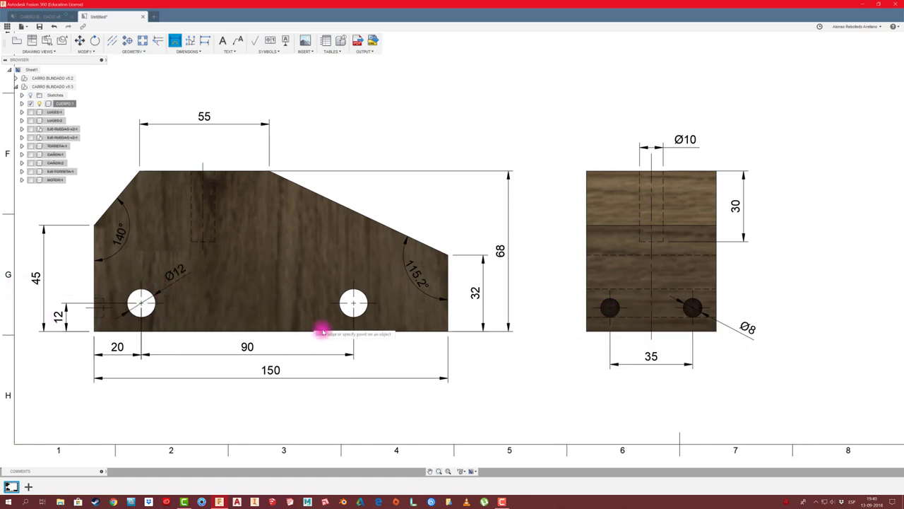
- Dimension the side view's 55 overall width below it
middle_drag(457, 358, 412, 343)
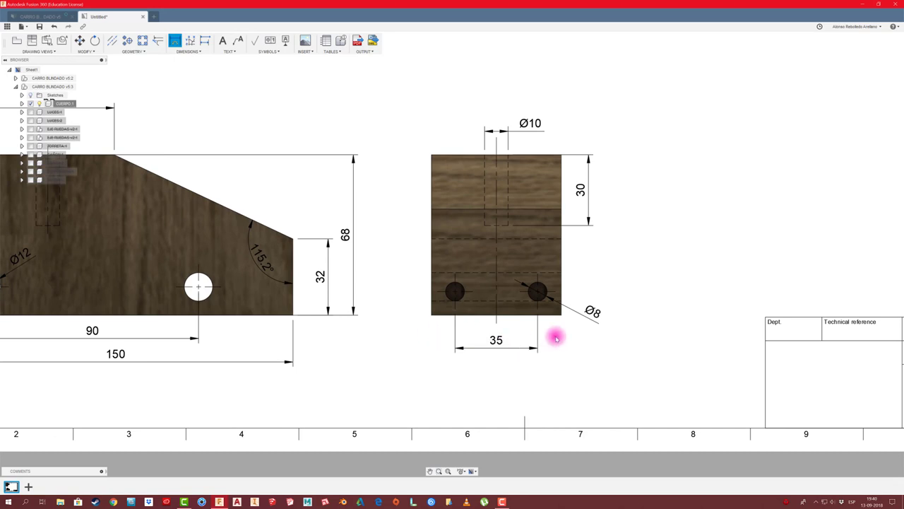
middle_drag(549, 344, 523, 339)
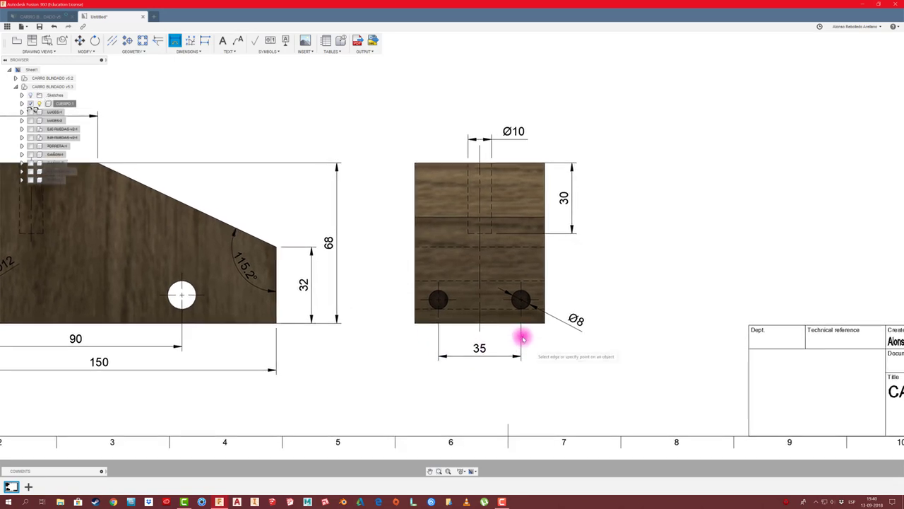
scroll(455, 343, down, 2)
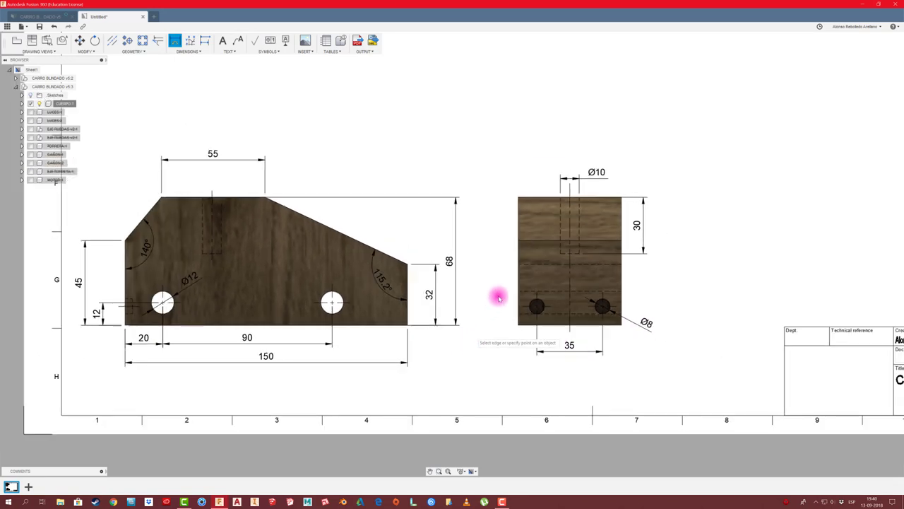
scroll(499, 294, down, 1)
scroll(424, 289, up, 1)
scroll(431, 307, up, 2)
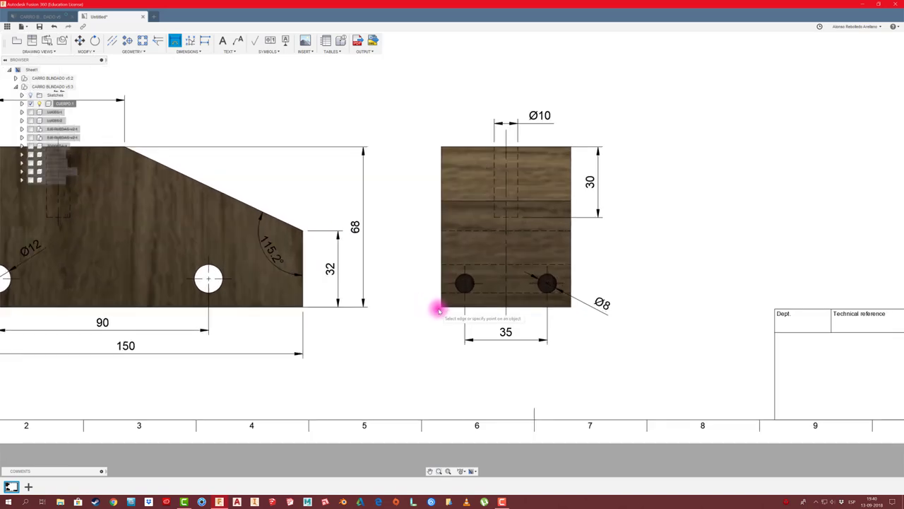
click(441, 306)
click(571, 307)
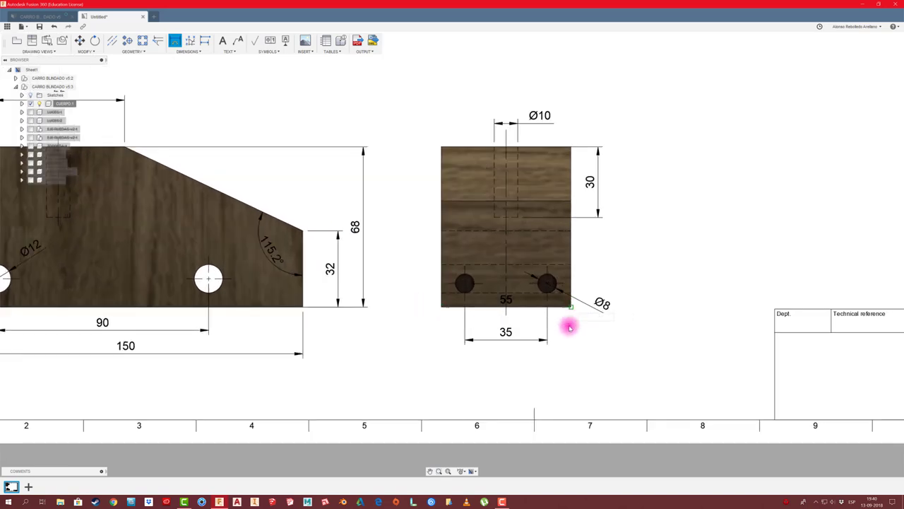
click(565, 371)
scroll(456, 308, down, 2)
- Attach a Parent-type balloon 1 to the body's sloped top edge
scroll(424, 247, down, 2)
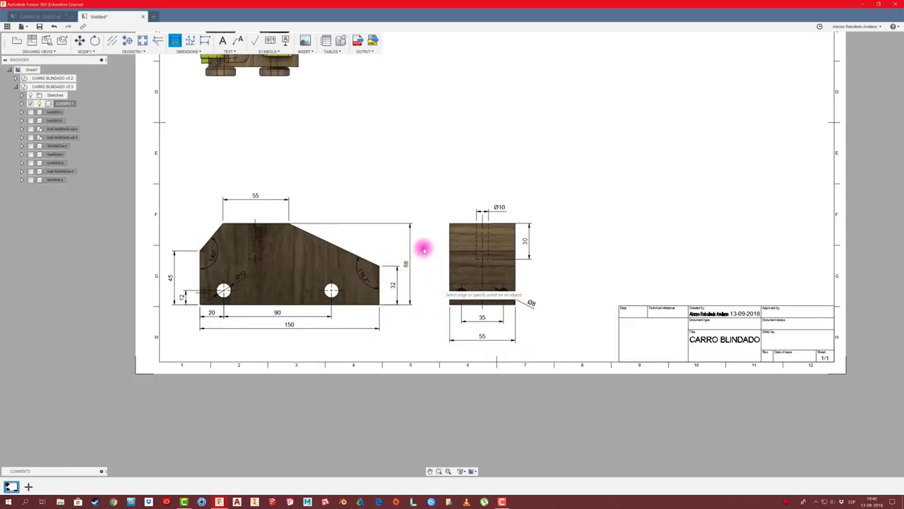
scroll(399, 200, down, 1)
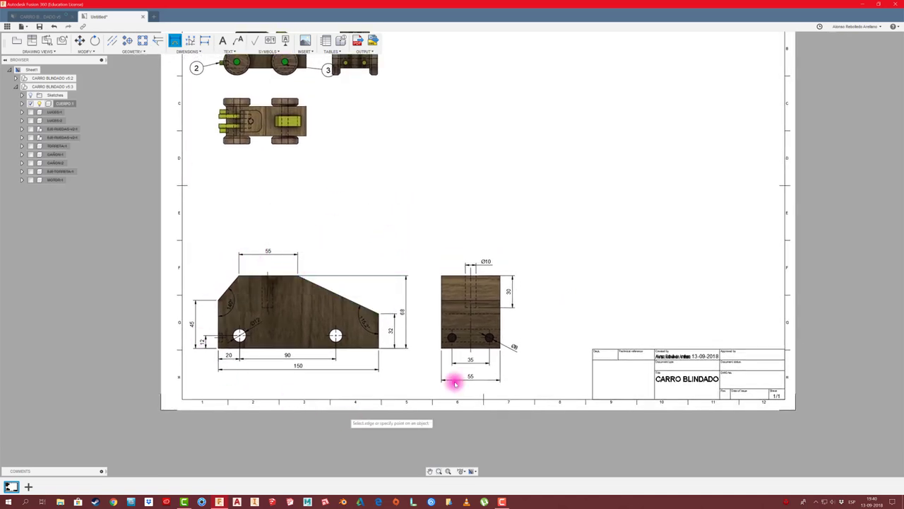
middle_drag(368, 247, 379, 325)
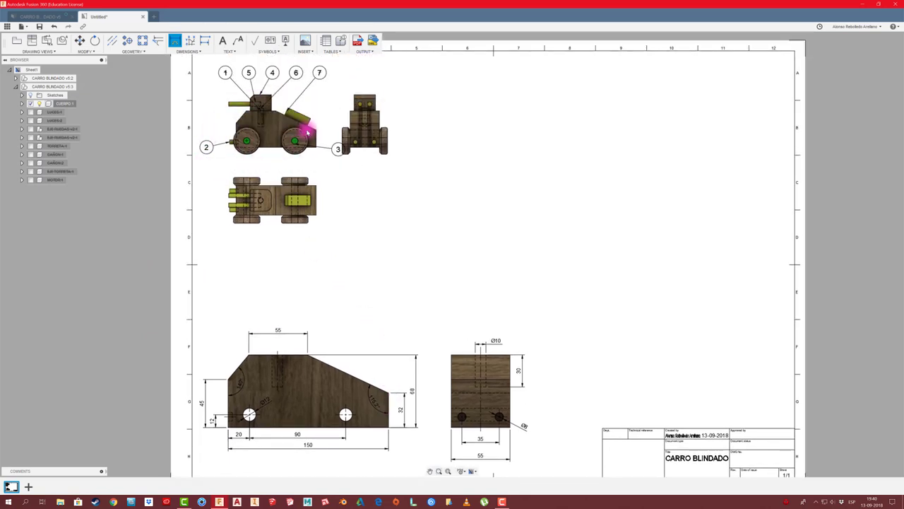
click(341, 42)
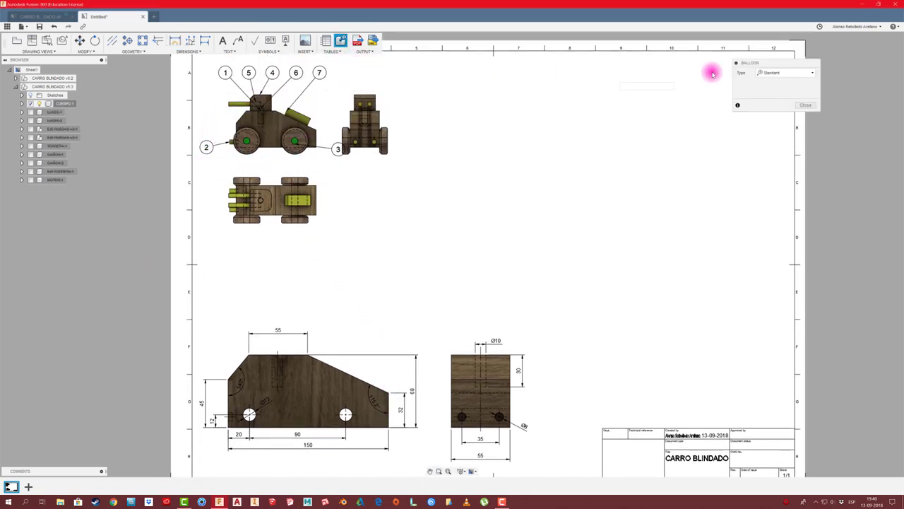
drag(777, 64, 550, 75)
click(587, 82)
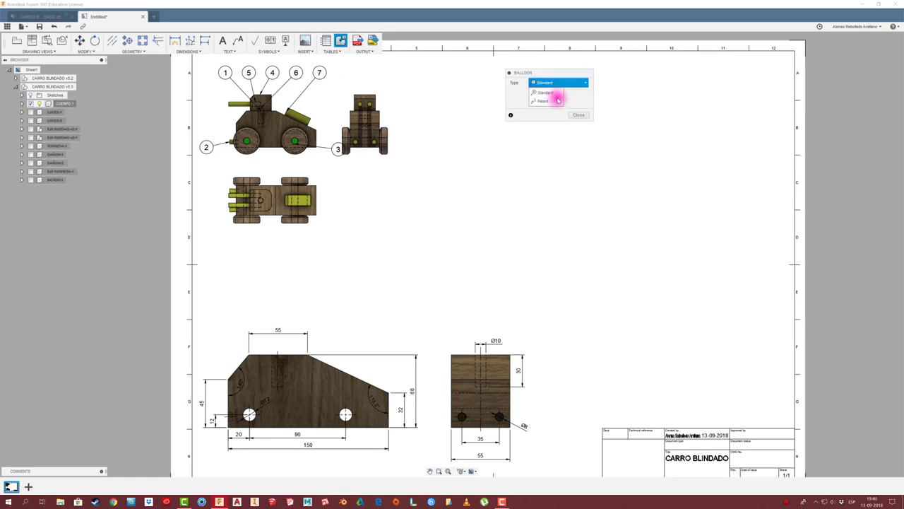
click(555, 94)
scroll(353, 368, up, 3)
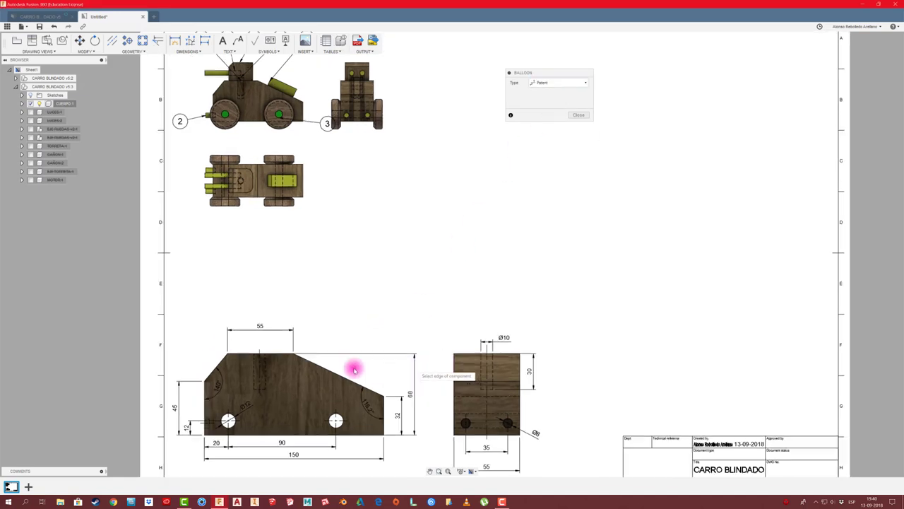
click(291, 364)
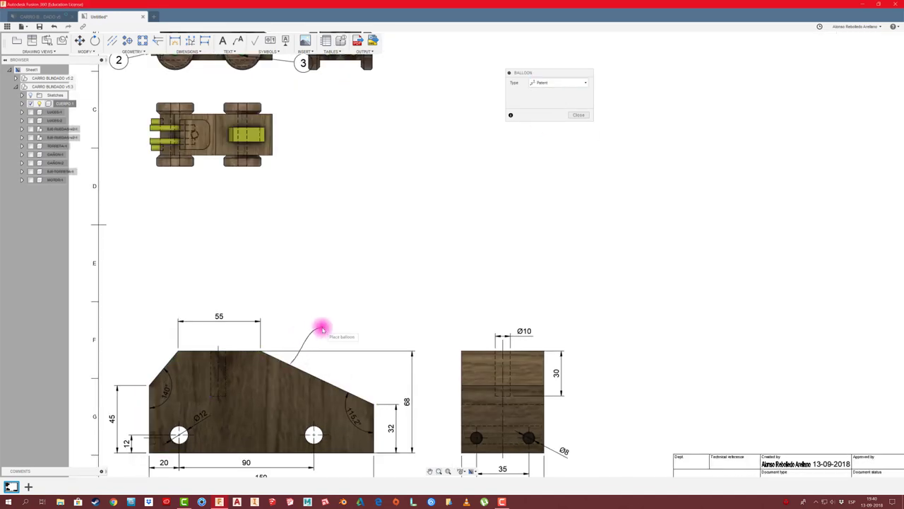
click(322, 328)
click(579, 115)
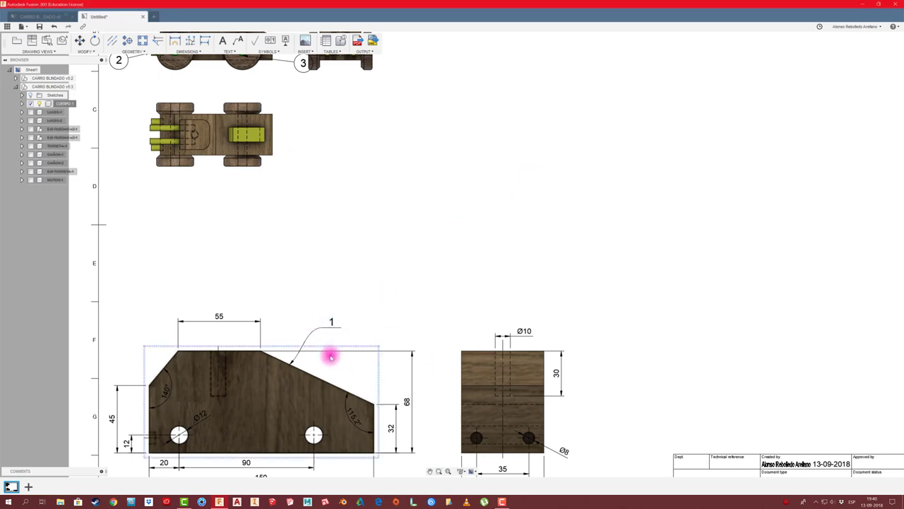
scroll(332, 314, down, 1)
scroll(343, 283, down, 2)
- Insert a parts list for the assembled car and place it above the title block
scroll(353, 282, up, 1)
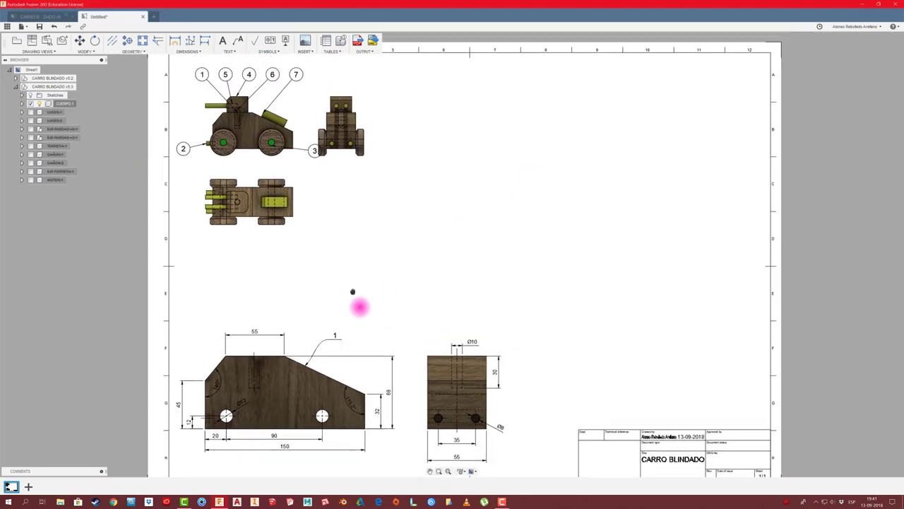
scroll(325, 233, up, 1)
click(276, 195)
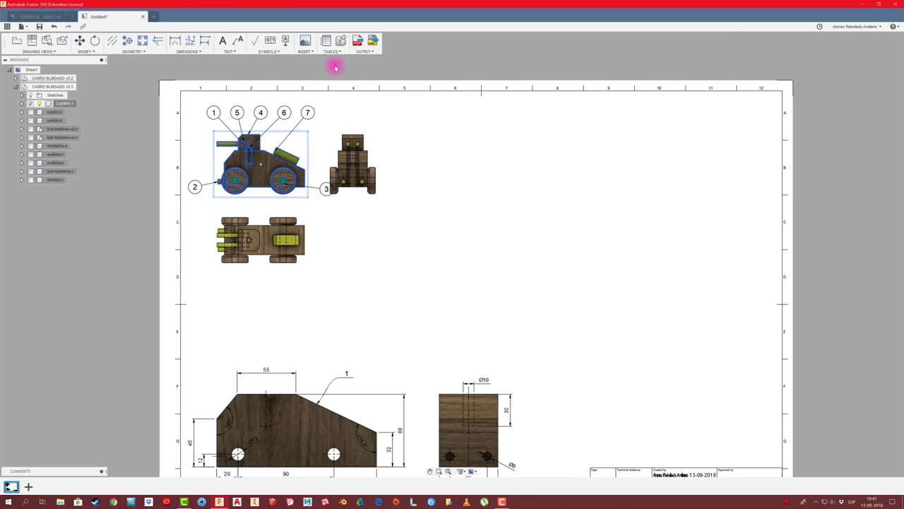
click(325, 44)
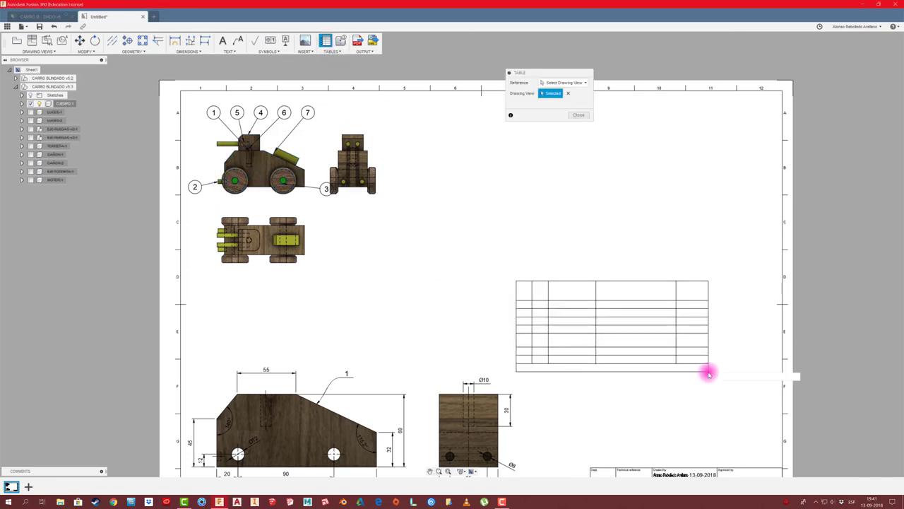
middle_drag(531, 268, 361, 176)
scroll(612, 366, up, 2)
scroll(615, 375, up, 2)
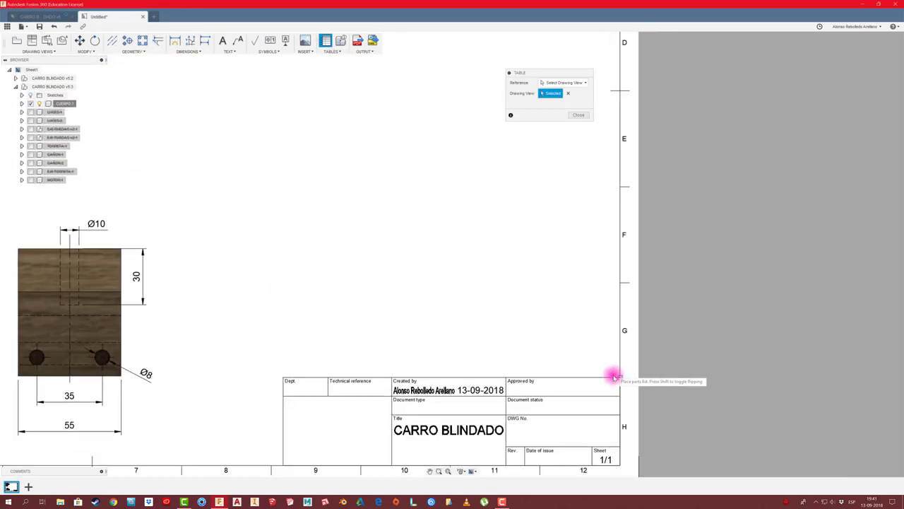
click(619, 378)
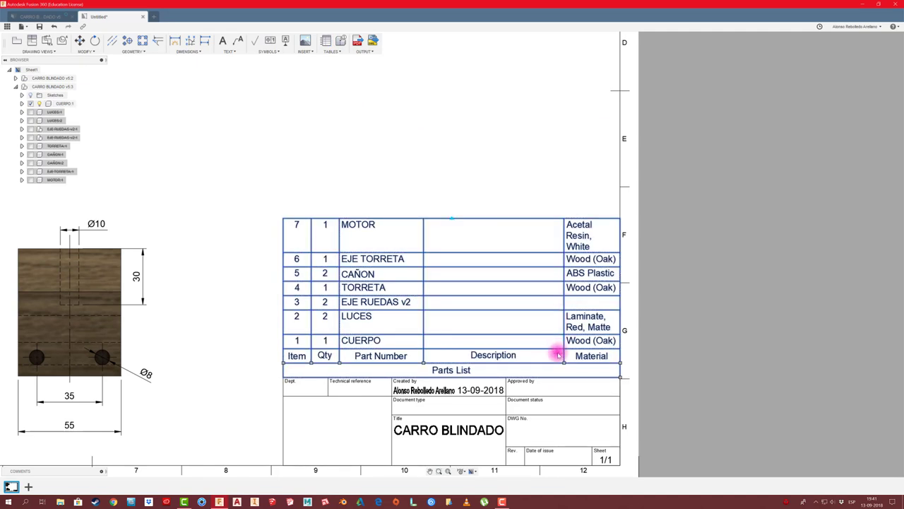
- Drag the Material column border left so each material fits on one line, then view the whole sheet
drag(565, 364, 506, 364)
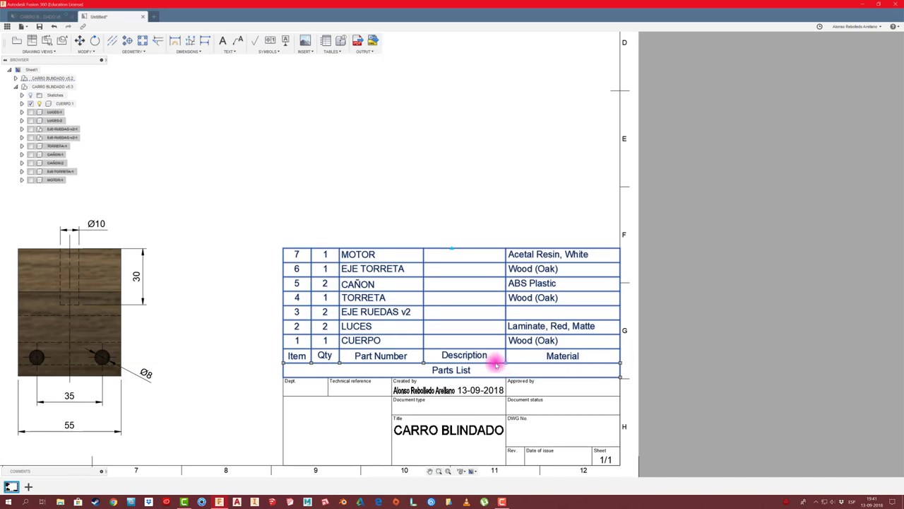
drag(497, 364, 424, 364)
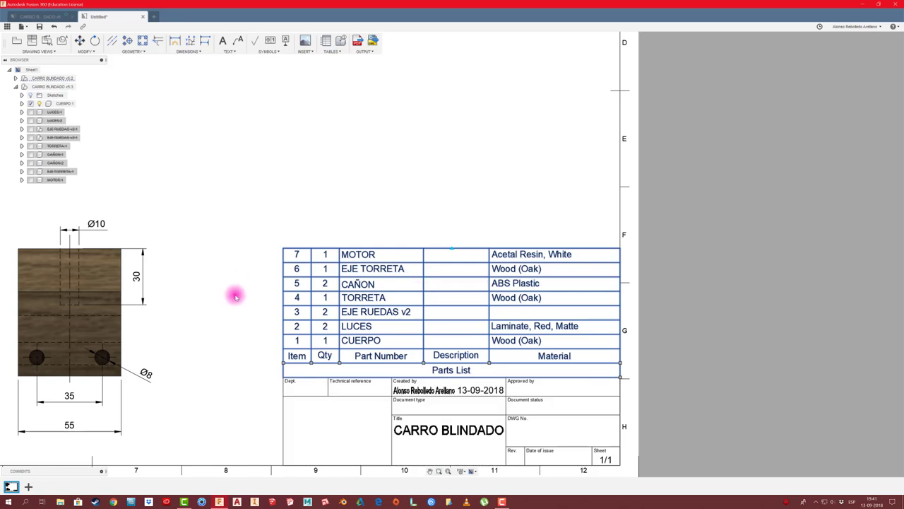
scroll(254, 226, down, 3)
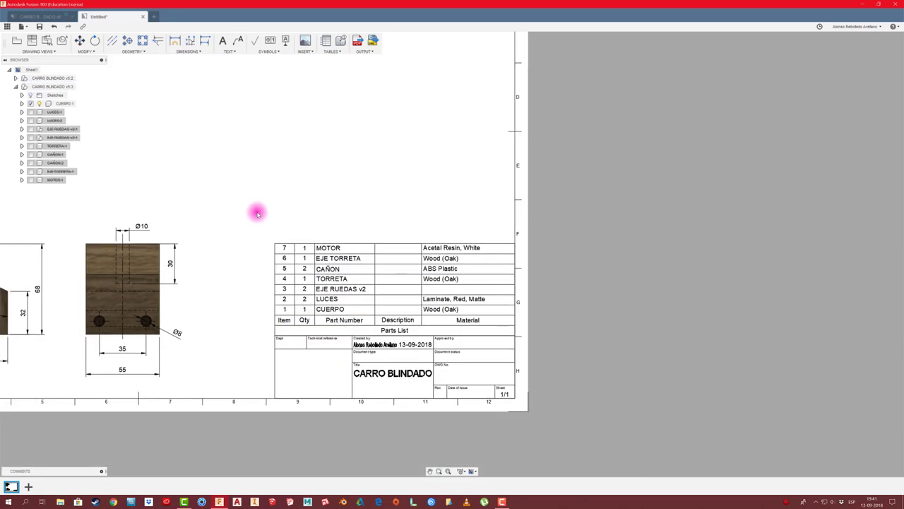
middle_drag(257, 210, 563, 231)
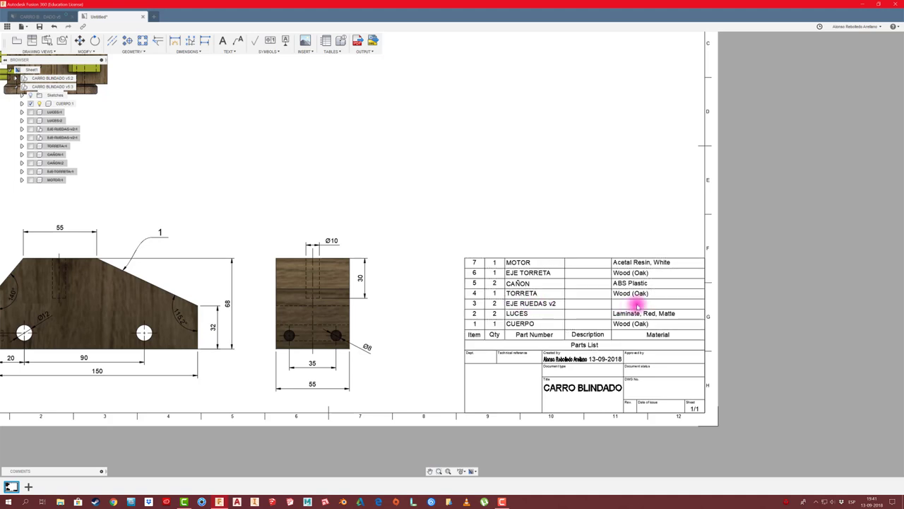
scroll(367, 214, down, 3)
scroll(436, 259, up, 1)
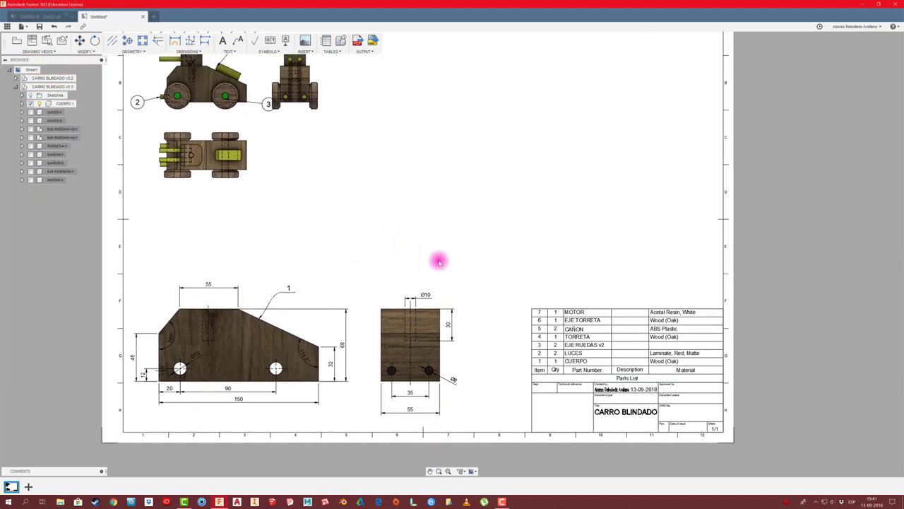
scroll(412, 230, down, 1)
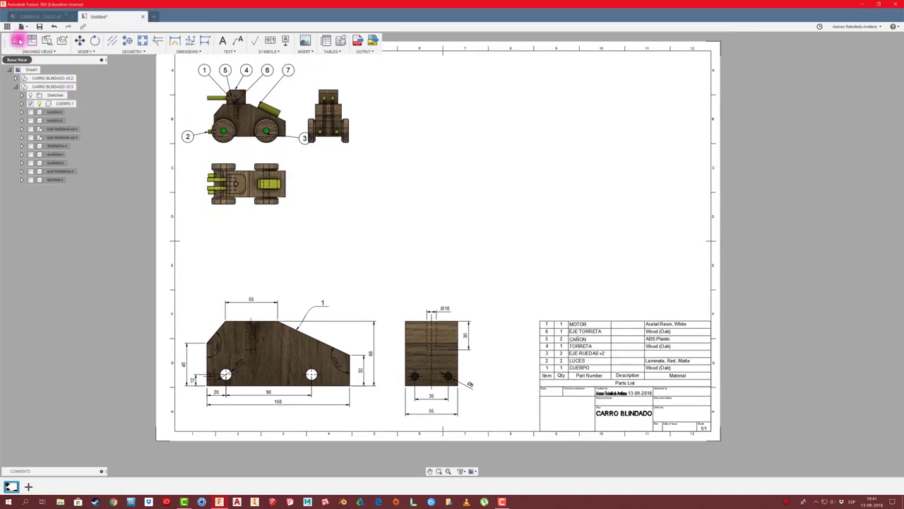
- Place a Right-oriented 1:1 base view, shaded with hidden edges, at the sheet centre
click(17, 40)
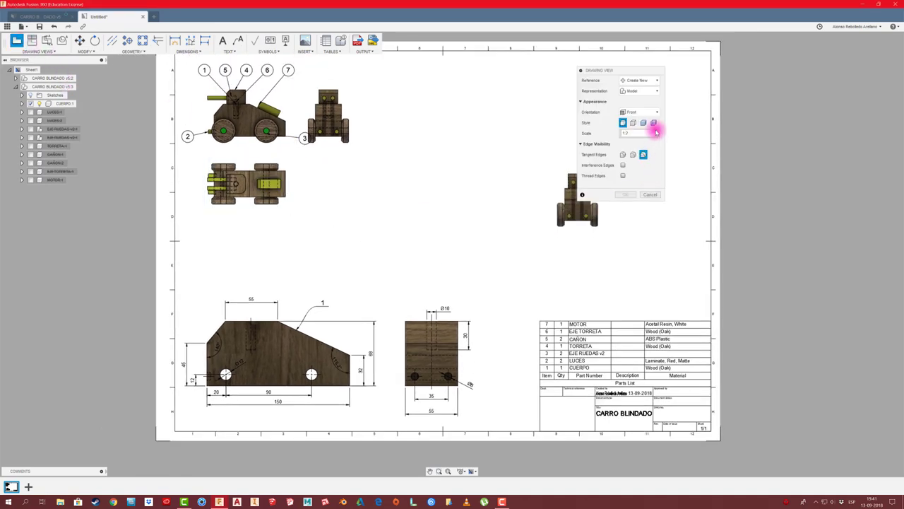
click(658, 113)
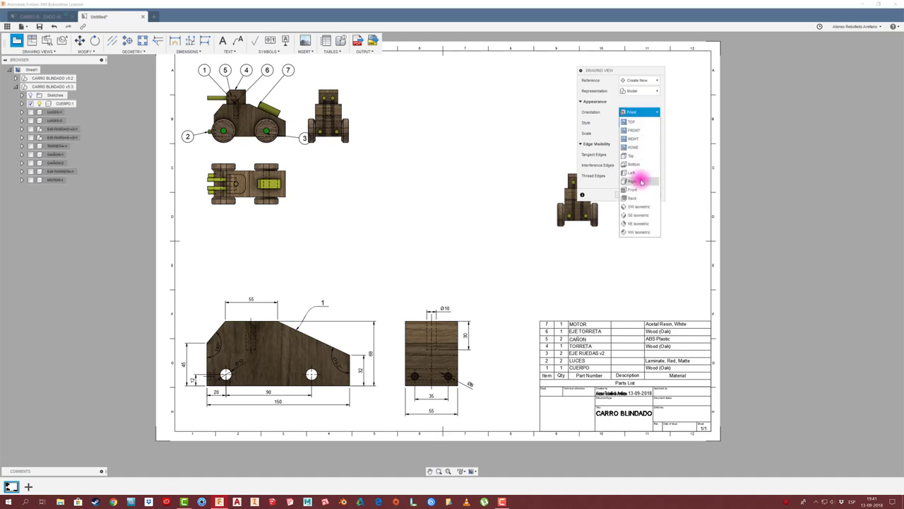
click(638, 179)
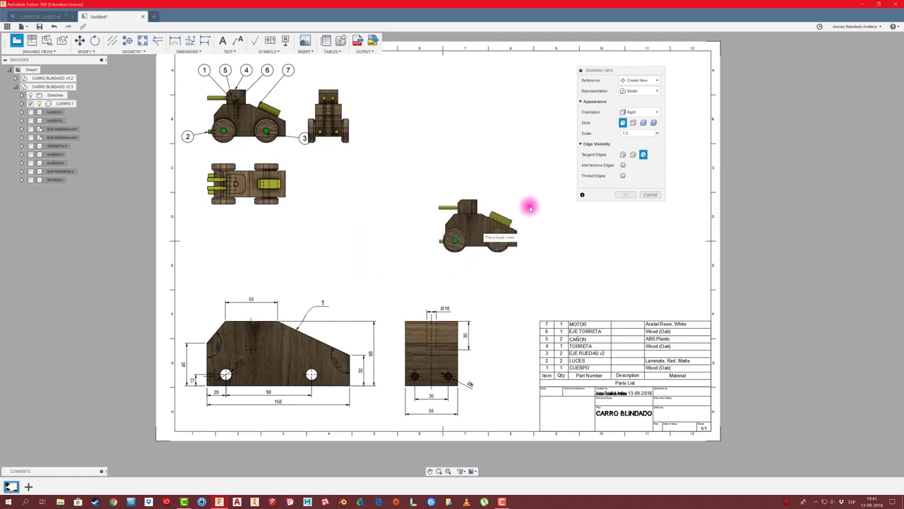
click(658, 133)
click(635, 142)
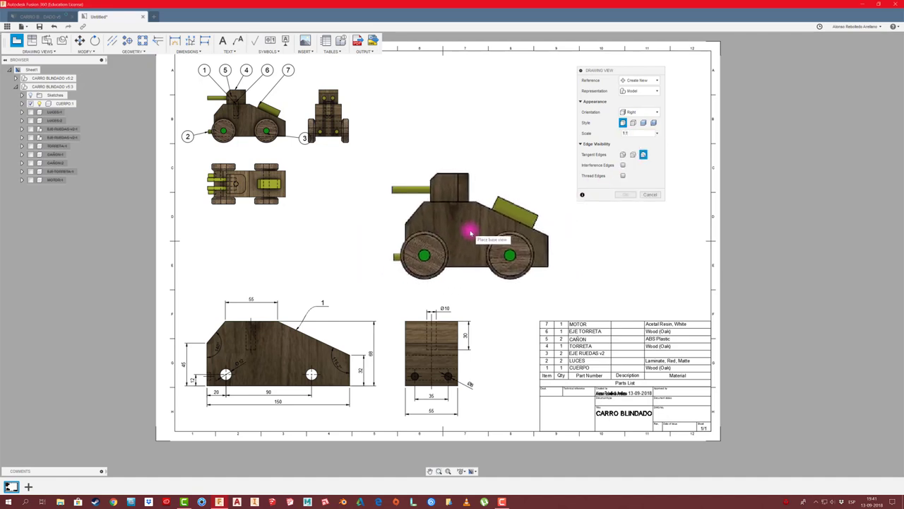
click(653, 123)
click(444, 226)
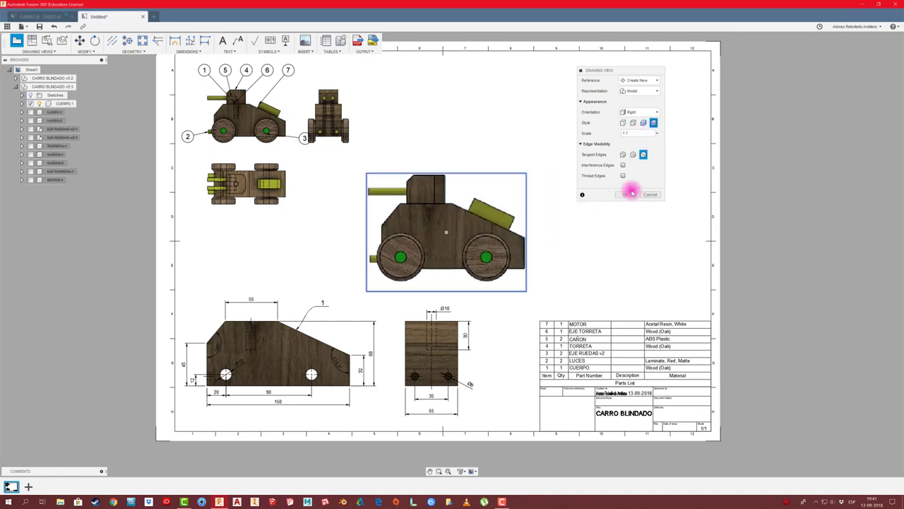
click(626, 194)
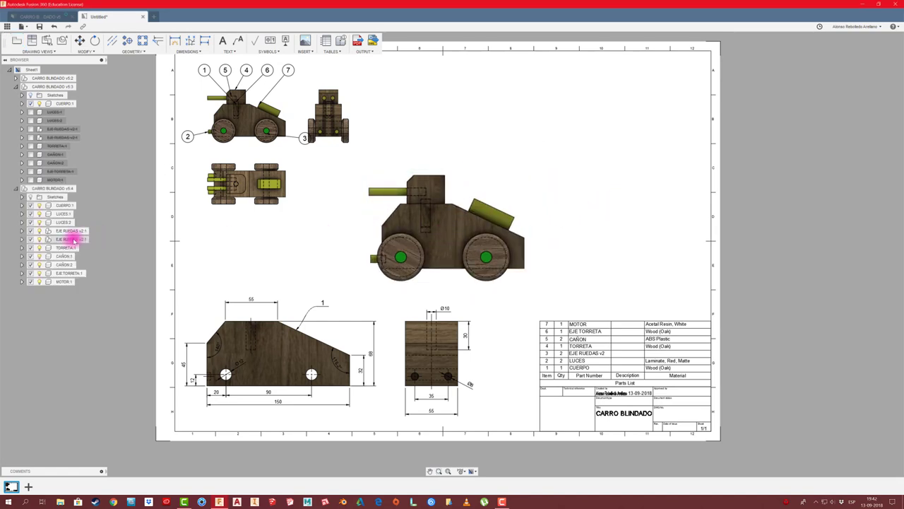
- Hide all components except TORRETA:1 so the new view shows only the turret
right_click(67, 248)
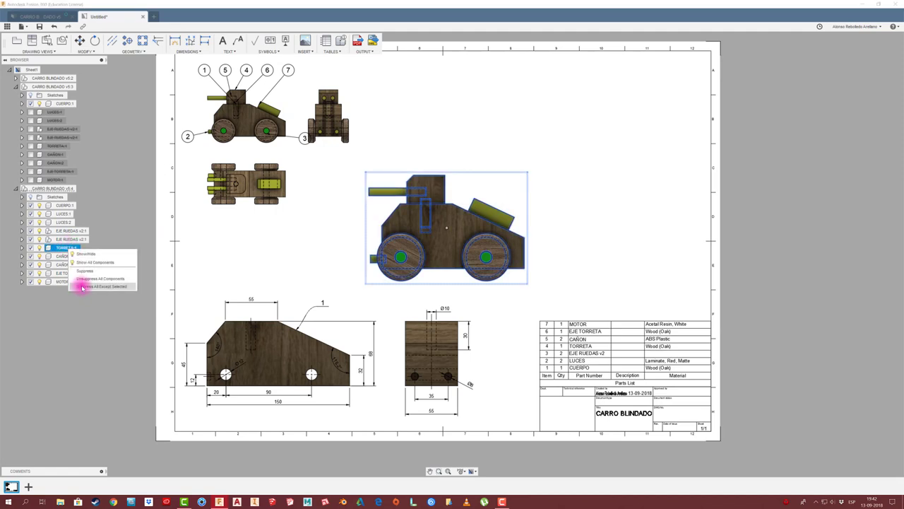
click(80, 284)
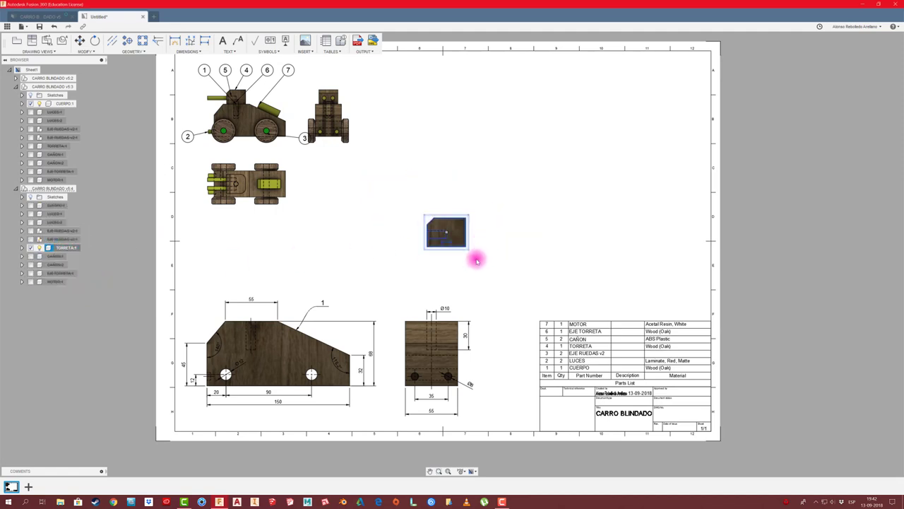
scroll(470, 254, up, 2)
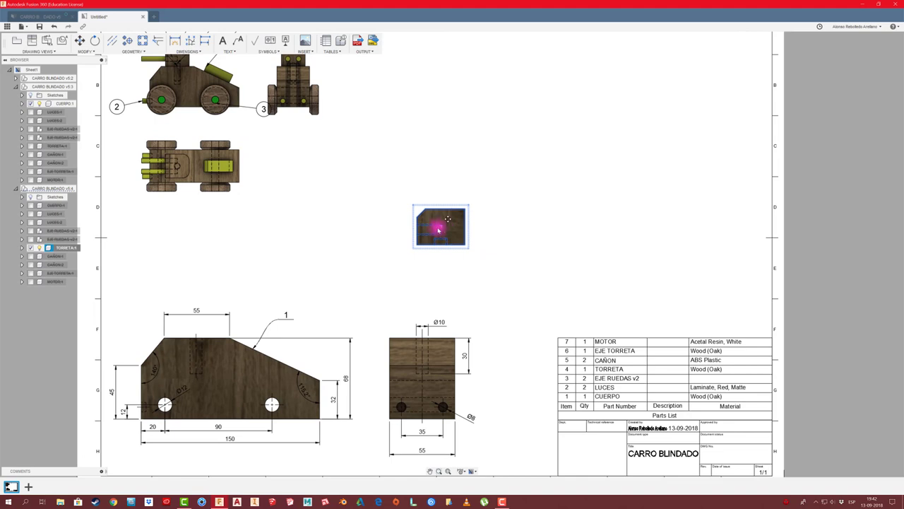
- Select the turret view and start a projected view from it
click(439, 230)
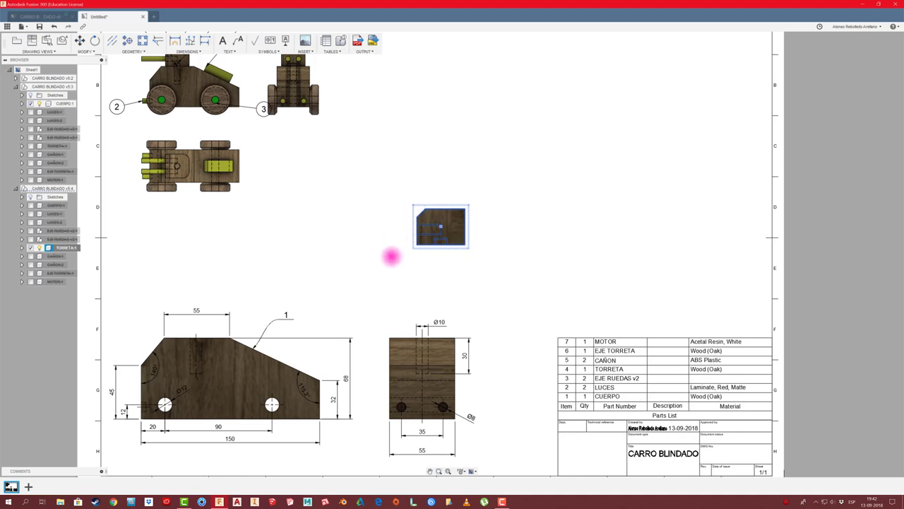
scroll(391, 257, up, 1)
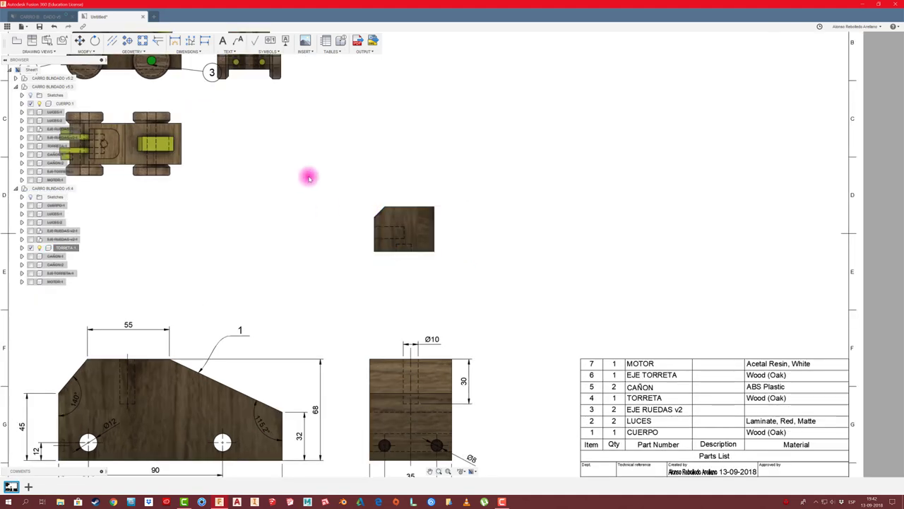
click(407, 205)
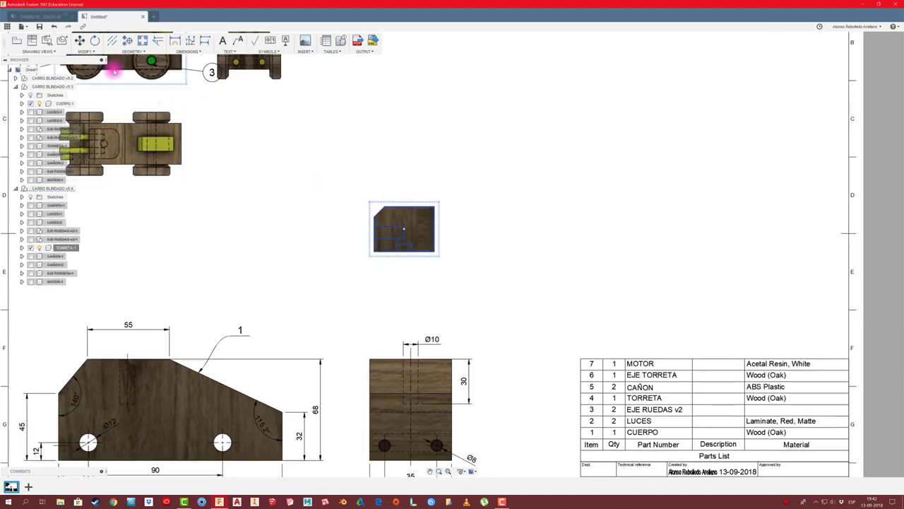
middle_drag(243, 164, 317, 177)
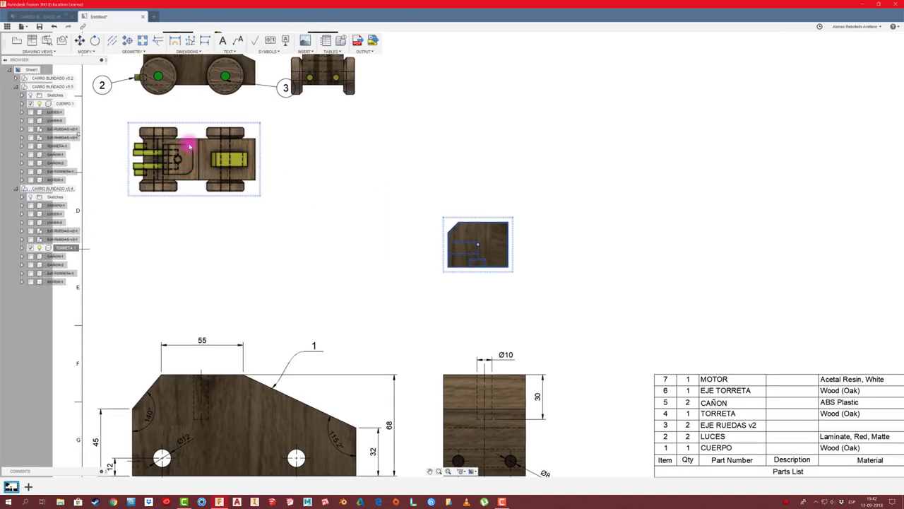
click(32, 40)
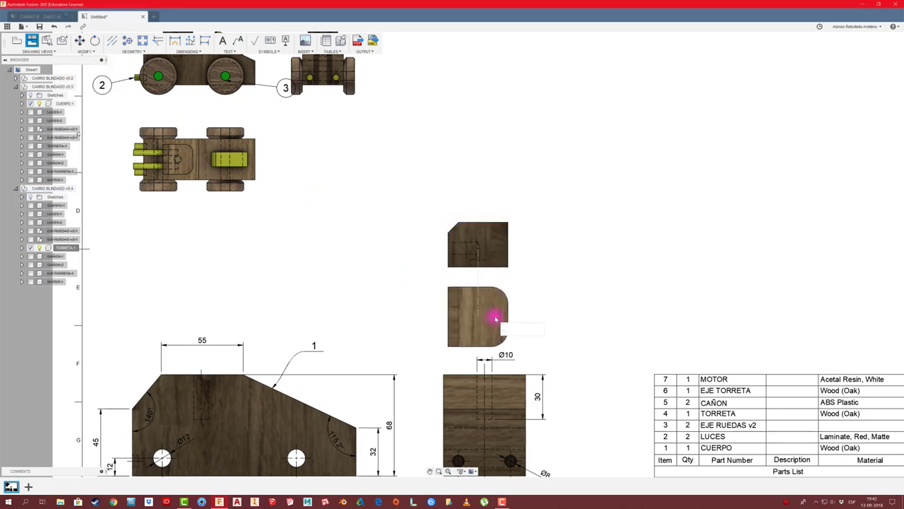
- Place the projected top view below the turret side view and move both views higher
right_click(496, 320)
click(522, 315)
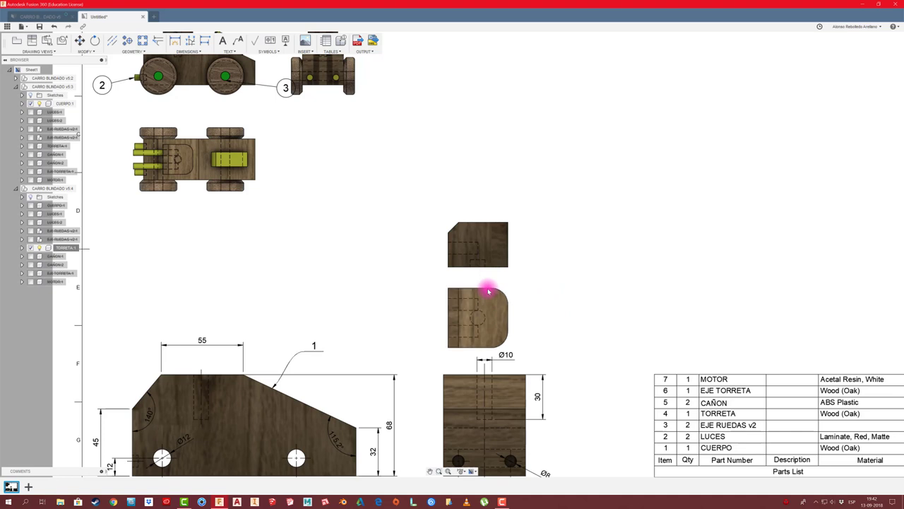
drag(478, 246, 478, 227)
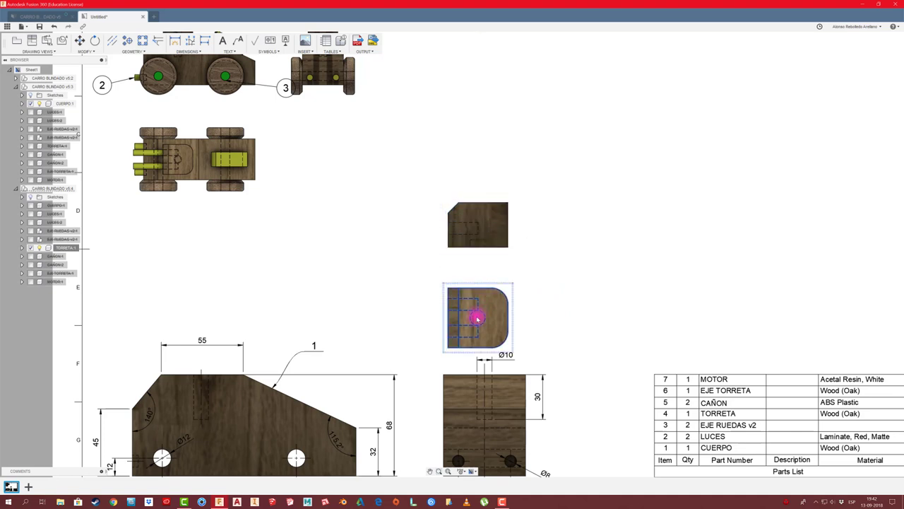
drag(487, 285, 487, 265)
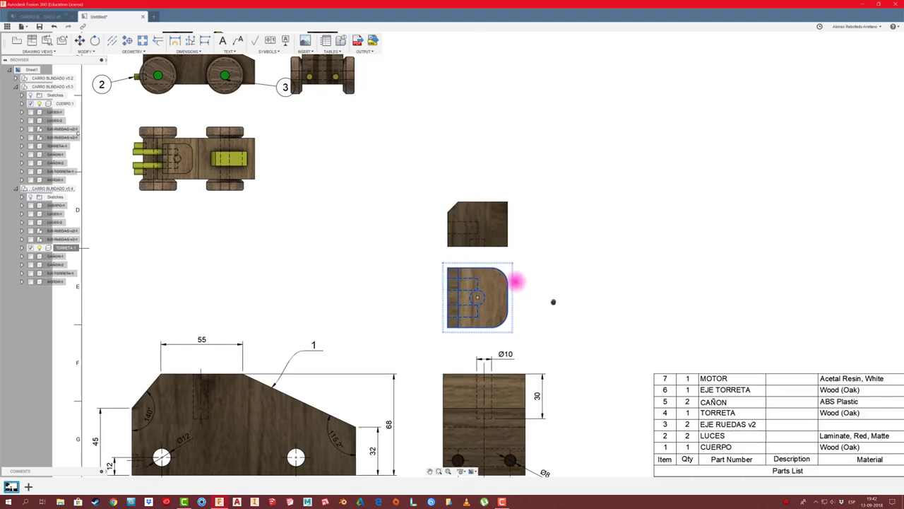
- Nudge the upper turret view slightly higher to line the two views up vertically
scroll(526, 296, down, 2)
scroll(522, 286, down, 2)
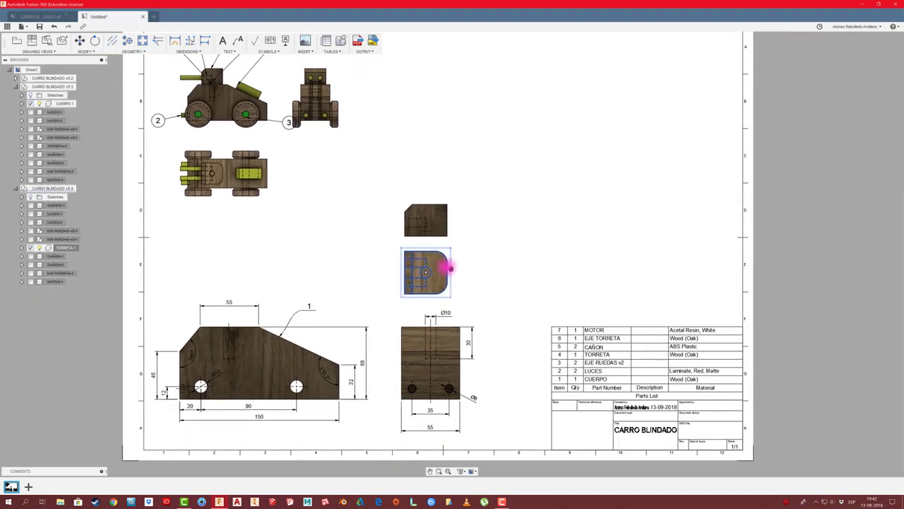
scroll(452, 259, up, 2)
shift+click(396, 225)
click(380, 206)
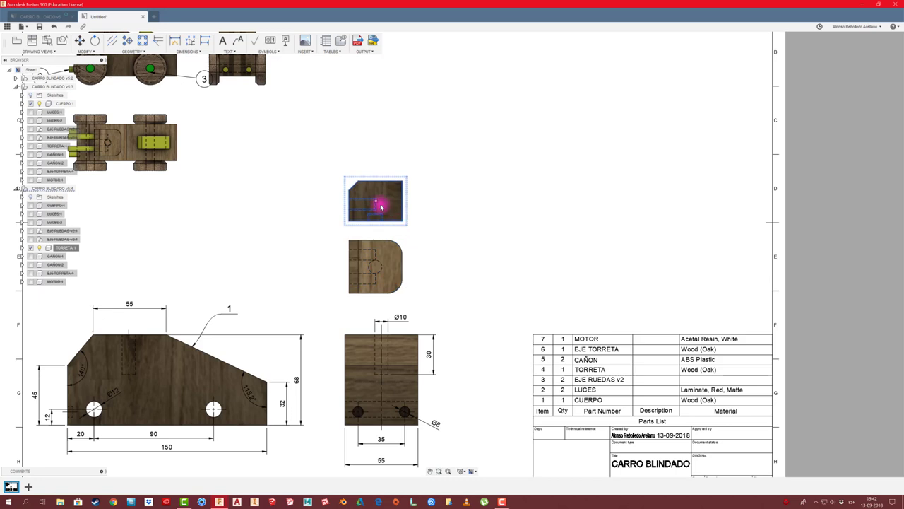
drag(377, 205, 375, 189)
shift+click(395, 242)
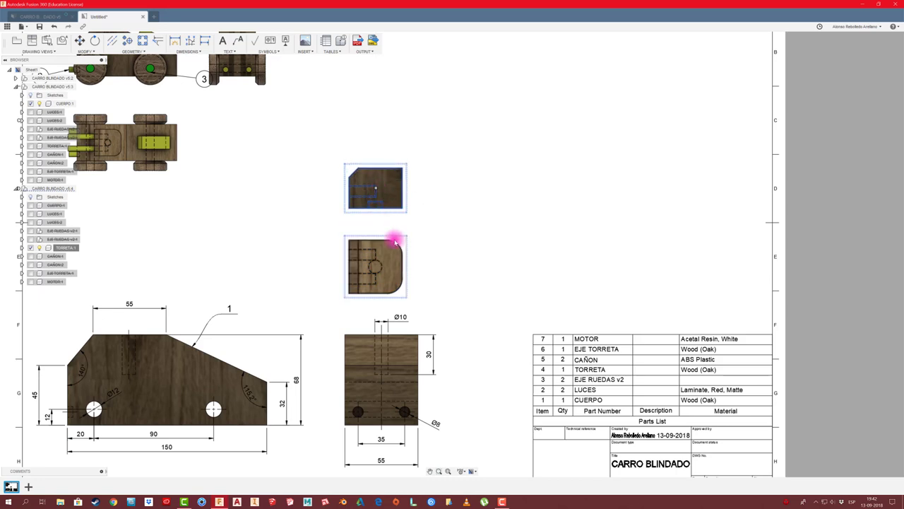
click(377, 267)
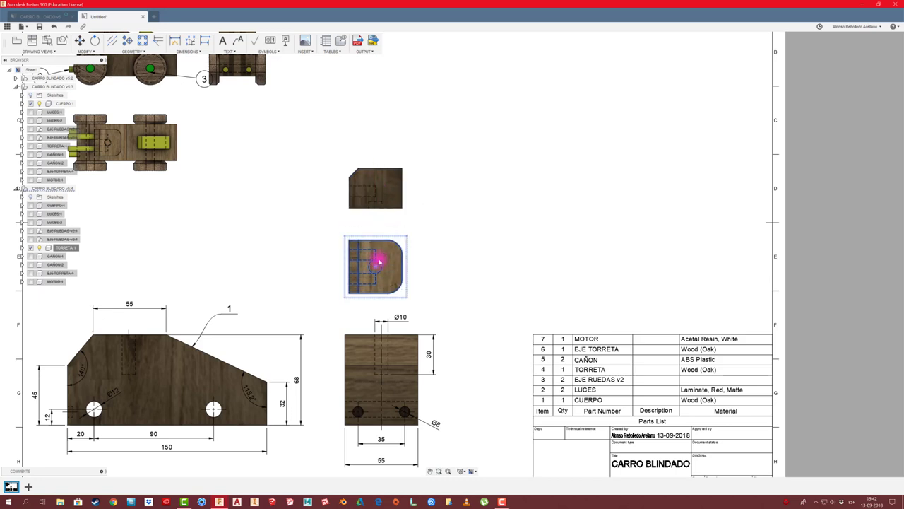
click(410, 238)
scroll(417, 223, up, 2)
scroll(416, 225, up, 1)
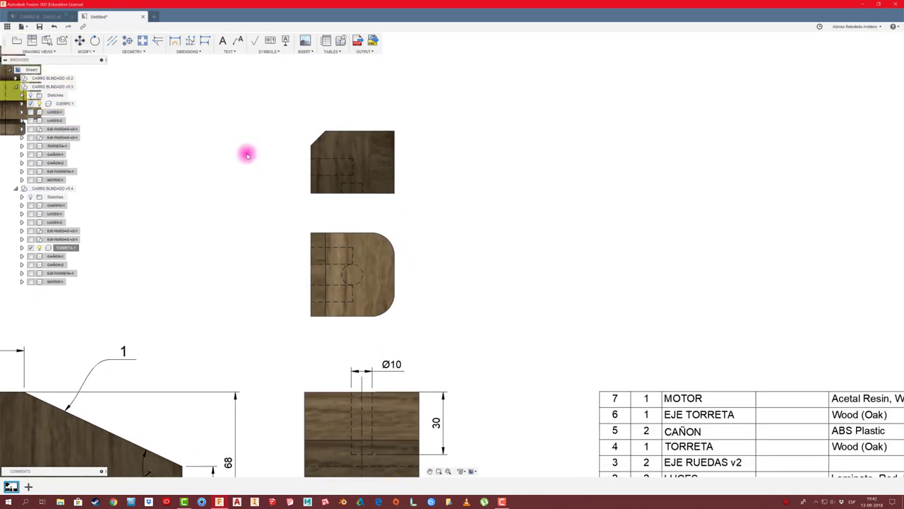
- Draw a horizontal centerline through the lower turret view and extend both ends past the part
click(127, 40)
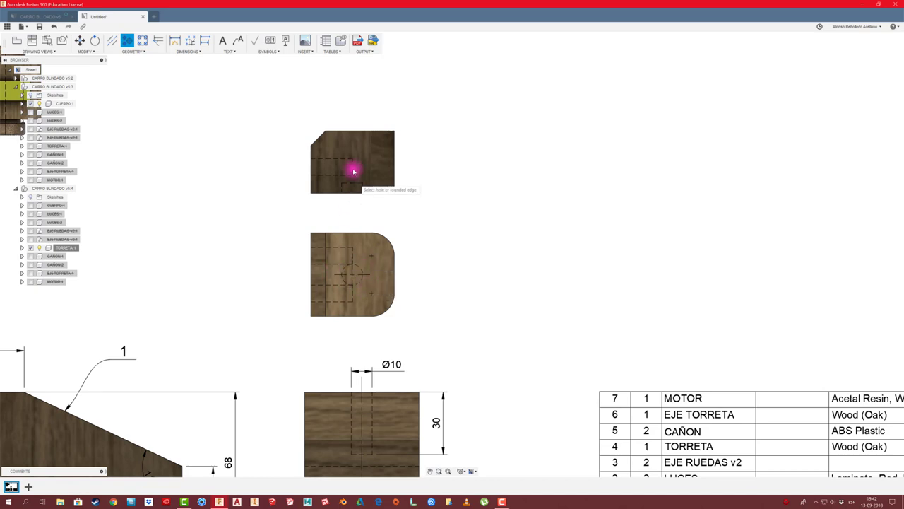
scroll(353, 170, up, 1)
click(112, 41)
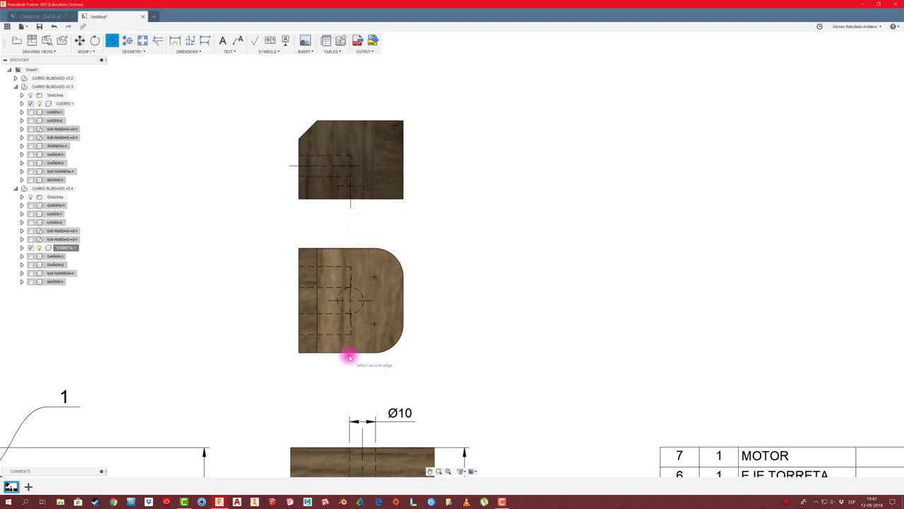
key(Escape)
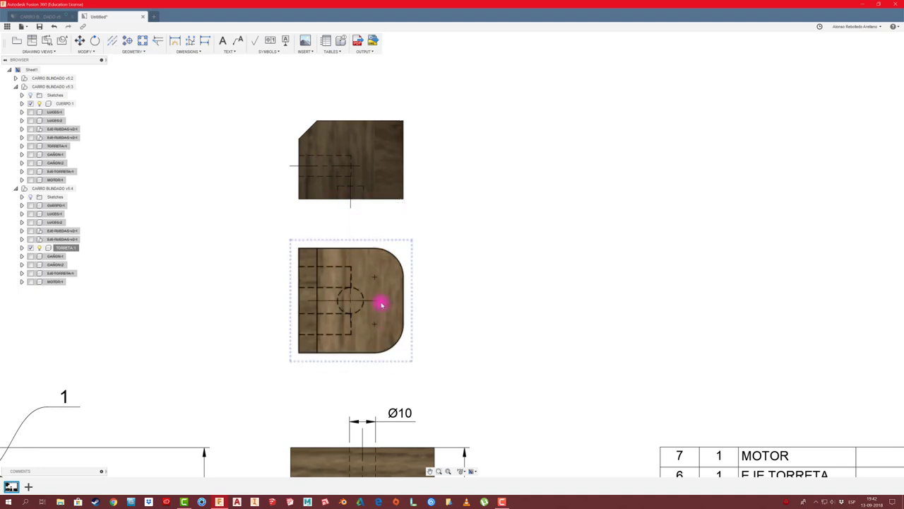
drag(384, 302, 428, 299)
drag(306, 300, 271, 299)
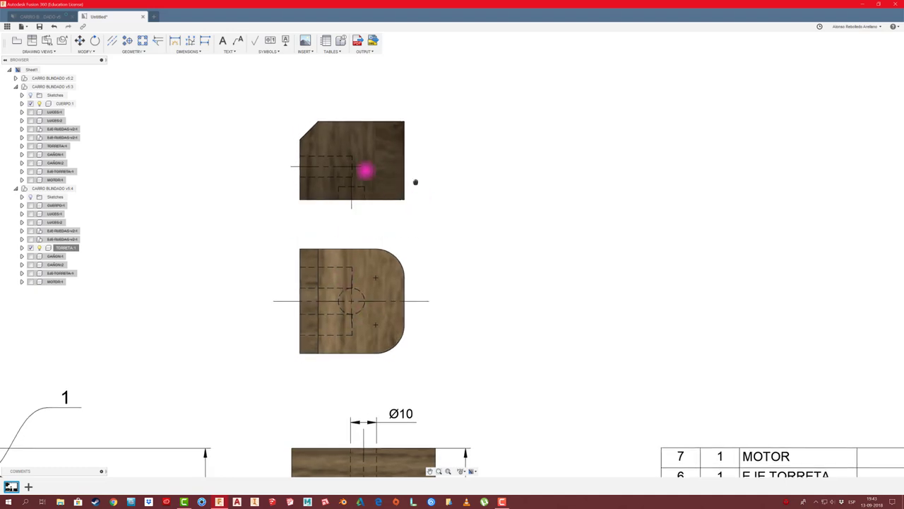
- Dimension the lower turret view with 40 height, 40 width and an R11 radius
click(175, 40)
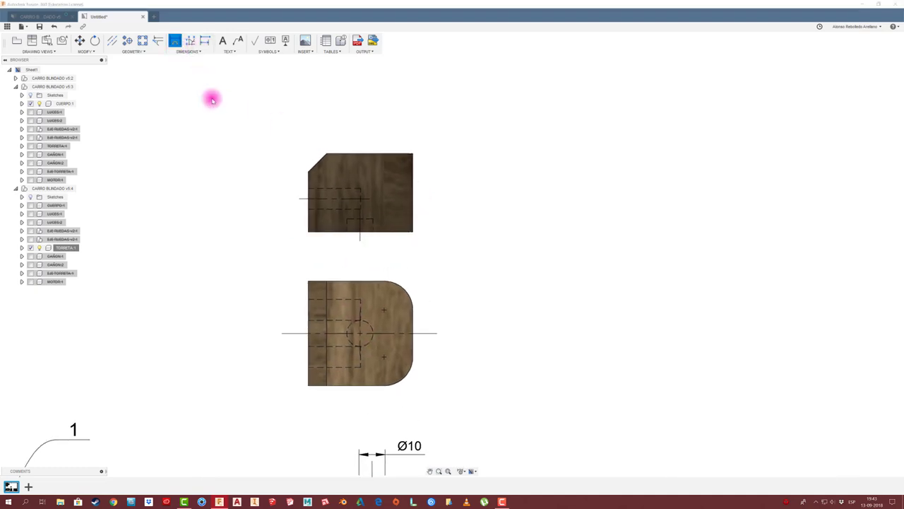
click(307, 384)
click(307, 281)
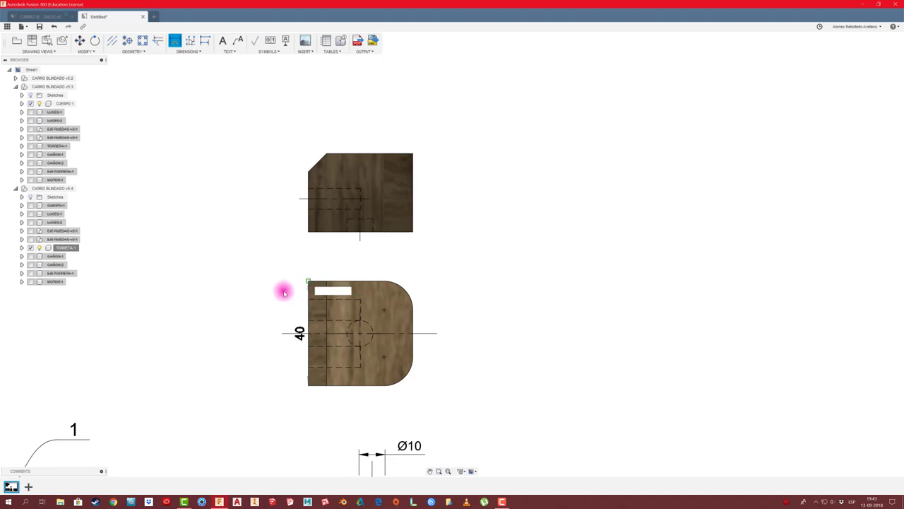
click(270, 298)
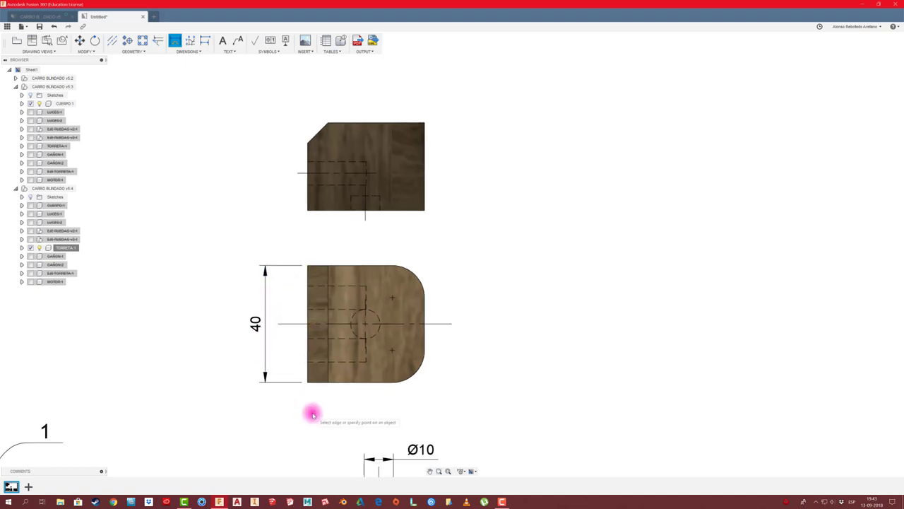
scroll(313, 412, up, 1)
click(420, 357)
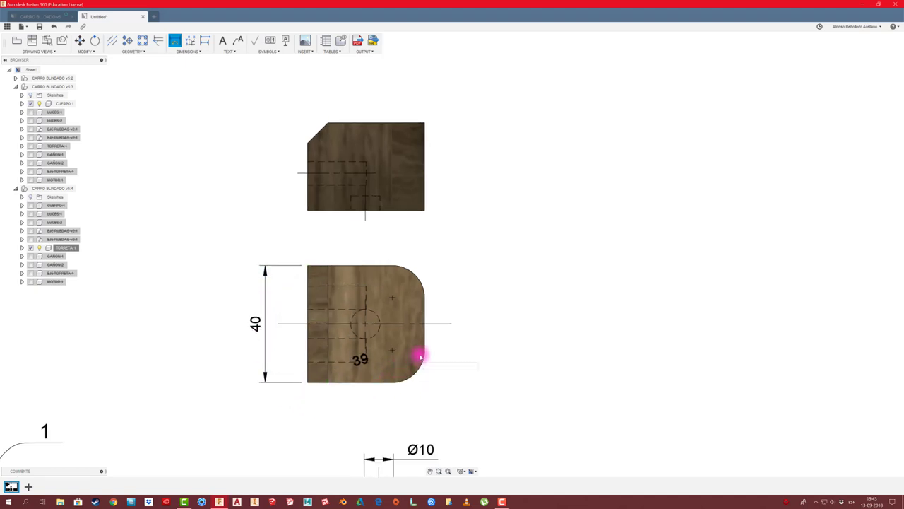
click(424, 354)
click(299, 423)
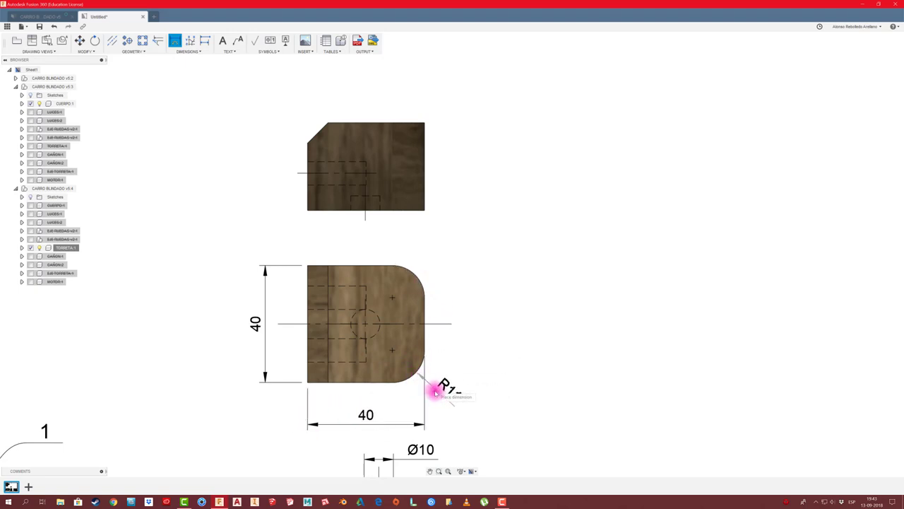
click(439, 398)
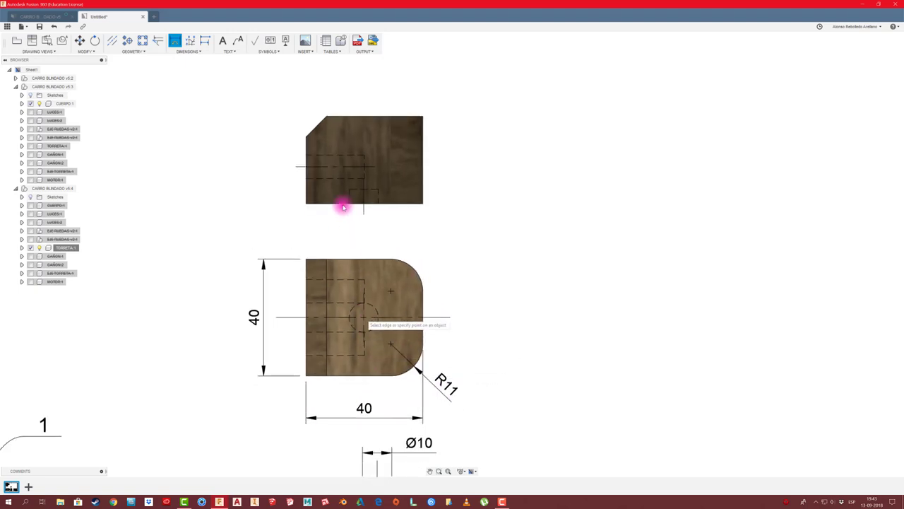
- Add a 30 dimension along the right edge of the upper turret view
scroll(332, 233, down, 1)
scroll(382, 266, up, 1)
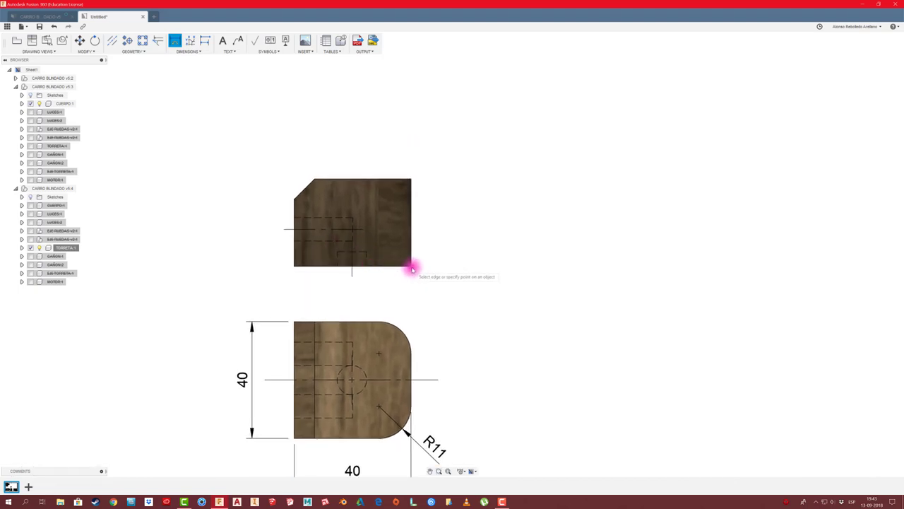
click(412, 267)
click(413, 180)
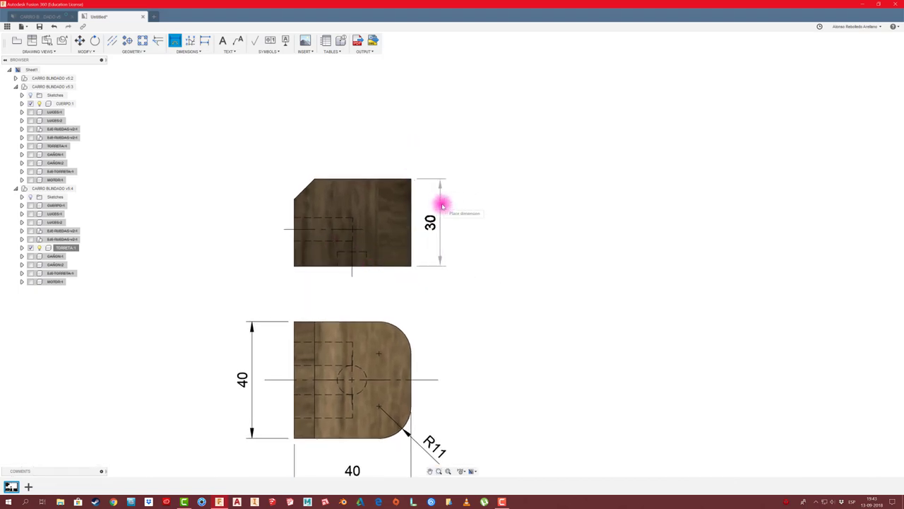
middle_drag(375, 290, 380, 274)
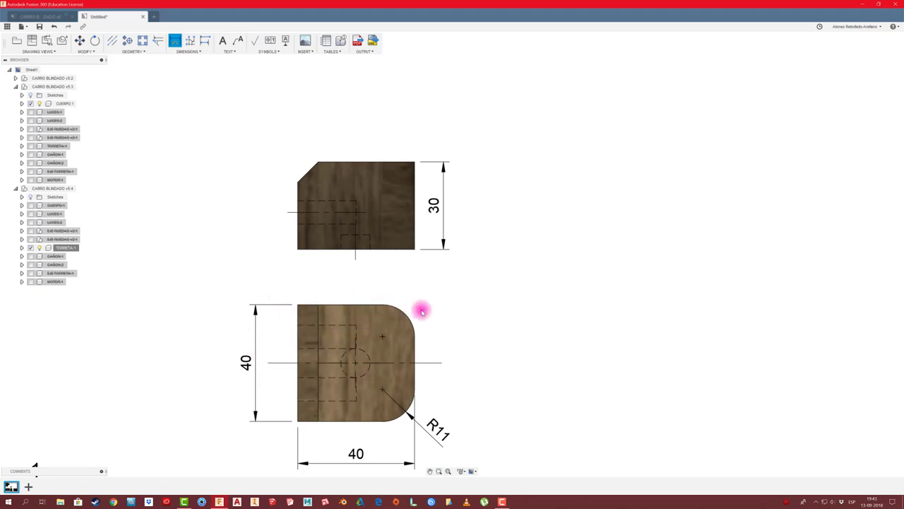
- Add a 10 dimension below the upper view and prefix it with the diameter symbol (Ø10)
scroll(279, 244, up, 2)
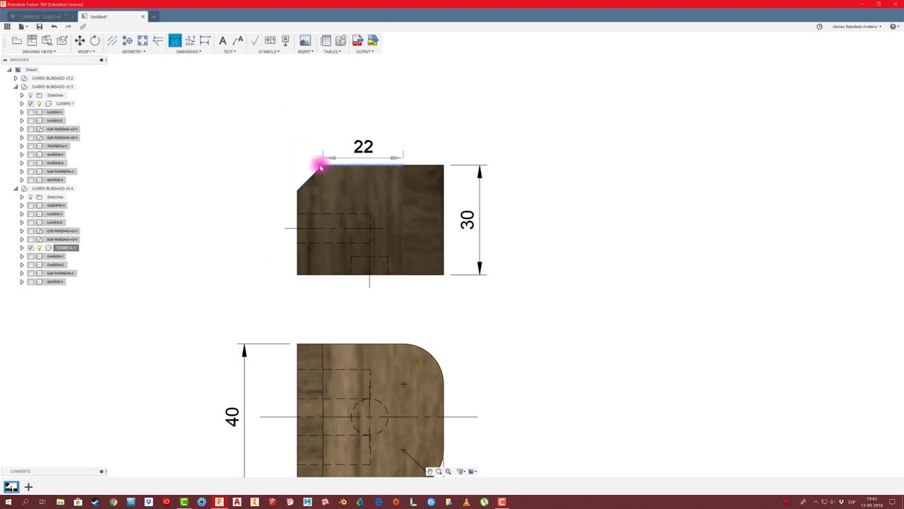
scroll(393, 299, up, 3)
scroll(392, 299, down, 2)
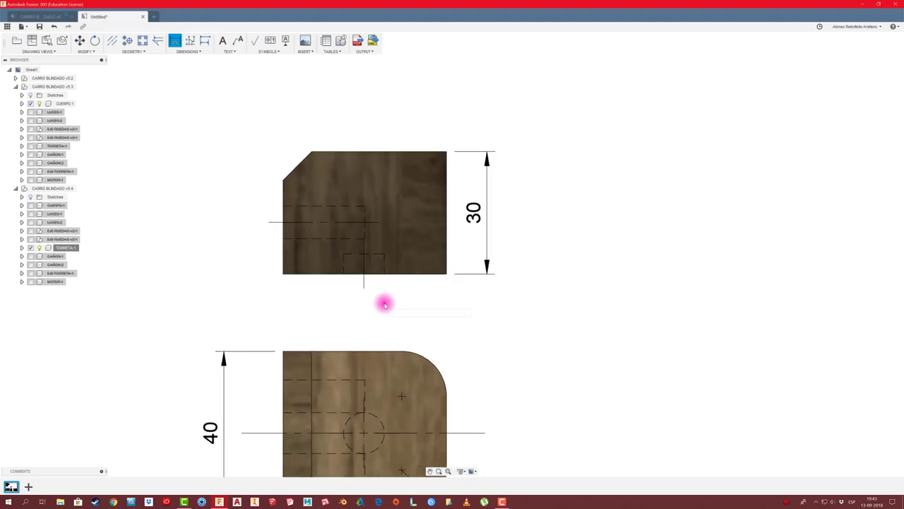
scroll(360, 286, up, 3)
click(334, 268)
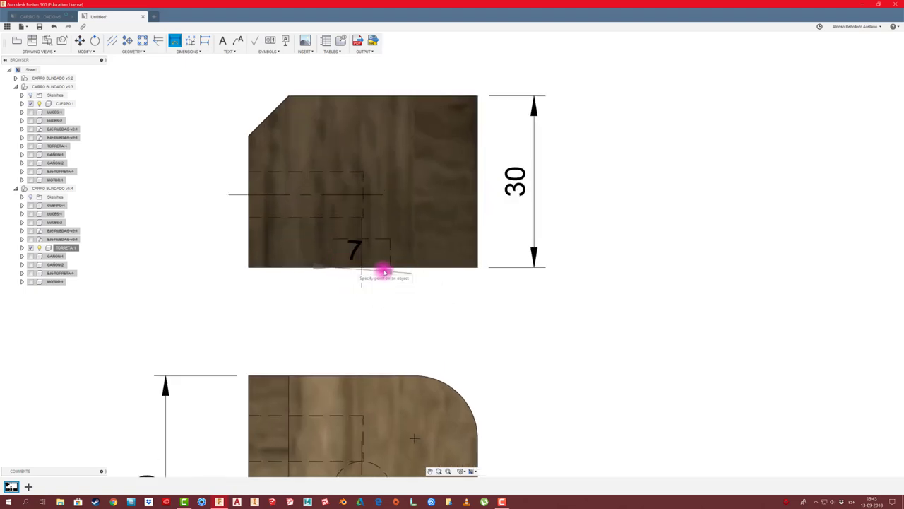
click(390, 267)
click(385, 326)
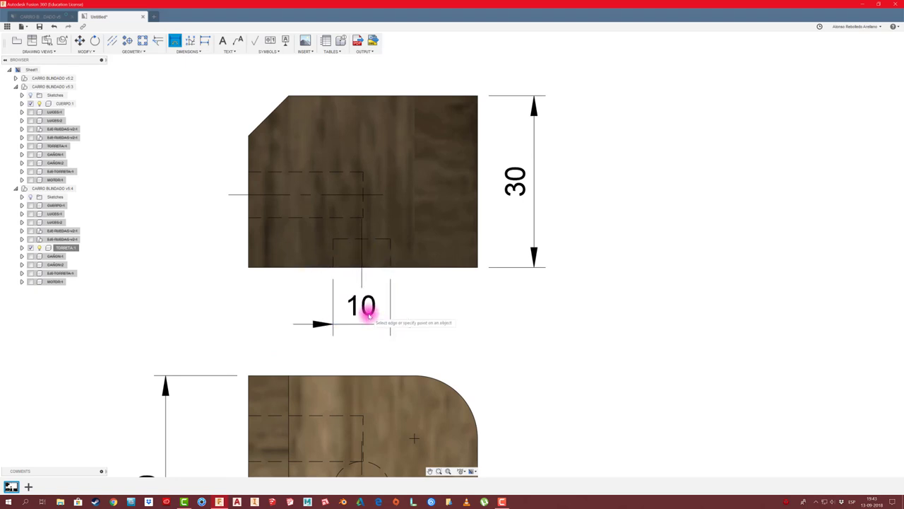
double_click(368, 313)
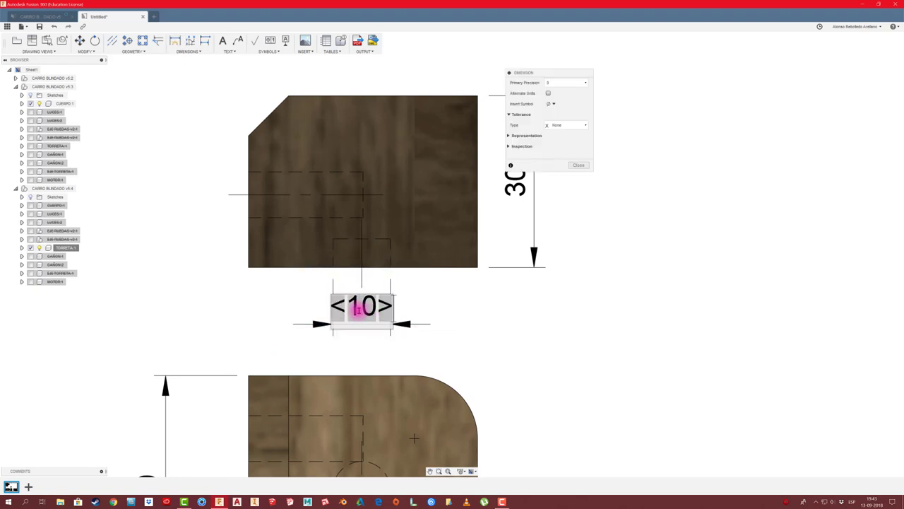
double_click(347, 307)
click(339, 305)
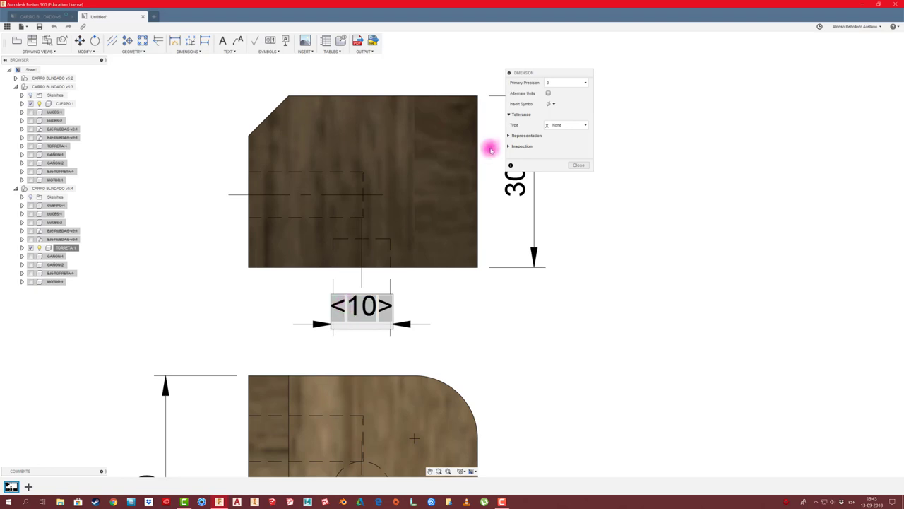
click(551, 106)
click(555, 134)
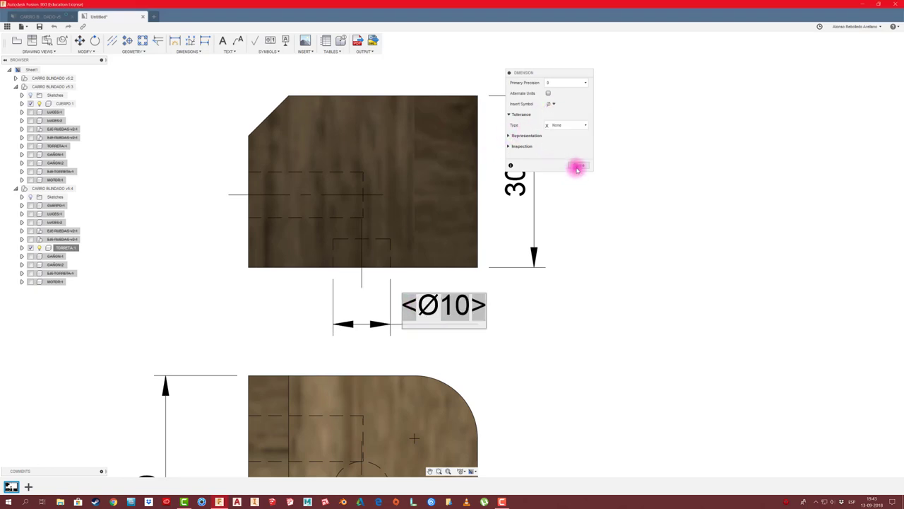
click(579, 165)
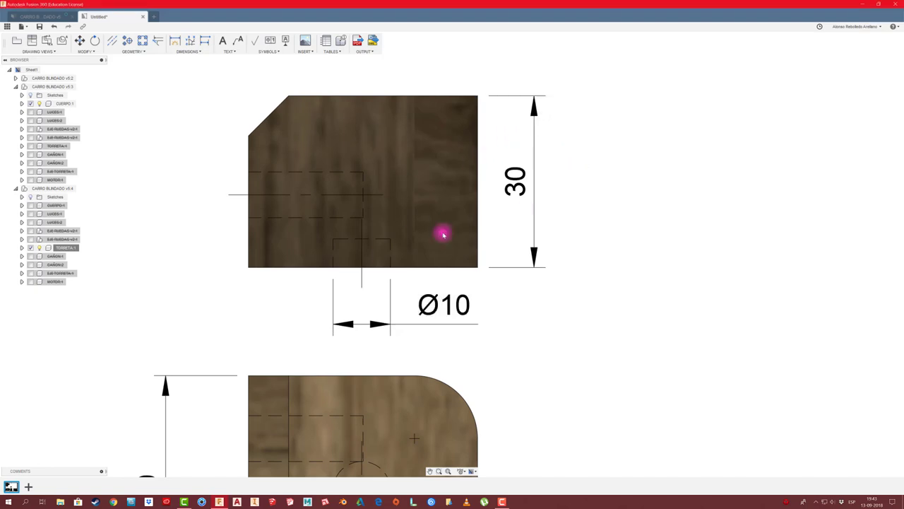
- Add an 8 dimension for the hole left of the upper view and change it to Ø8
click(174, 44)
click(248, 216)
click(247, 173)
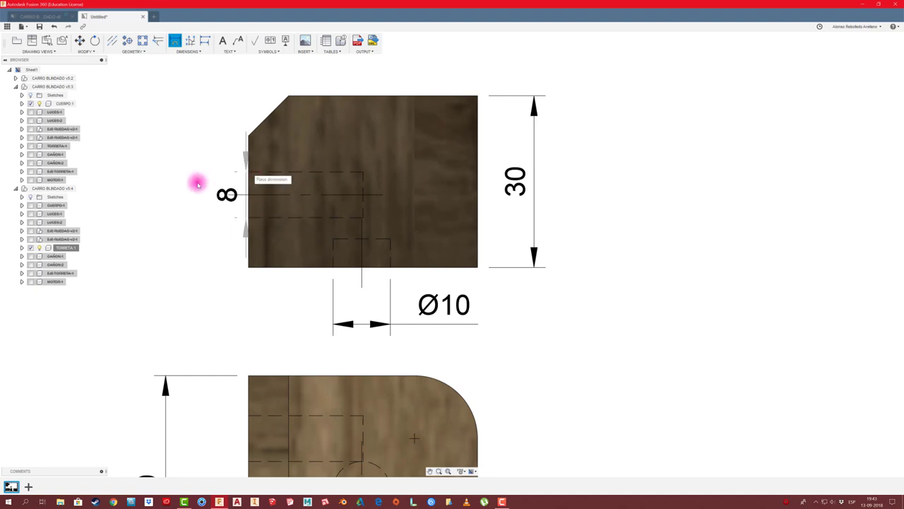
click(189, 182)
middle_drag(193, 226, 278, 236)
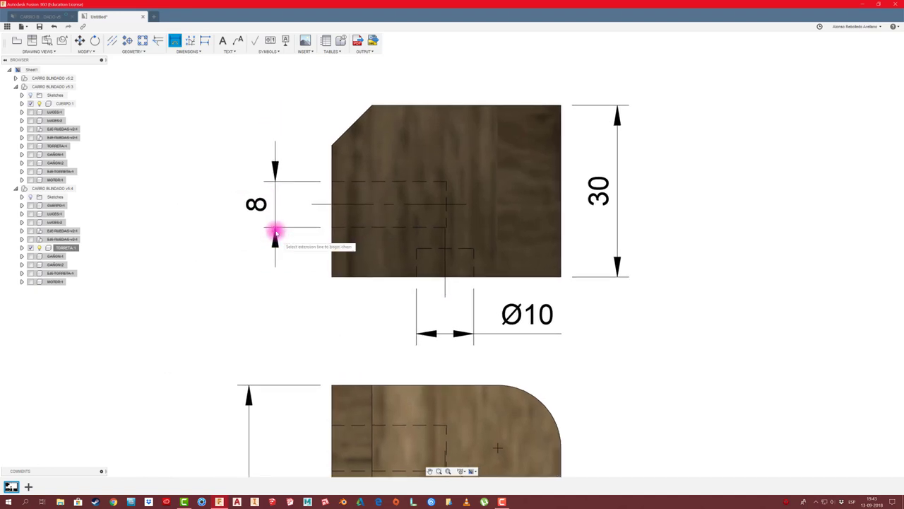
key(Escape)
double_click(258, 206)
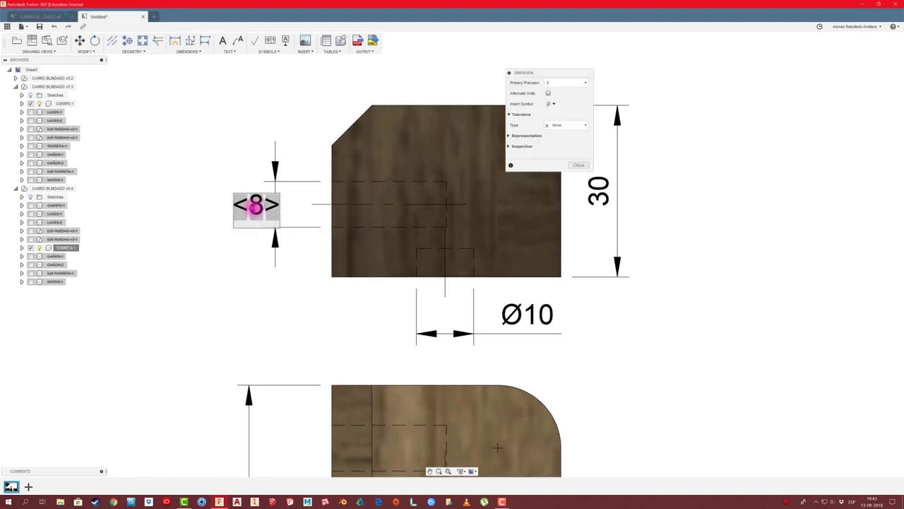
click(554, 106)
click(571, 129)
click(578, 164)
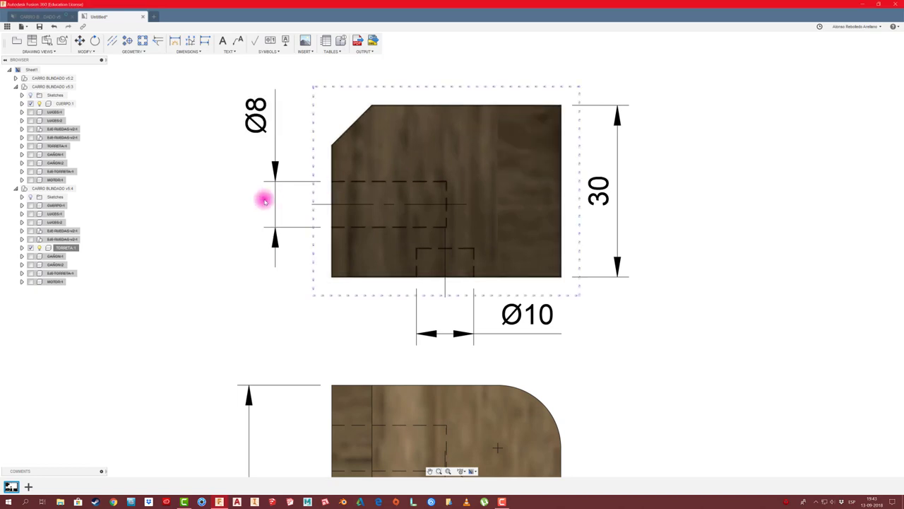
- Add a 13 dimension from hole centre to edge and a 20 distance below the upper view
scroll(263, 212, down, 1)
scroll(263, 219, down, 1)
click(174, 41)
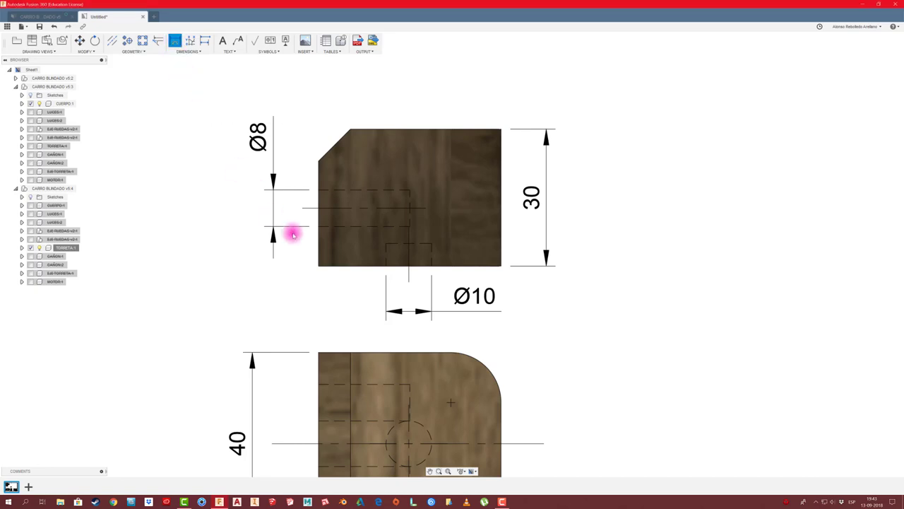
click(319, 267)
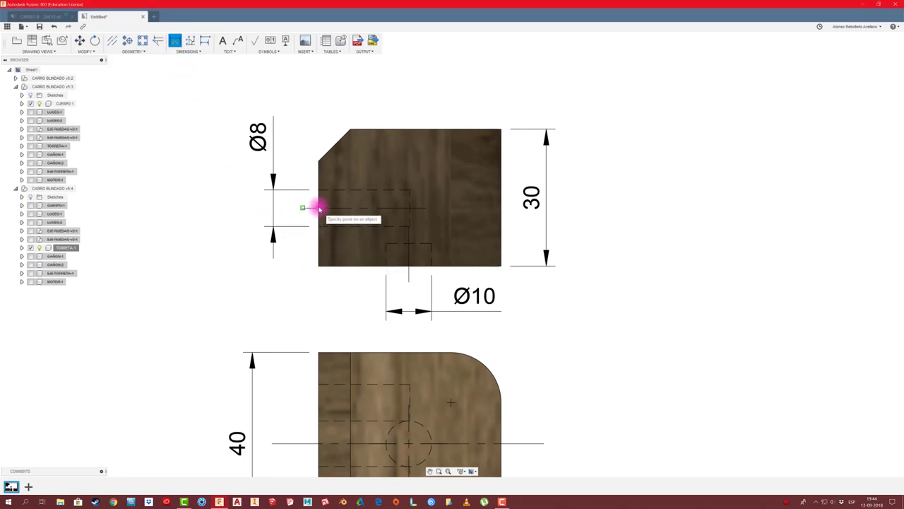
click(306, 207)
click(248, 217)
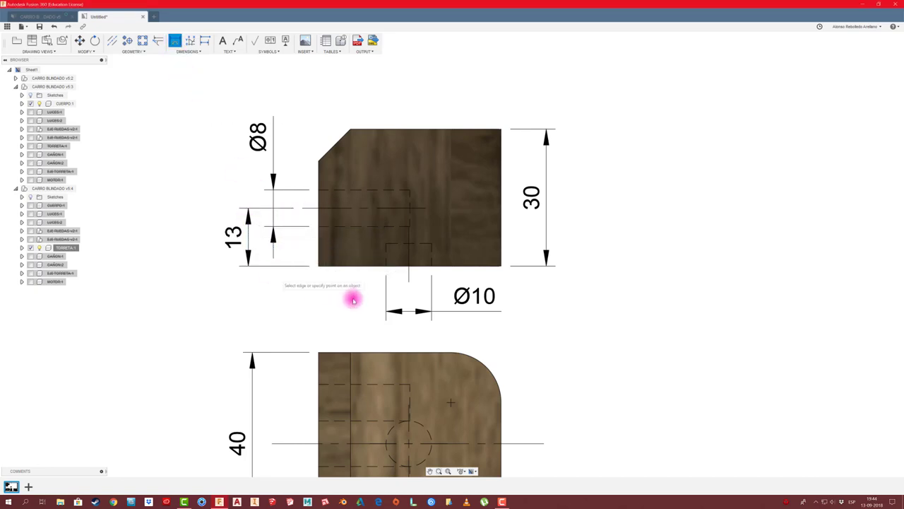
middle_drag(343, 268, 323, 245)
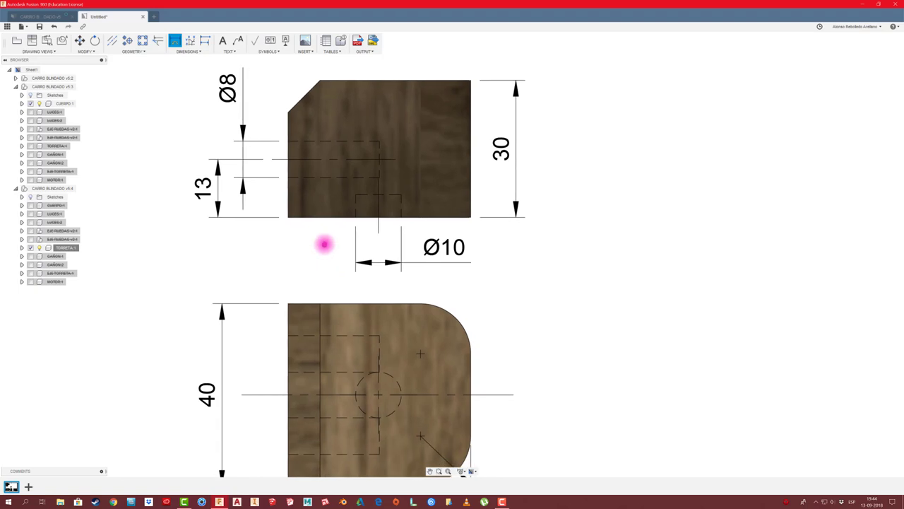
click(290, 220)
click(378, 224)
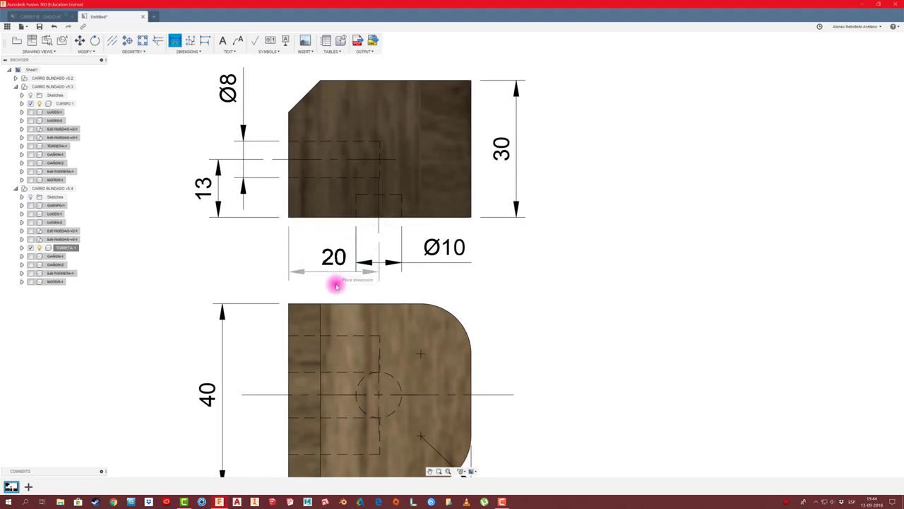
click(339, 289)
scroll(274, 256, down, 2)
- Exit dimensioning and drag the bottom 40 width dimension up closer to the lower view
scroll(274, 256, down, 1)
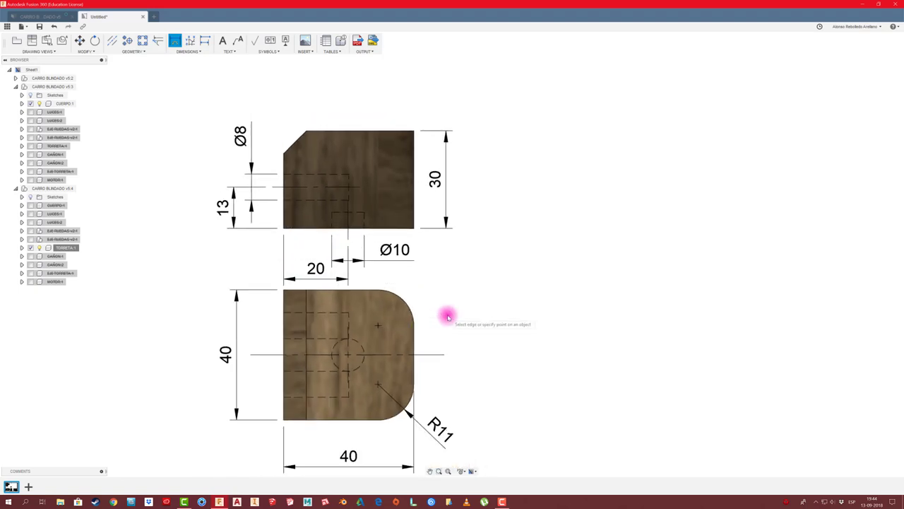
middle_drag(448, 315, 516, 318)
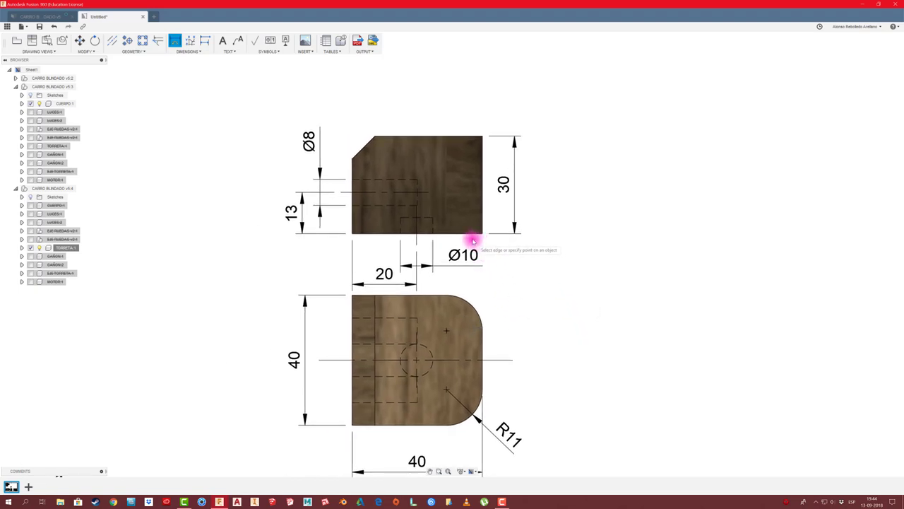
key(Escape)
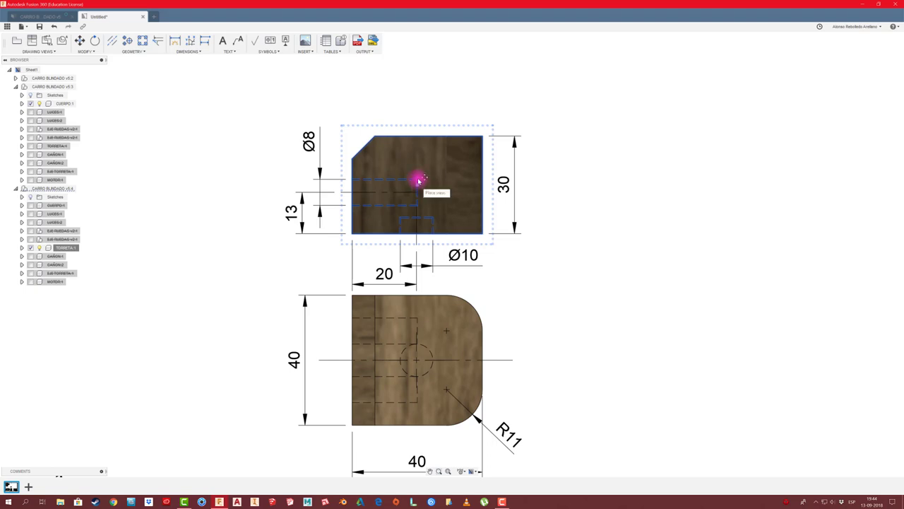
scroll(428, 228, down, 2)
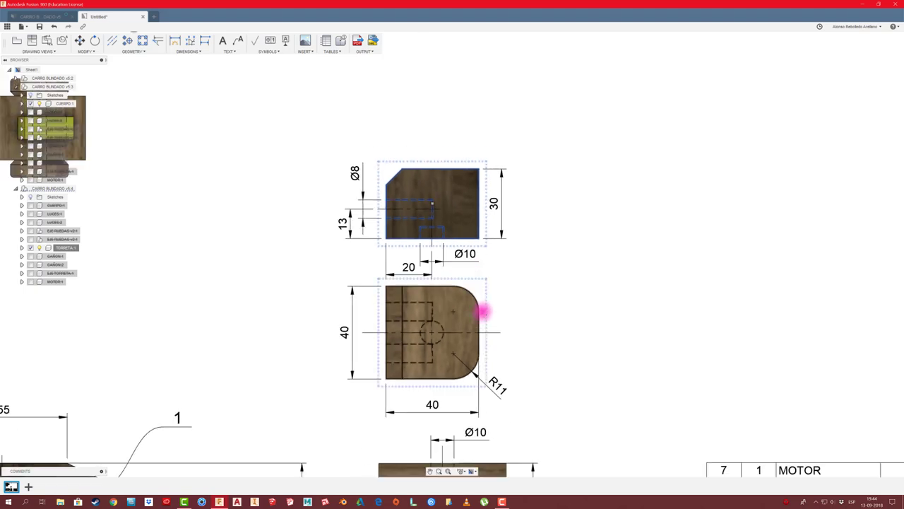
scroll(458, 375, up, 2)
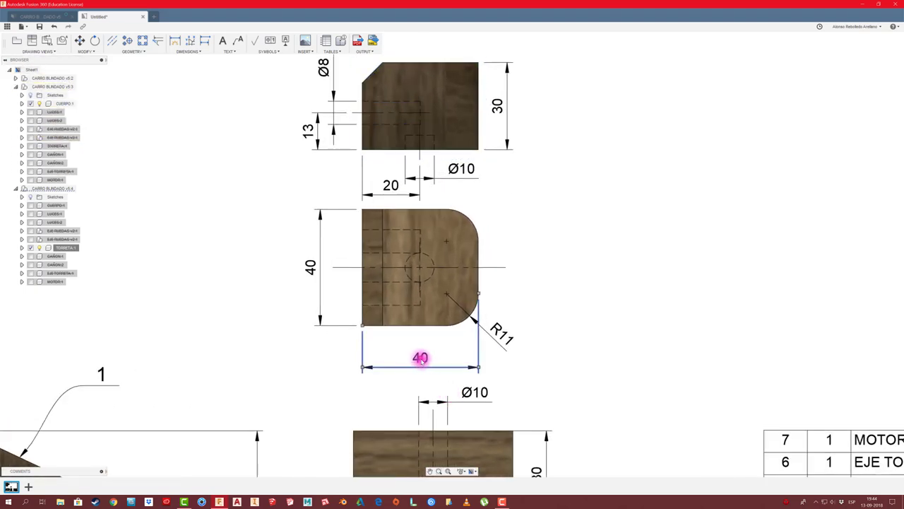
click(420, 352)
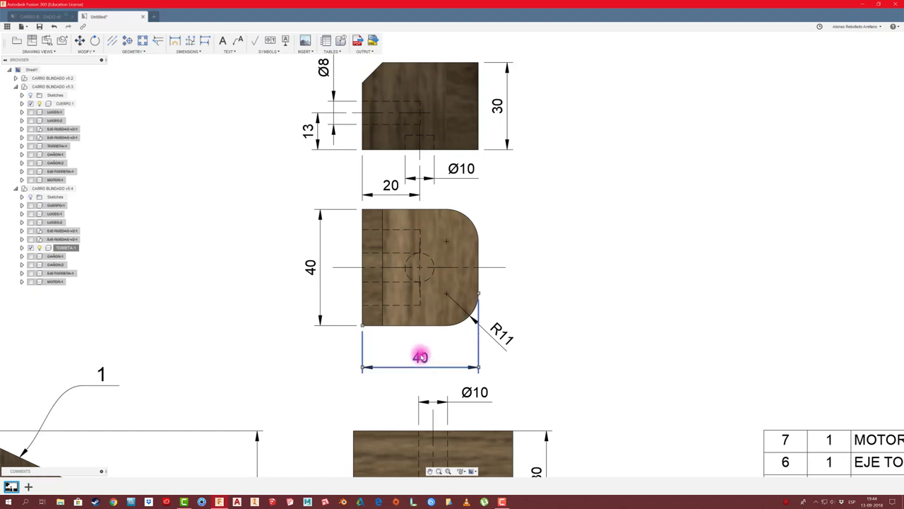
drag(421, 356, 427, 360)
scroll(523, 302, down, 1)
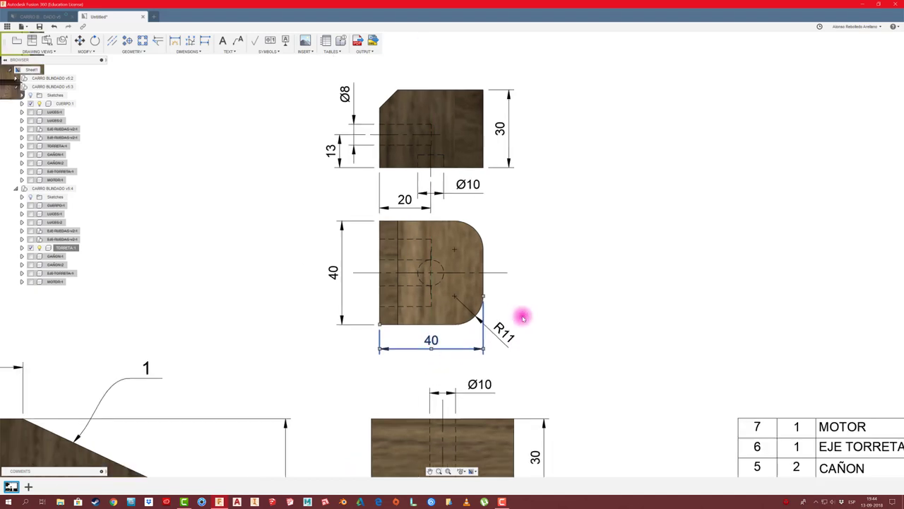
scroll(523, 315, down, 1)
click(527, 297)
middle_drag(521, 306, 478, 280)
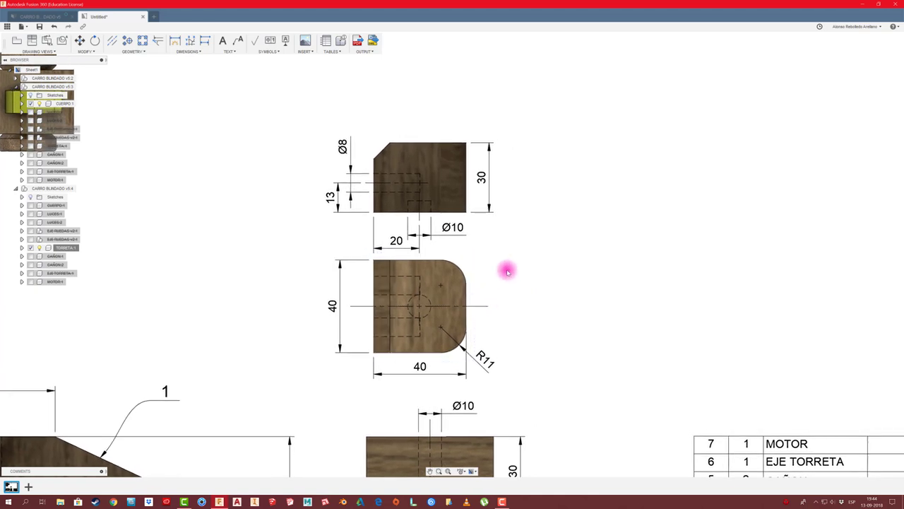
- Project an end view of the turret to the right of the top view, showing both holes
click(446, 221)
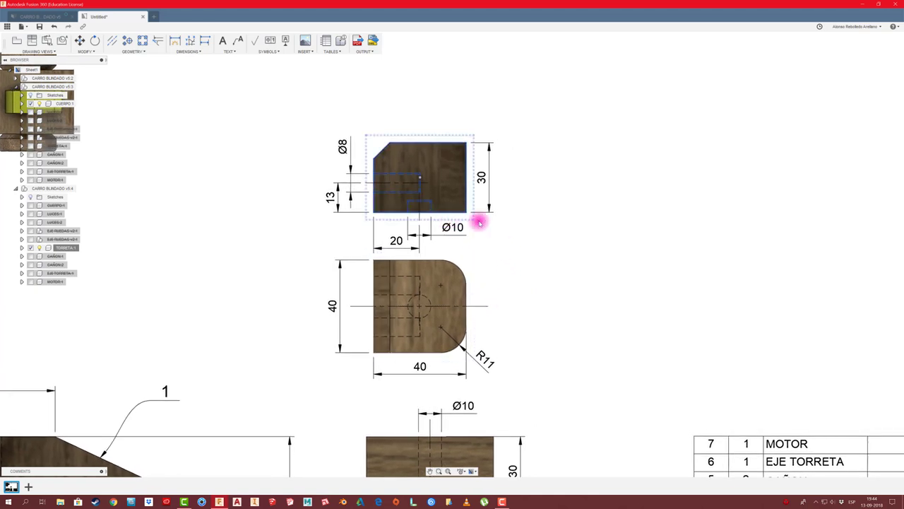
click(32, 41)
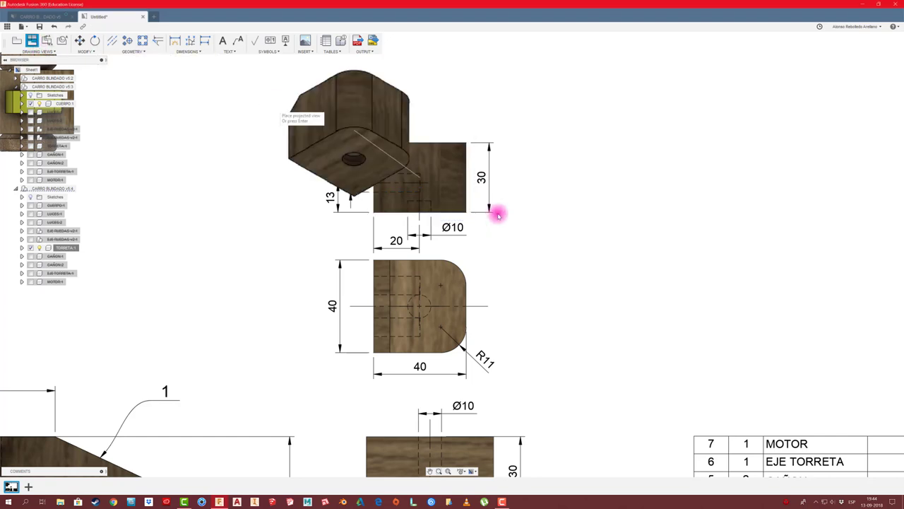
right_click(570, 183)
click(637, 178)
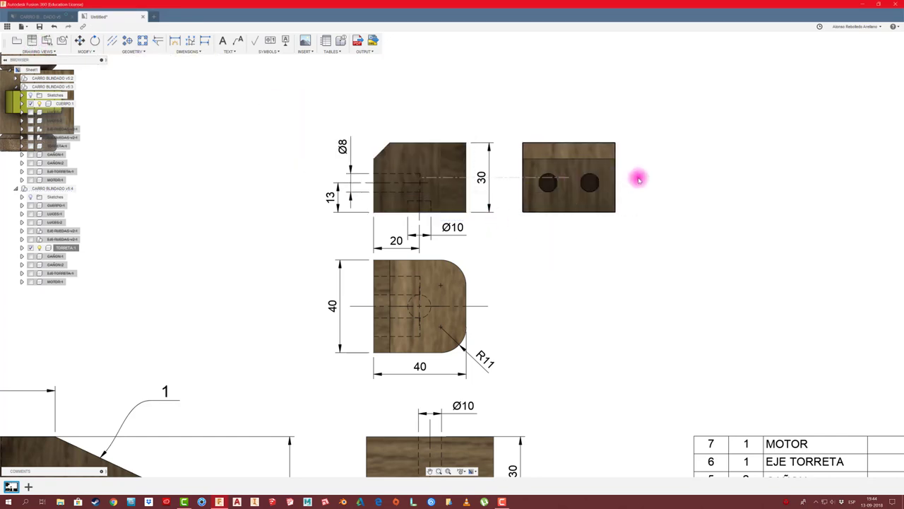
scroll(638, 175, up, 3)
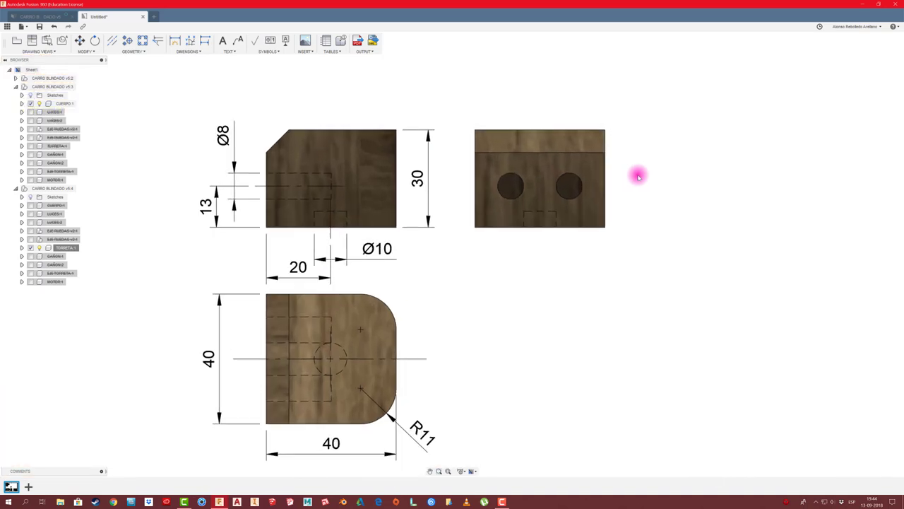
click(487, 262)
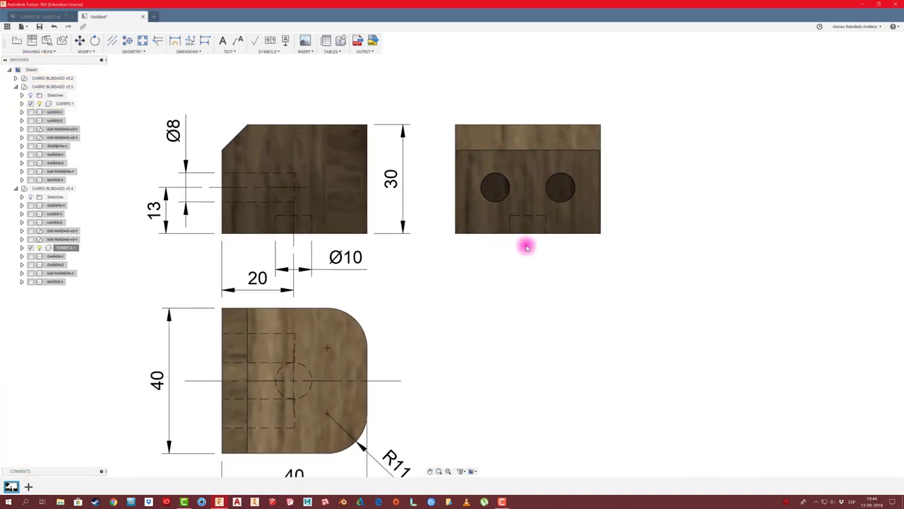
- Add a 5 dimension and a vertical centerline, extended above the end view
click(174, 41)
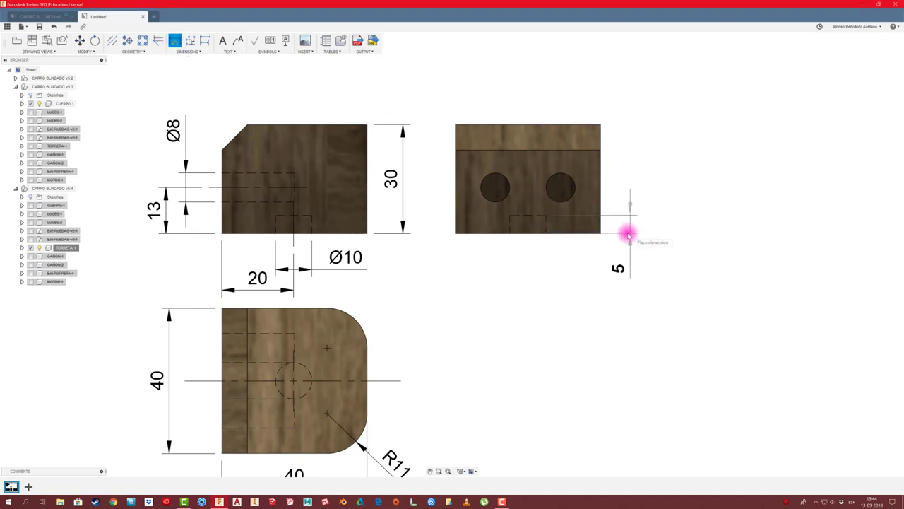
click(619, 236)
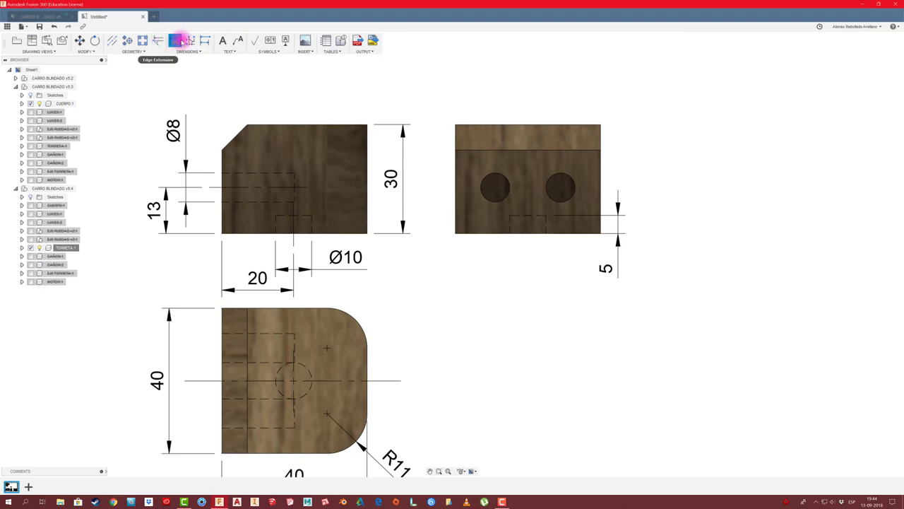
click(112, 40)
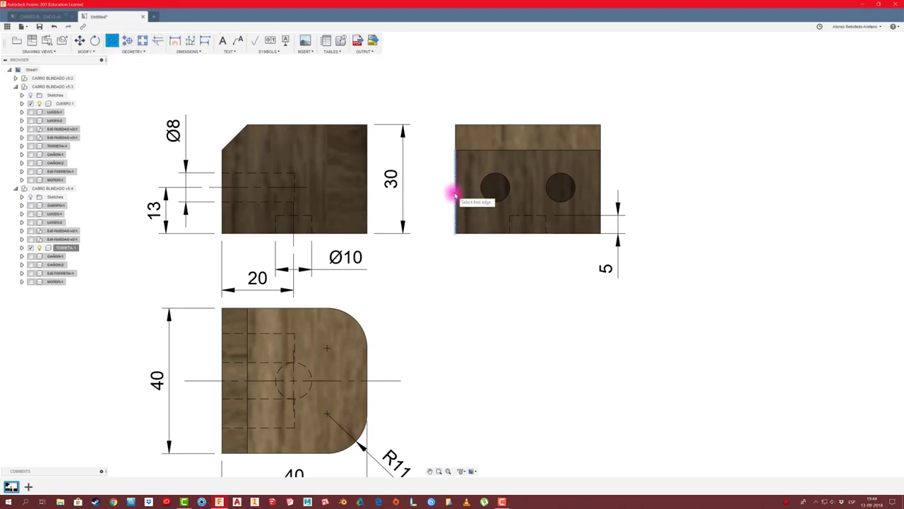
click(455, 194)
click(601, 202)
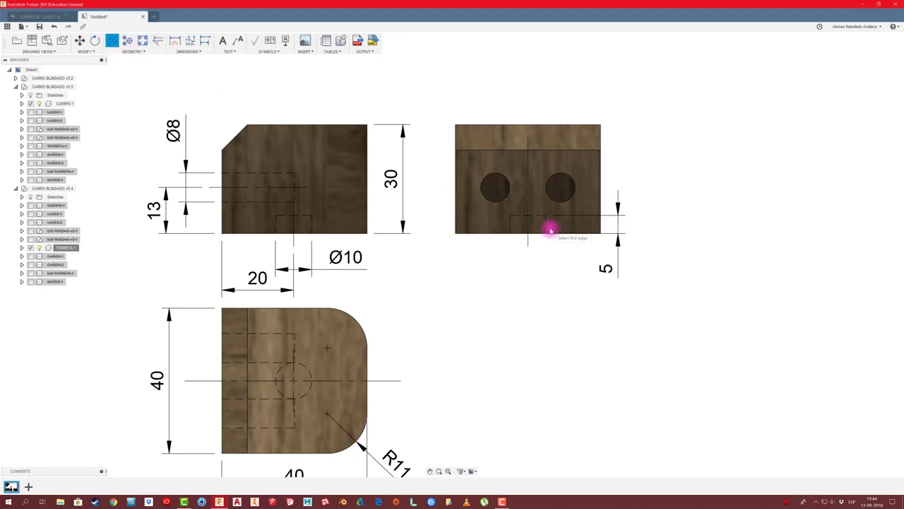
drag(528, 138, 528, 107)
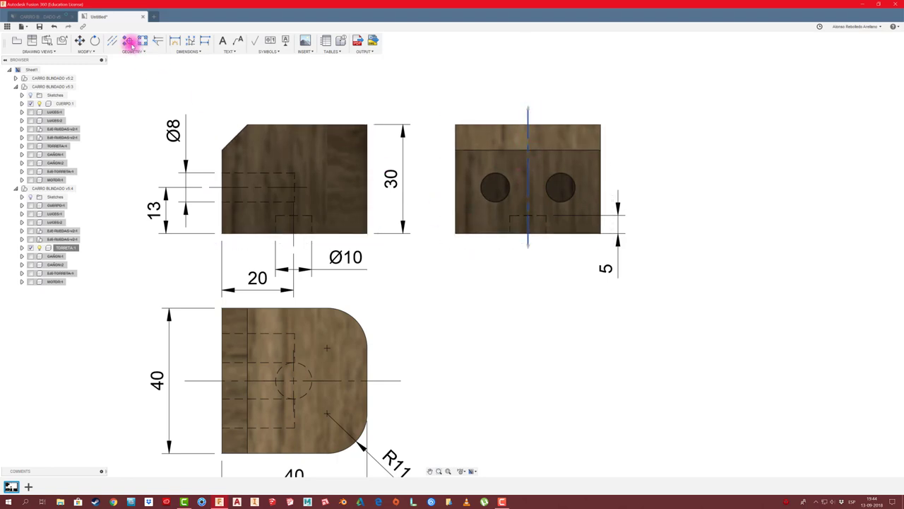
- Place center marks on both round holes of the end view
click(129, 44)
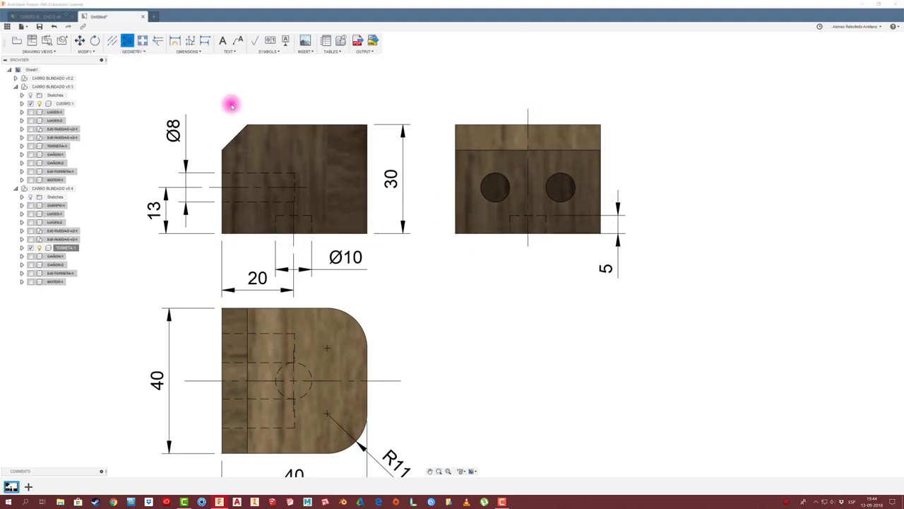
click(492, 195)
click(541, 223)
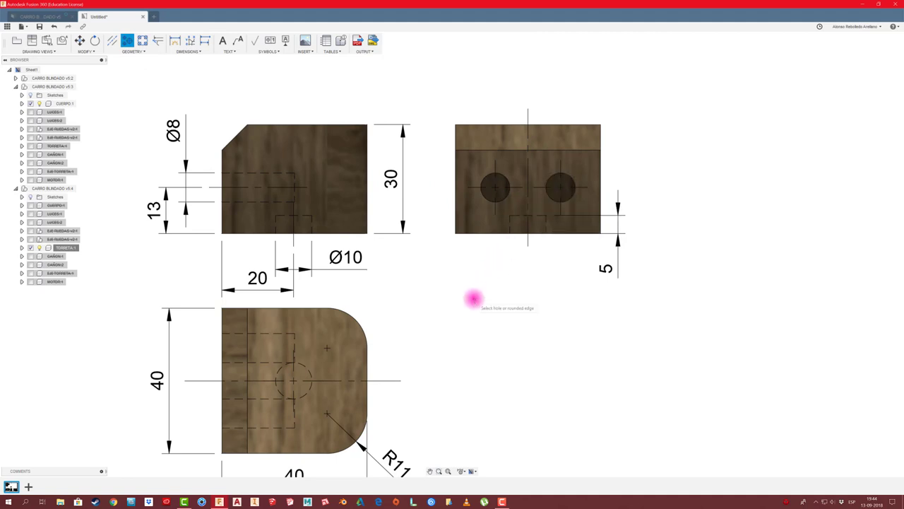
middle_drag(472, 299, 442, 295)
click(113, 41)
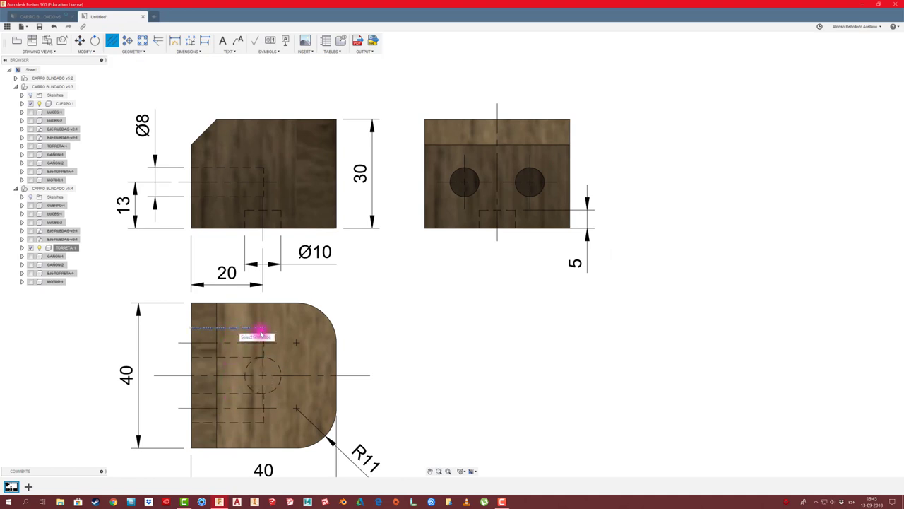
middle_drag(400, 306, 371, 326)
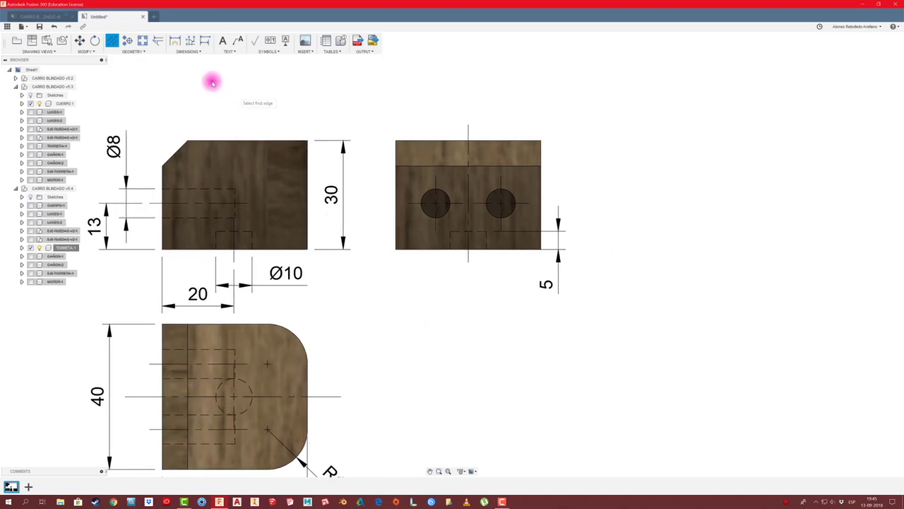
- Dimension the 18 spacing between the two hole centres below the end view
click(177, 44)
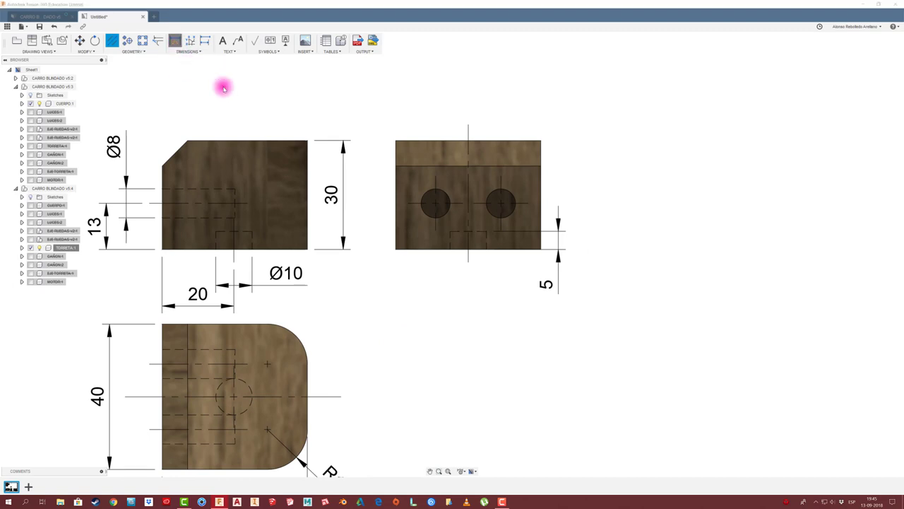
click(432, 228)
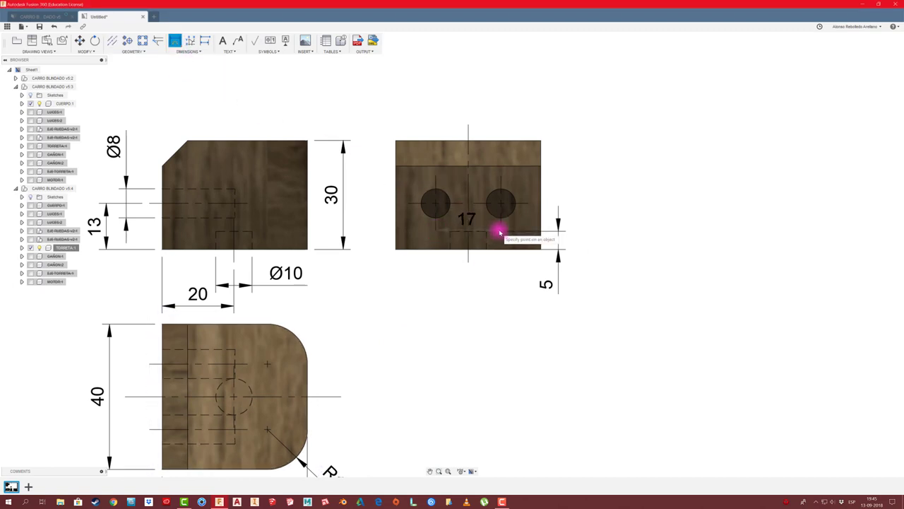
click(501, 233)
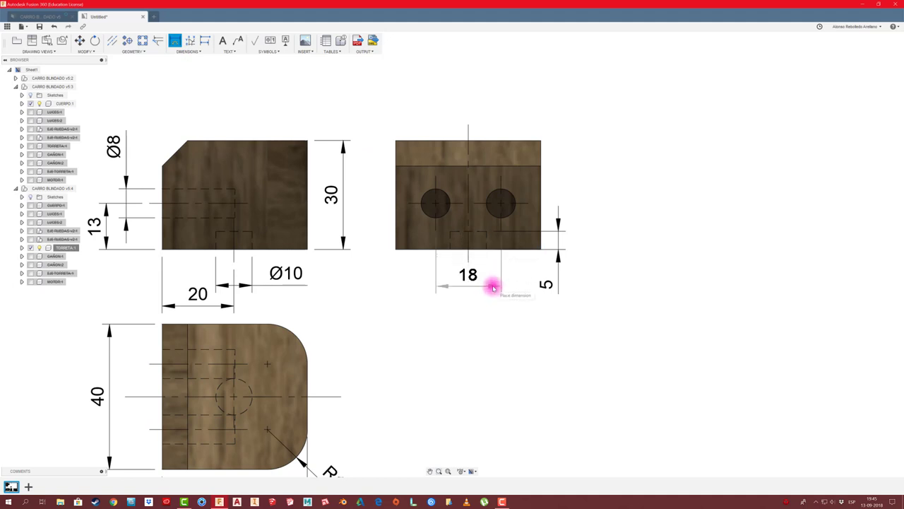
click(493, 287)
scroll(424, 295, down, 1)
scroll(534, 203, up, 1)
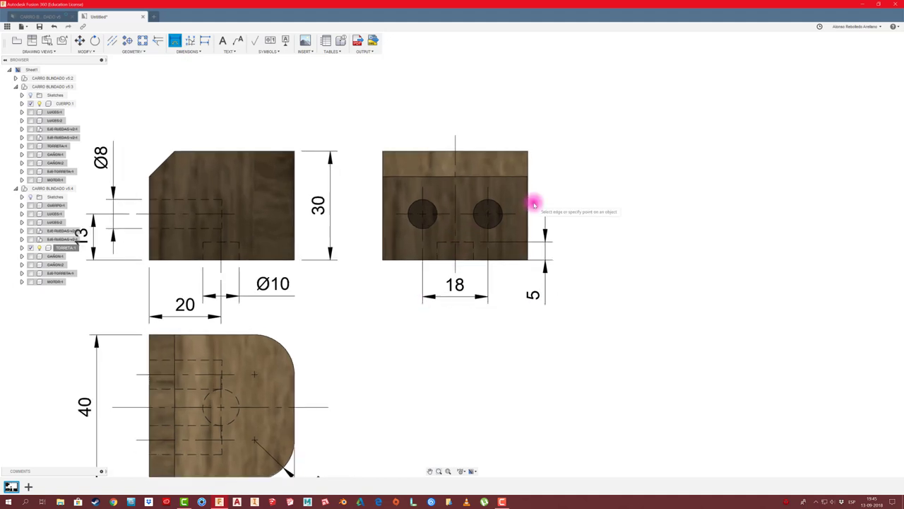
middle_drag(270, 190, 332, 205)
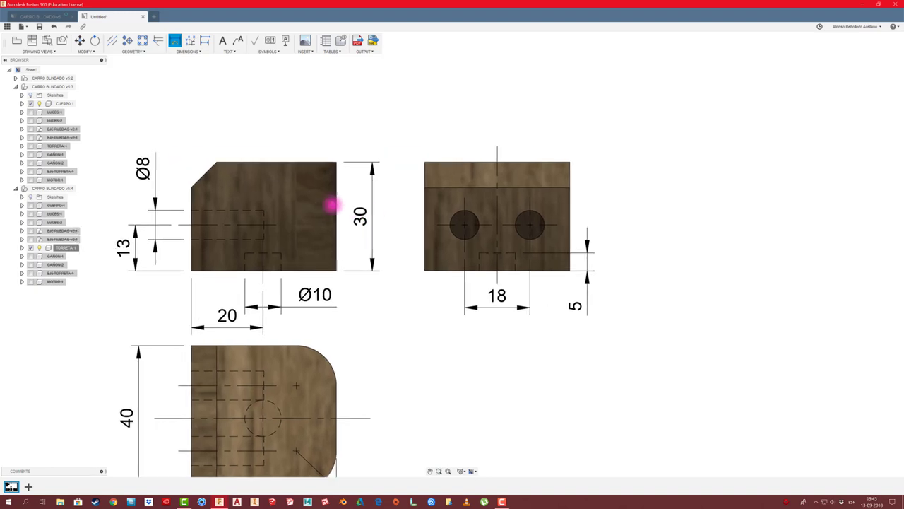
key(Escape)
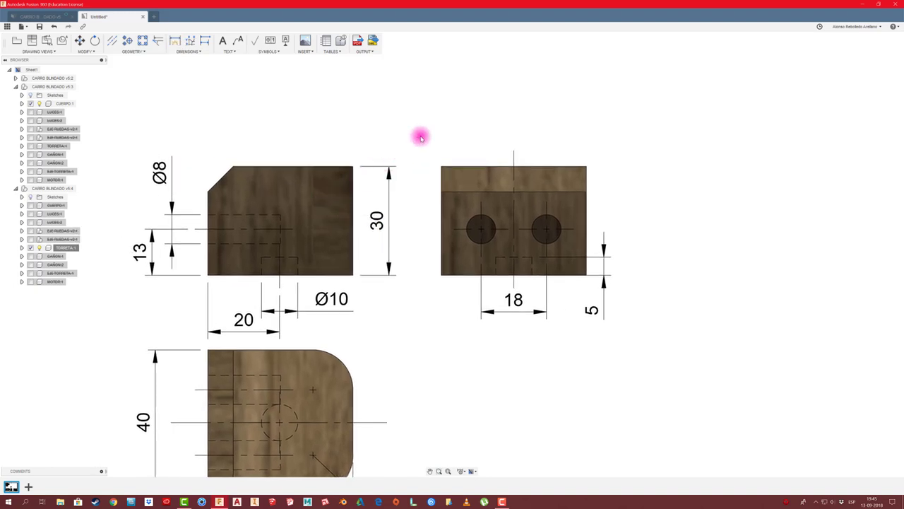
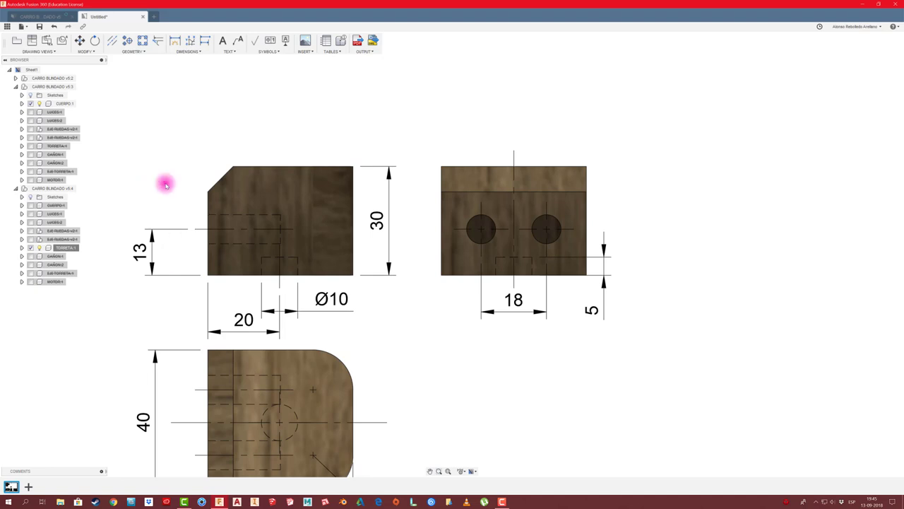
- Add a Ø8 diameter dimension to the right hole of the turret's two-hole view
click(174, 41)
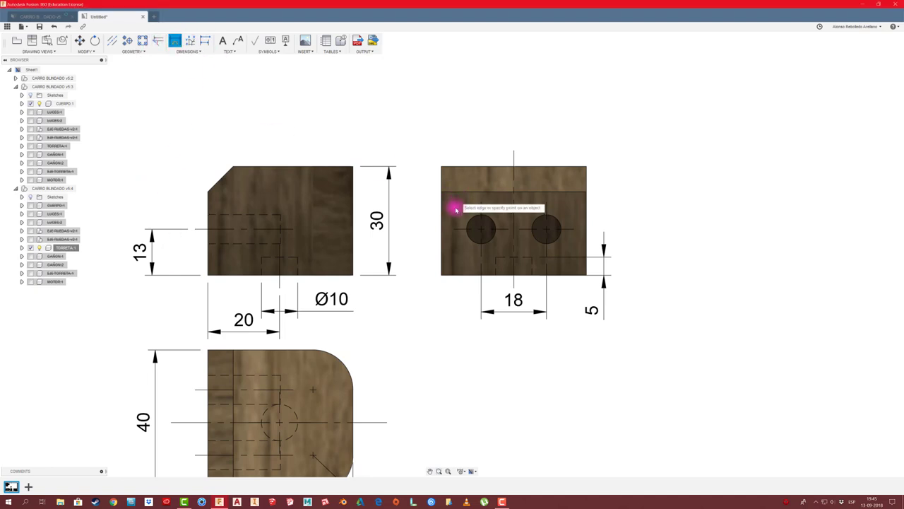
click(559, 225)
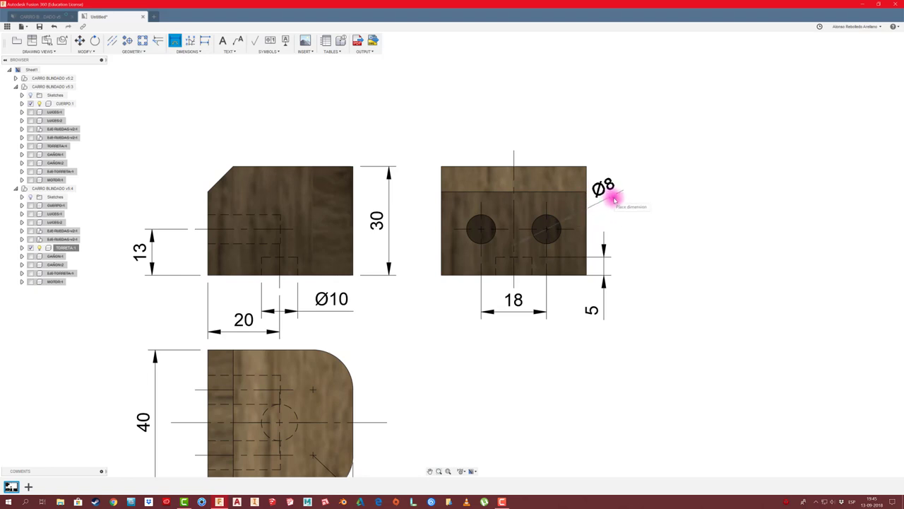
click(612, 200)
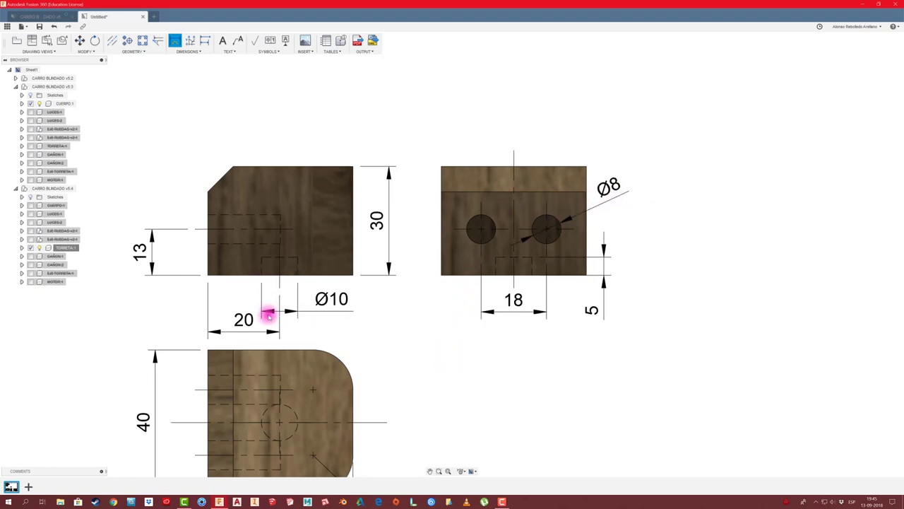
- Pan and zoom the sheet toward the turret front view and open the Geometry annotation options
middle_drag(418, 349, 420, 295)
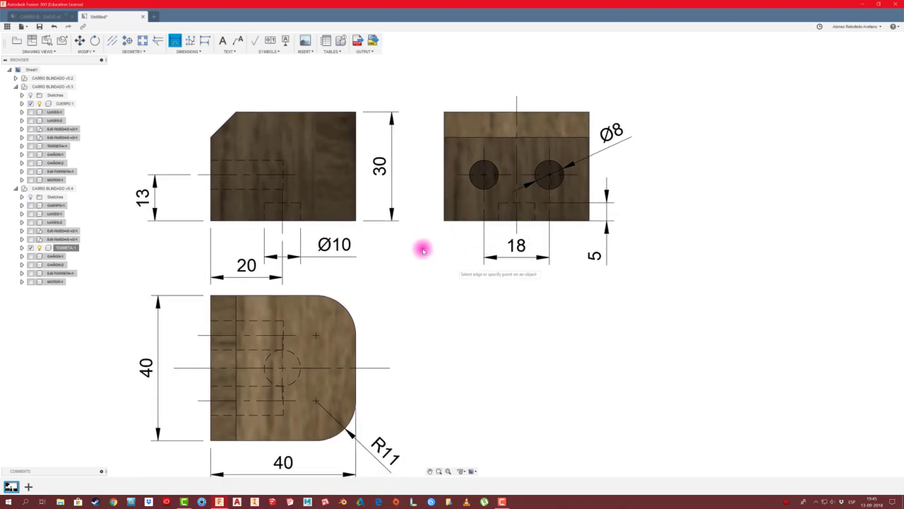
middle_drag(269, 157, 283, 182)
scroll(268, 170, up, 1)
scroll(252, 150, up, 1)
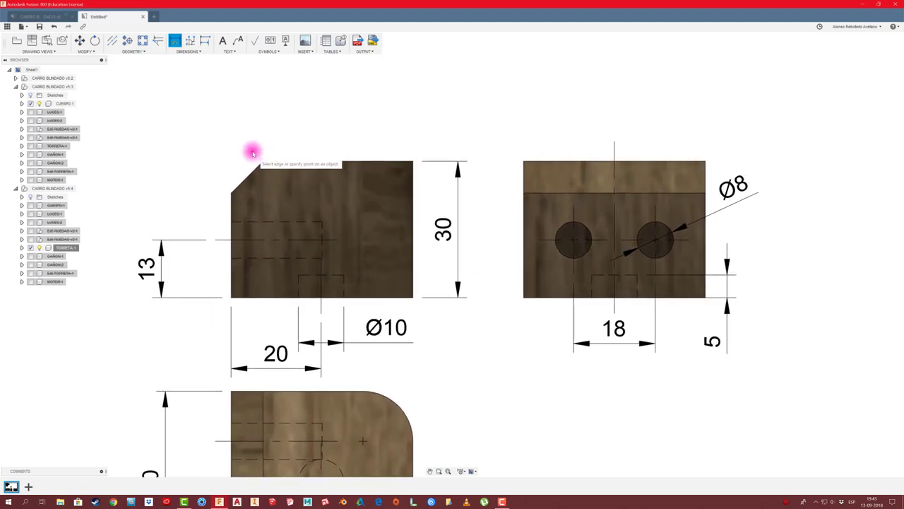
scroll(212, 106, up, 1)
click(142, 55)
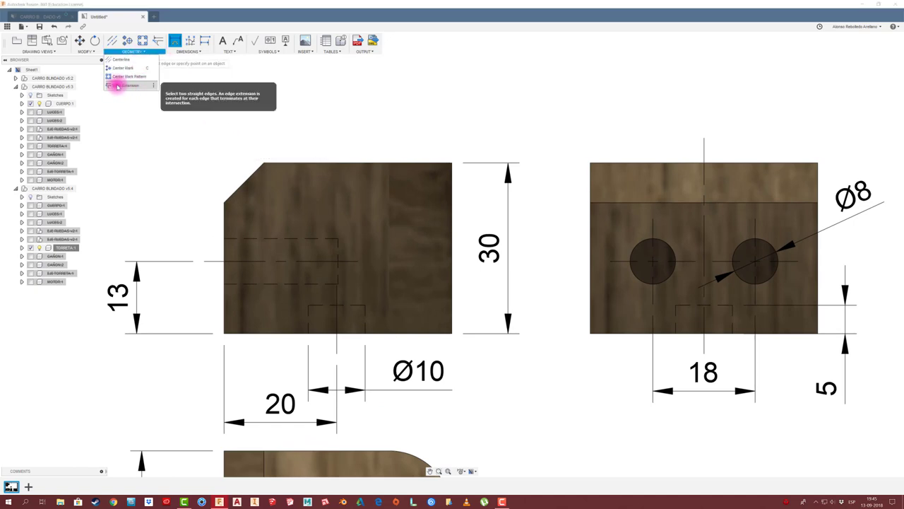
- Add an edge extension from the front view's left and top edges, meeting at the chamfered corner
click(118, 86)
click(223, 205)
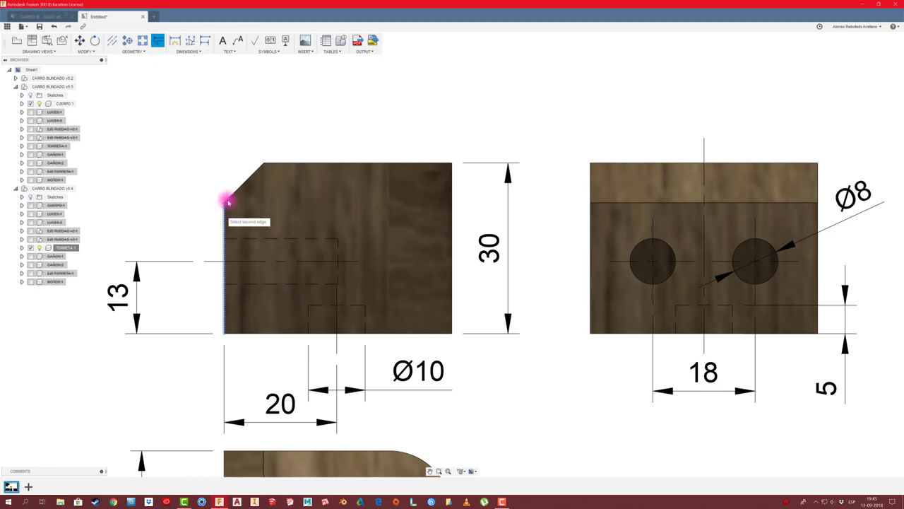
click(263, 165)
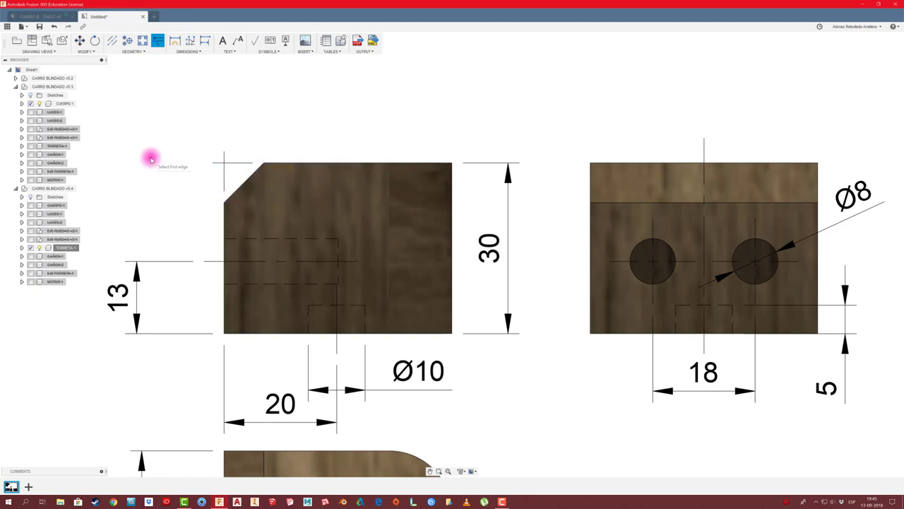
- Dimension the chamfered top-left corner with a 45° angle and a 7 horizontal length
click(189, 53)
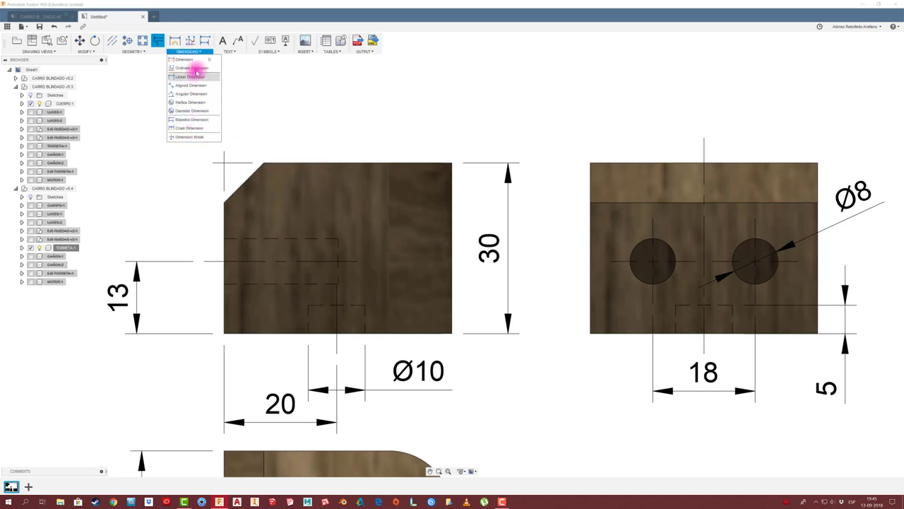
mouse_move(133, 51)
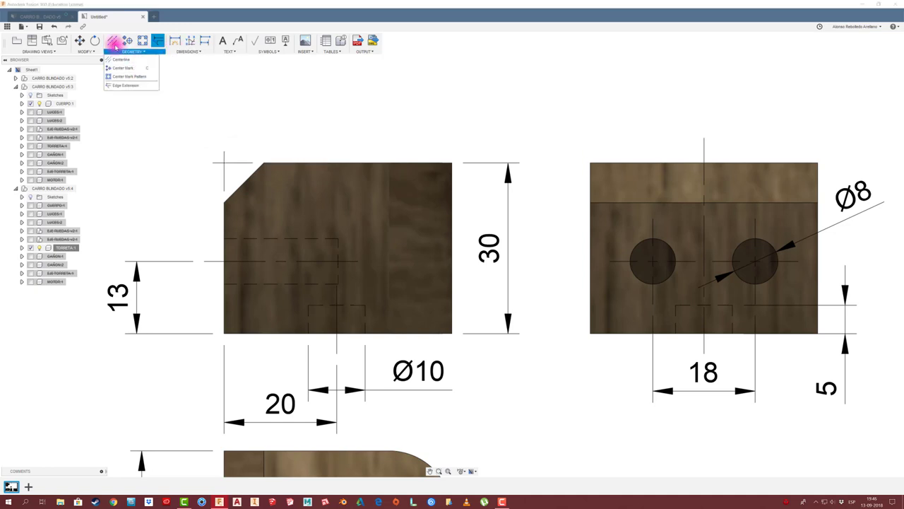
click(179, 39)
scroll(238, 155, up, 2)
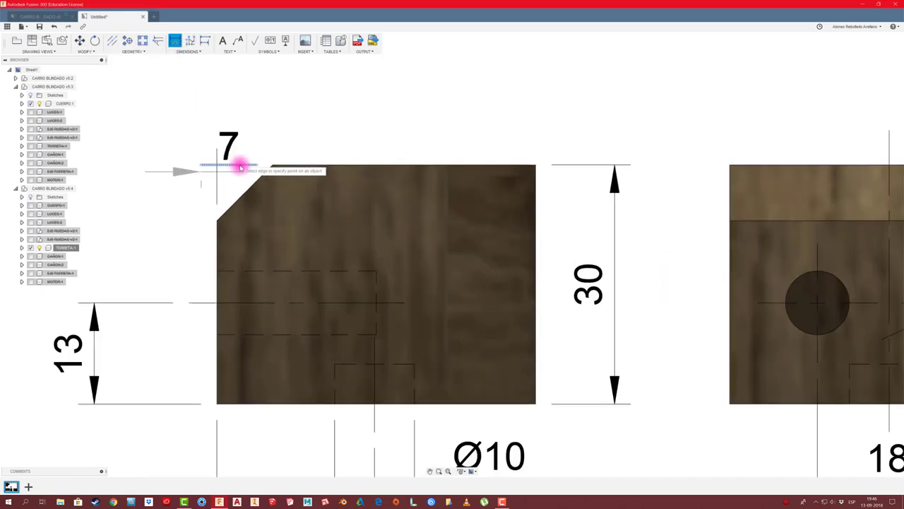
click(250, 187)
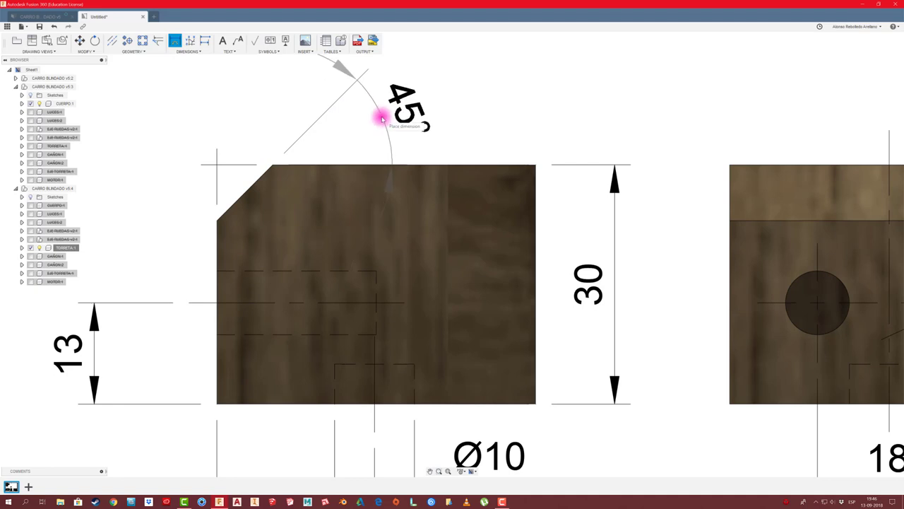
click(391, 117)
scroll(302, 178, down, 2)
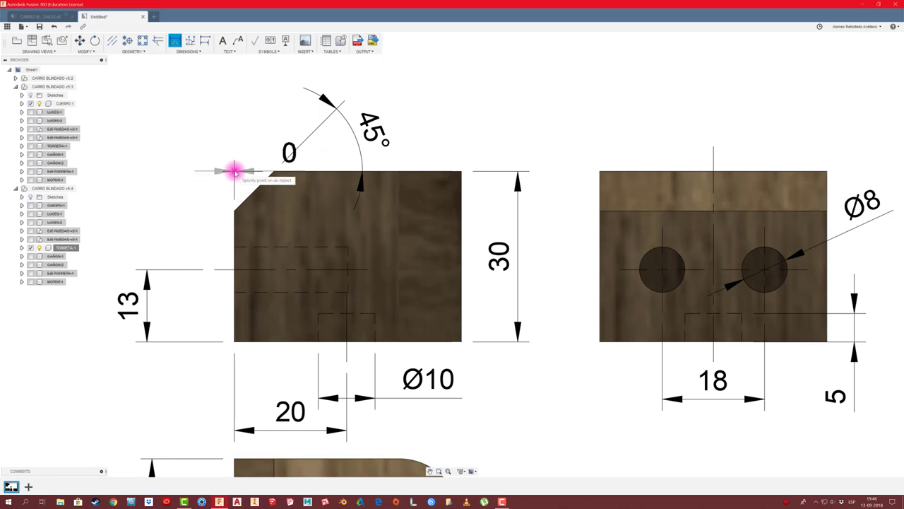
click(236, 205)
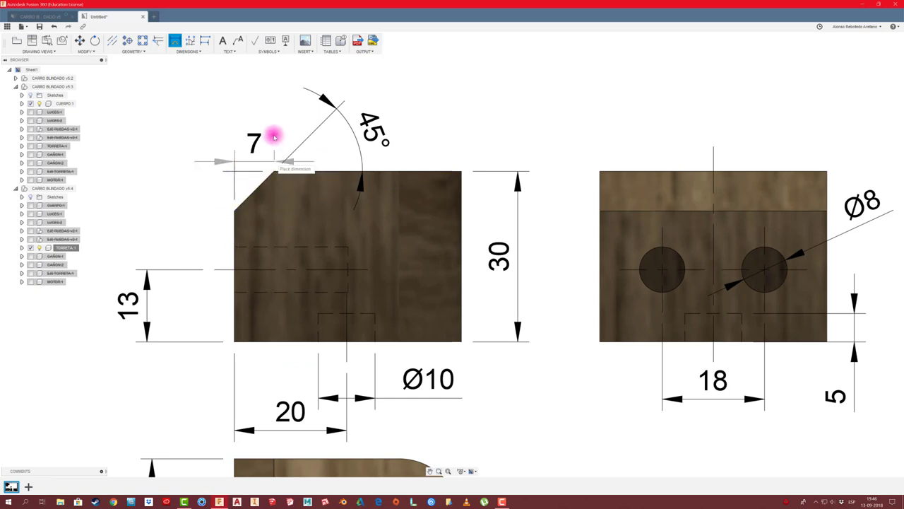
click(272, 103)
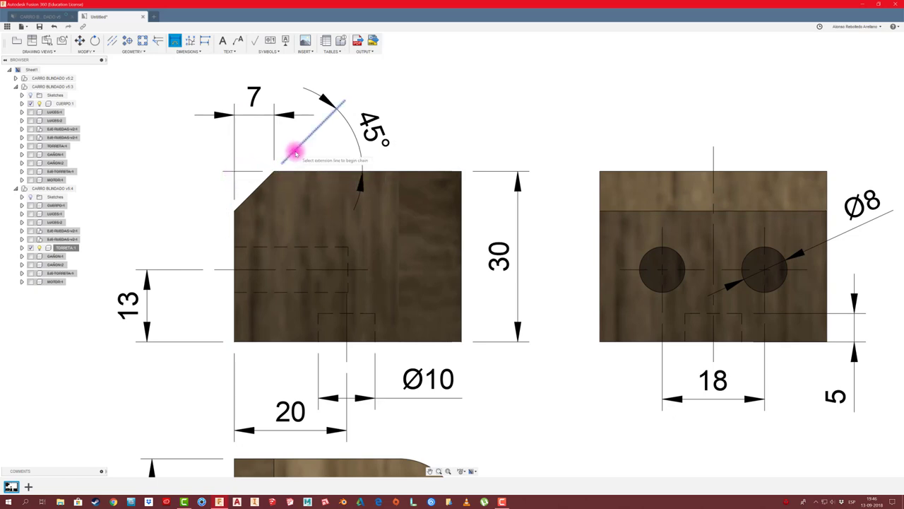
- Tag the turret front view with balloon 4, matching the TORRETA parts-list row
scroll(296, 153, down, 1)
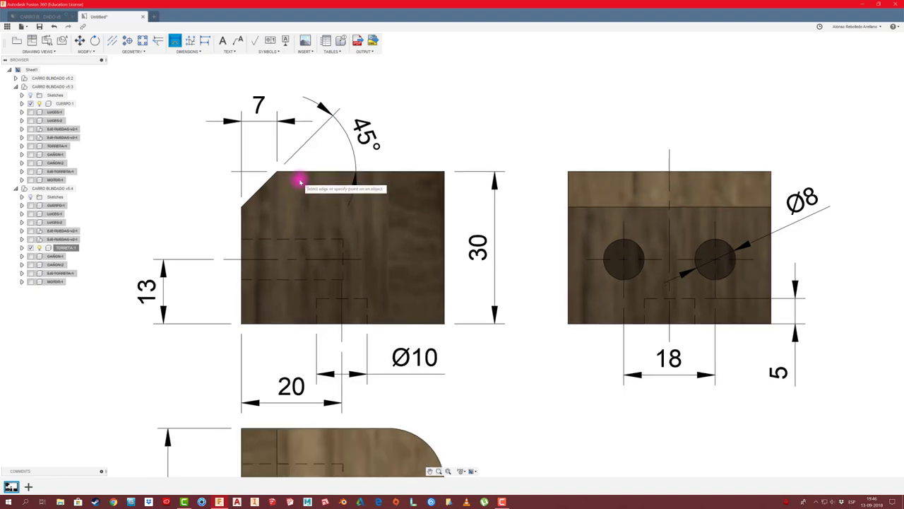
scroll(299, 177, down, 3)
scroll(444, 305, down, 1)
scroll(444, 305, down, 1)
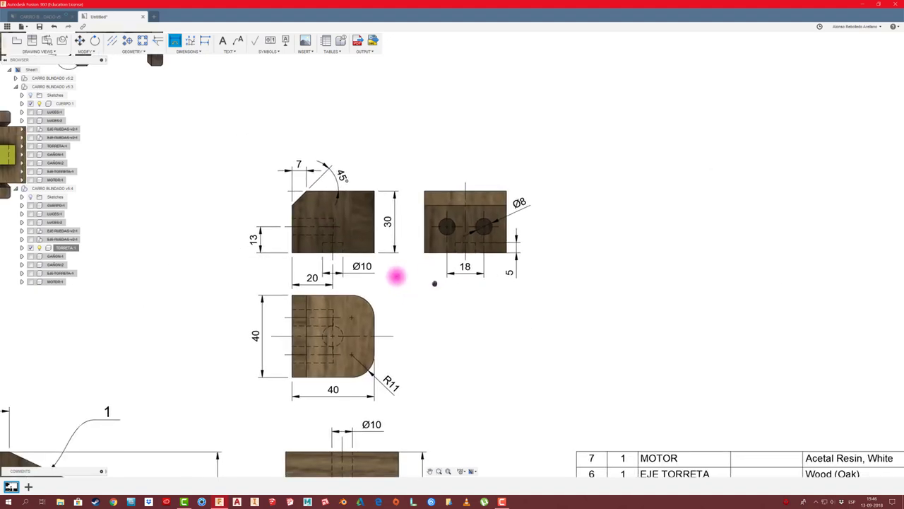
scroll(402, 303, down, 2)
scroll(430, 308, down, 1)
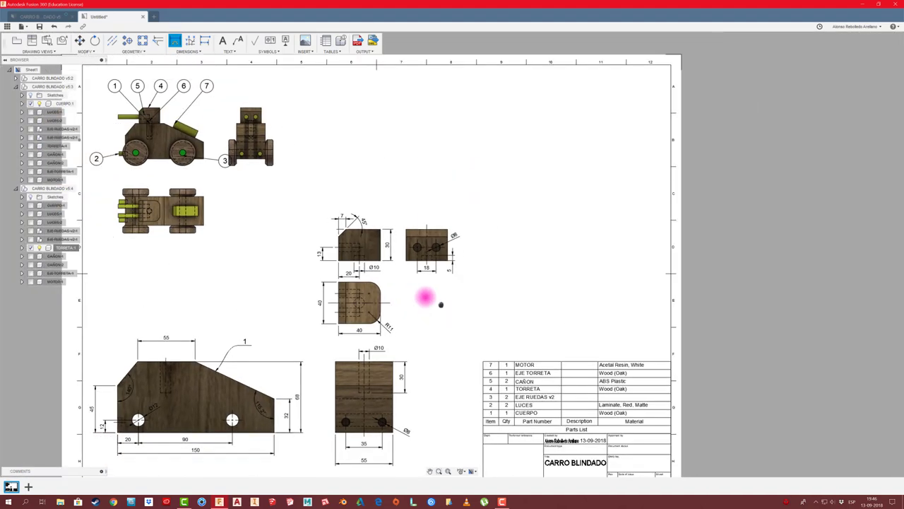
scroll(426, 297, down, 1)
scroll(406, 284, down, 1)
scroll(404, 257, down, 1)
click(342, 41)
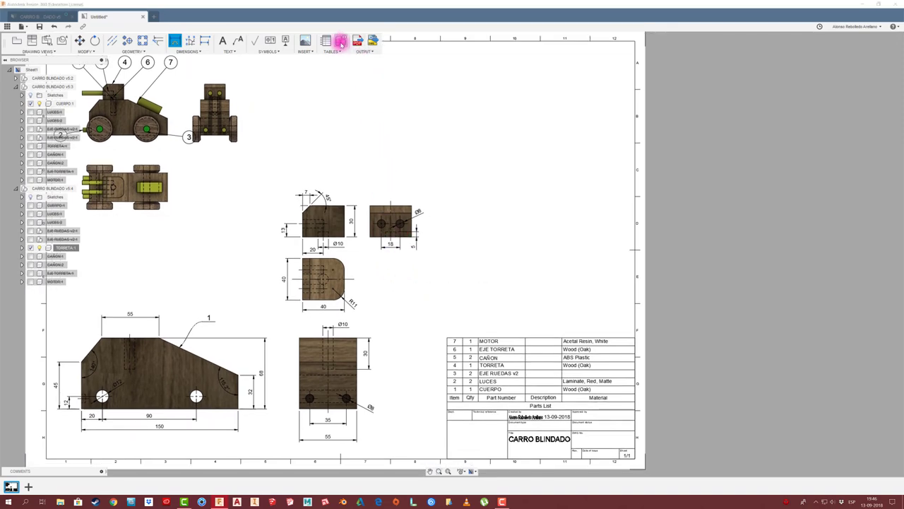
scroll(369, 195, up, 3)
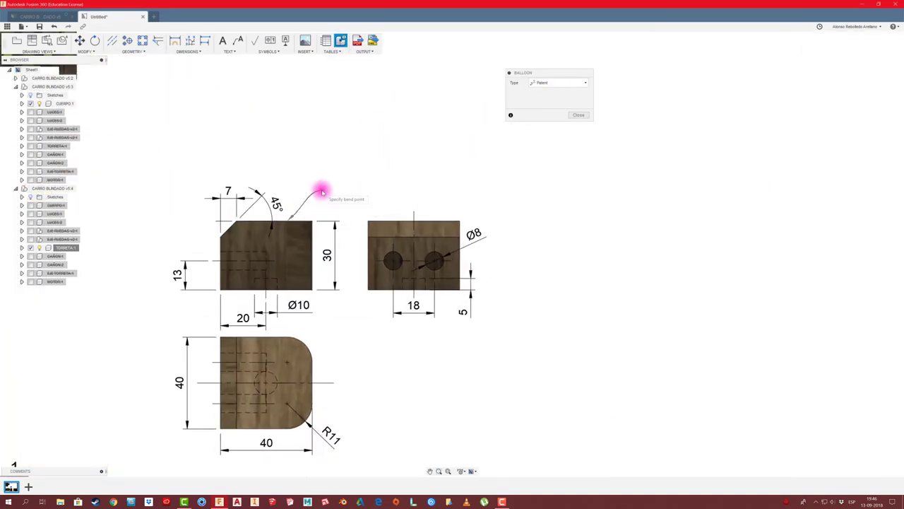
click(320, 190)
click(577, 117)
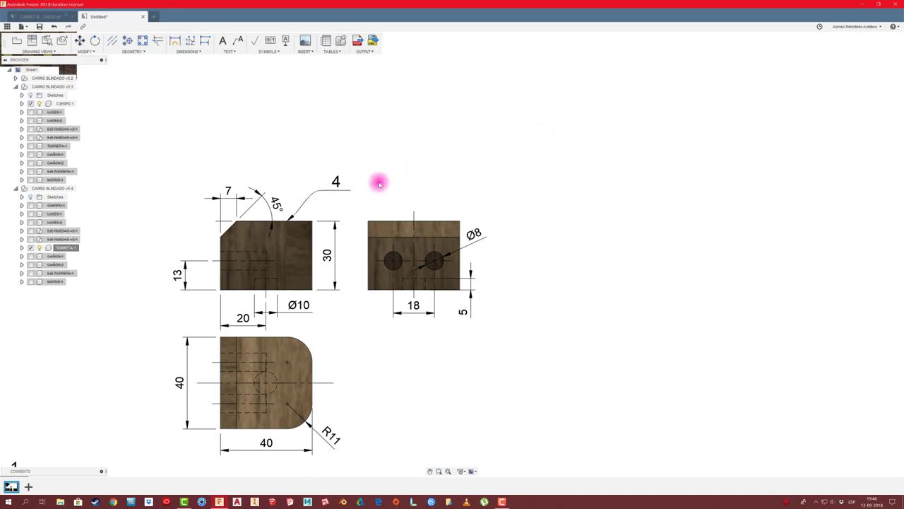
scroll(352, 193, down, 3)
scroll(513, 299, down, 2)
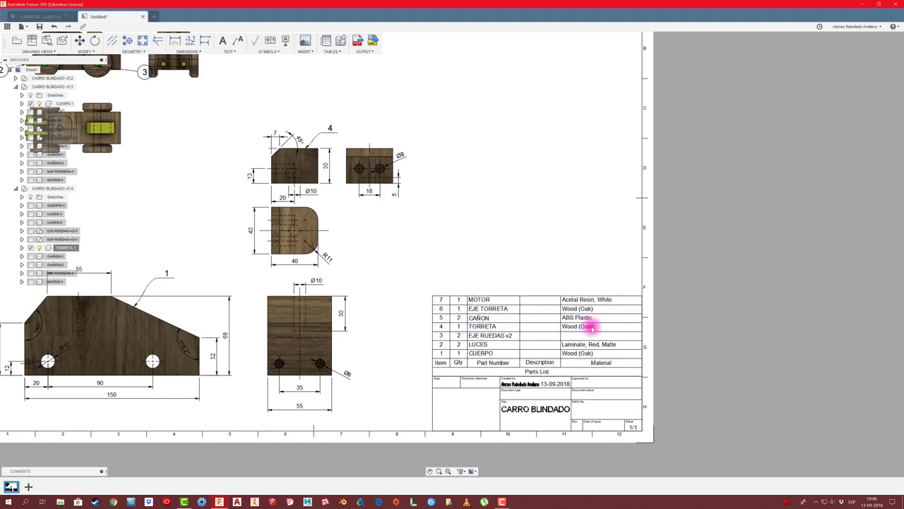
key(F6)
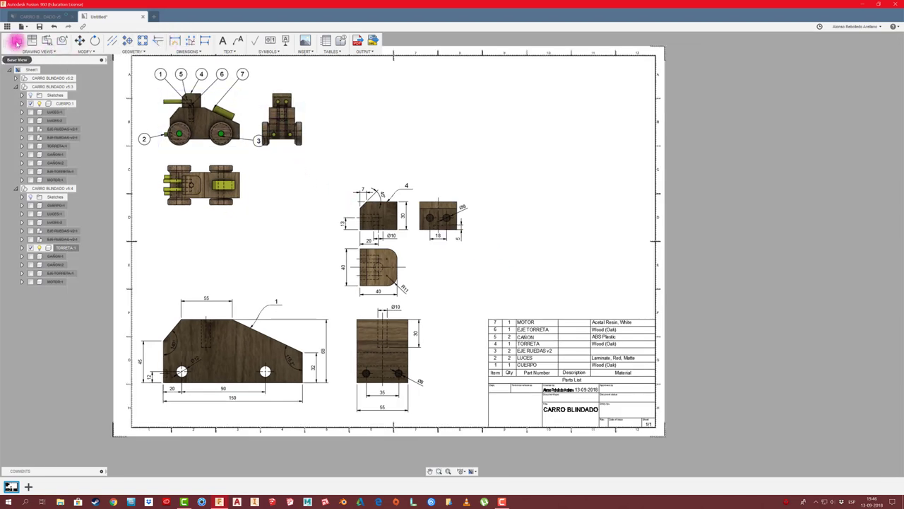
- Place a shaded 1:1 Right-orientation base view of the full armoured car at the sheet's upper right
click(16, 43)
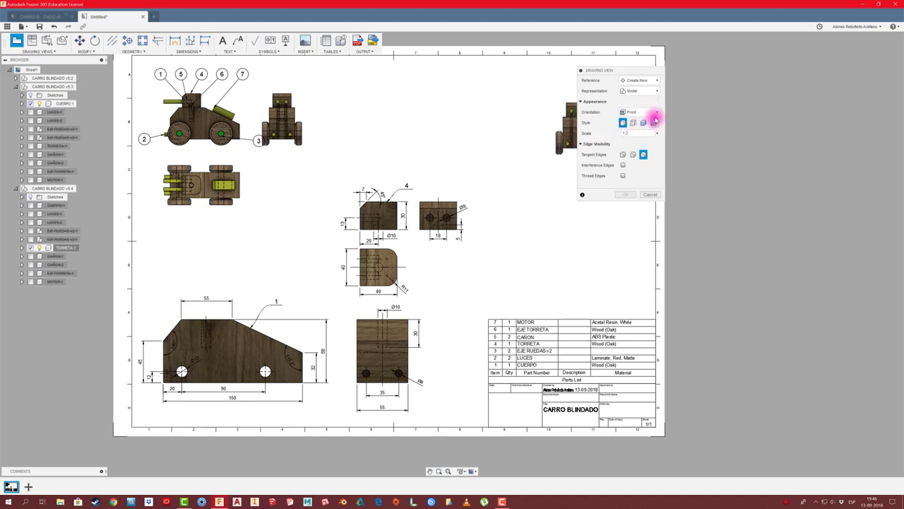
click(655, 113)
click(632, 176)
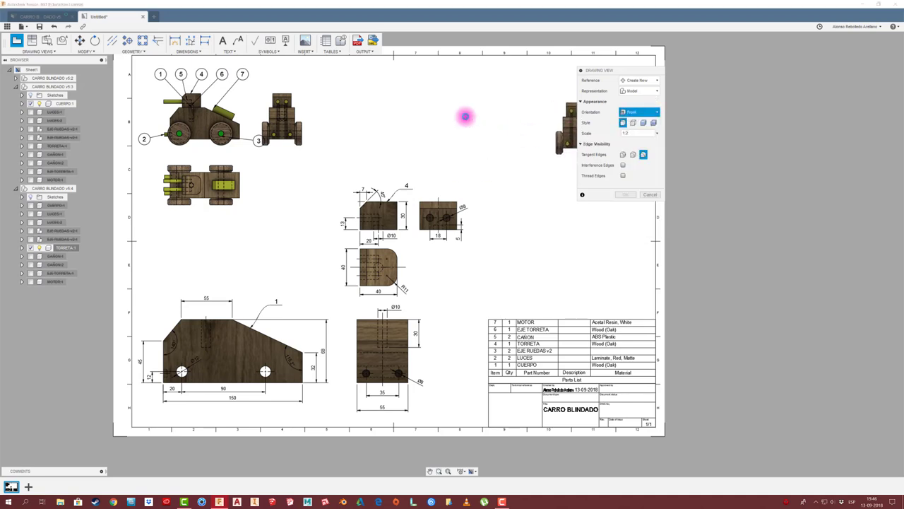
click(654, 135)
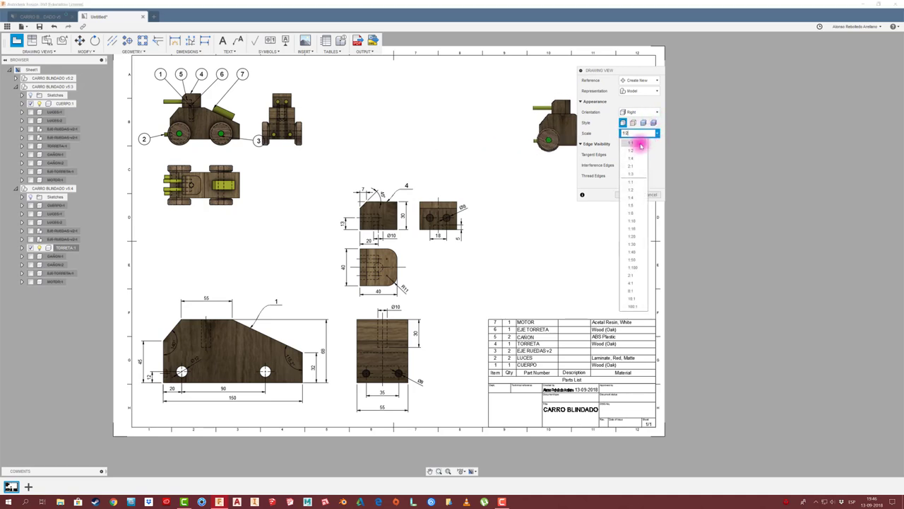
click(638, 139)
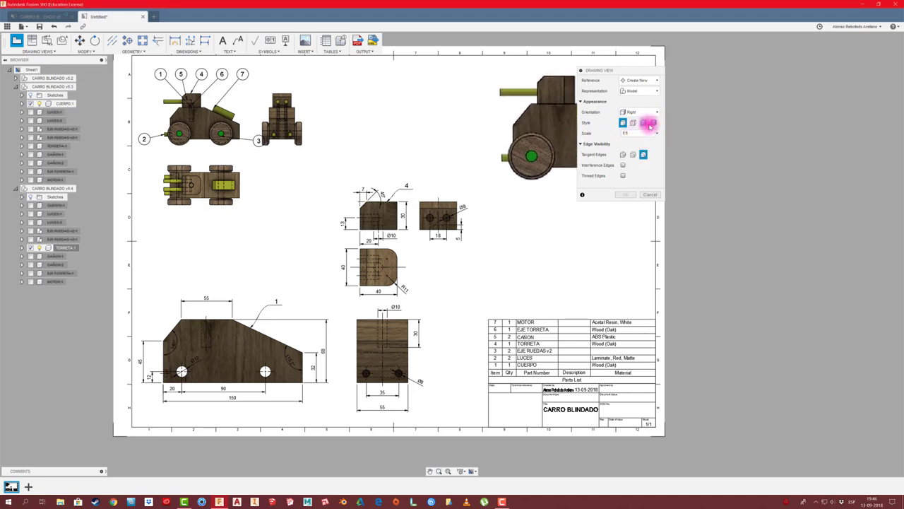
click(653, 122)
click(491, 126)
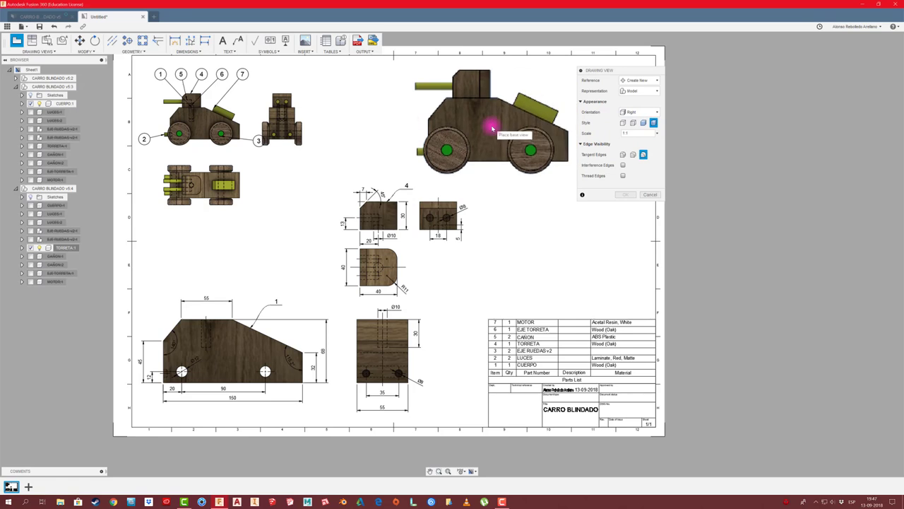
click(627, 195)
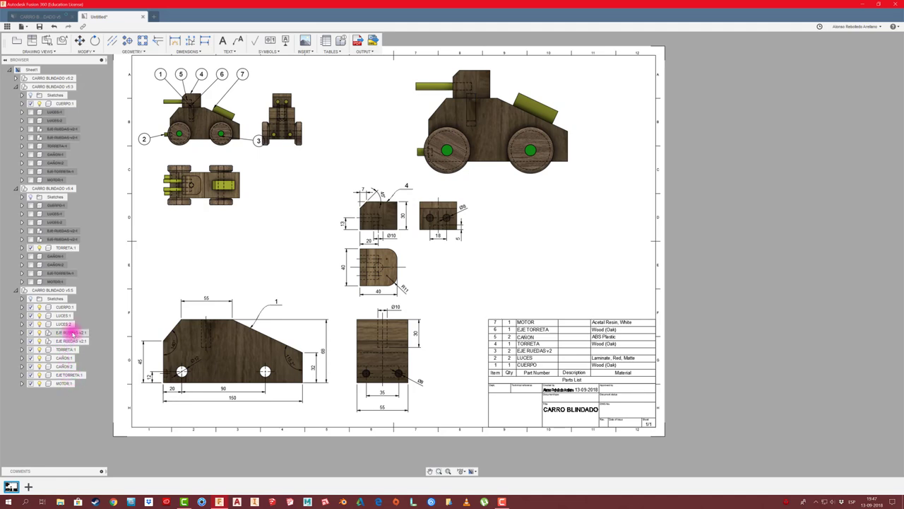
- Limit the new view to the EJE RUEDAS v2:1 component and place it beside the side views
click(69, 332)
right_click(69, 332)
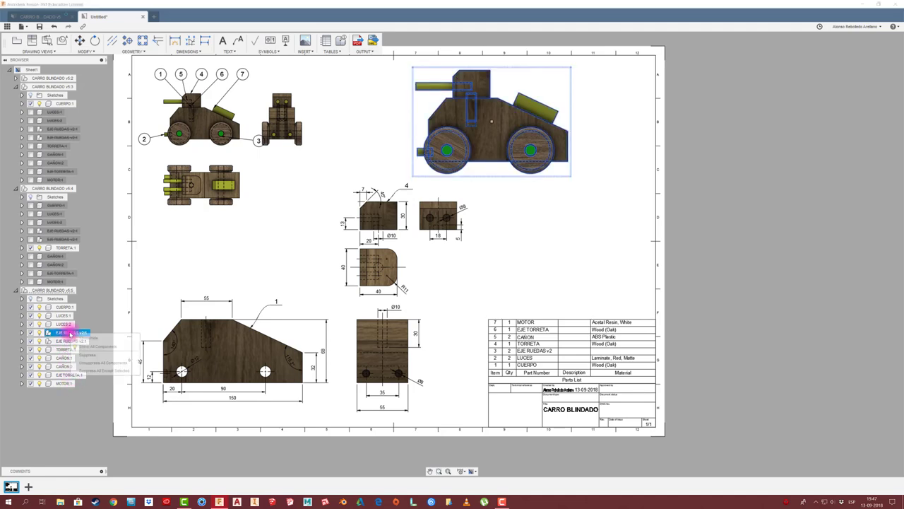
click(88, 366)
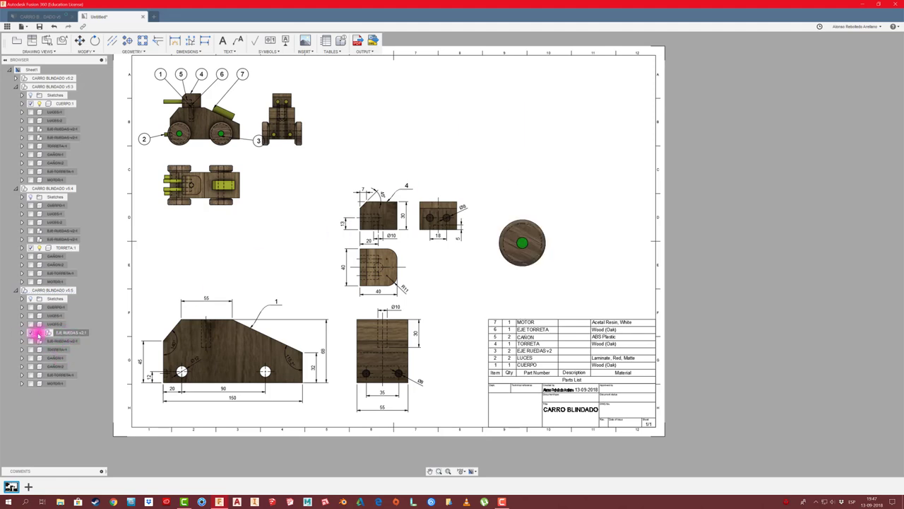
click(533, 242)
- Suppress the axle EJE:1 so the wheel view shows its bare centre hole
click(280, 326)
click(33, 333)
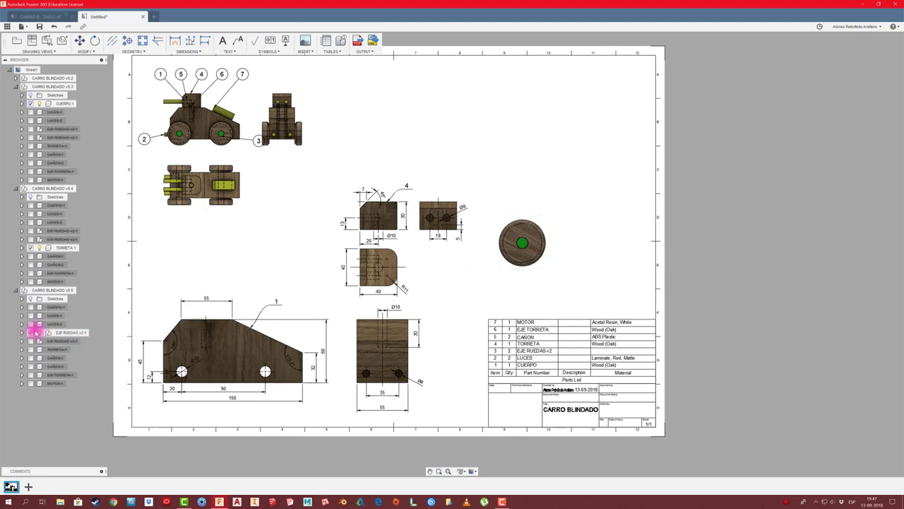
click(22, 333)
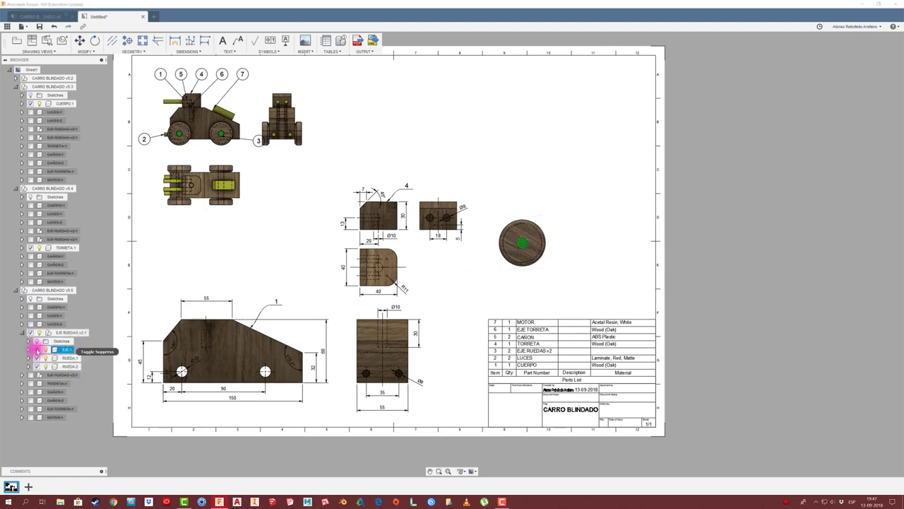
click(37, 350)
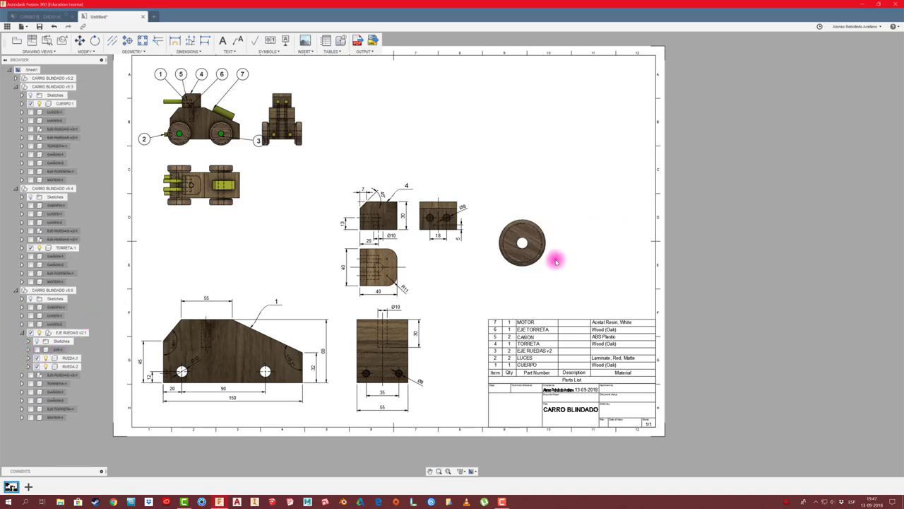
scroll(556, 261, up, 2)
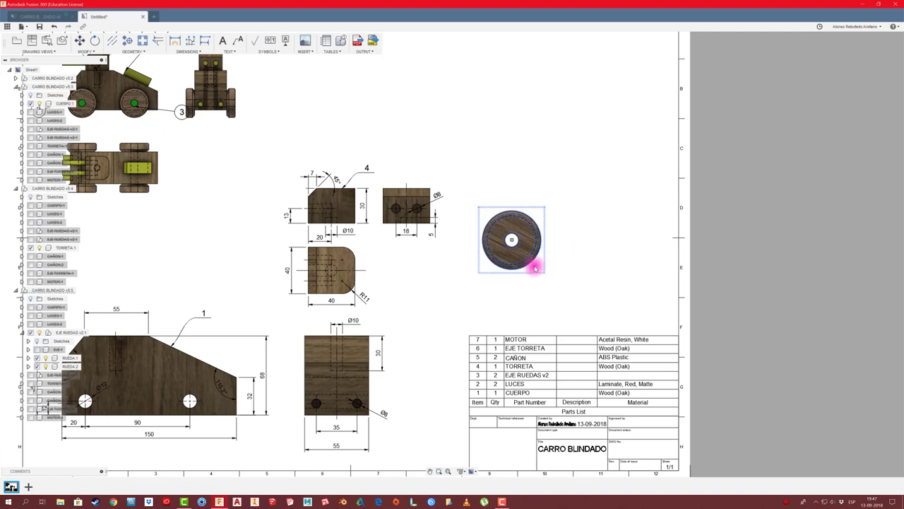
- Move the wheel view up, project a side view from it, and suppress the second wheel RUEDA:2
drag(512, 241, 515, 172)
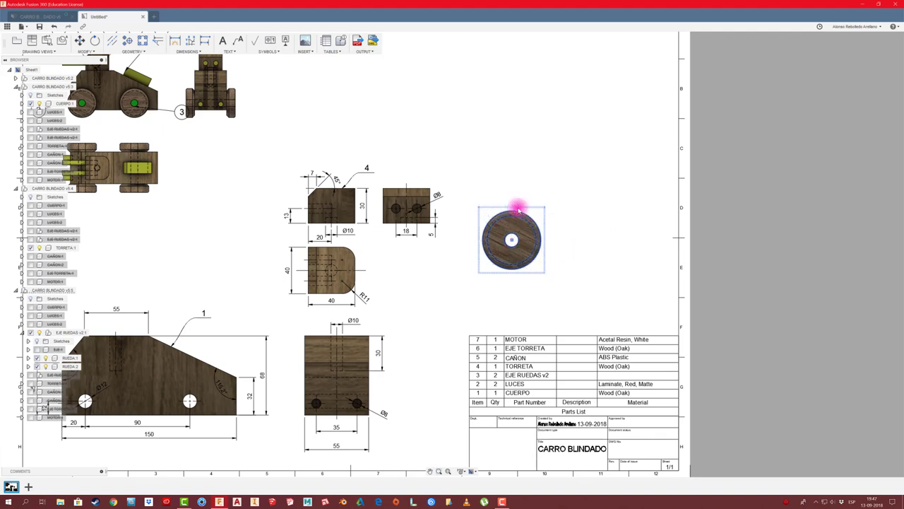
click(32, 40)
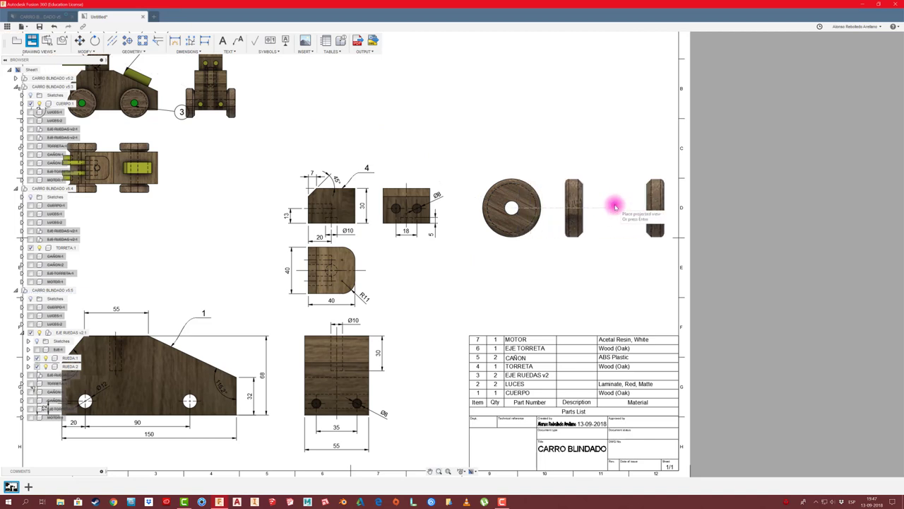
click(583, 251)
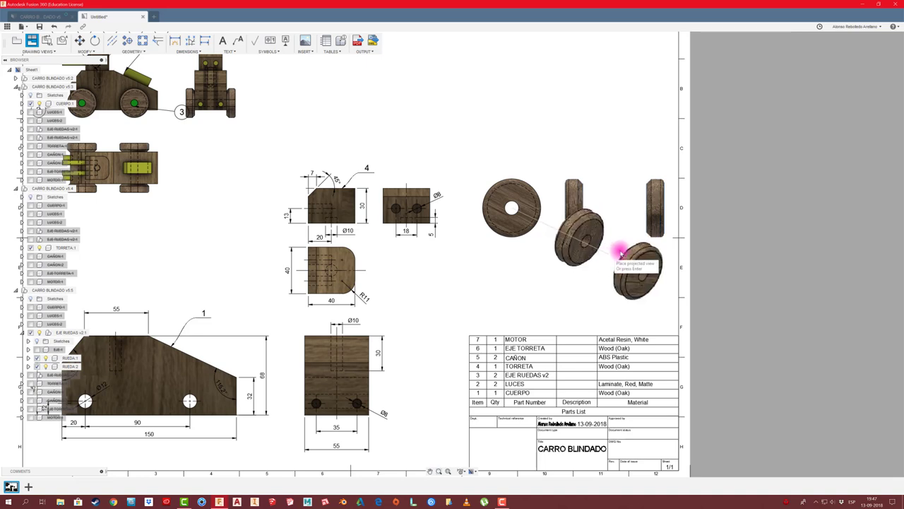
right_click(622, 249)
click(646, 249)
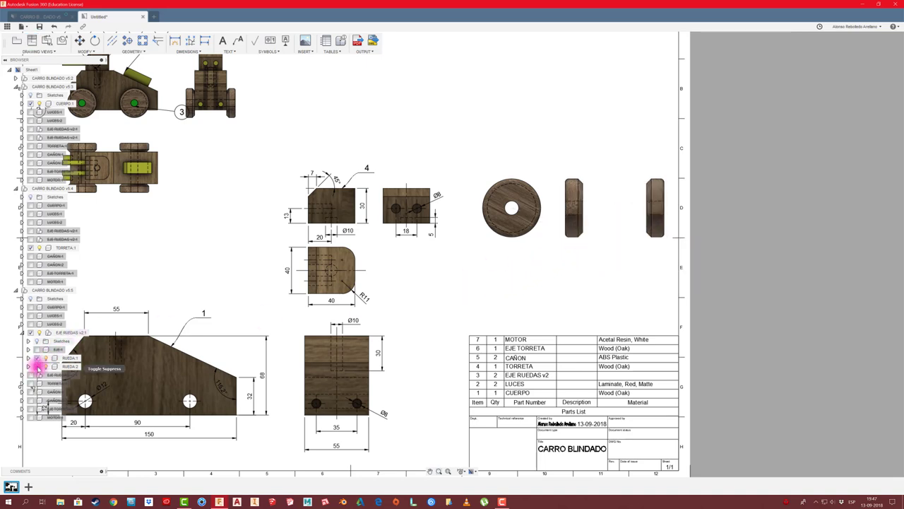
click(37, 365)
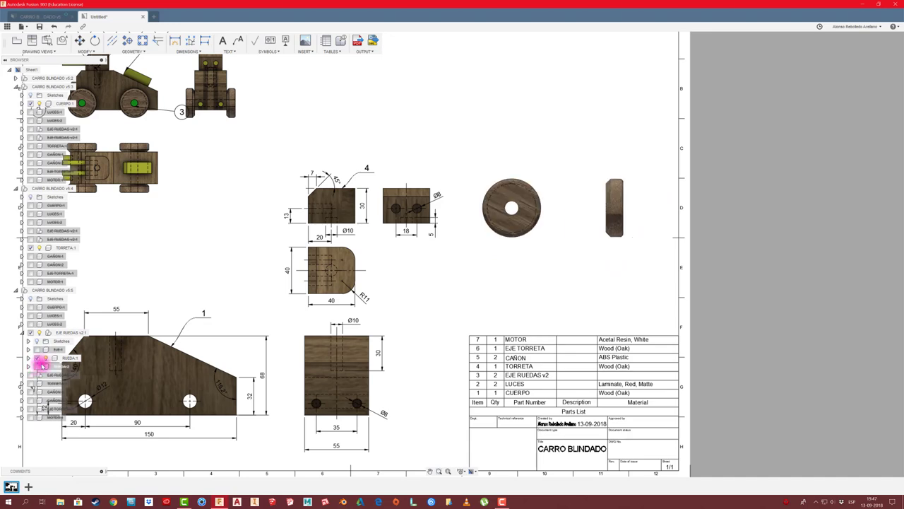
- Drag the wheel's side view left so it sits close beside the face view
scroll(602, 230, up, 1)
scroll(602, 239, up, 1)
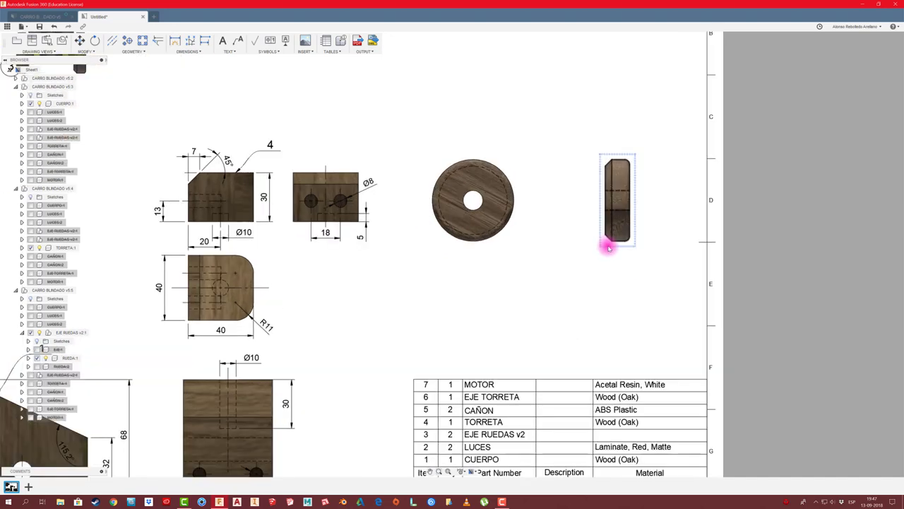
click(617, 214)
drag(619, 203, 564, 201)
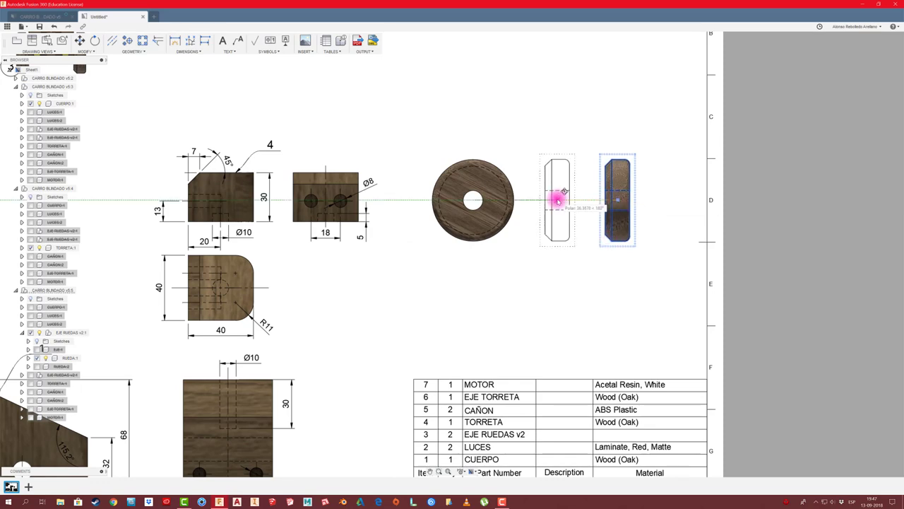
scroll(597, 207, up, 2)
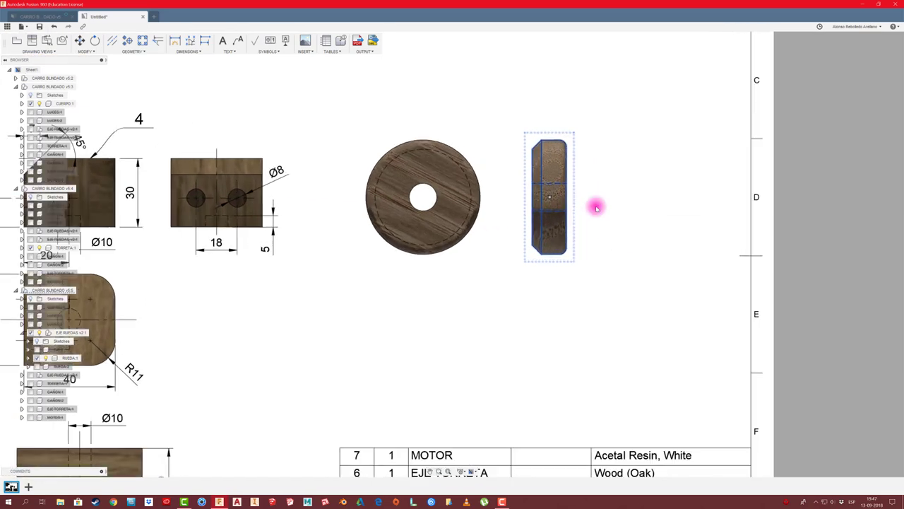
scroll(560, 240, down, 1)
- Add a centre mark in the wheel hole and a horizontal centreline across the side view, extended left
scroll(555, 248, up, 2)
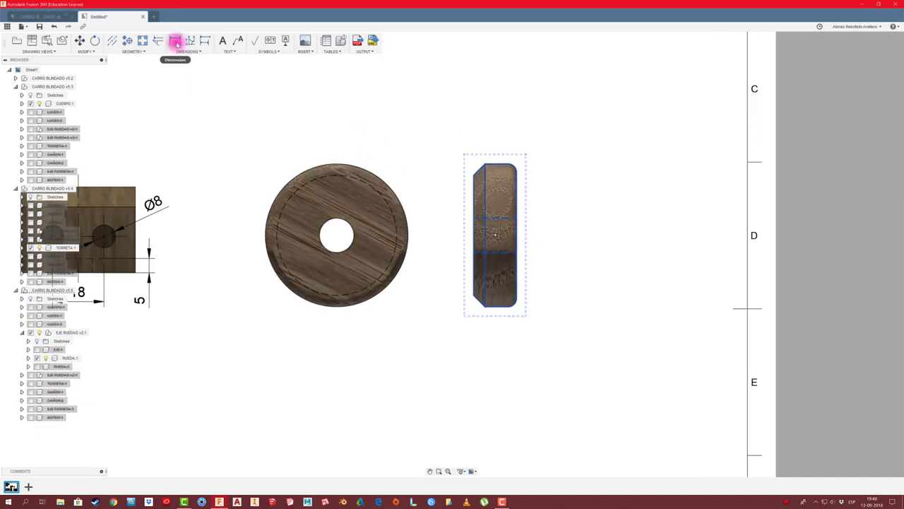
click(127, 40)
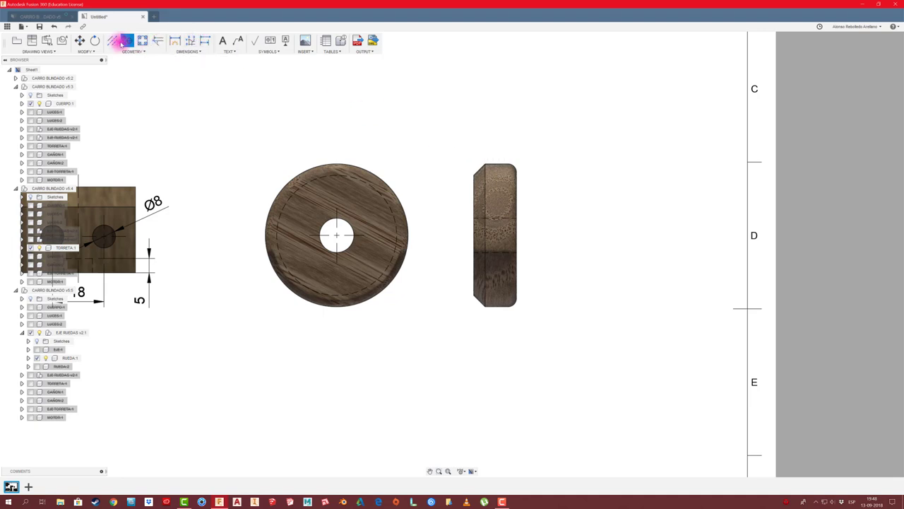
click(501, 166)
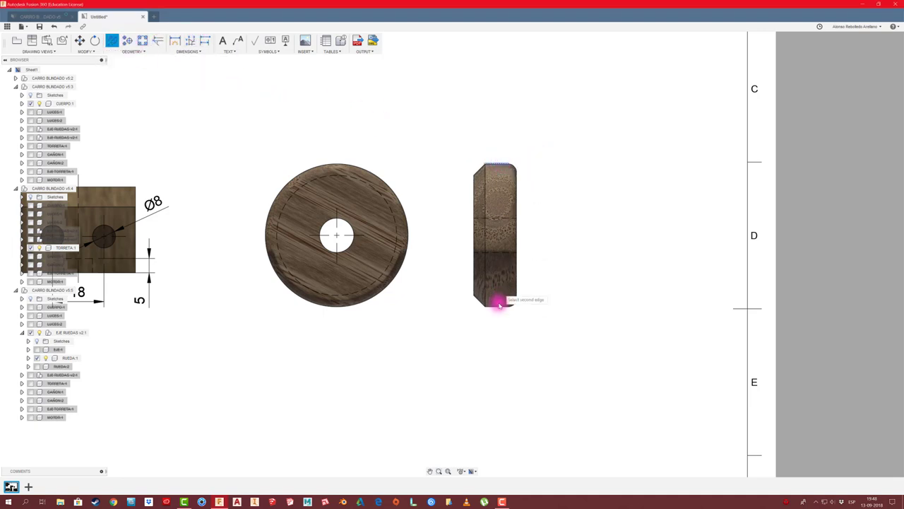
click(499, 306)
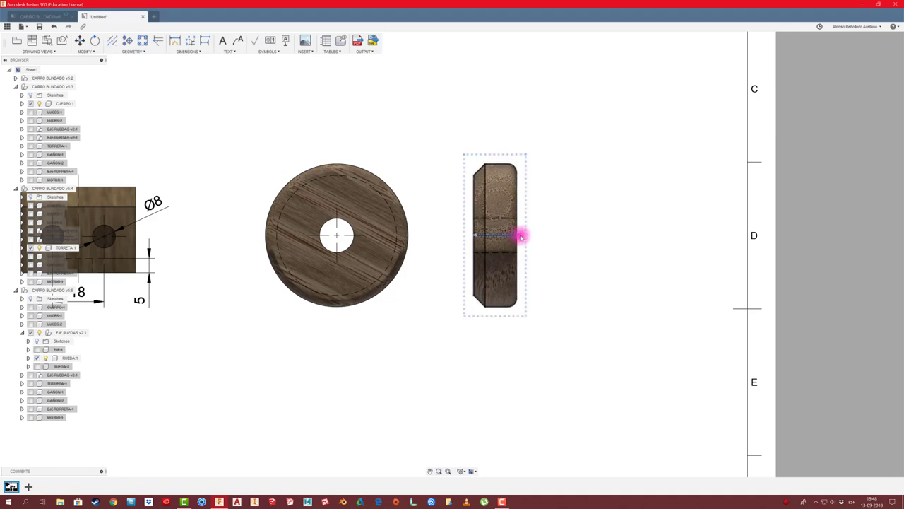
drag(477, 237, 458, 236)
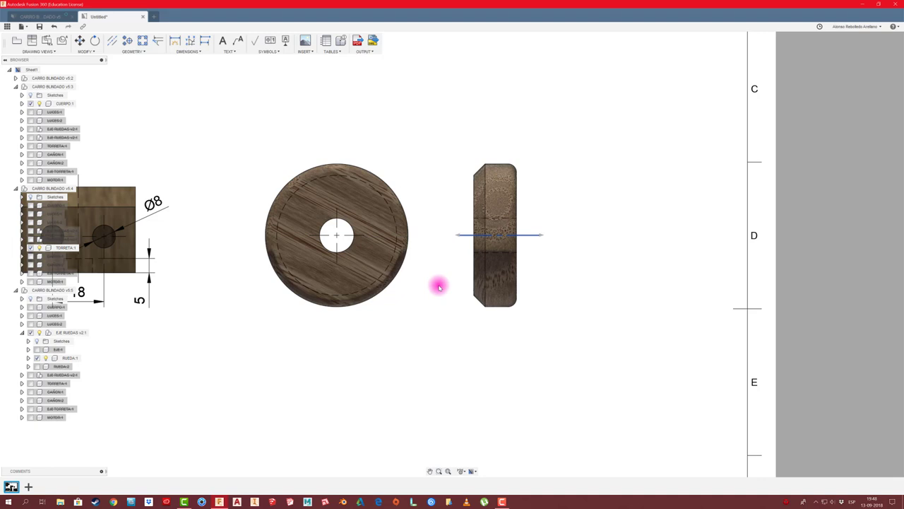
- Dimension the wheel face view with a Ø50 outer diameter and a Ø12 hole diameter
click(333, 169)
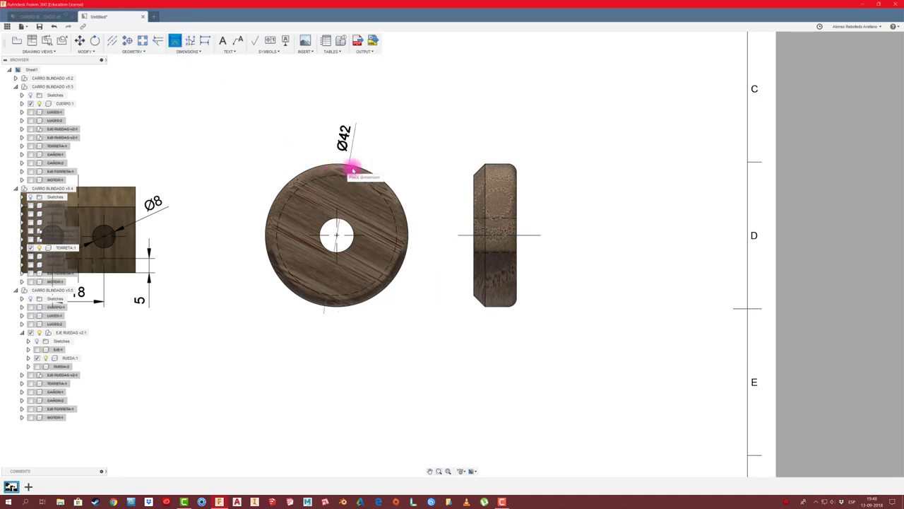
key(Escape)
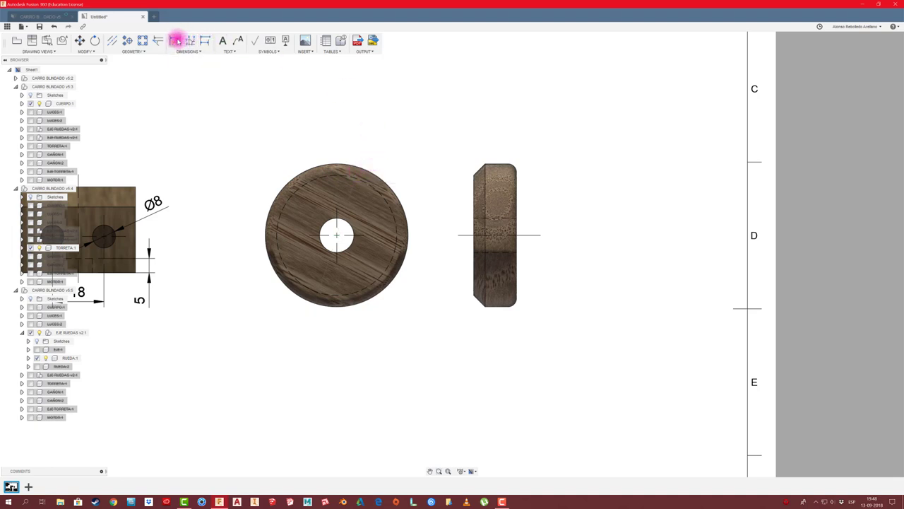
click(176, 41)
click(359, 168)
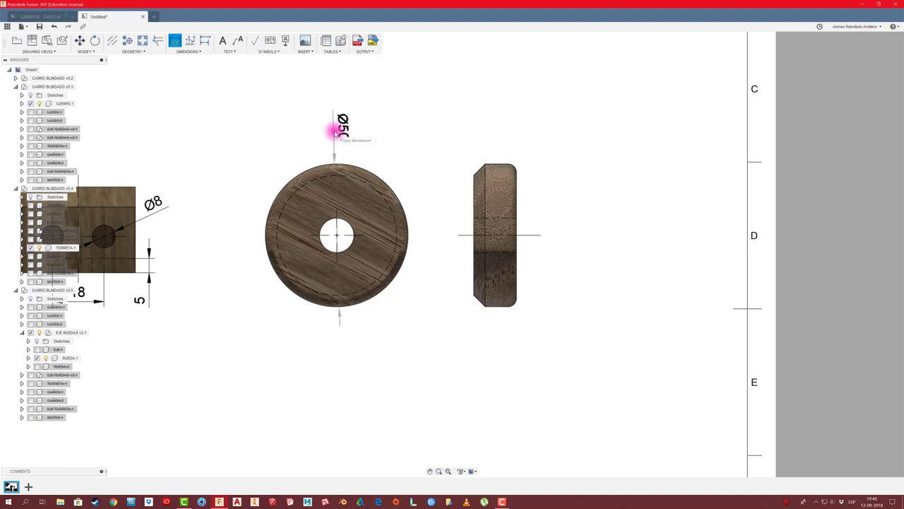
click(403, 171)
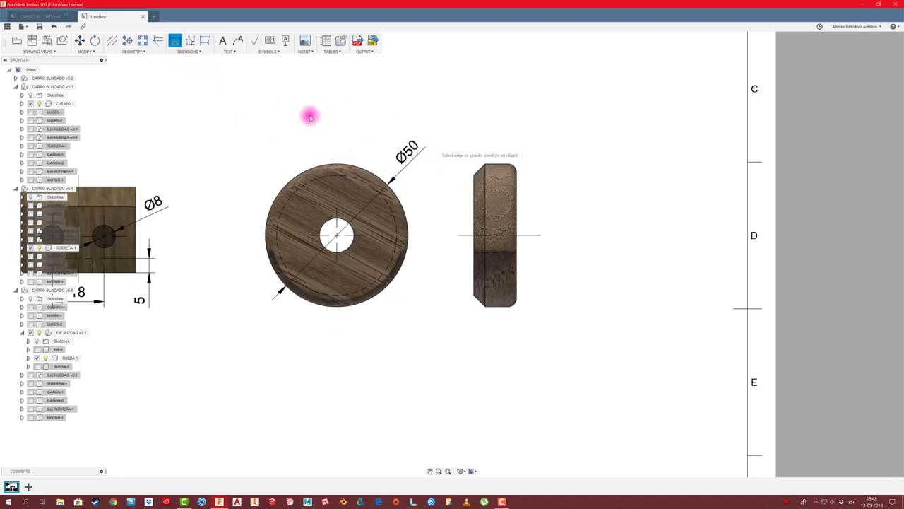
click(344, 251)
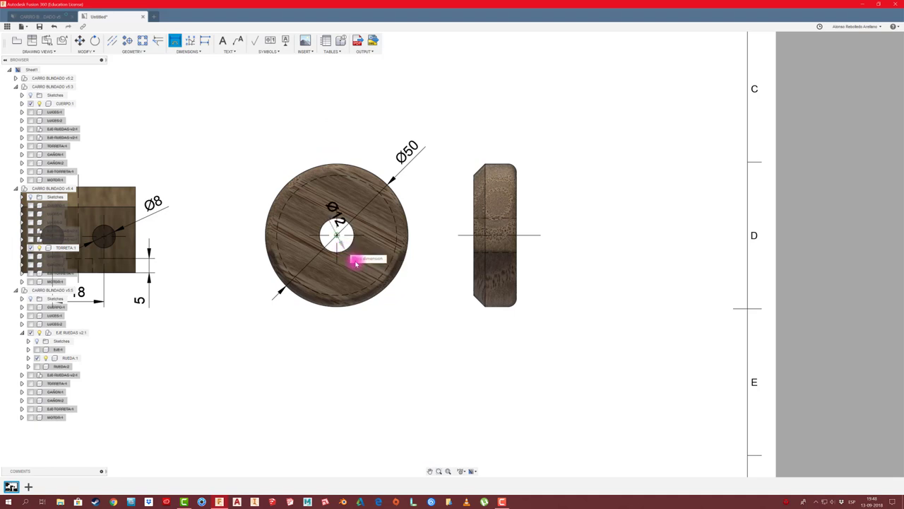
click(395, 315)
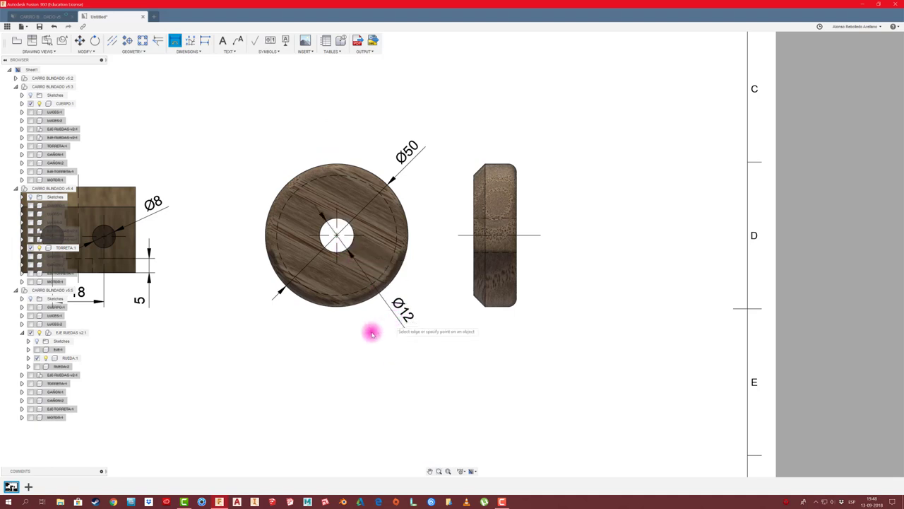
scroll(355, 333, up, 1)
scroll(412, 313, up, 2)
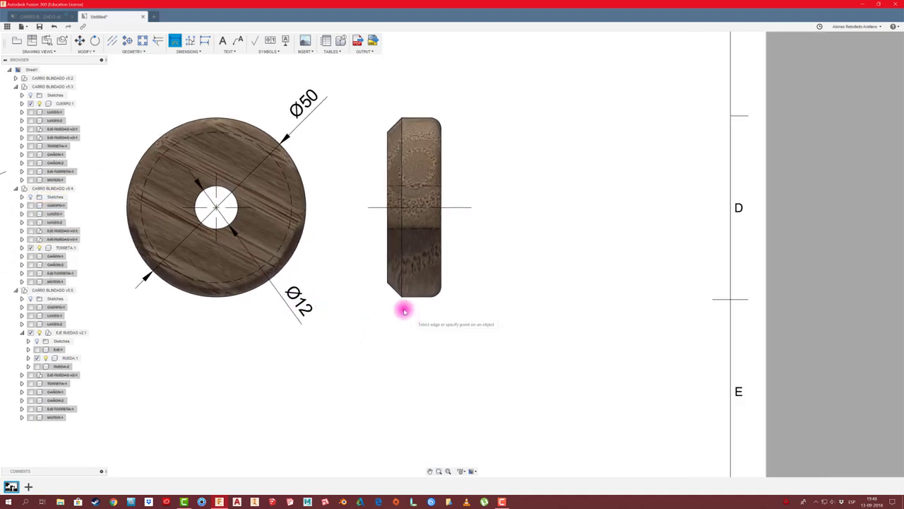
- Add the 15 thickness and R3 fillet radius dimensions to the wheel's side view
click(445, 282)
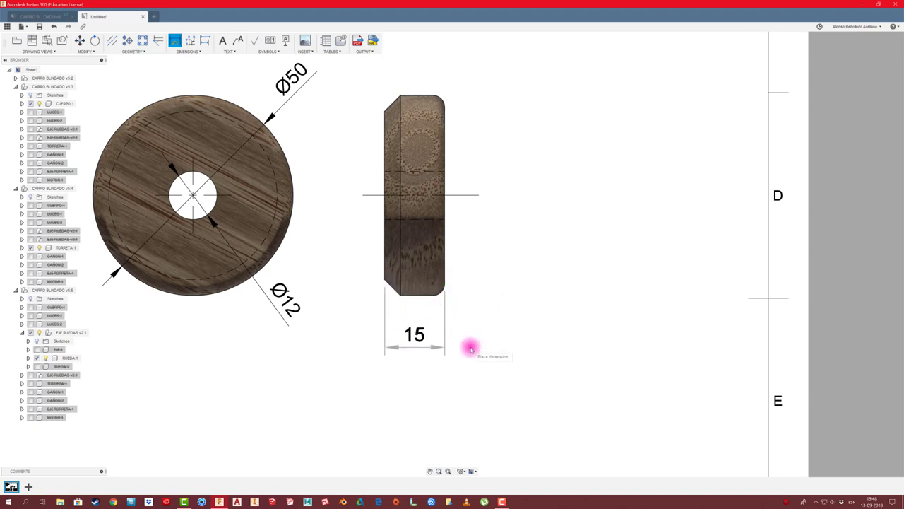
click(471, 347)
scroll(471, 347, up, 2)
click(425, 286)
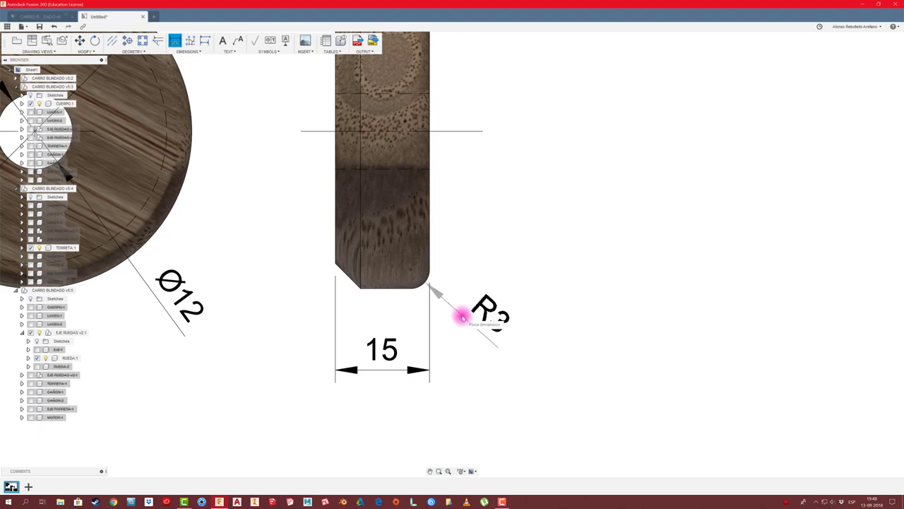
click(462, 317)
scroll(367, 210, down, 2)
scroll(334, 146, up, 2)
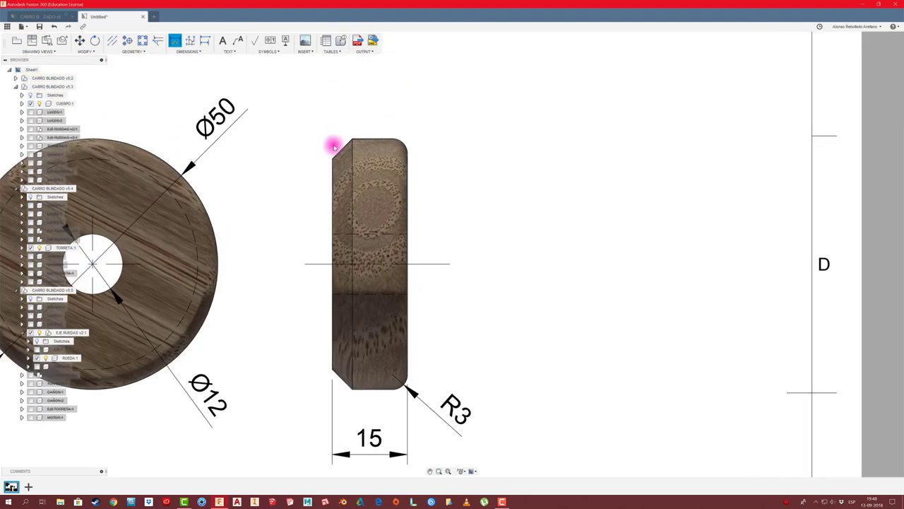
scroll(334, 147, up, 1)
scroll(334, 146, down, 1)
scroll(334, 147, up, 1)
scroll(334, 146, up, 1)
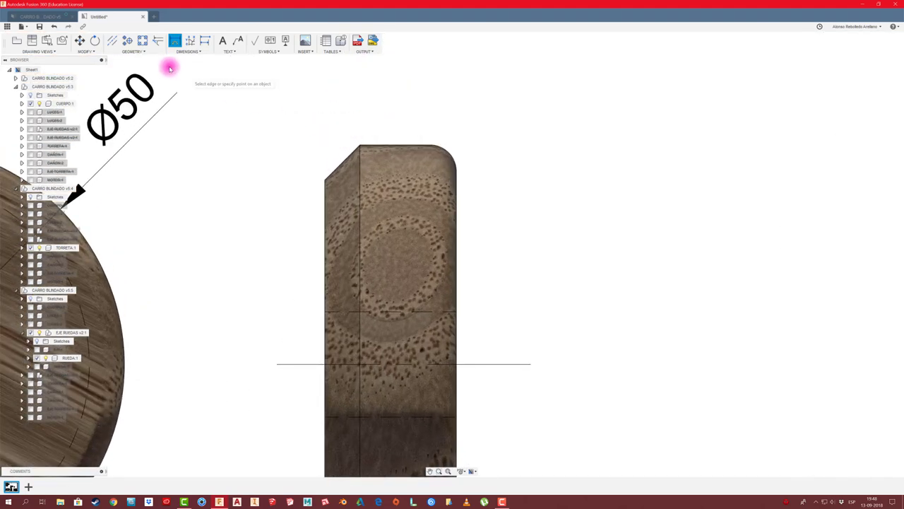
- Dimension the side view's chamfer with a 45° angle and a 4 horizontal length
click(157, 40)
click(369, 146)
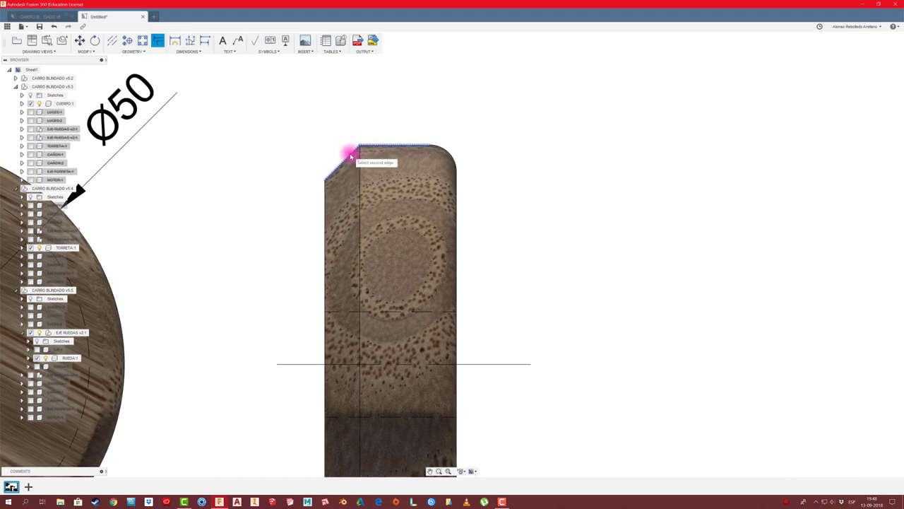
click(328, 180)
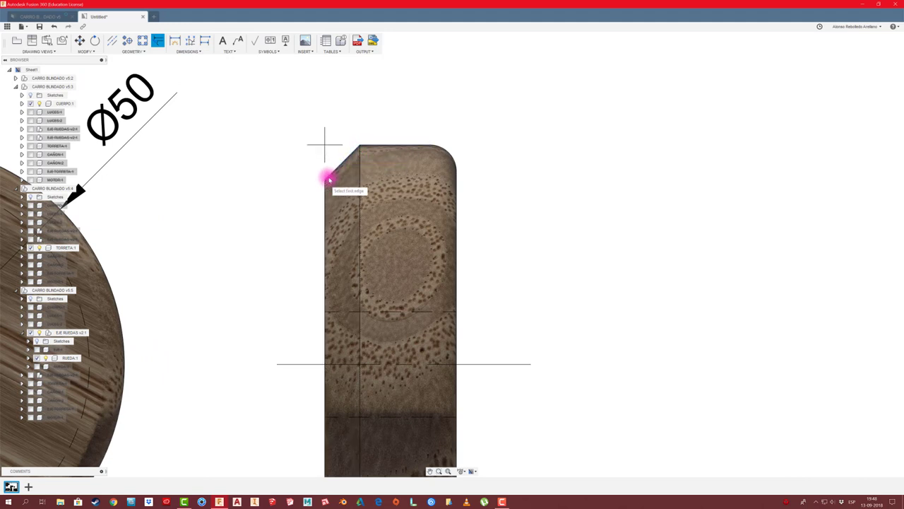
middle_drag(287, 129, 303, 157)
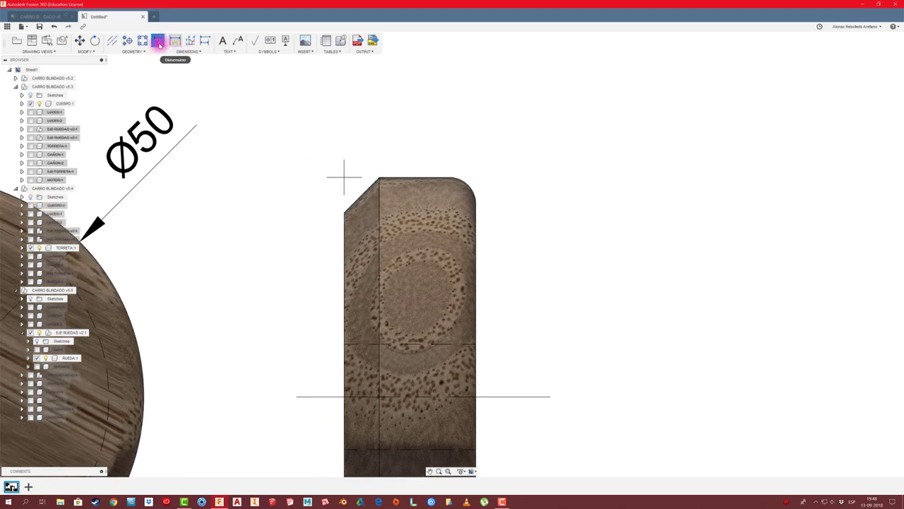
click(158, 44)
click(175, 41)
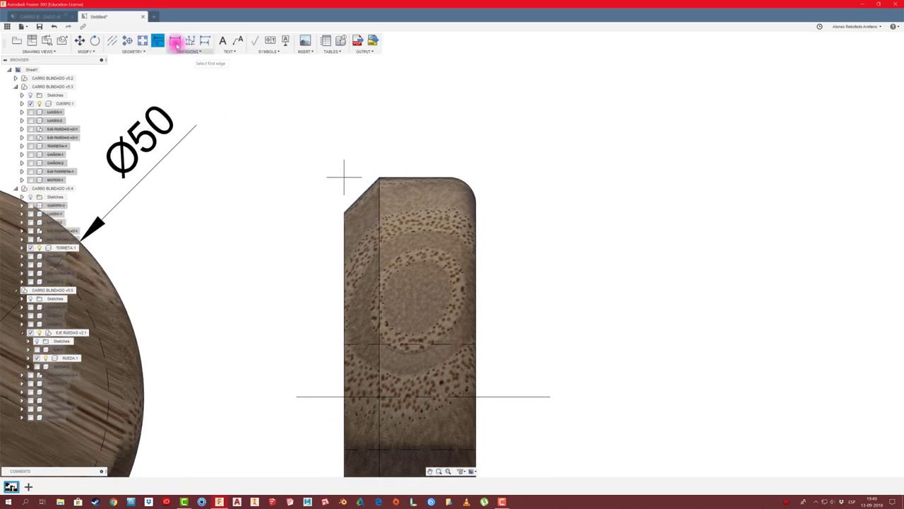
click(367, 190)
click(359, 177)
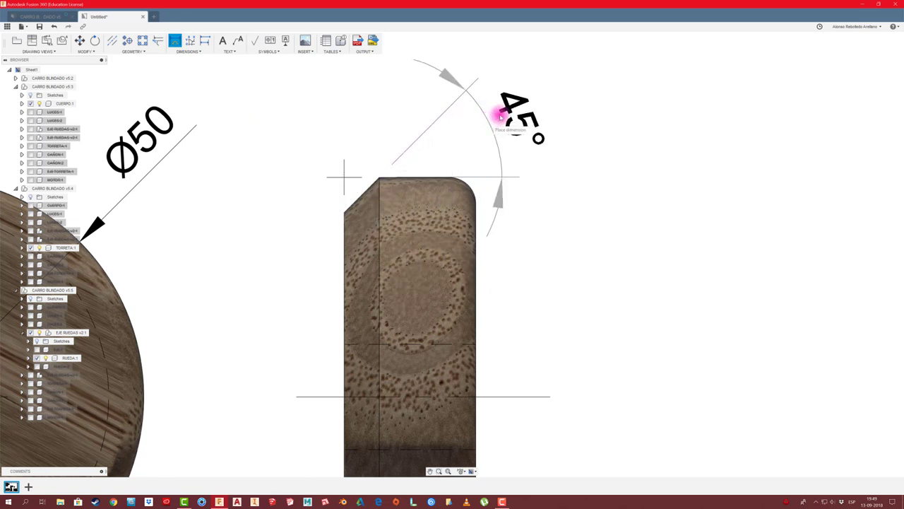
click(504, 111)
click(378, 178)
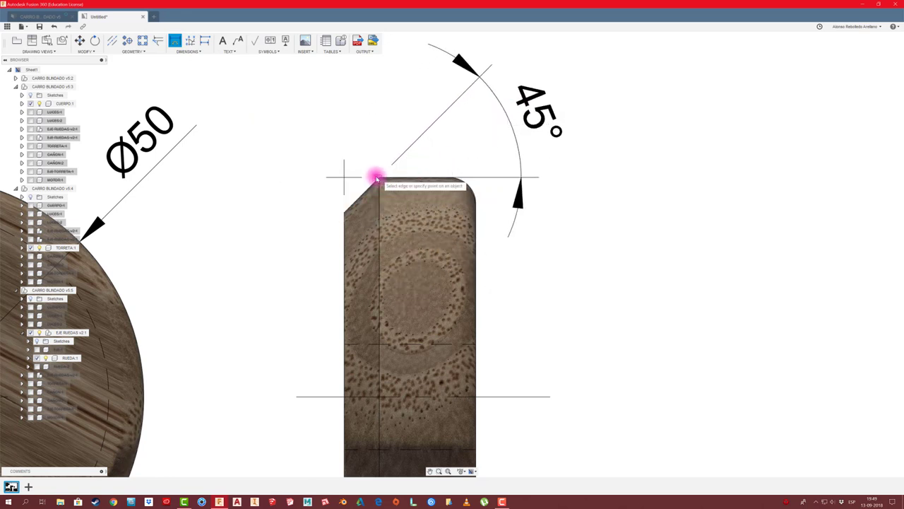
click(345, 176)
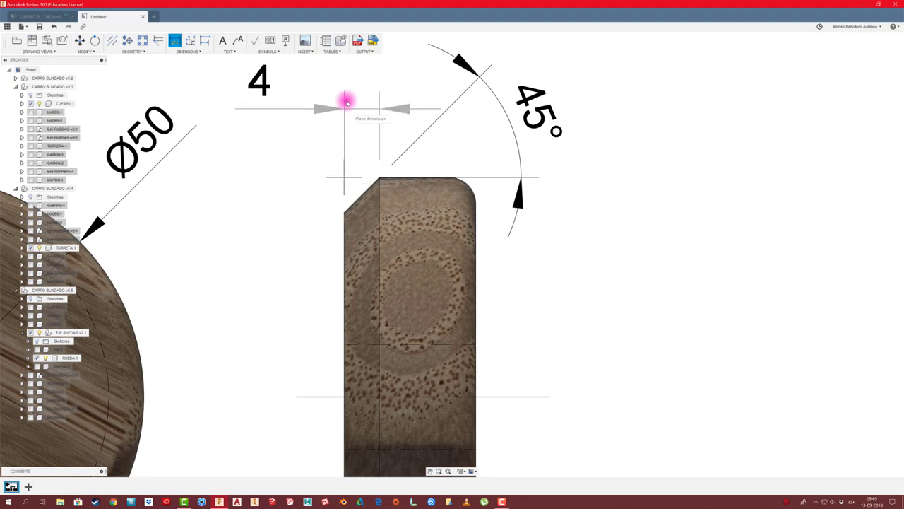
click(346, 102)
scroll(297, 202, down, 2)
scroll(297, 202, down, 2)
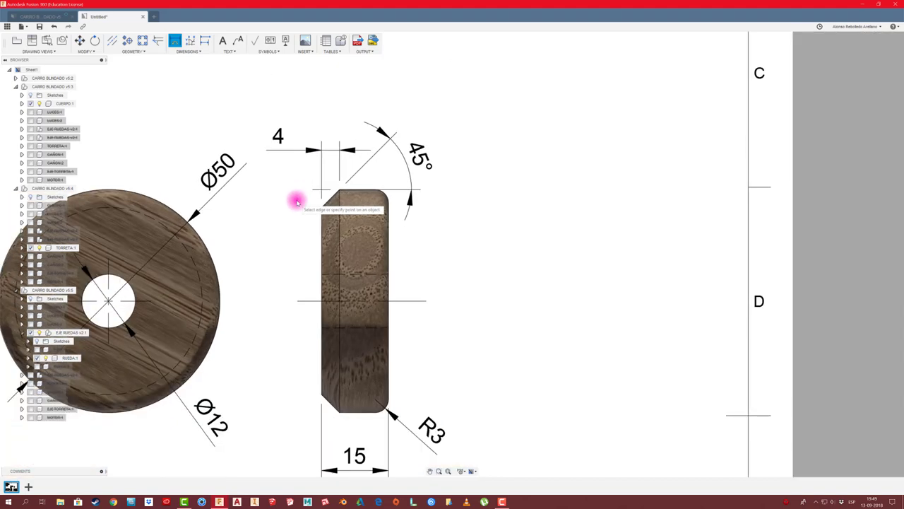
- Tag the wheel's face view with balloon 2, placed just above its edge
middle_drag(430, 259, 471, 237)
scroll(431, 249, down, 1)
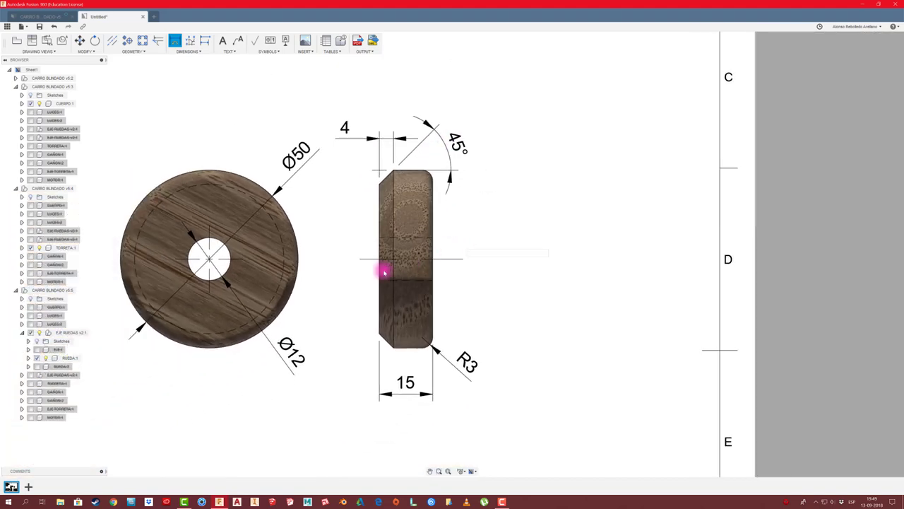
scroll(359, 301, down, 1)
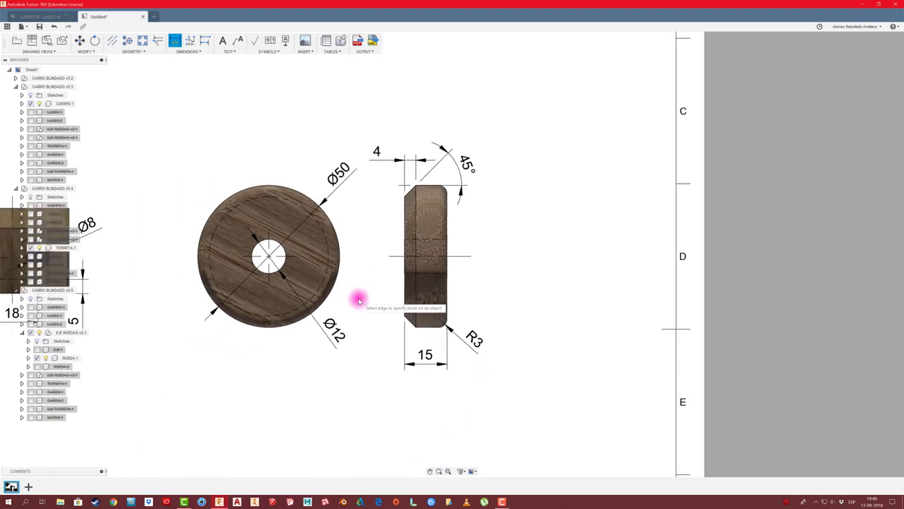
scroll(359, 301, down, 1)
scroll(356, 299, down, 1)
scroll(367, 314, down, 1)
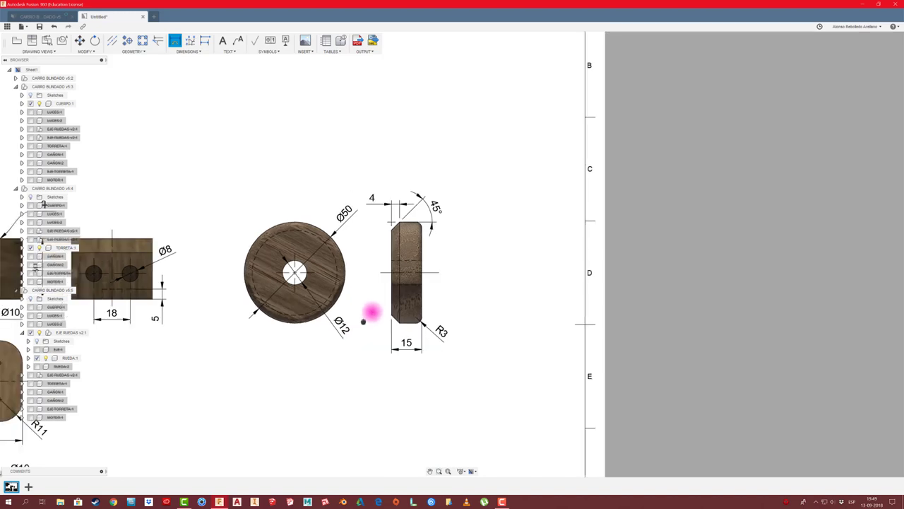
scroll(363, 321, down, 1)
scroll(373, 317, down, 1)
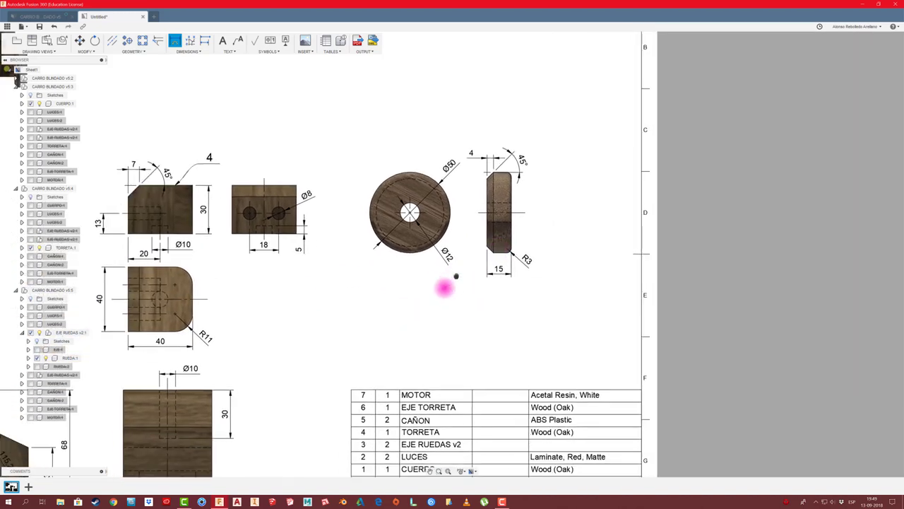
click(340, 40)
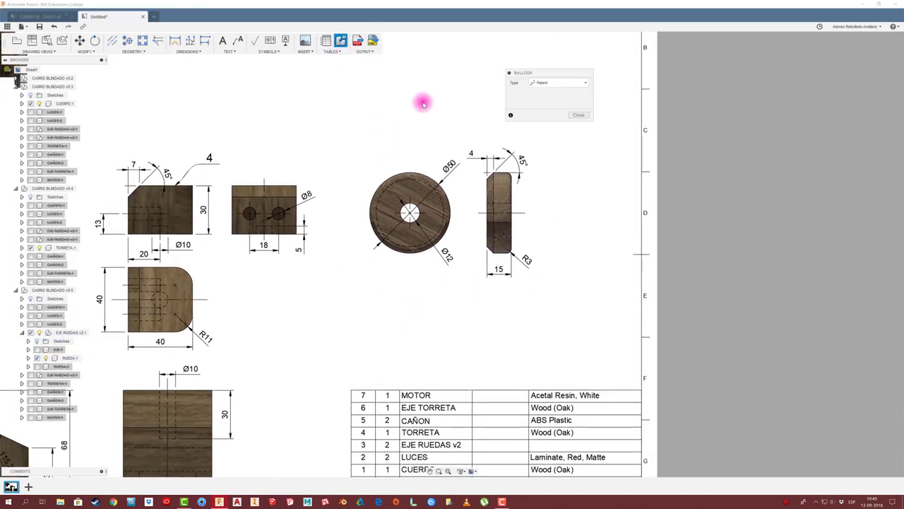
click(409, 172)
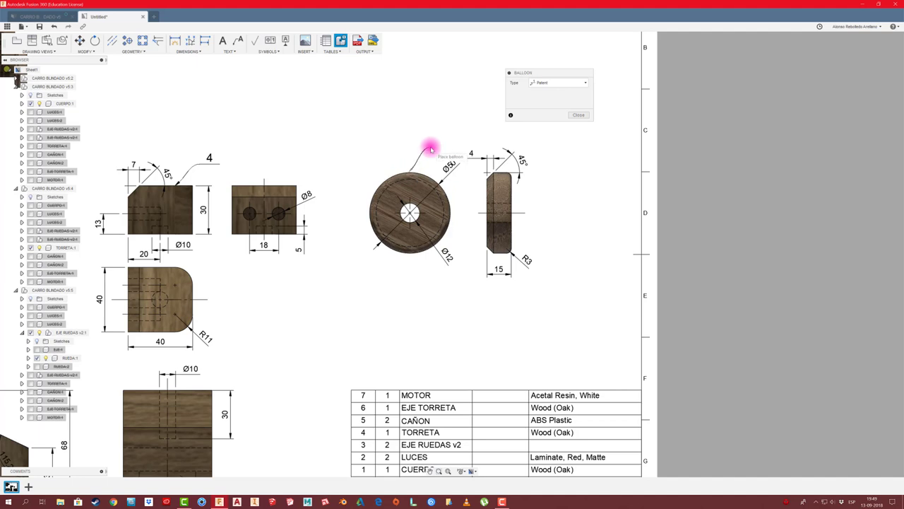
click(429, 148)
click(578, 115)
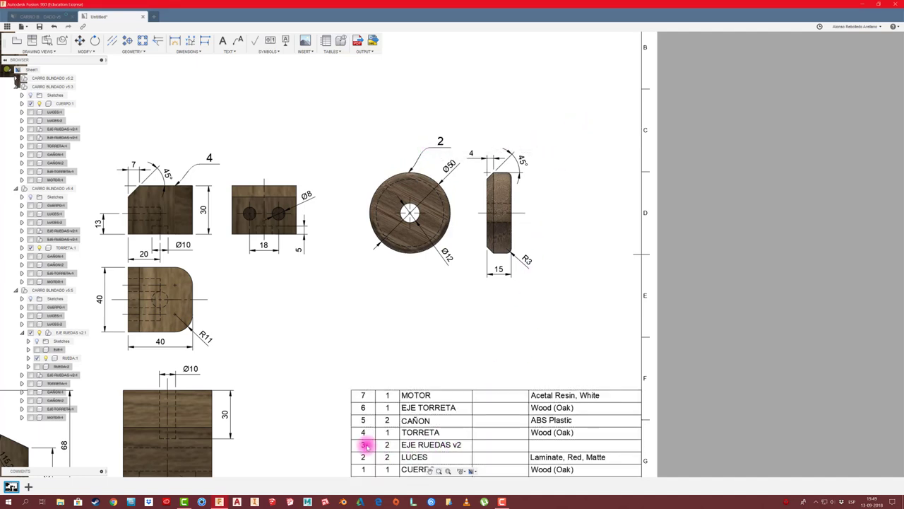
- Collapse the CARRO BLINDADO v5.4, v5.5 and v5.3 nodes in the Browser
scroll(385, 286, down, 4)
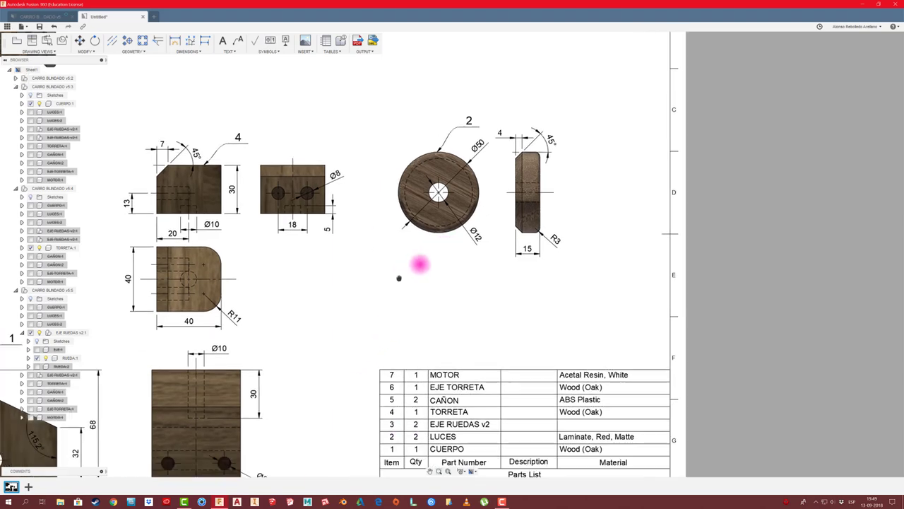
scroll(421, 265, down, 1)
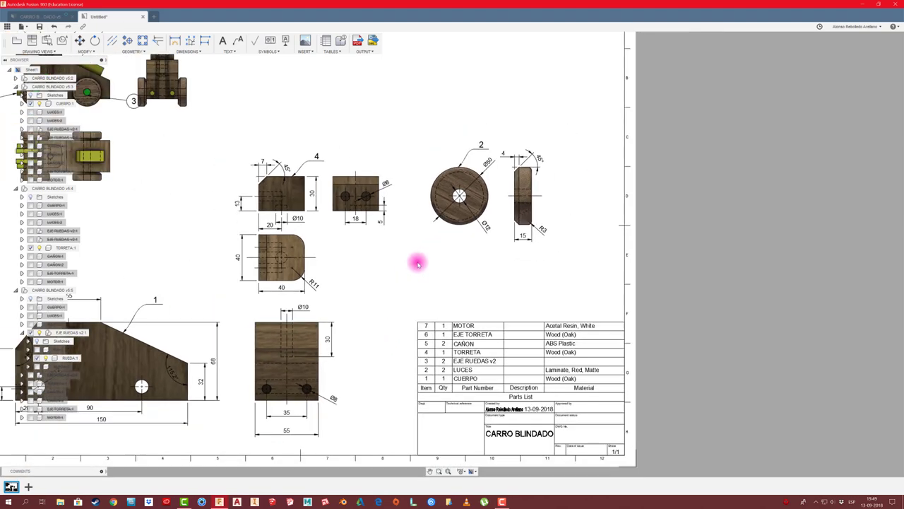
scroll(417, 259, down, 1)
scroll(414, 259, down, 1)
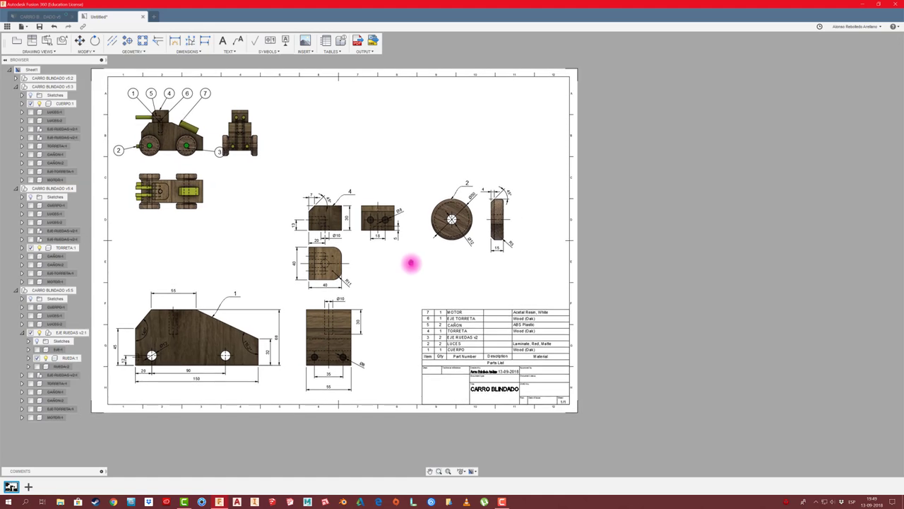
scroll(412, 266, up, 1)
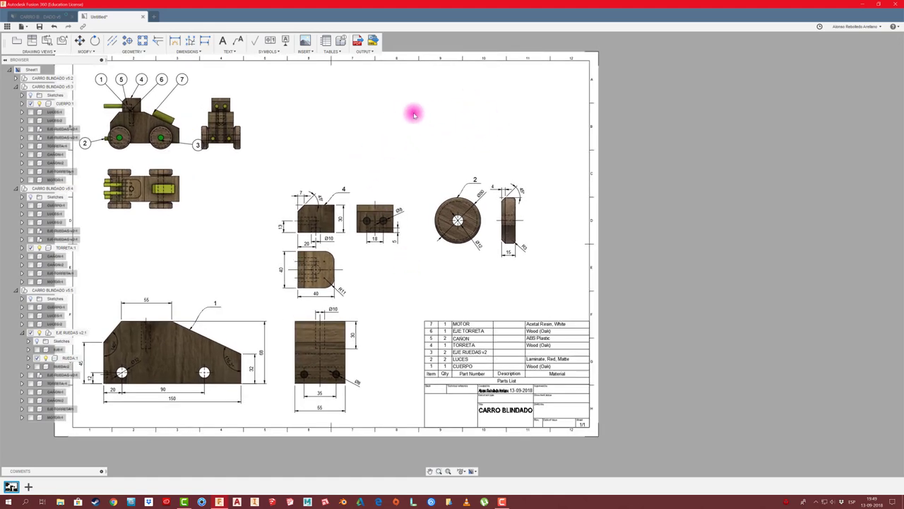
click(15, 188)
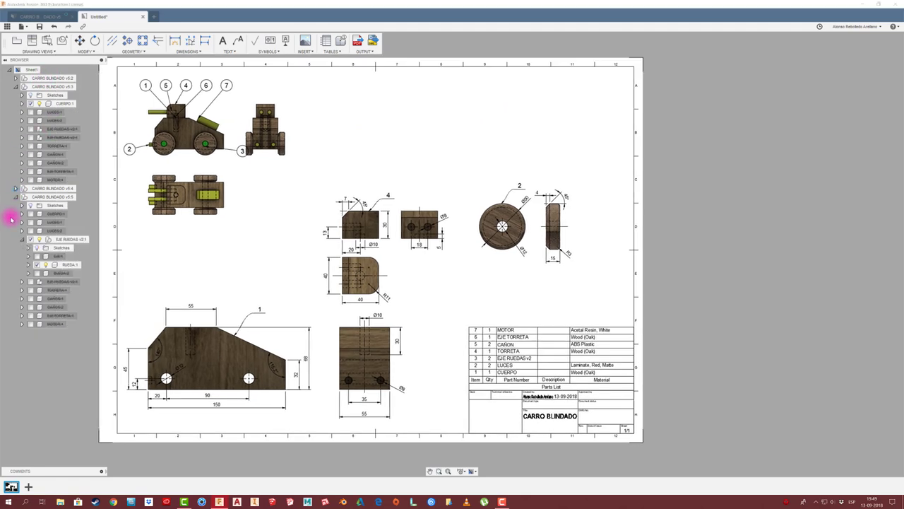
click(17, 197)
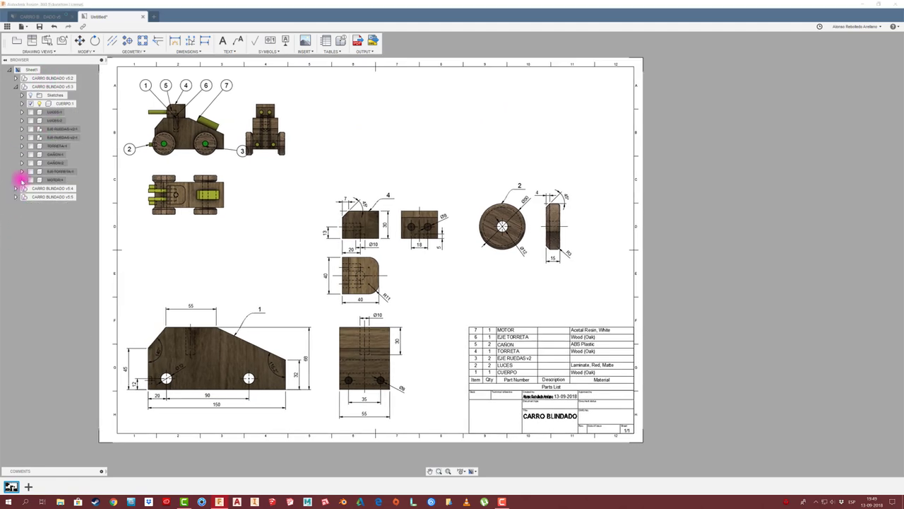
click(15, 86)
- Collapse and re-expand Sheet1 so it lists its four references, then begin a new base view
click(12, 70)
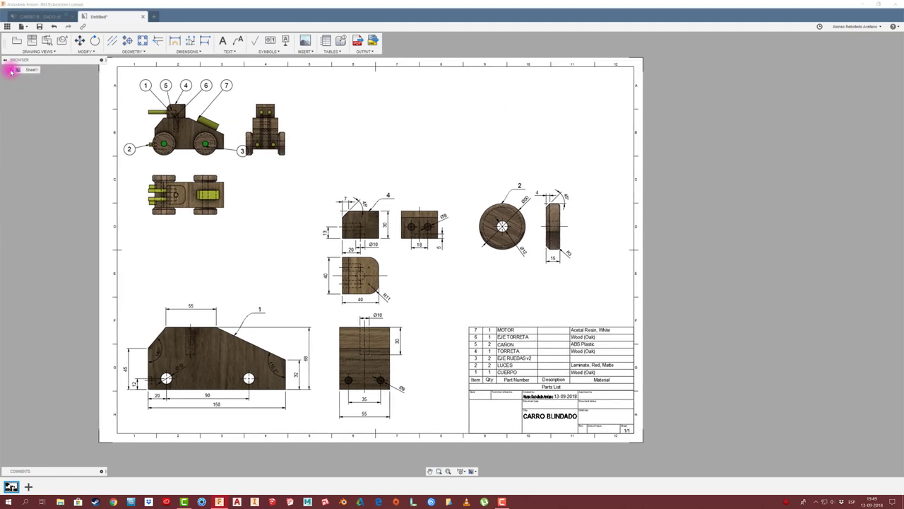
click(12, 70)
click(16, 41)
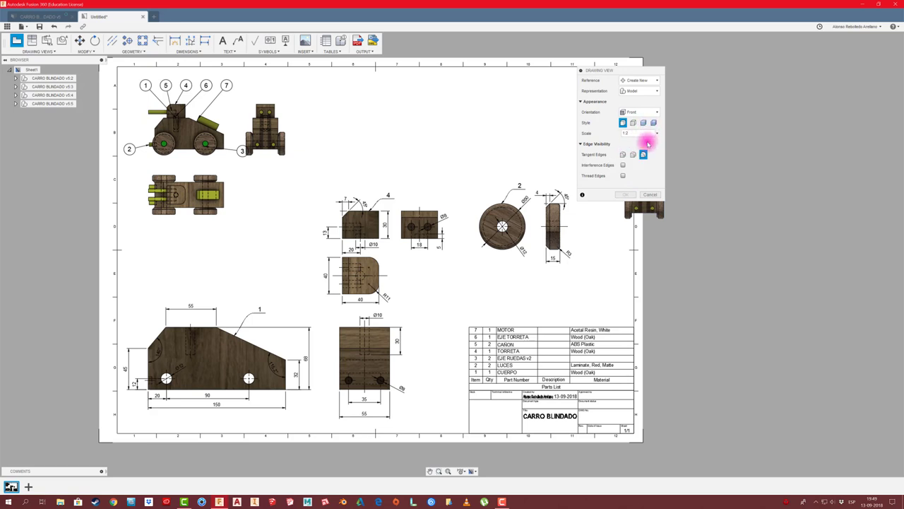
- Place a Right-oriented 1:1 base view of the car at the sheet's upper right
click(657, 112)
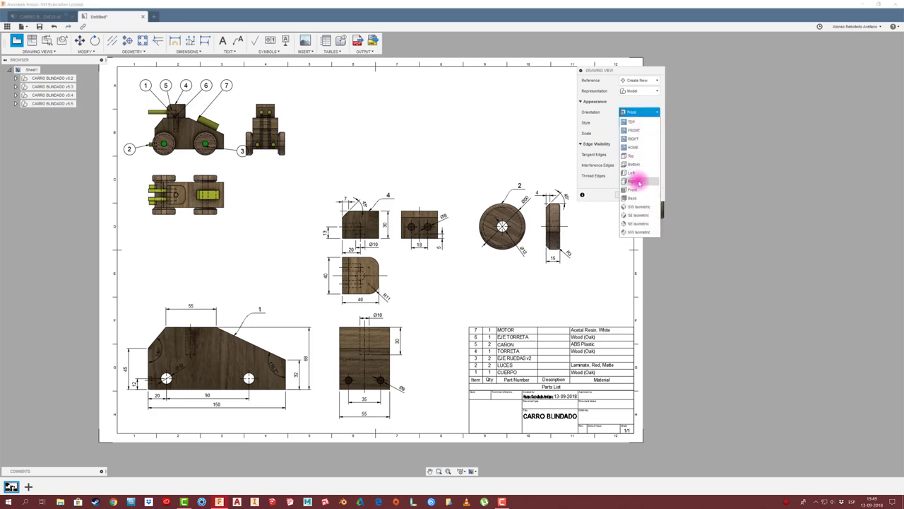
click(639, 183)
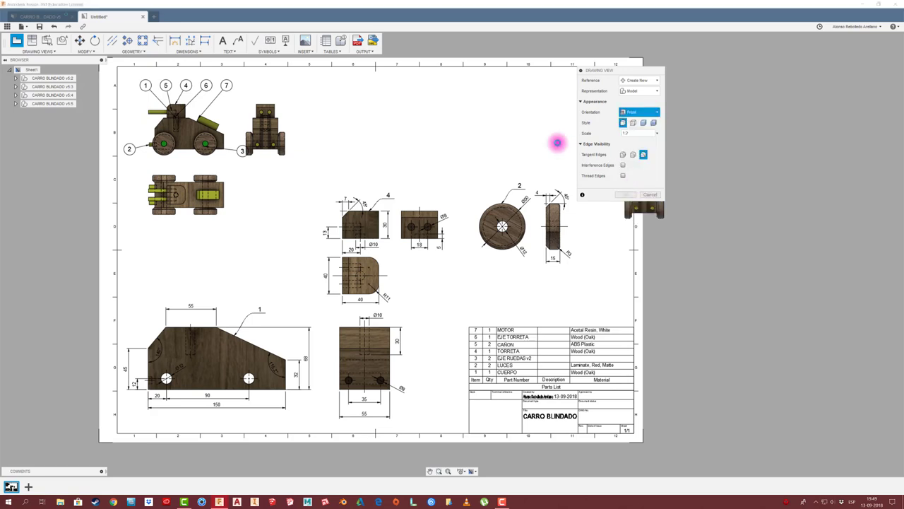
click(657, 133)
click(636, 142)
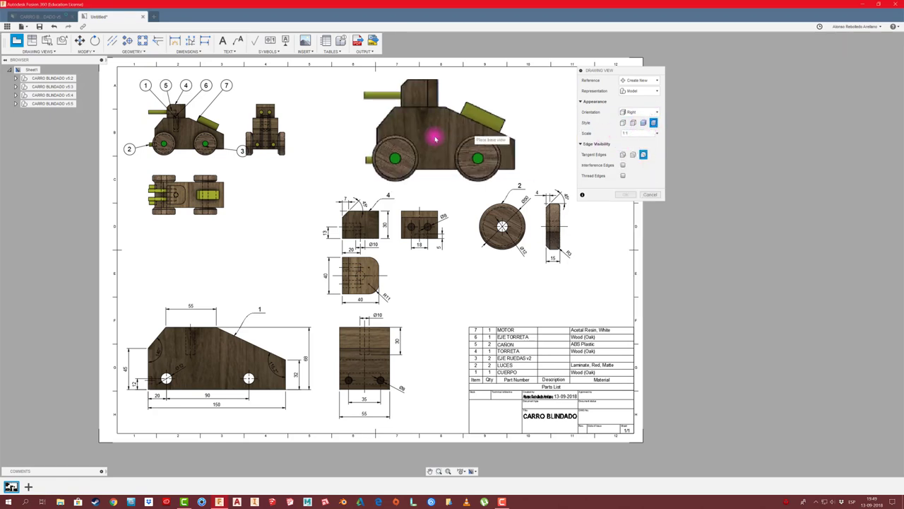
click(424, 138)
click(624, 194)
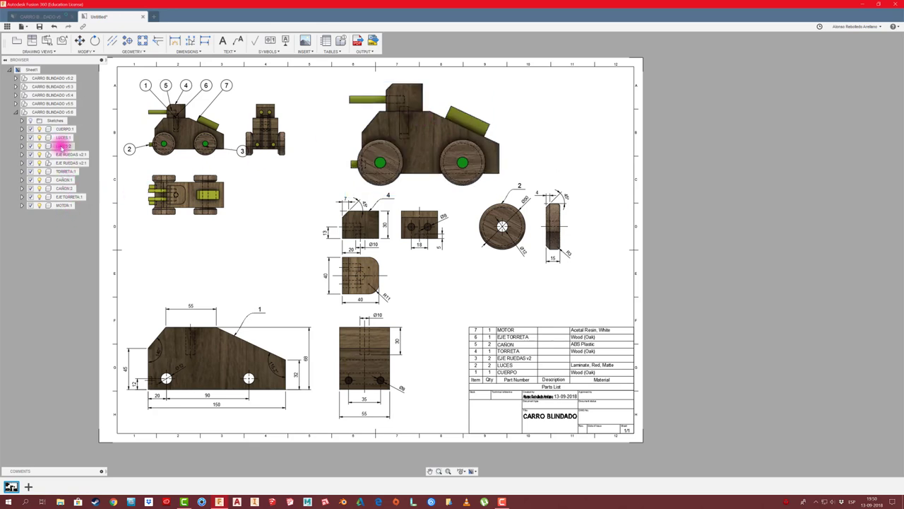
right_click(61, 146)
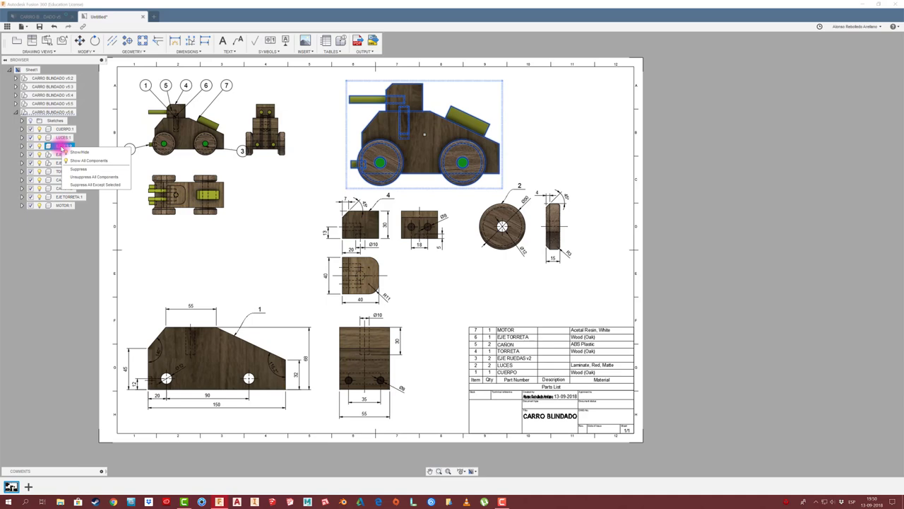
- Isolate the LUCES part in the new view and move it beside the R11 view
click(74, 185)
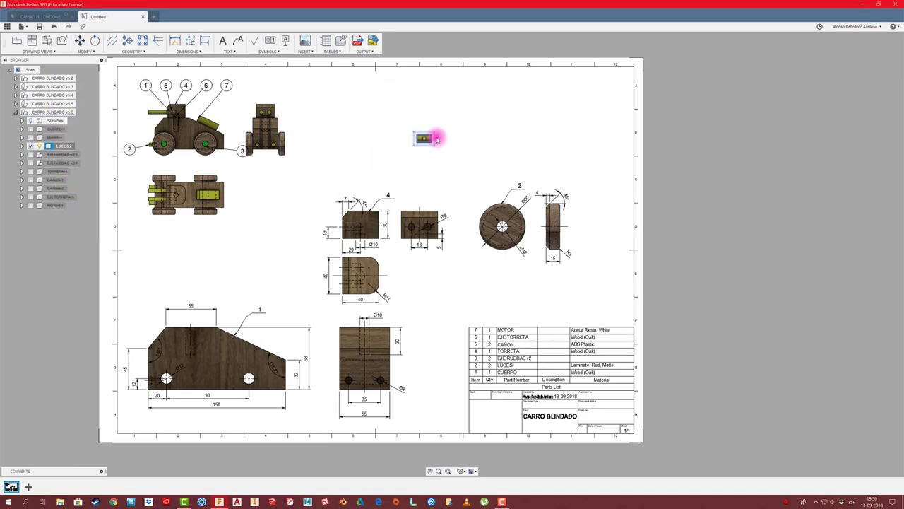
scroll(429, 143, up, 2)
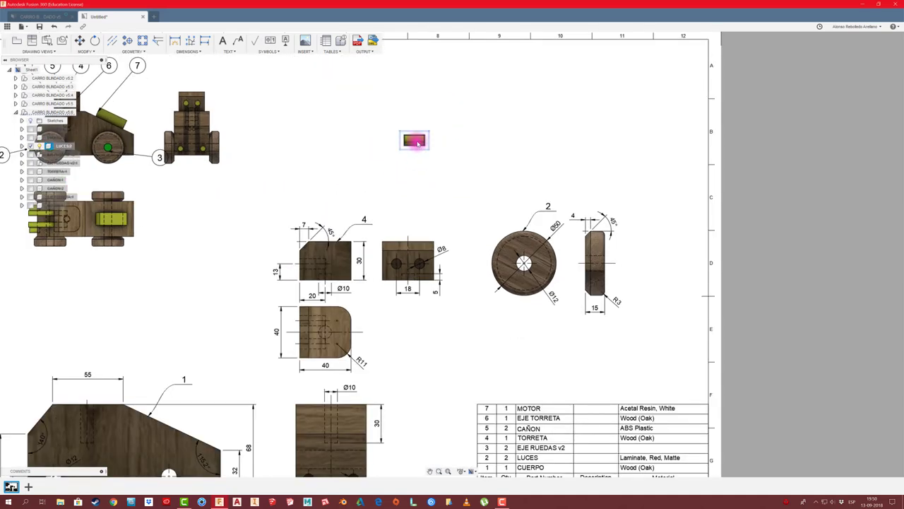
click(415, 141)
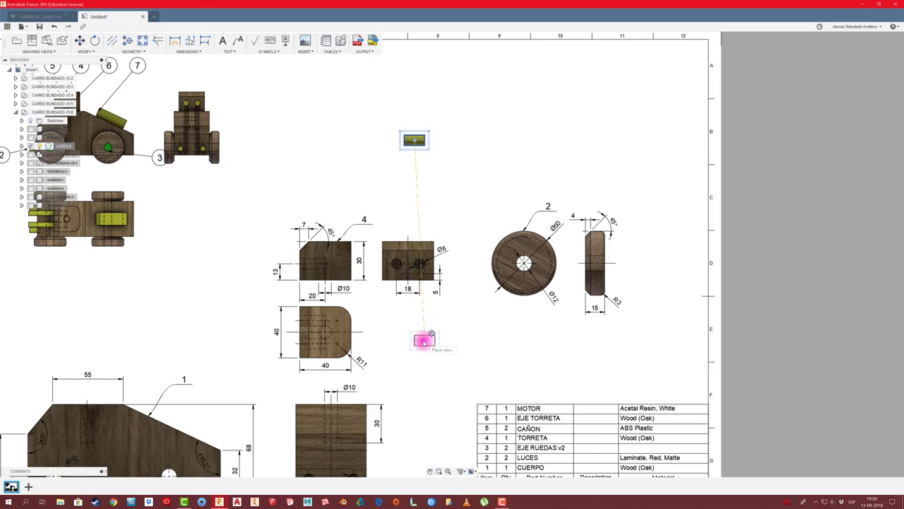
click(431, 342)
scroll(438, 344, up, 3)
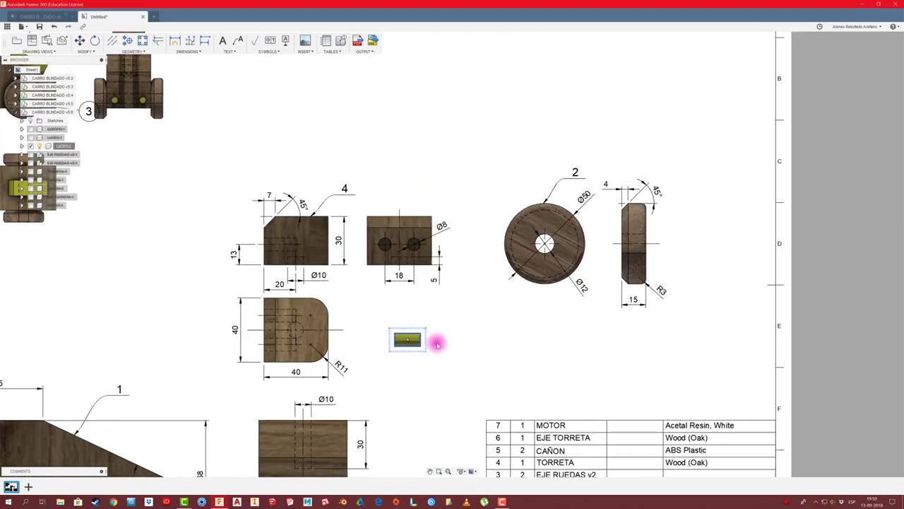
- Add a centerline and a balloon numbered 2 to the small LUCES part
click(111, 41)
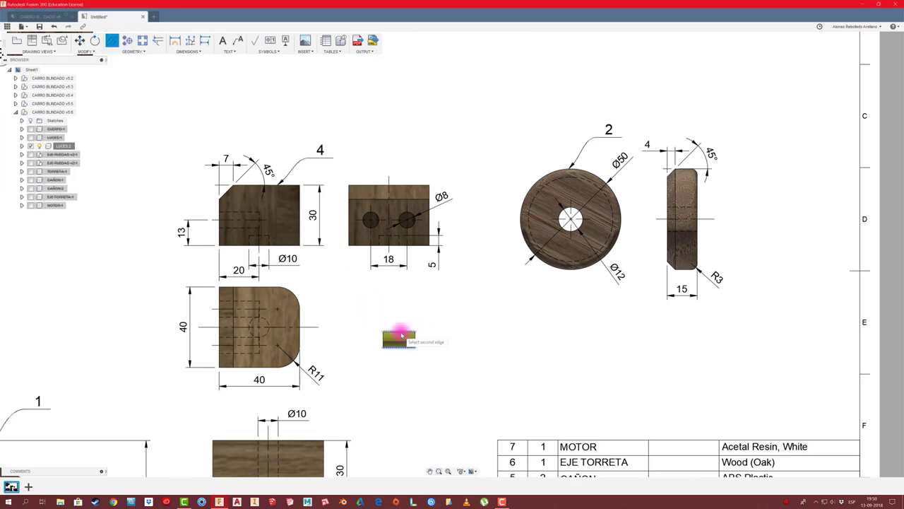
click(411, 344)
scroll(428, 343, up, 2)
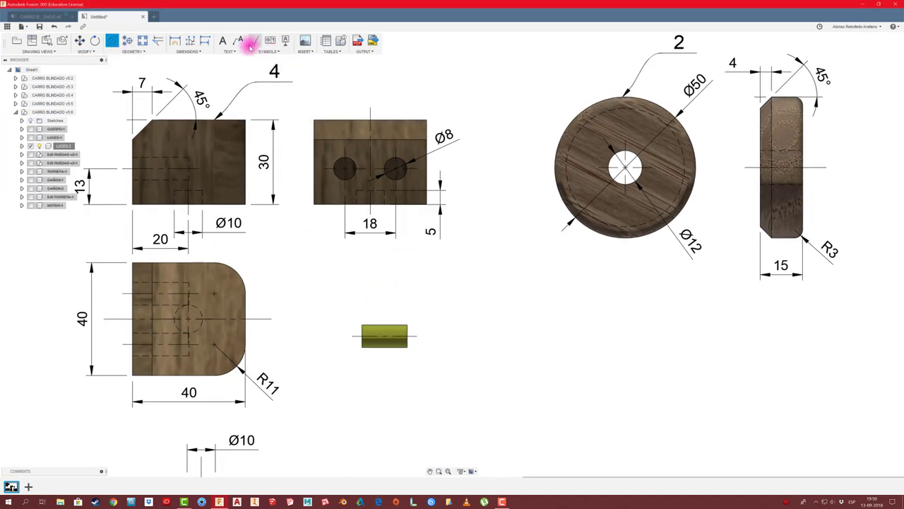
click(340, 40)
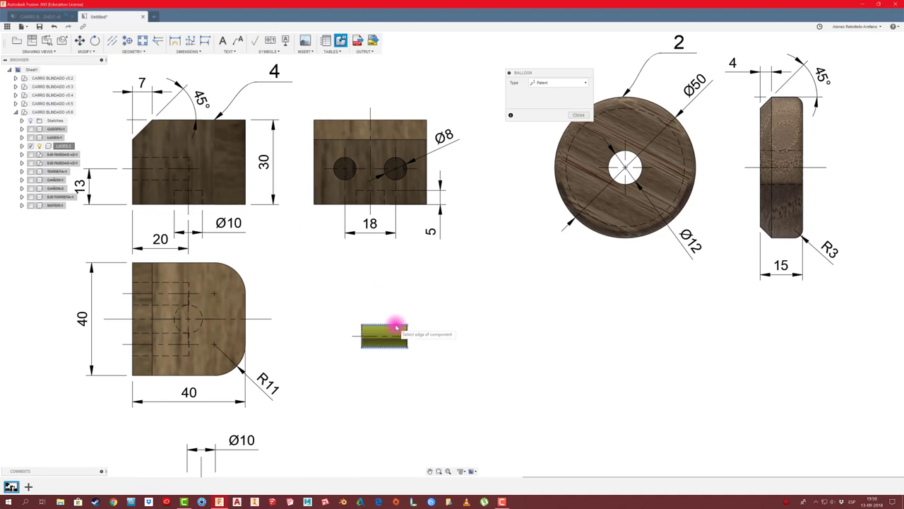
click(397, 326)
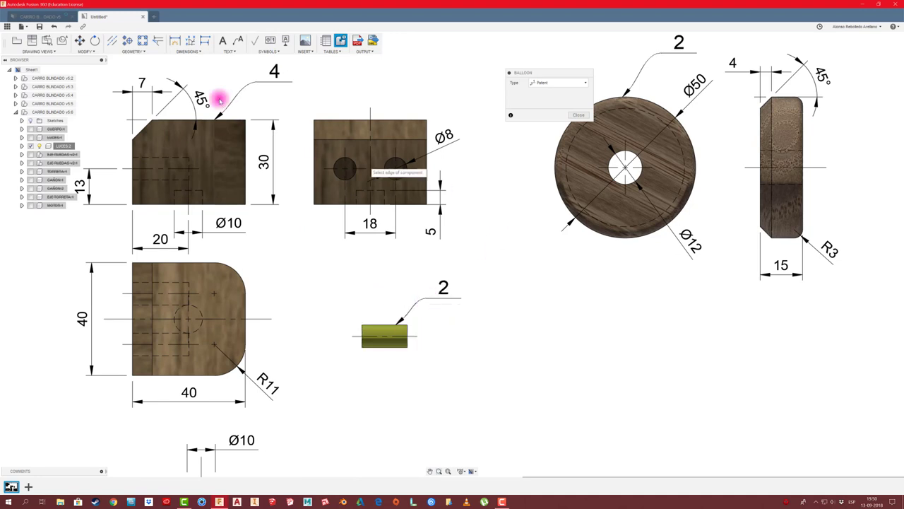
- Dimension the part's 16 length and 8 height
click(179, 40)
scroll(368, 346, up, 2)
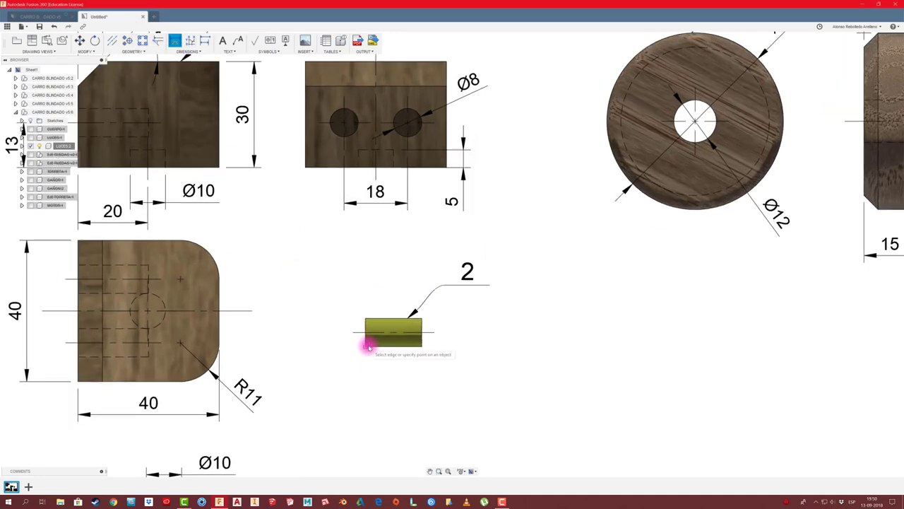
click(366, 347)
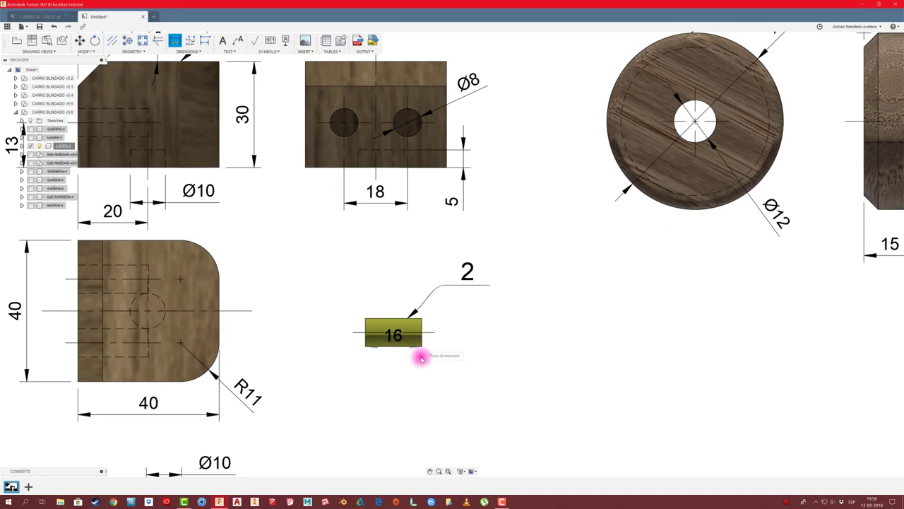
click(415, 372)
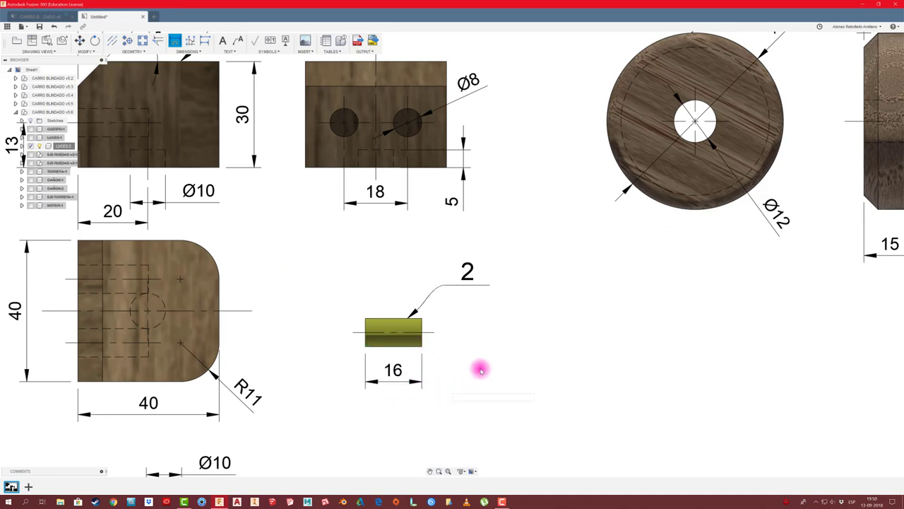
scroll(481, 370, down, 2)
scroll(480, 368, up, 2)
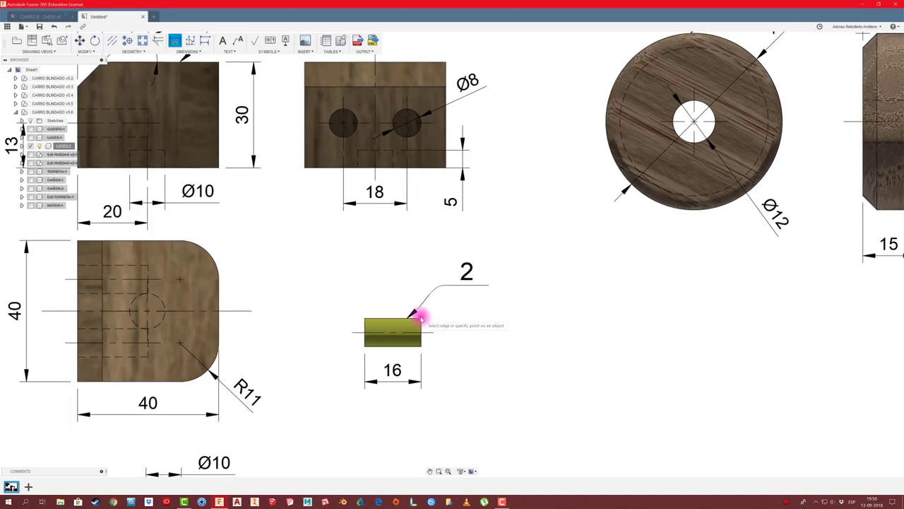
click(416, 309)
click(420, 345)
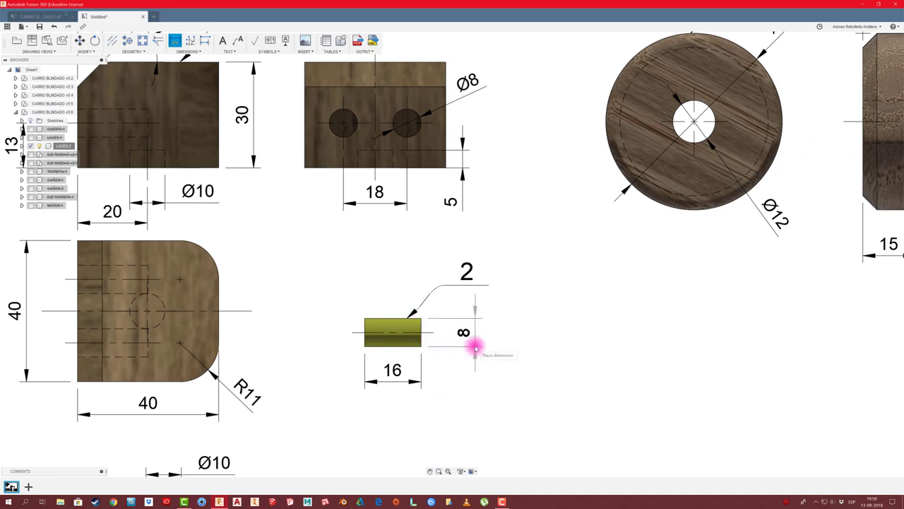
click(472, 343)
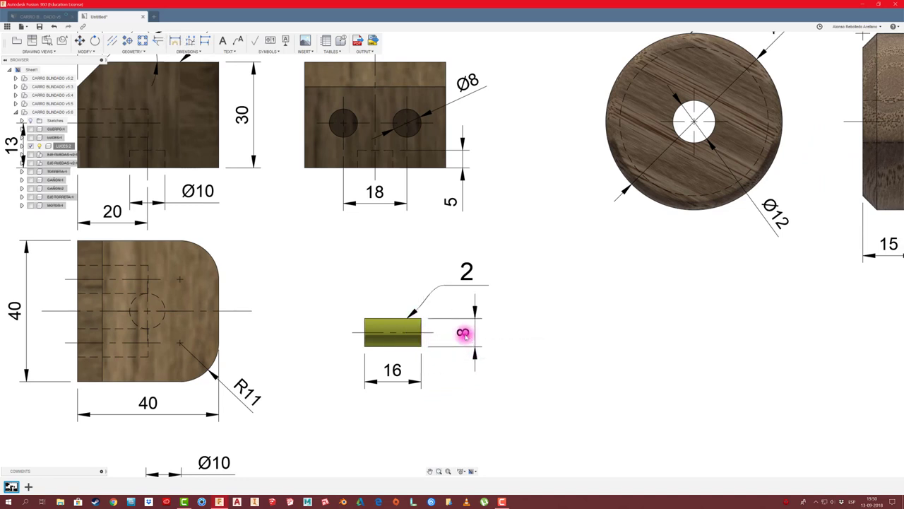
- Add the diameter symbol so the 8 dimension reads Ø8
double_click(462, 334)
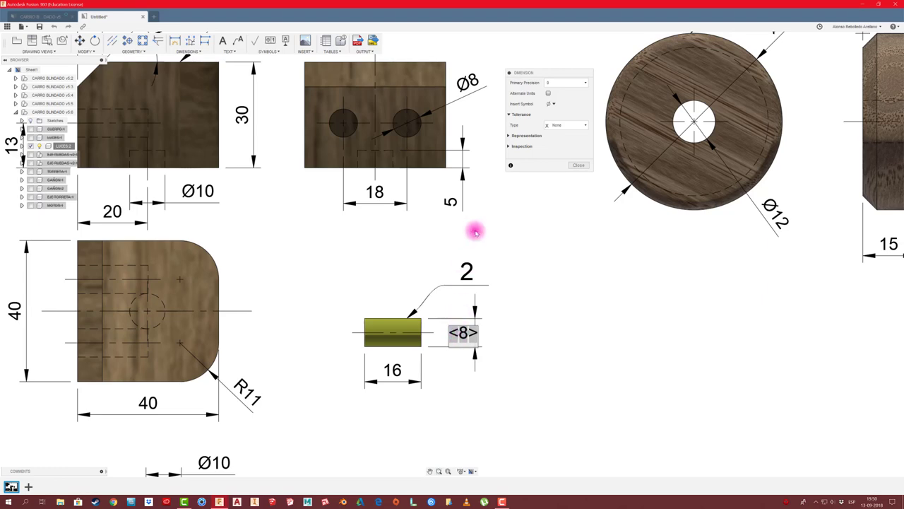
click(553, 104)
click(537, 124)
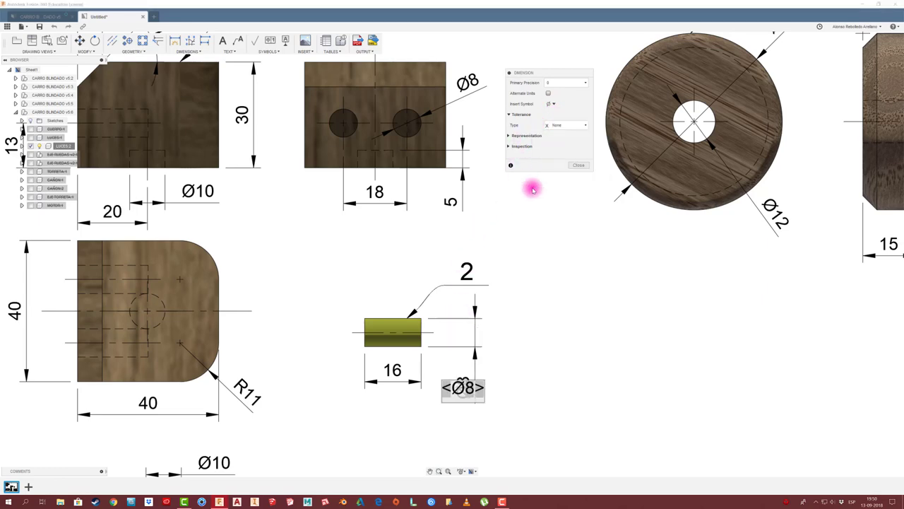
click(579, 164)
scroll(514, 344, down, 2)
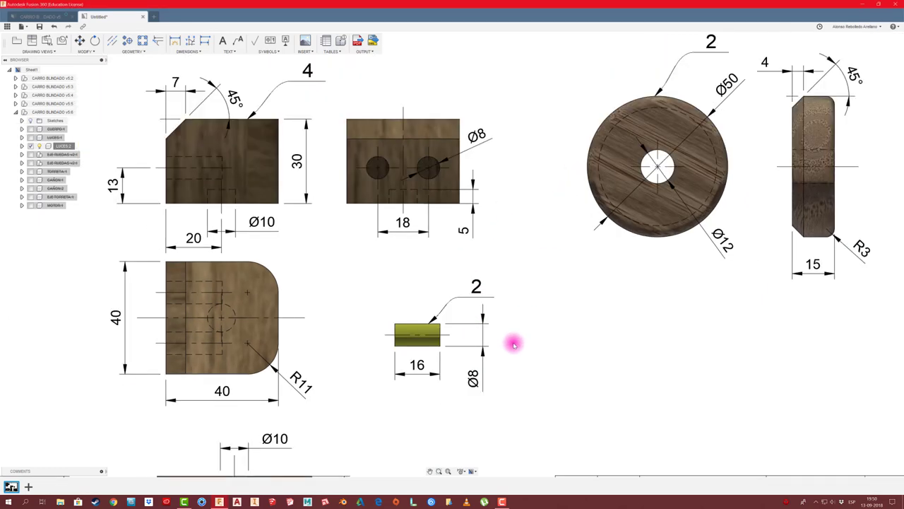
scroll(513, 344, down, 2)
scroll(520, 342, down, 2)
- Place a 1:1 Right view of the whole car, shaded with hidden edges, near the sheet's top
scroll(523, 328, down, 1)
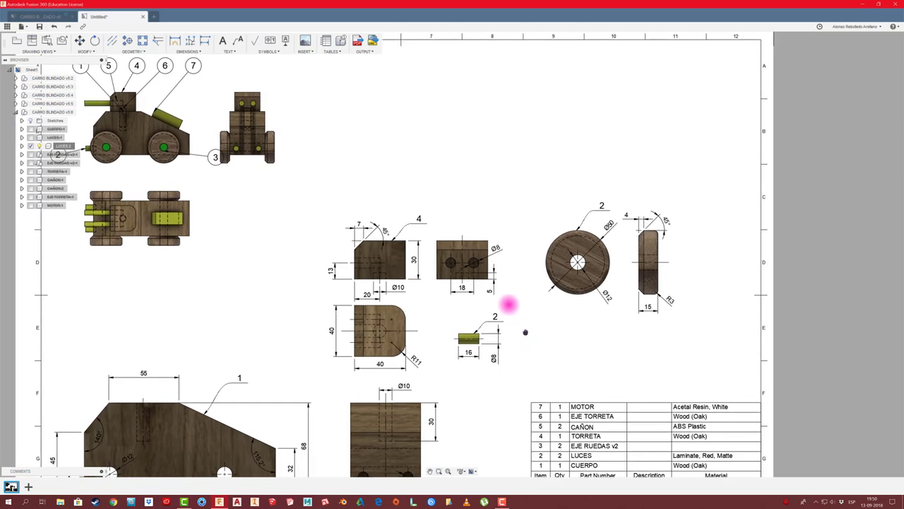
scroll(511, 303, down, 1)
scroll(510, 309, down, 1)
scroll(515, 313, down, 1)
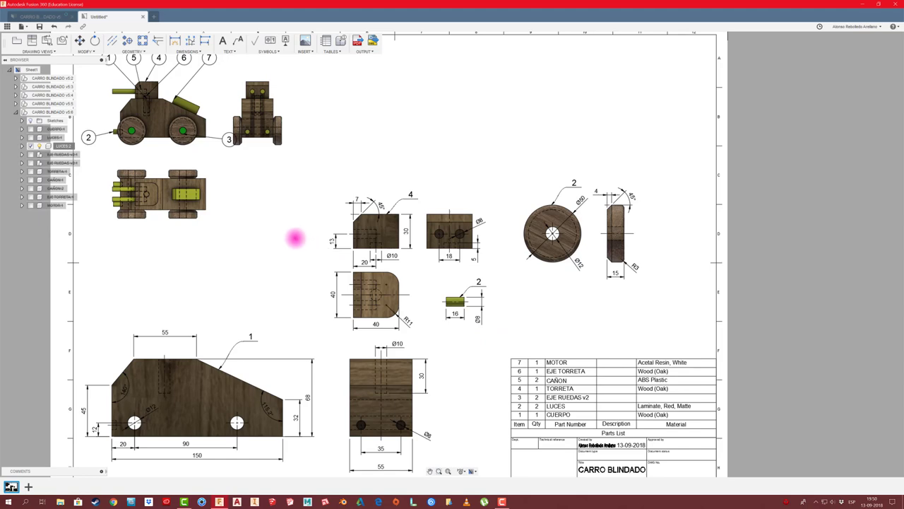
scroll(297, 251, up, 1)
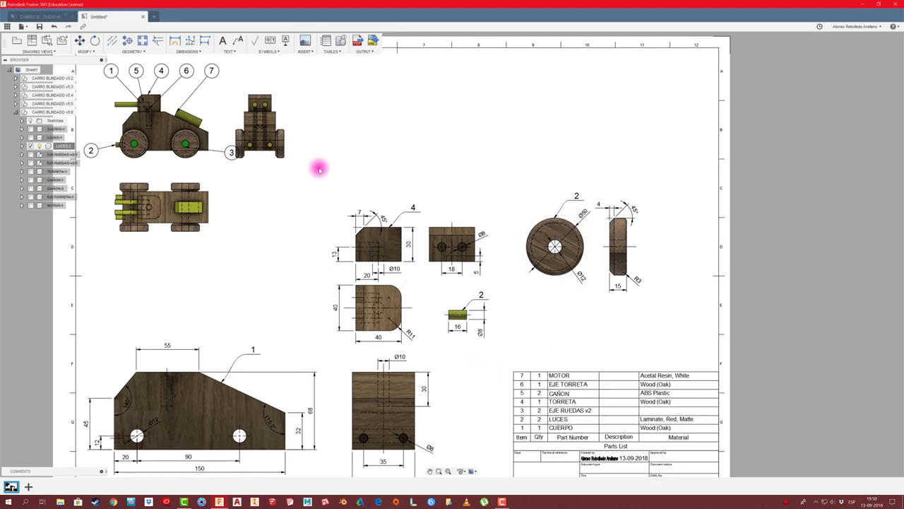
click(16, 41)
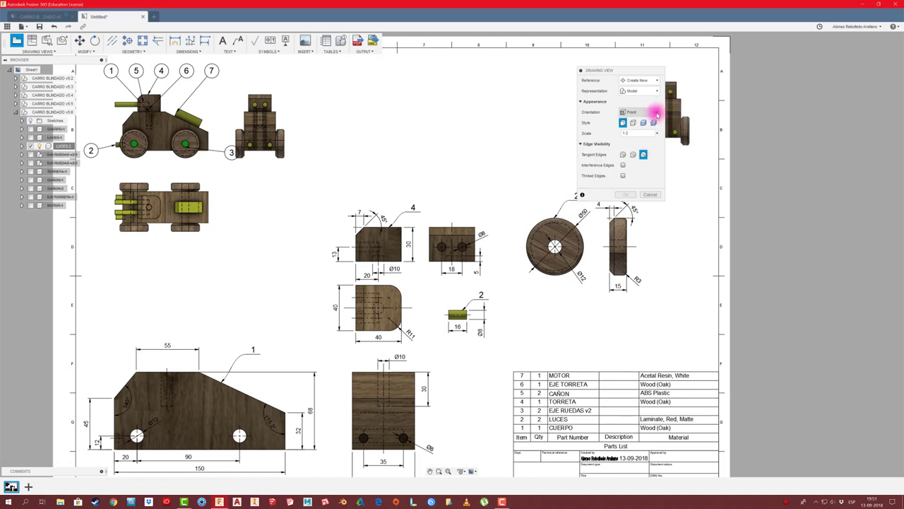
click(656, 113)
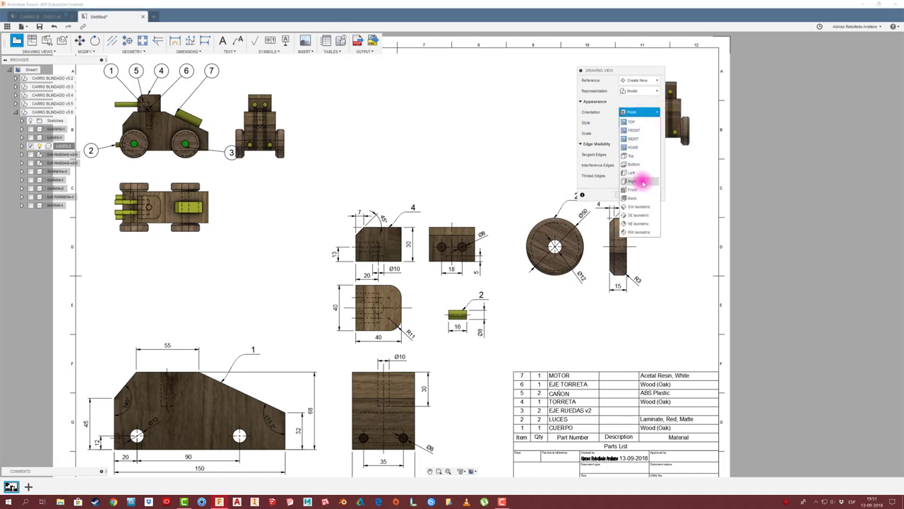
click(642, 183)
click(657, 134)
click(639, 142)
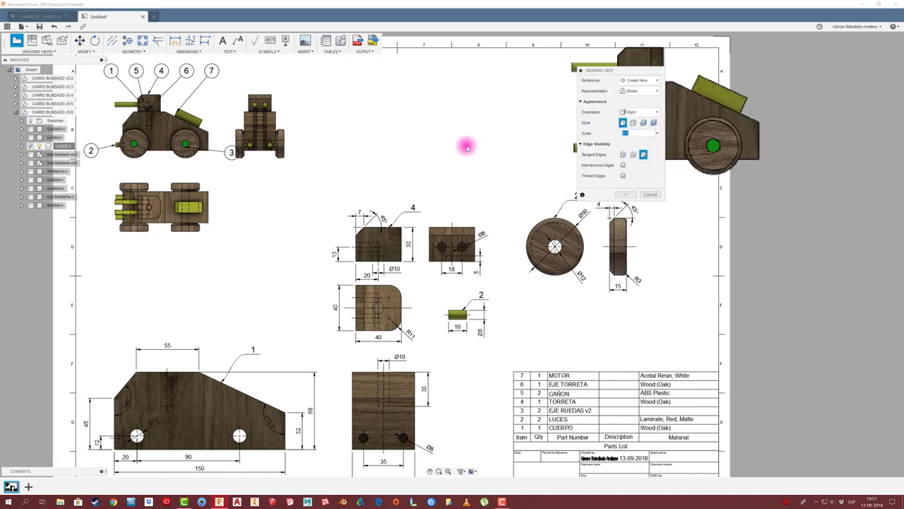
click(653, 124)
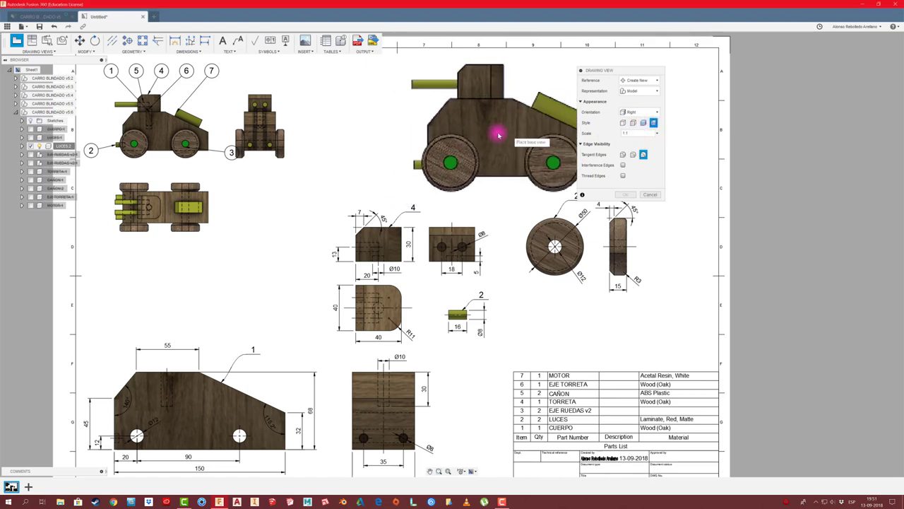
click(627, 195)
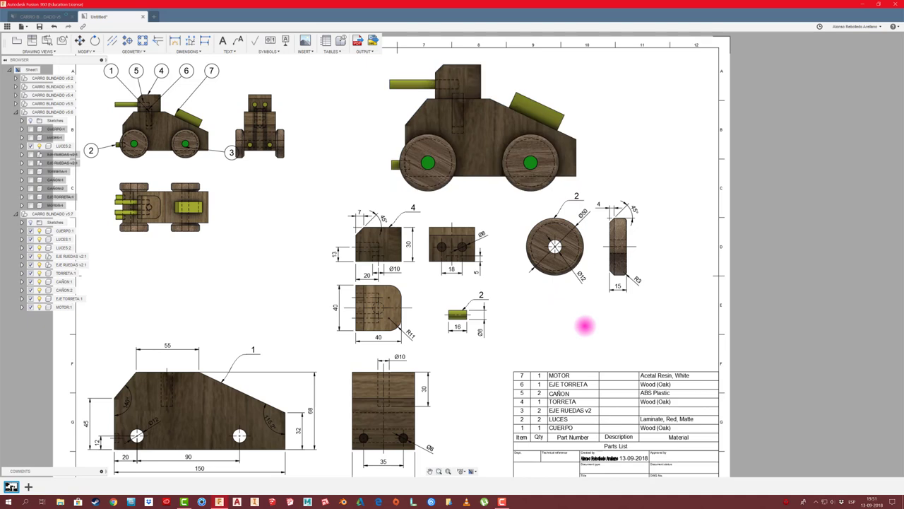
click(483, 189)
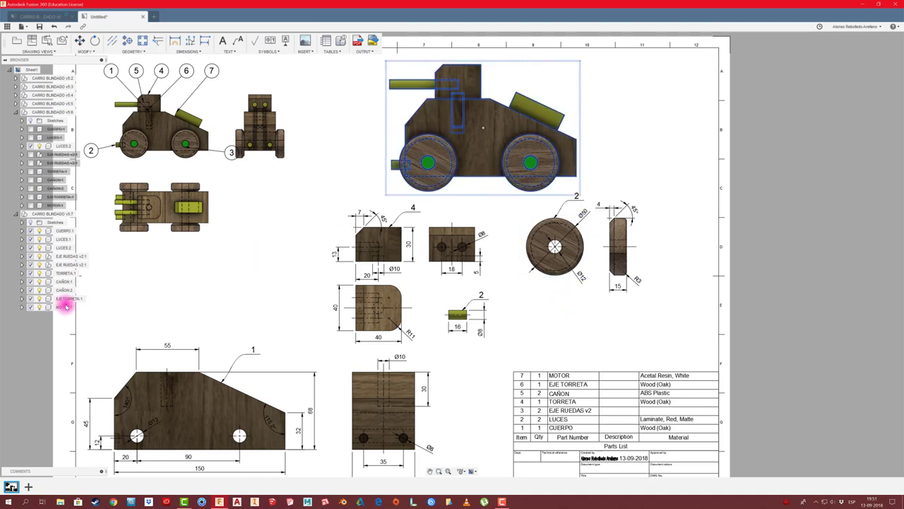
- Suppress all but CAÑON in the view and project a cannon view beside the small part
right_click(63, 282)
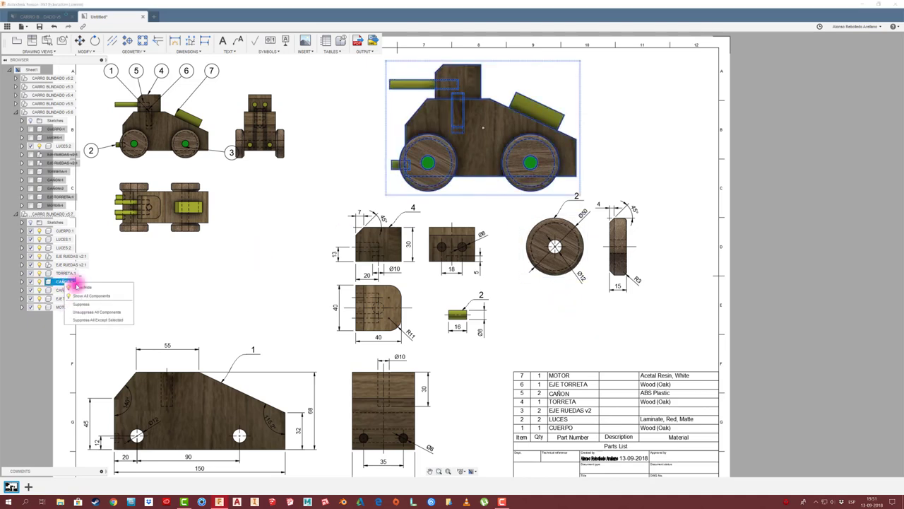
click(82, 314)
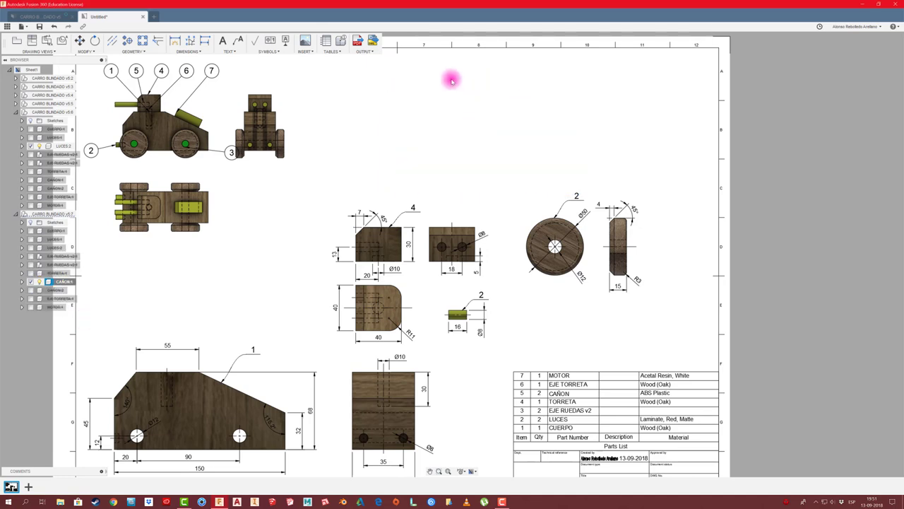
click(484, 134)
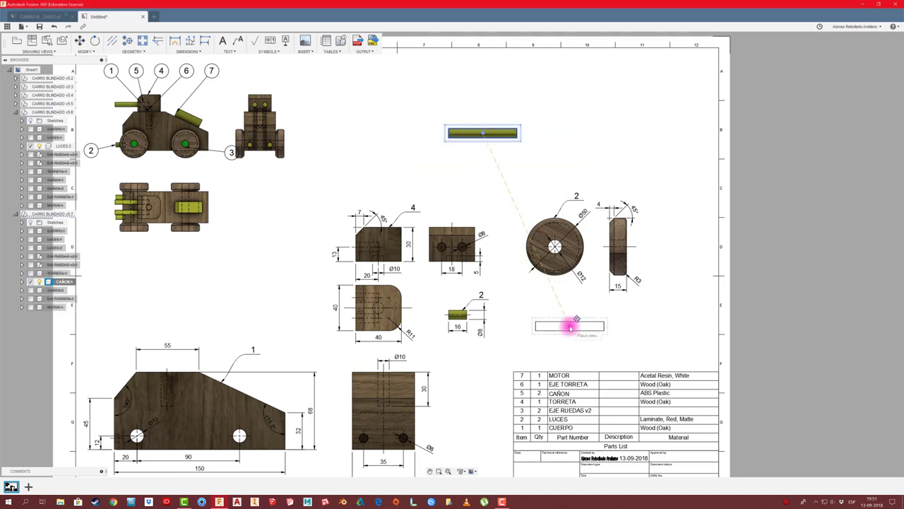
click(570, 327)
scroll(569, 332, up, 2)
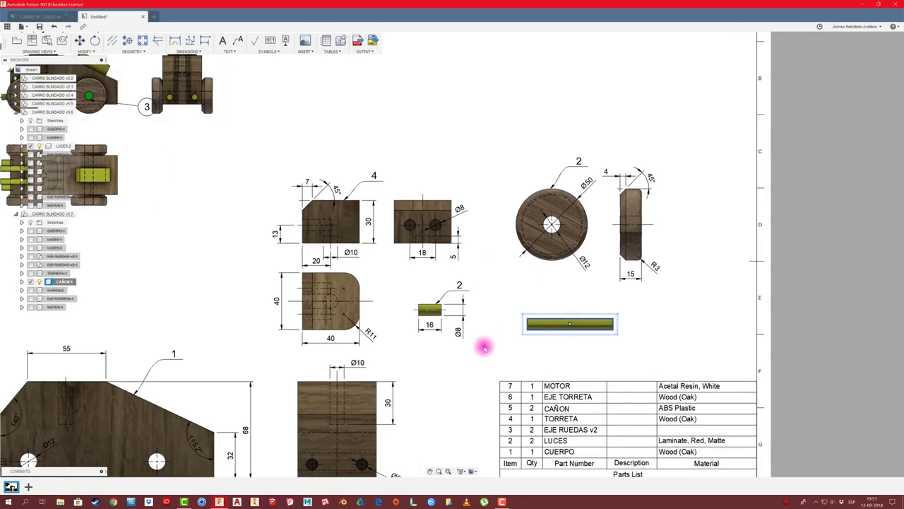
click(513, 342)
scroll(567, 339, up, 1)
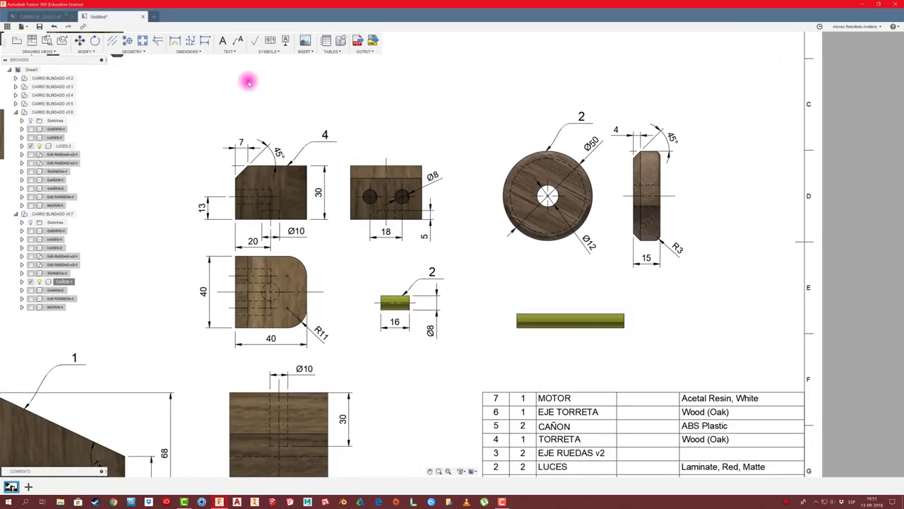
- Dimension the cannon bar's 60 length above it
click(175, 41)
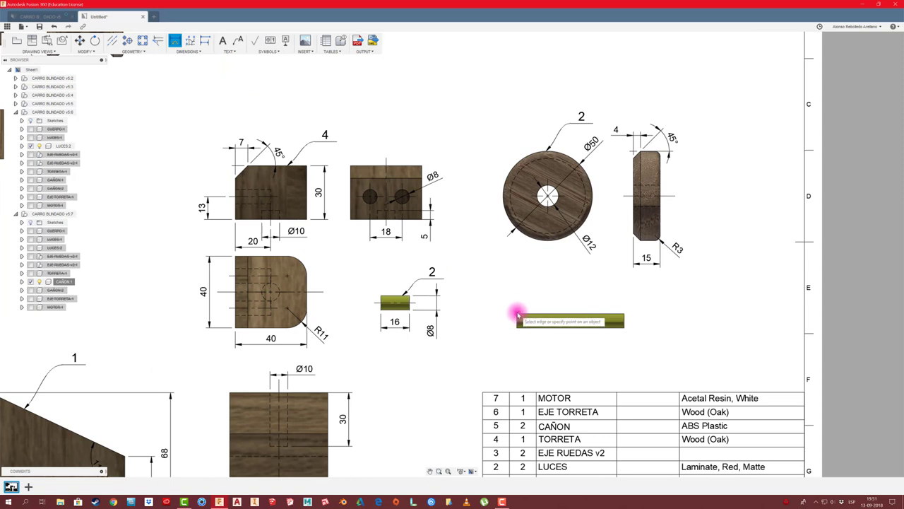
click(519, 315)
click(625, 315)
click(615, 296)
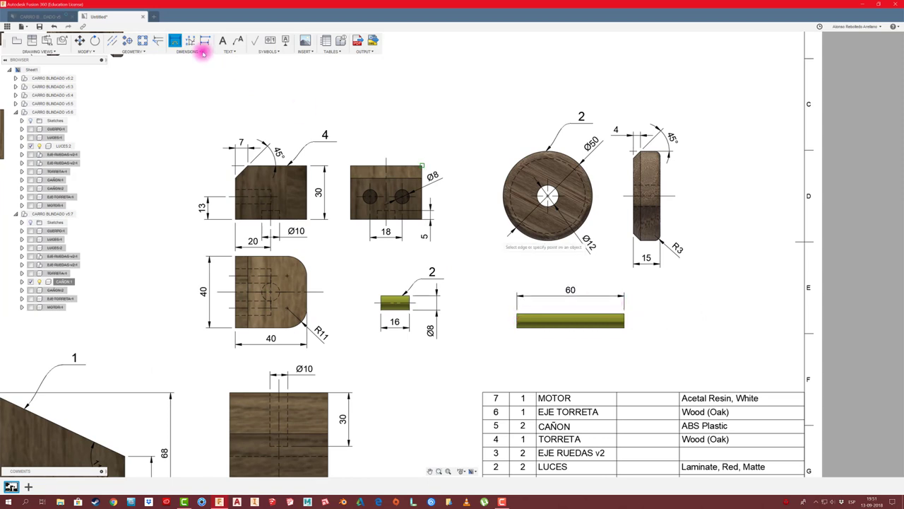
- Attach balloon 5 to the cannon bar
click(112, 41)
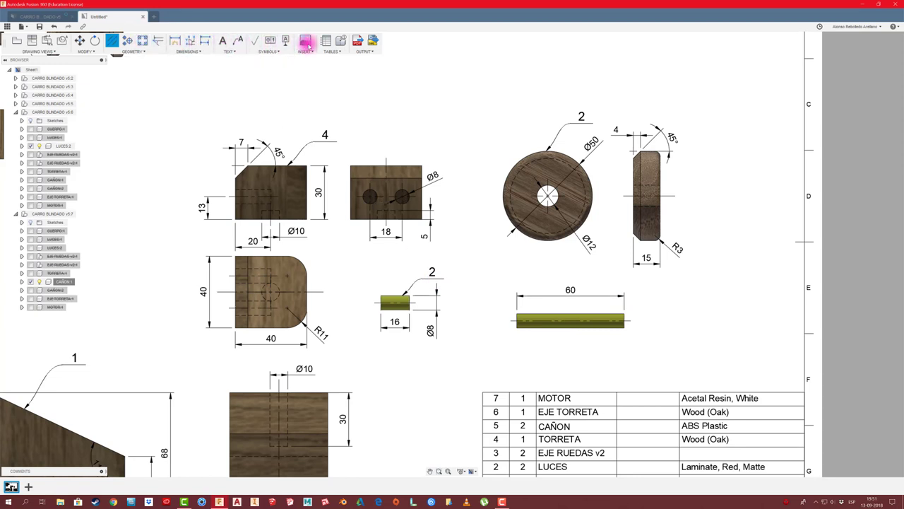
click(341, 41)
click(560, 327)
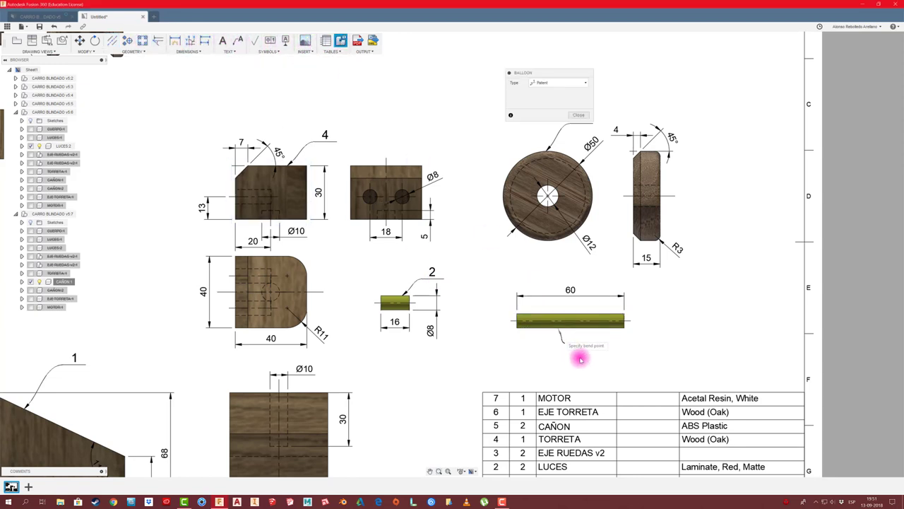
click(587, 358)
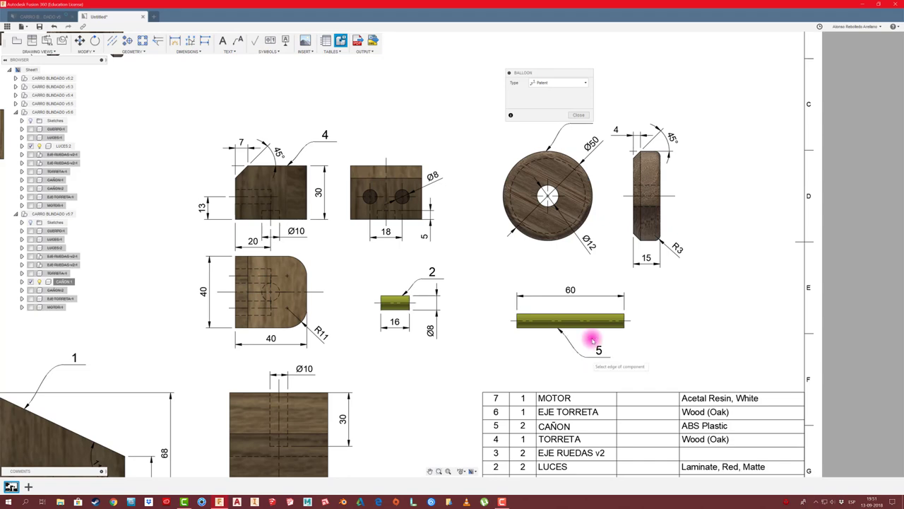
click(578, 115)
- Add an Ø8 diameter dimension at the bar's right end
click(177, 41)
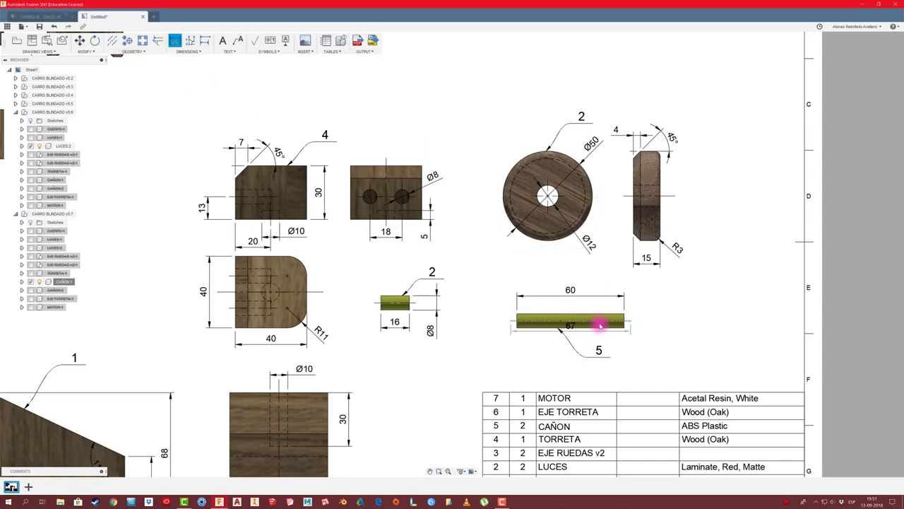
scroll(600, 332, up, 3)
click(670, 335)
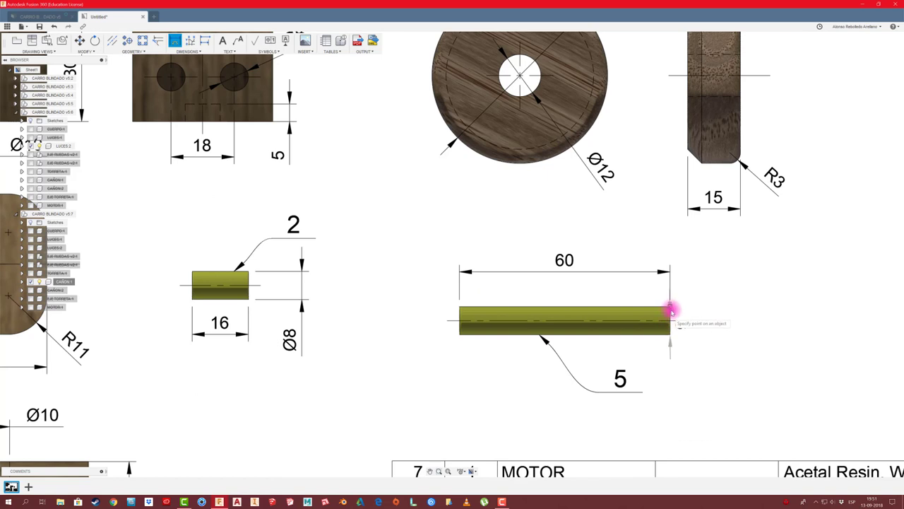
click(671, 306)
click(728, 320)
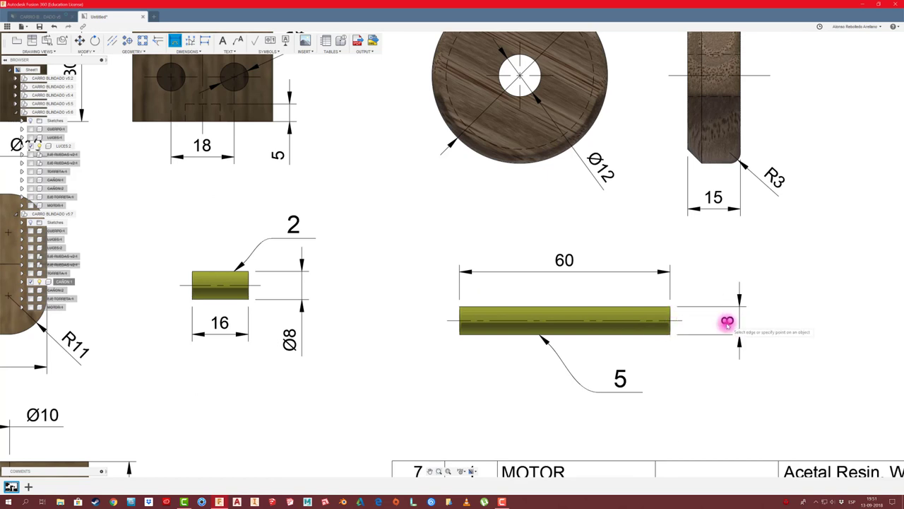
double_click(728, 321)
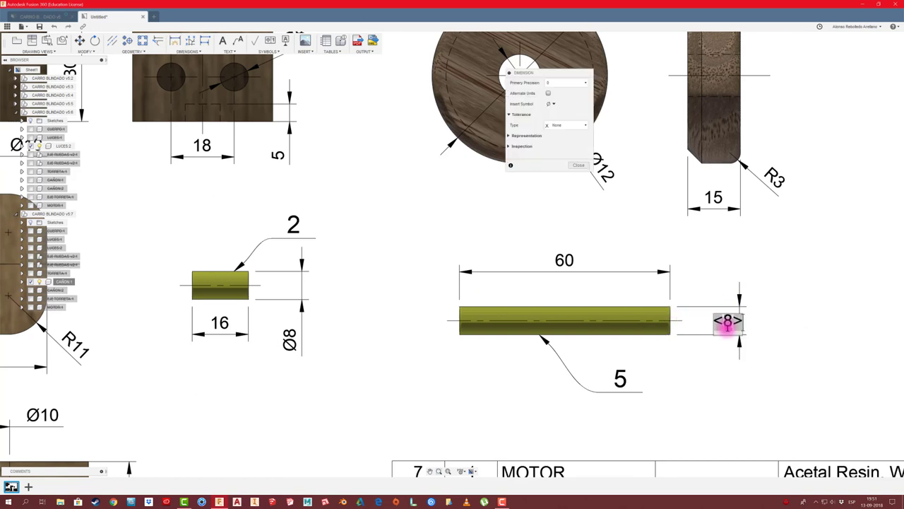
click(552, 104)
click(547, 115)
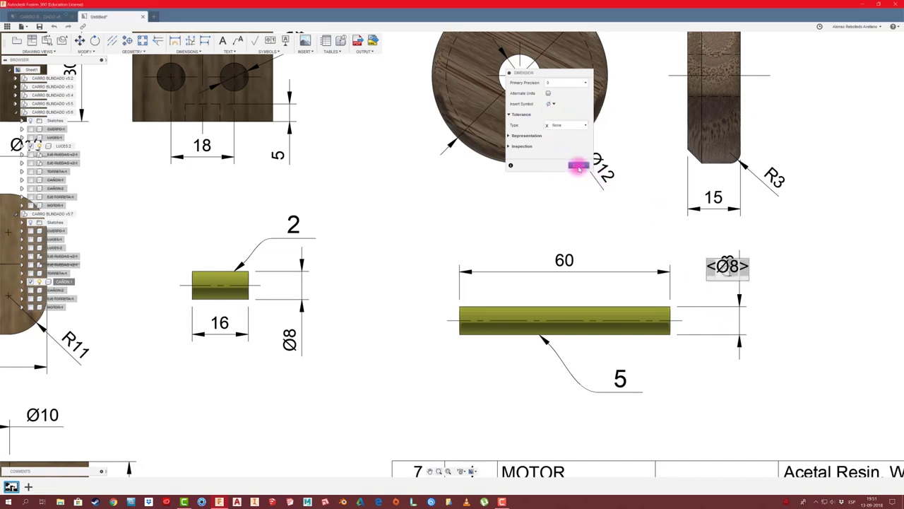
click(579, 167)
scroll(551, 269, down, 2)
scroll(494, 304, down, 2)
scroll(441, 309, down, 2)
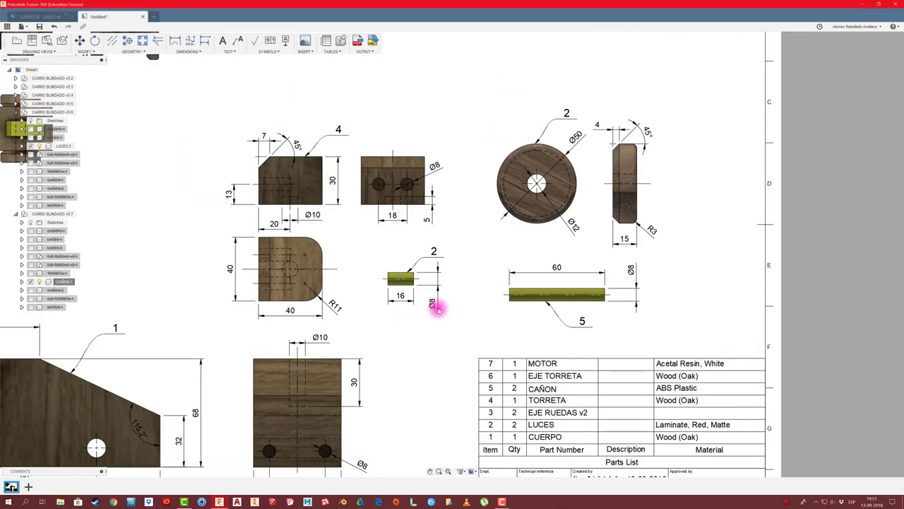
scroll(417, 280, down, 1)
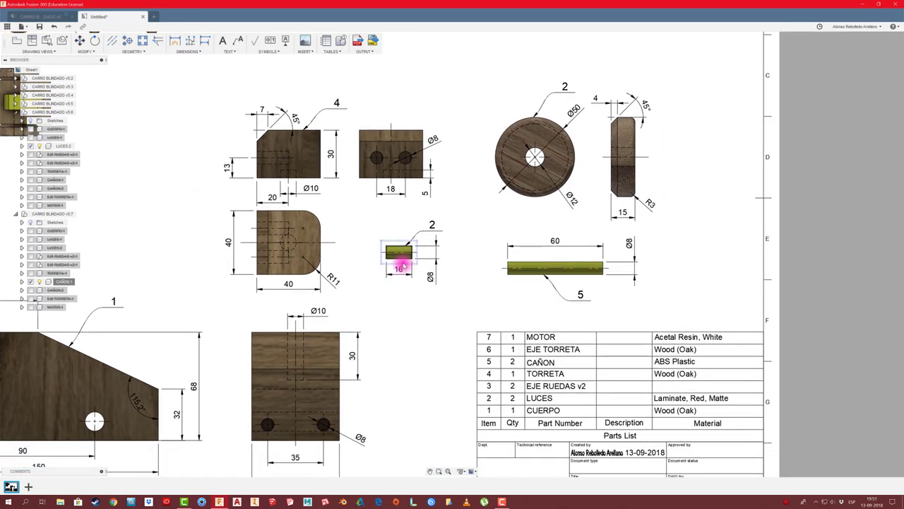
- Drag the small 16-long pin view down into alignment and collapse the v5.6 node
drag(400, 253, 402, 271)
scroll(470, 306, down, 1)
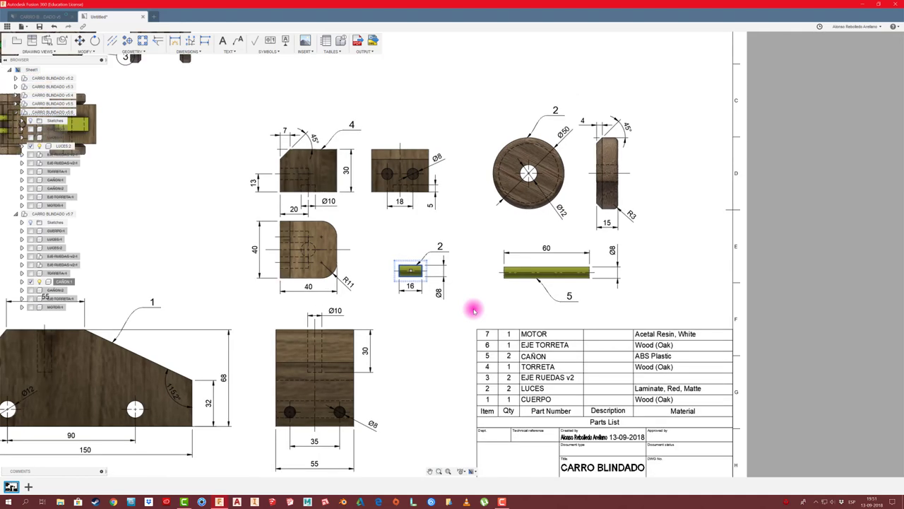
scroll(473, 309, down, 1)
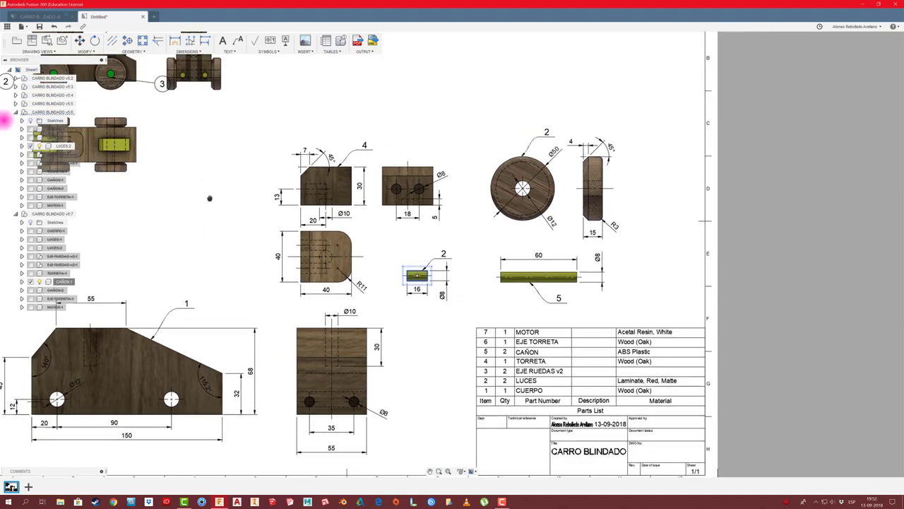
click(16, 112)
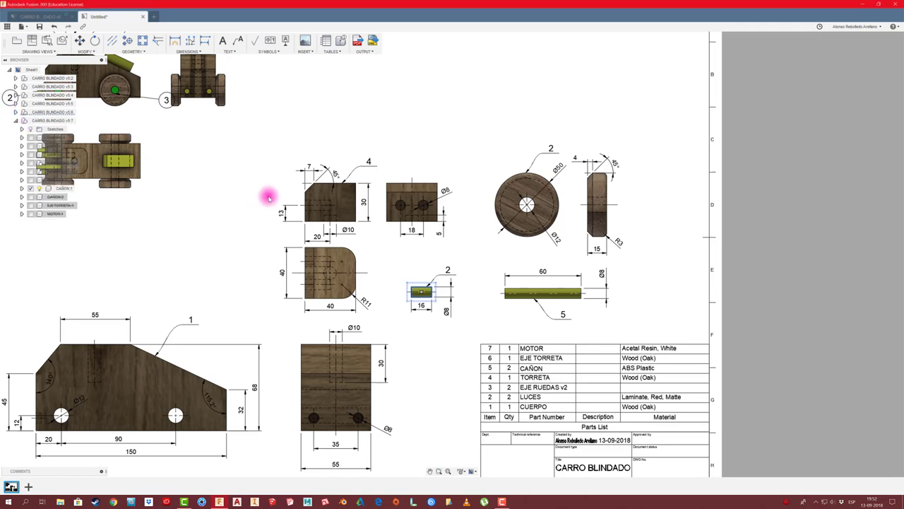
- Shift the CUERPO body side view slightly left on the sheet
scroll(254, 201, down, 3)
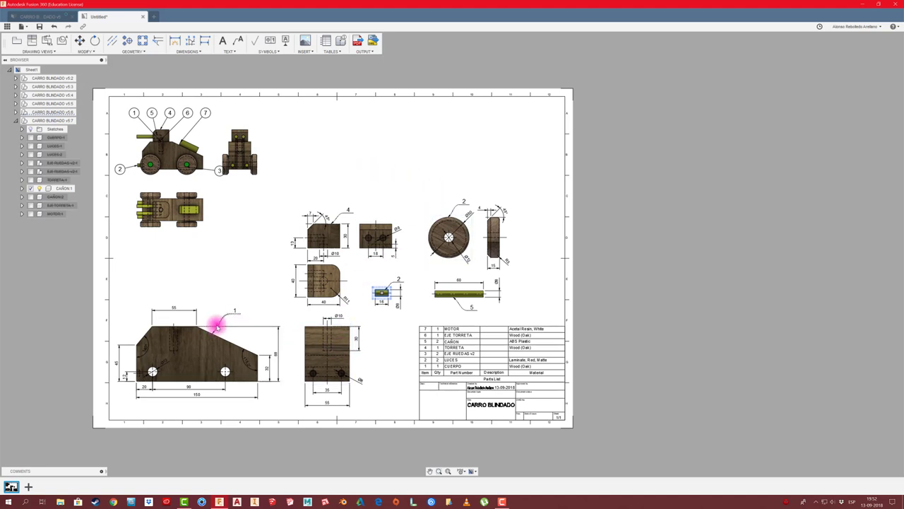
click(207, 360)
mouse_move(198, 355)
mouse_down()
mouse_move(192, 349)
mouse_move(195, 363)
mouse_up()
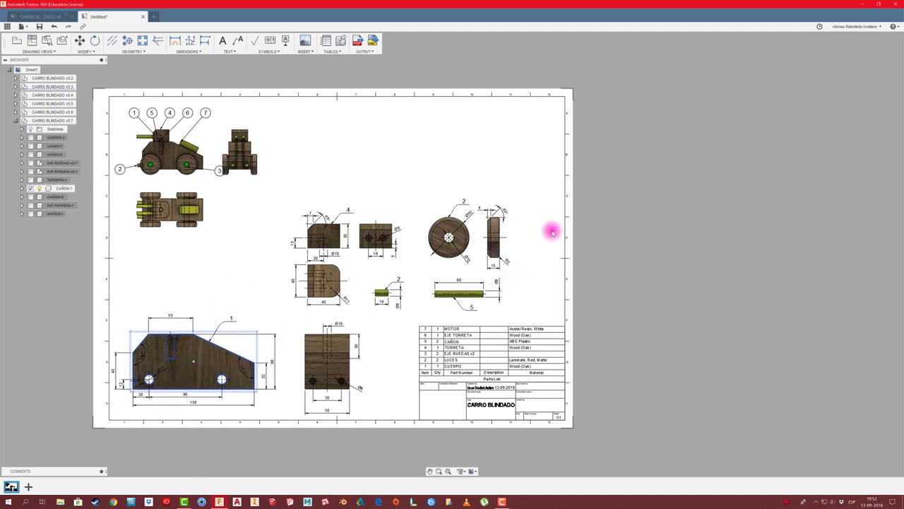
scroll(530, 162, up, 1)
scroll(529, 161, up, 1)
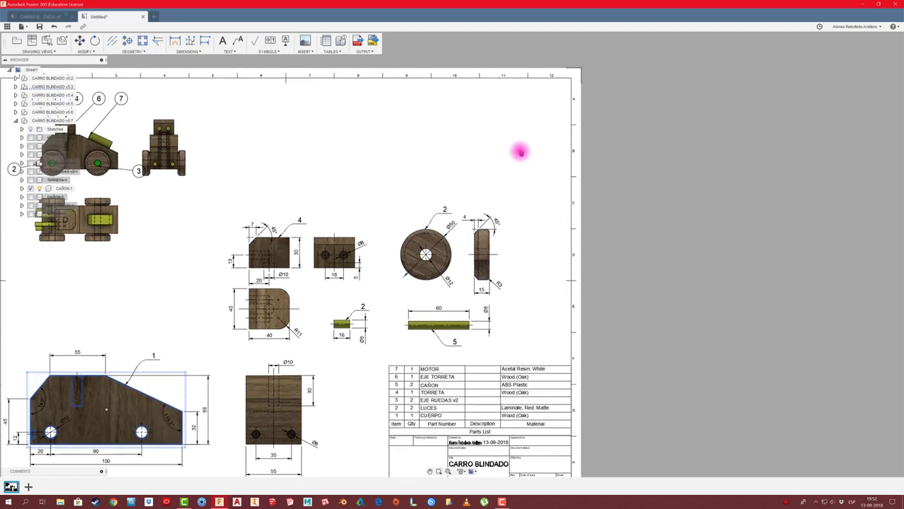
scroll(523, 155, down, 1)
scroll(527, 171, up, 1)
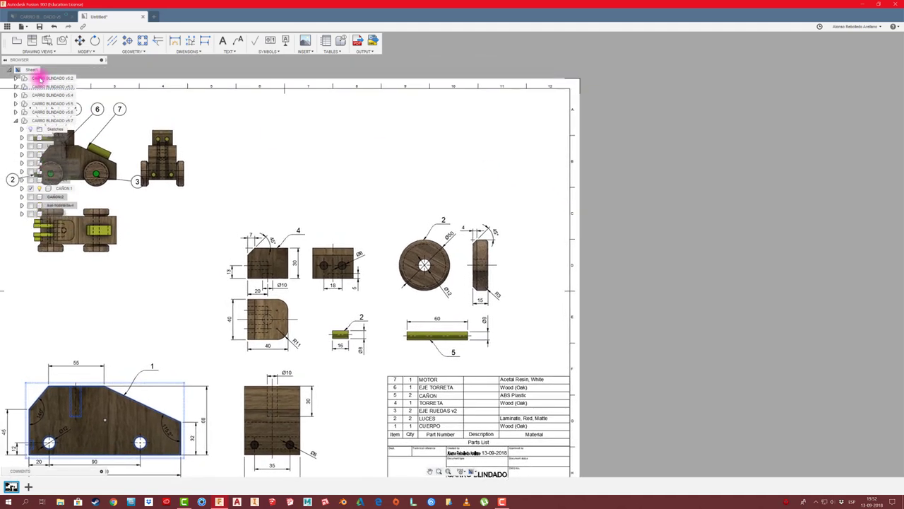
- Place a shaded 1:1 Front view of the whole car near the top of the sheet
click(27, 42)
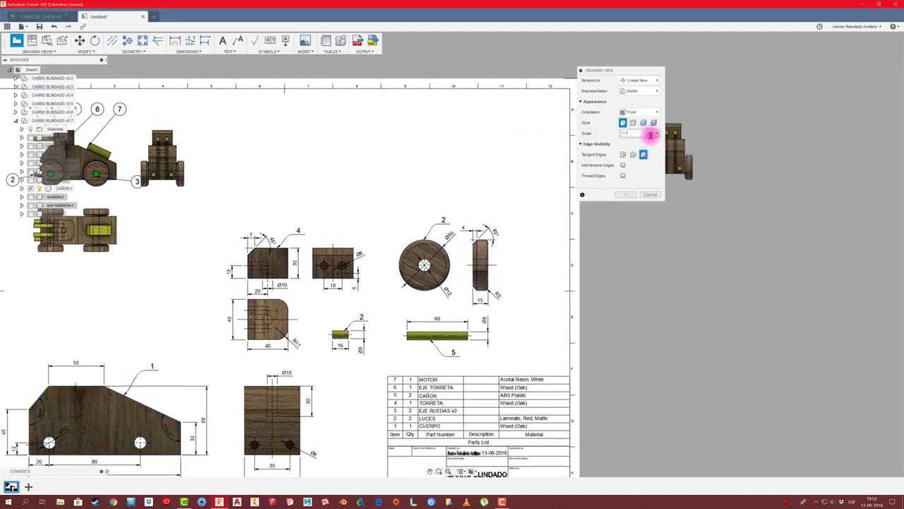
click(657, 133)
click(637, 144)
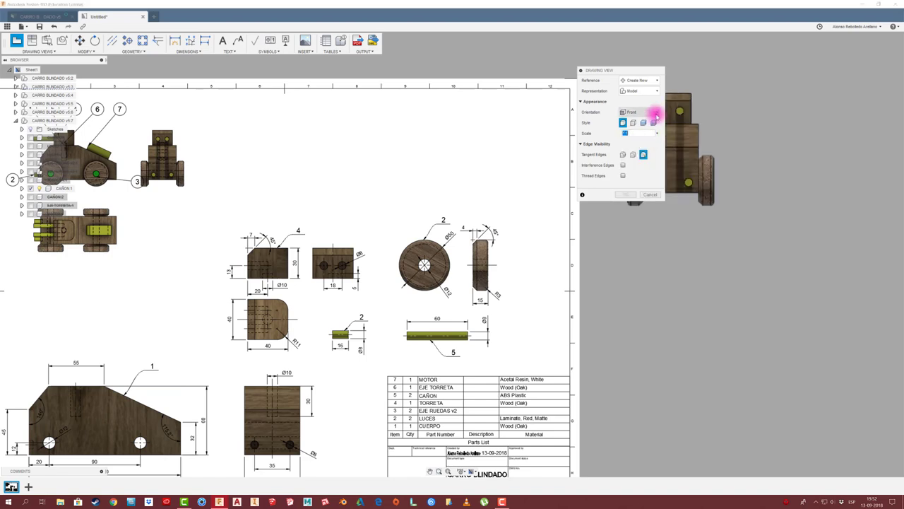
click(652, 111)
click(639, 185)
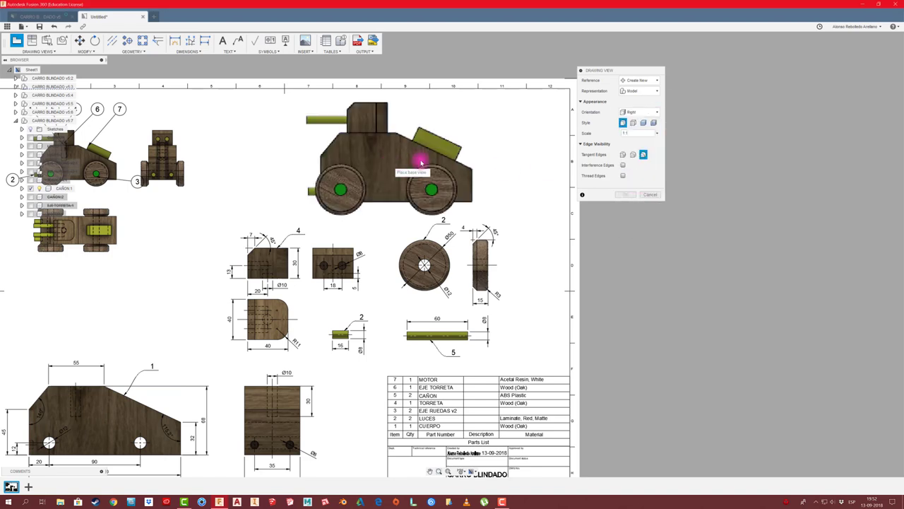
click(653, 123)
click(401, 159)
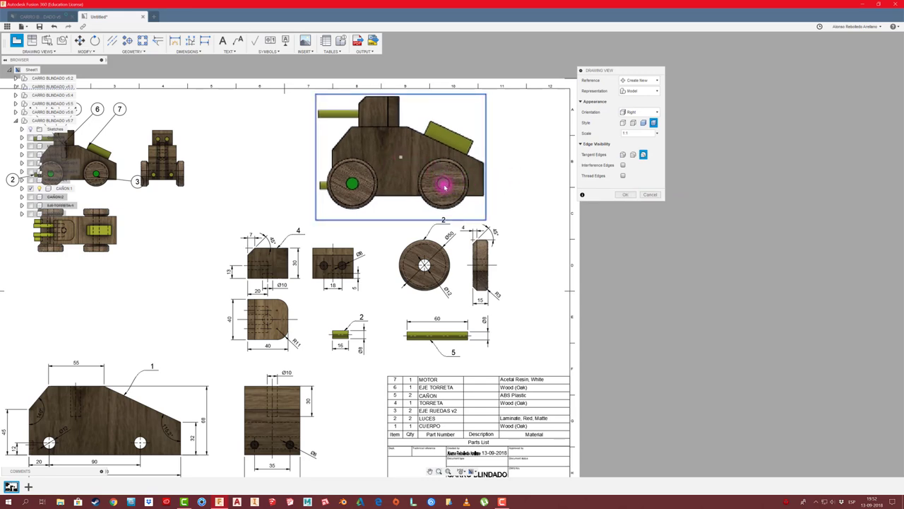
click(655, 111)
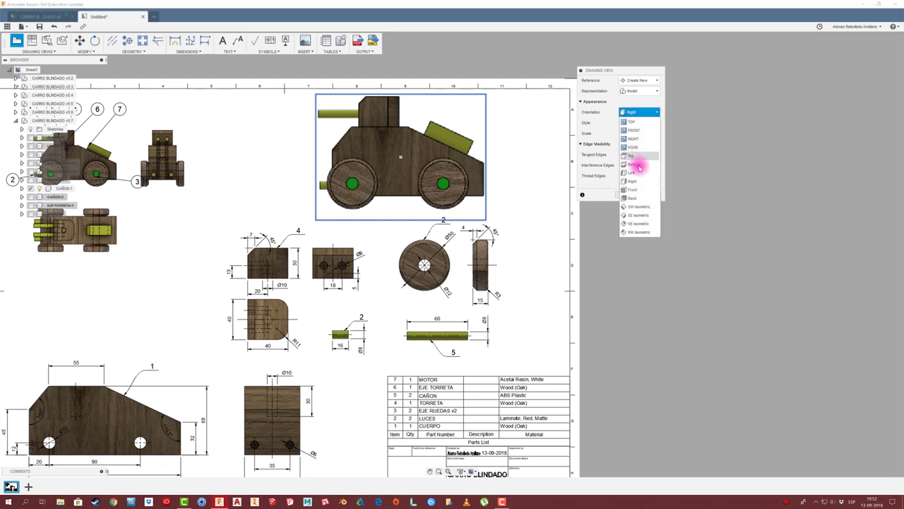
click(636, 190)
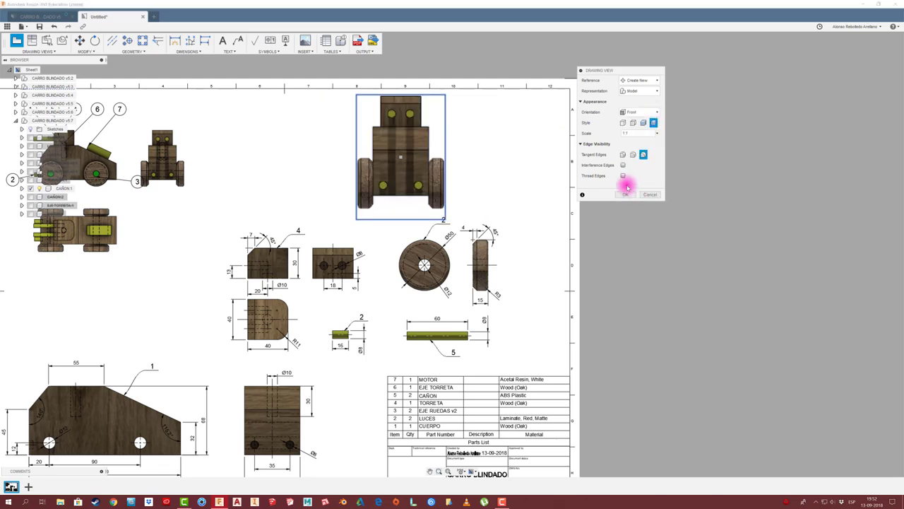
click(626, 194)
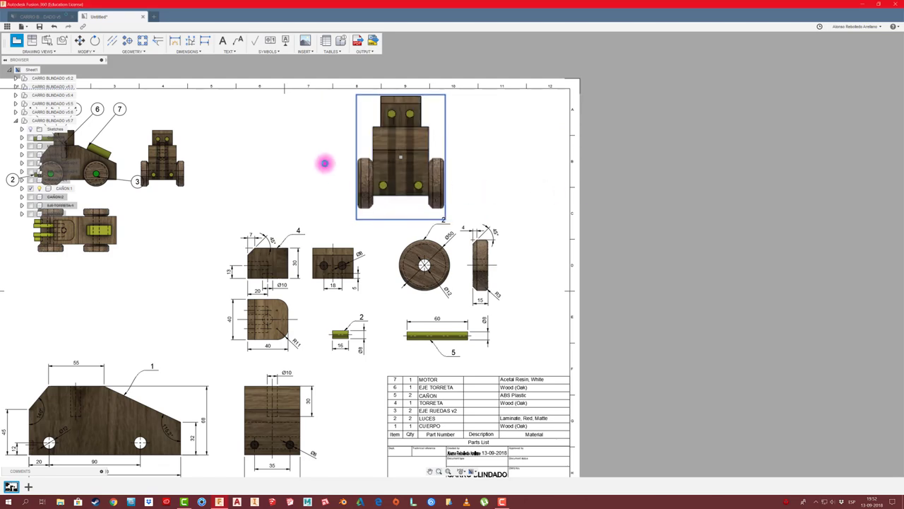
click(335, 208)
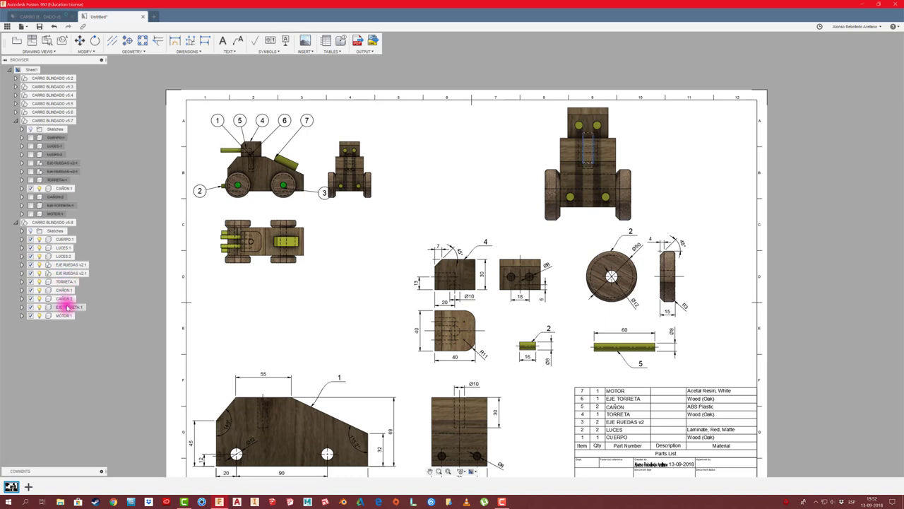
- Isolate EJE RUEDAS v2 in the new view and hide both wheels, leaving the bare axle
right_click(67, 274)
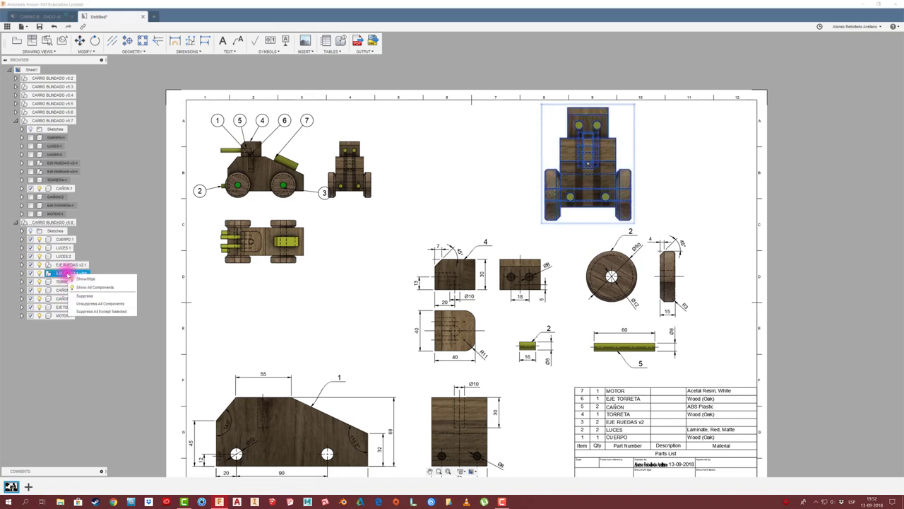
click(92, 311)
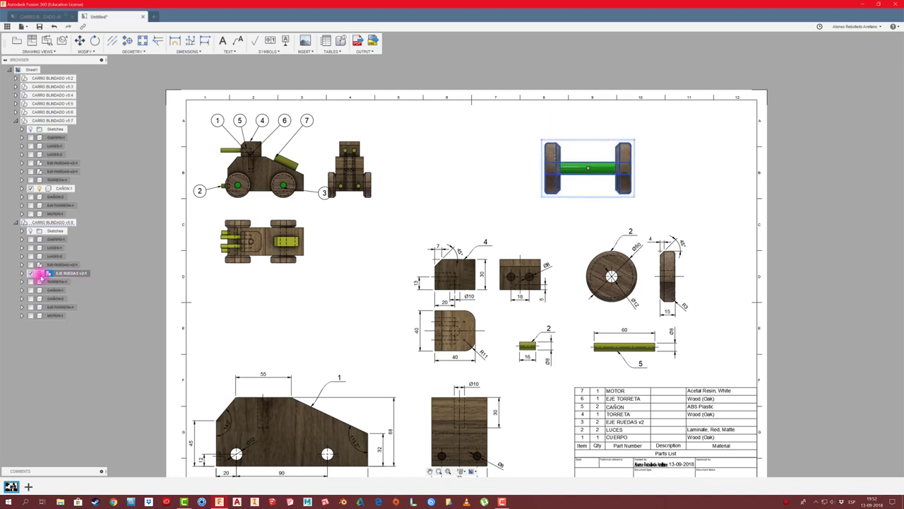
click(22, 274)
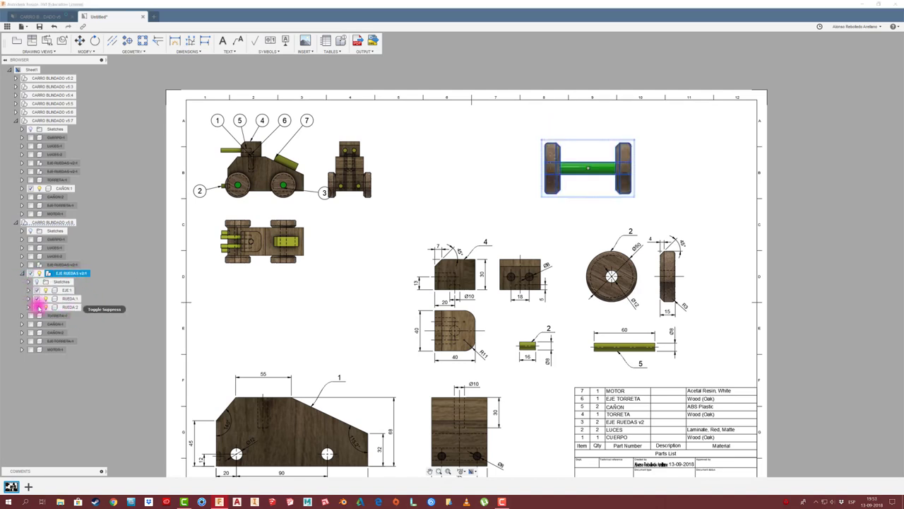
click(38, 307)
click(39, 298)
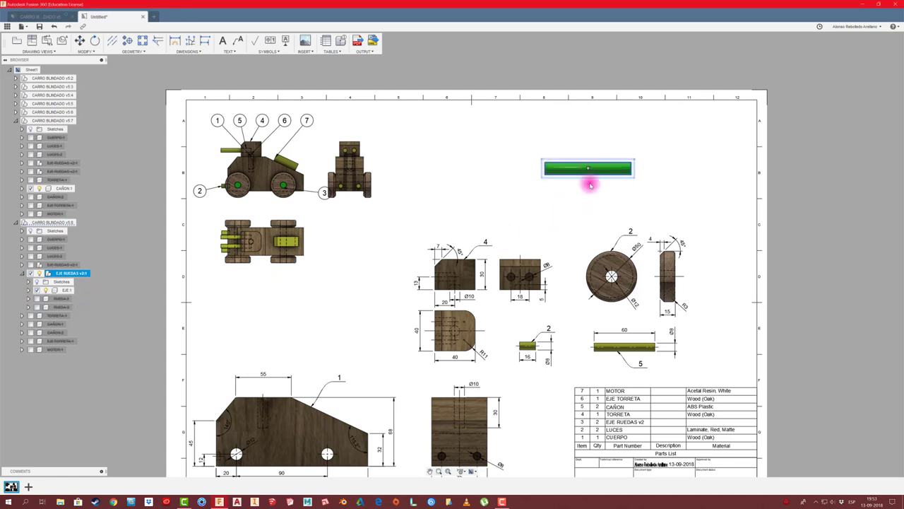
- Project the green bar view into the empty upper-right area of the sheet
click(589, 171)
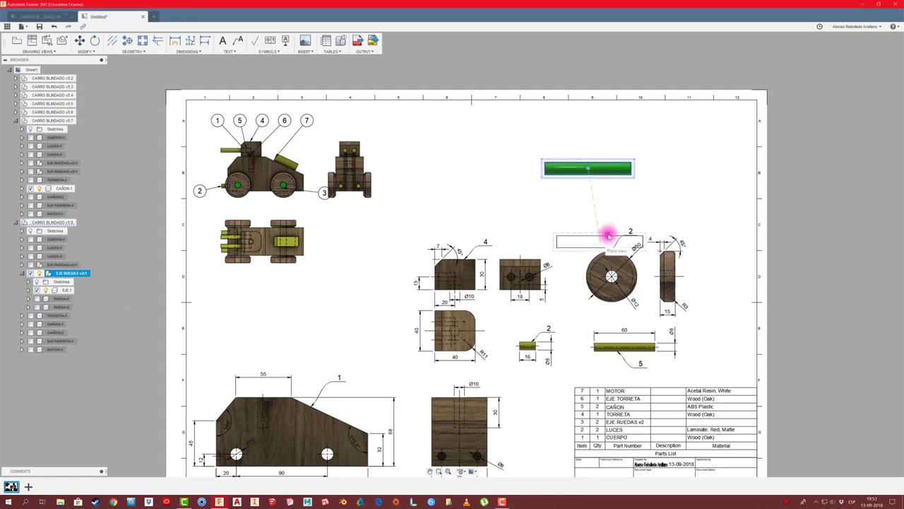
click(636, 201)
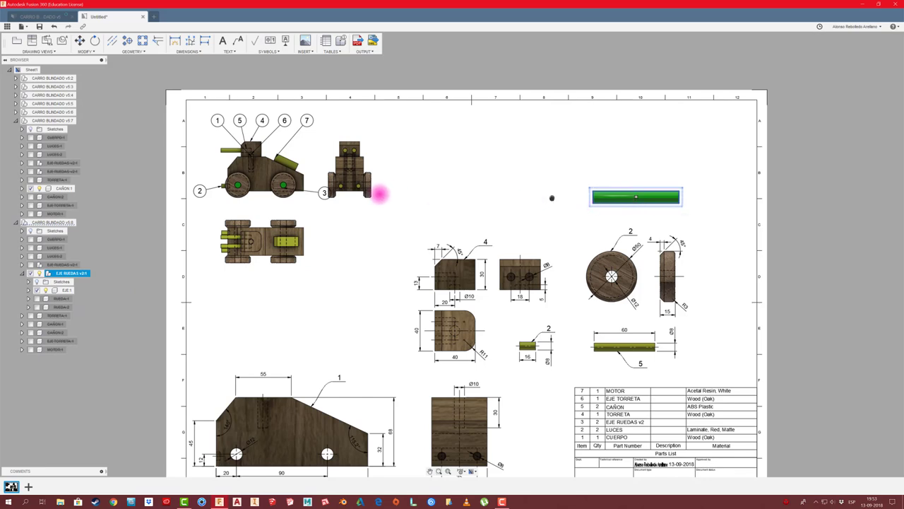
scroll(472, 186, up, 2)
- Dimension the green bar's overall length as 85, placed above the bar
scroll(434, 154, up, 2)
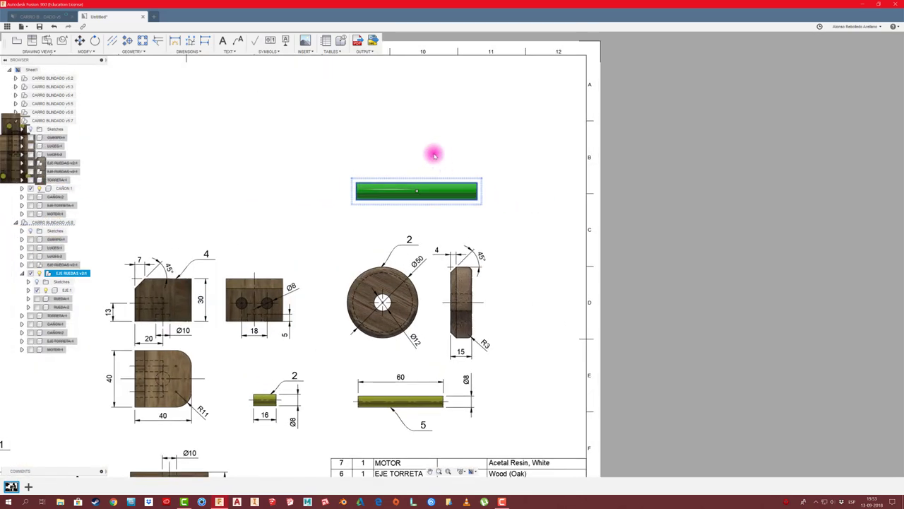
click(175, 40)
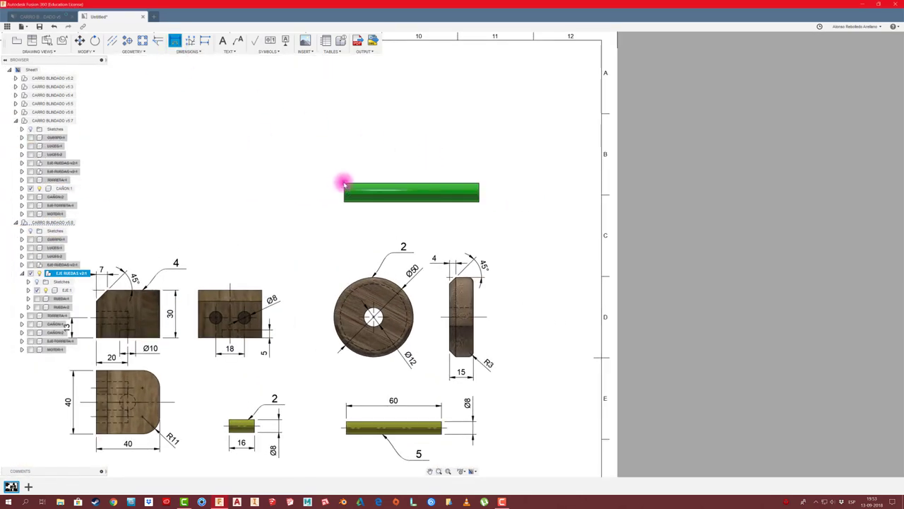
click(344, 185)
click(478, 183)
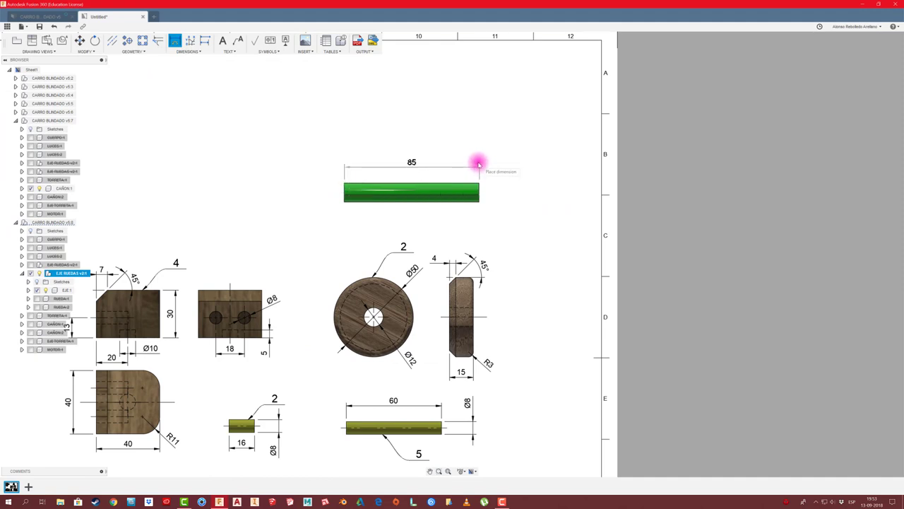
click(478, 159)
- Add a centerline between the green bar's top and bottom edges
scroll(484, 182, up, 2)
scroll(484, 182, up, 2)
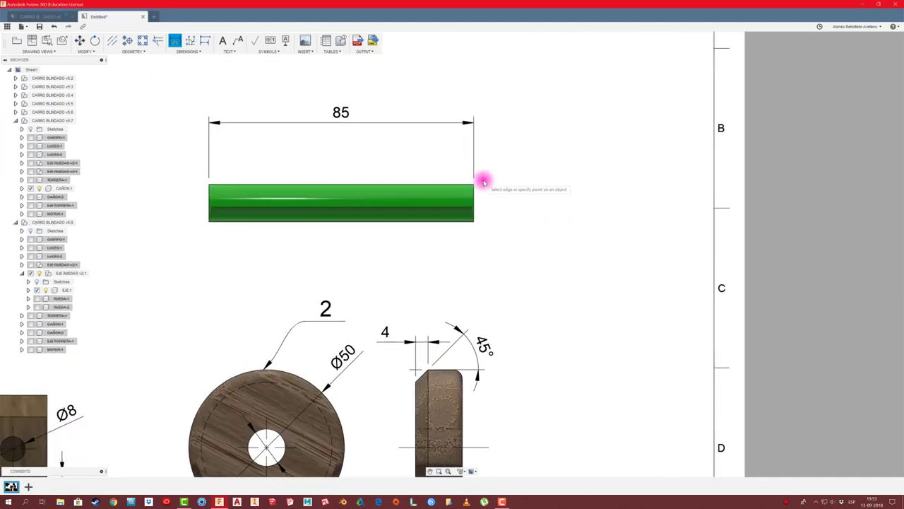
click(111, 40)
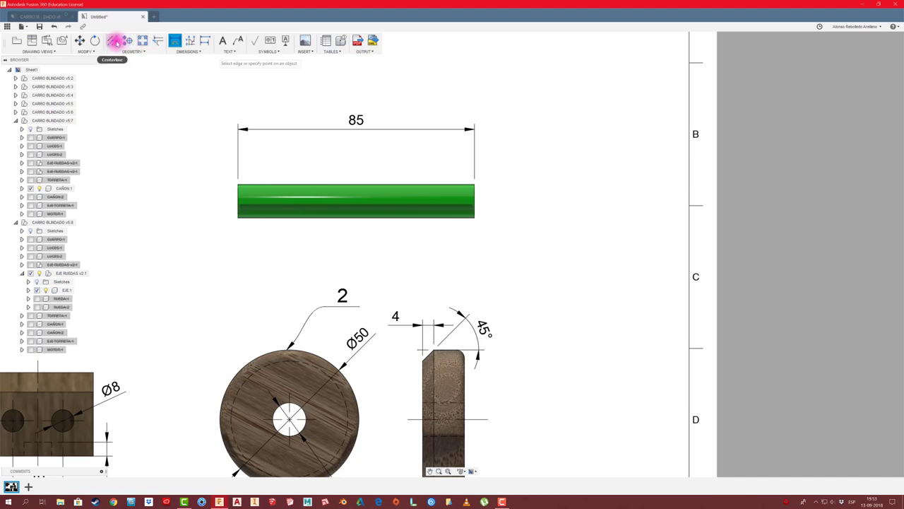
click(324, 183)
click(330, 219)
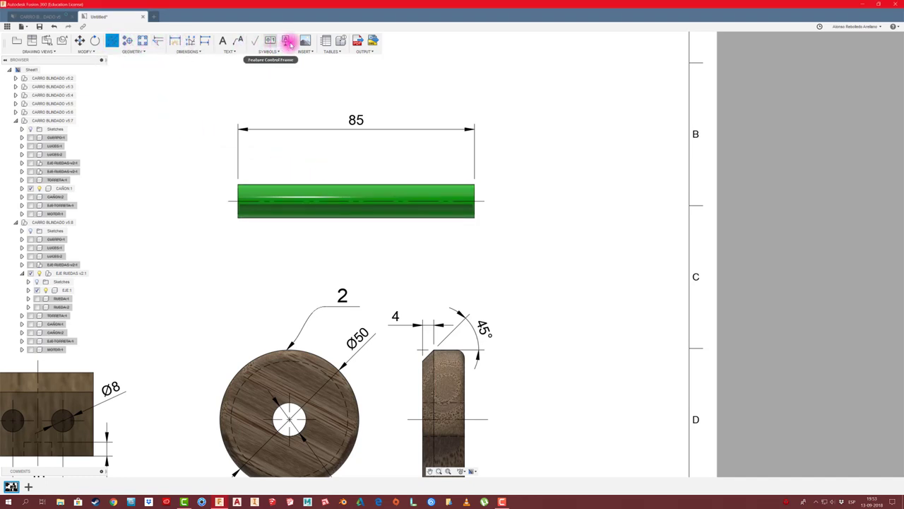
- Attach balloon 1 to the bar, placed below it
click(340, 42)
click(378, 218)
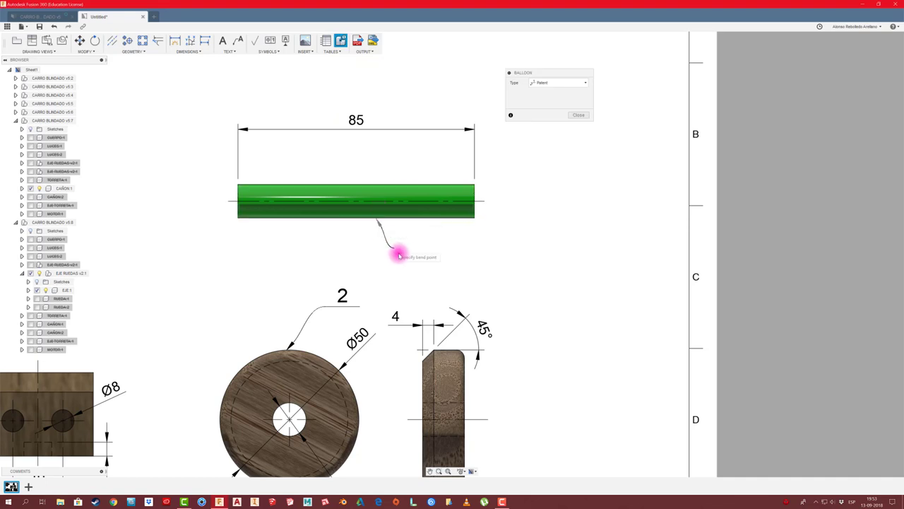
click(403, 252)
click(578, 114)
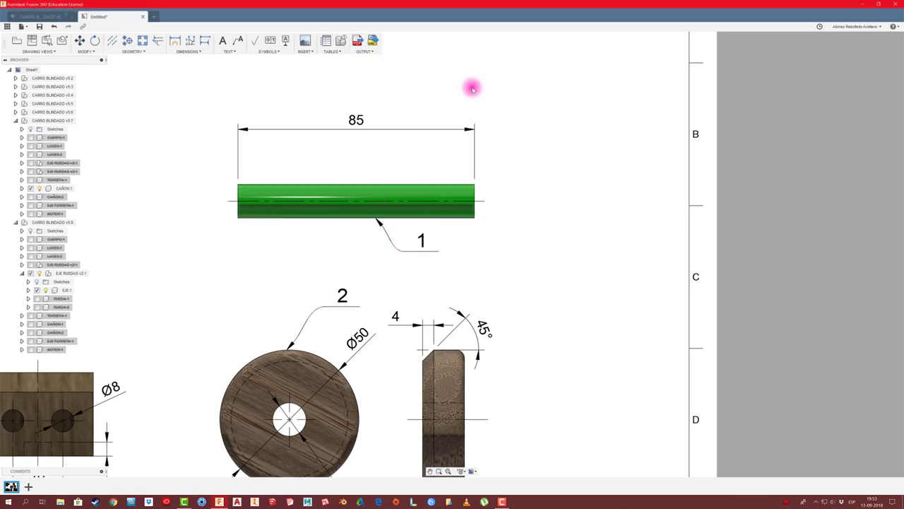
- Dimension the bar's height as 12 and add the diameter symbol to make it Ø12
click(175, 41)
click(474, 185)
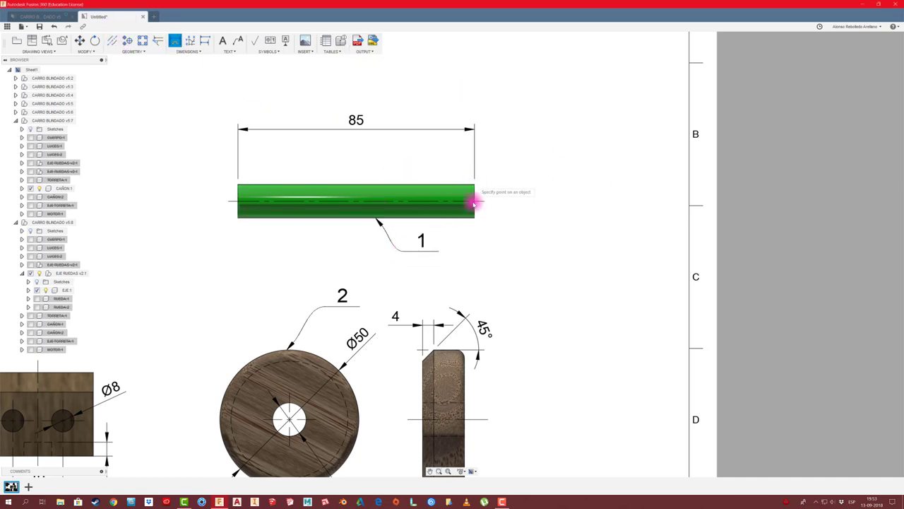
click(474, 219)
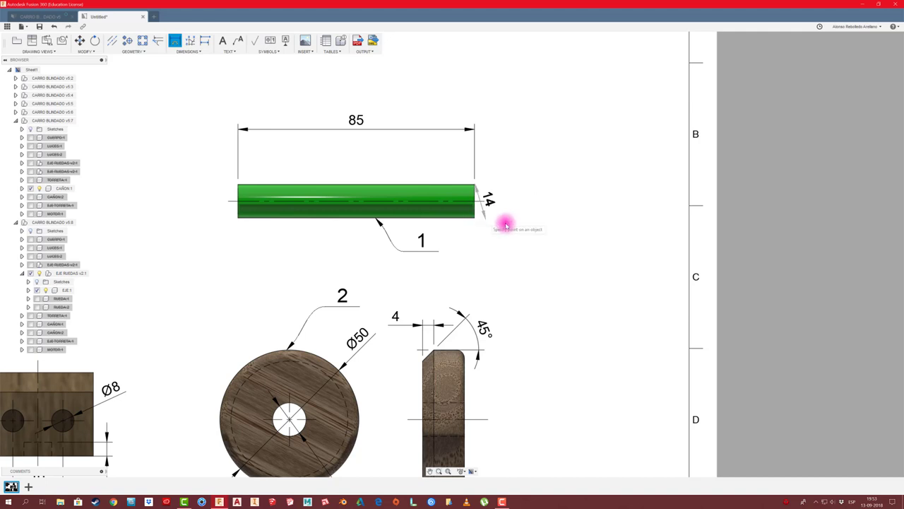
key(Escape)
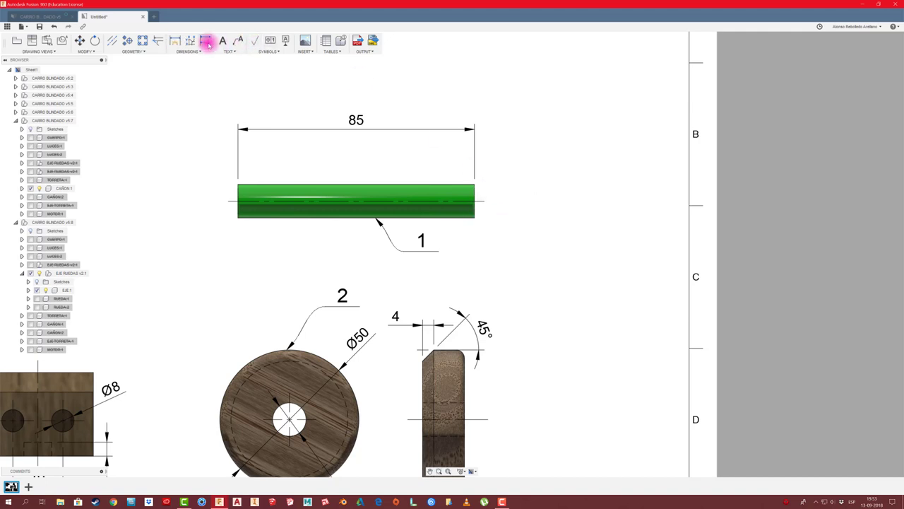
click(175, 43)
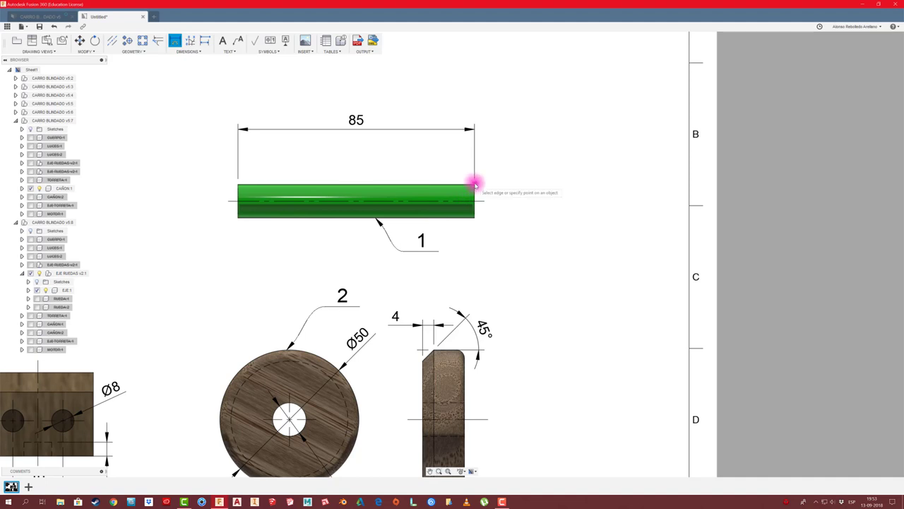
click(476, 219)
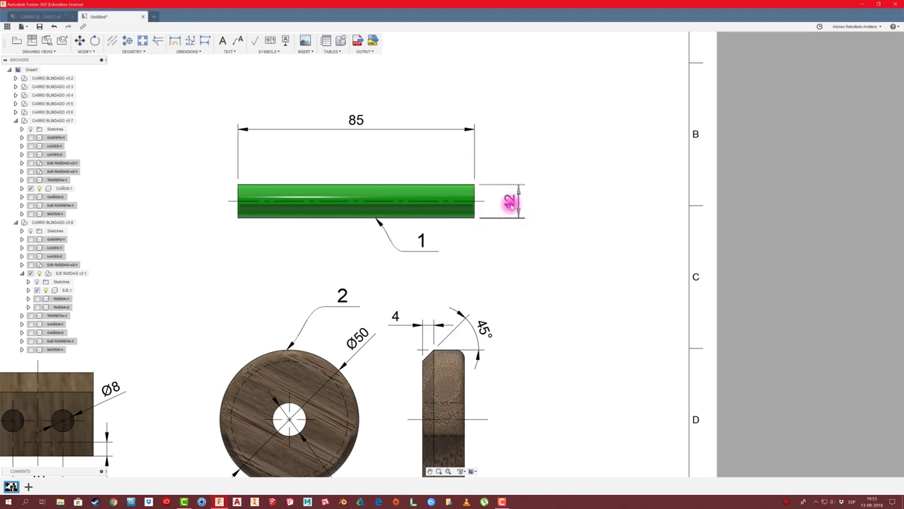
double_click(509, 205)
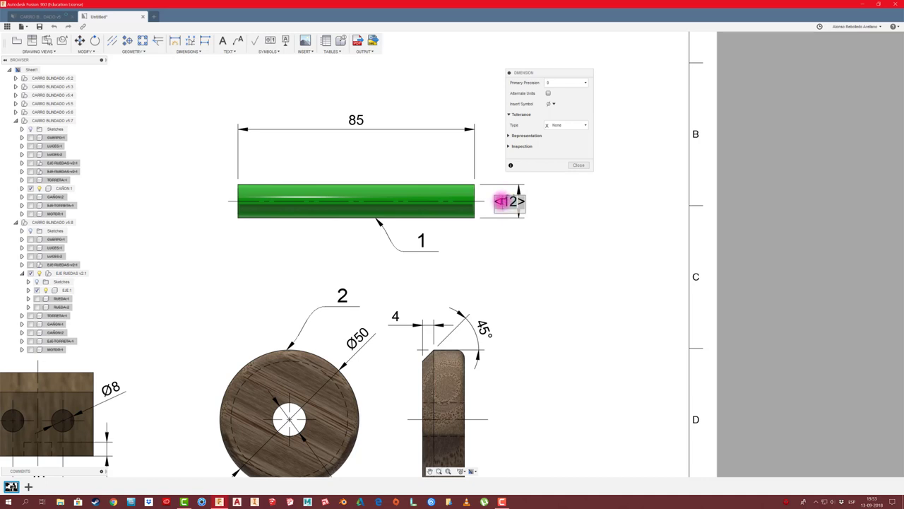
click(548, 105)
click(545, 112)
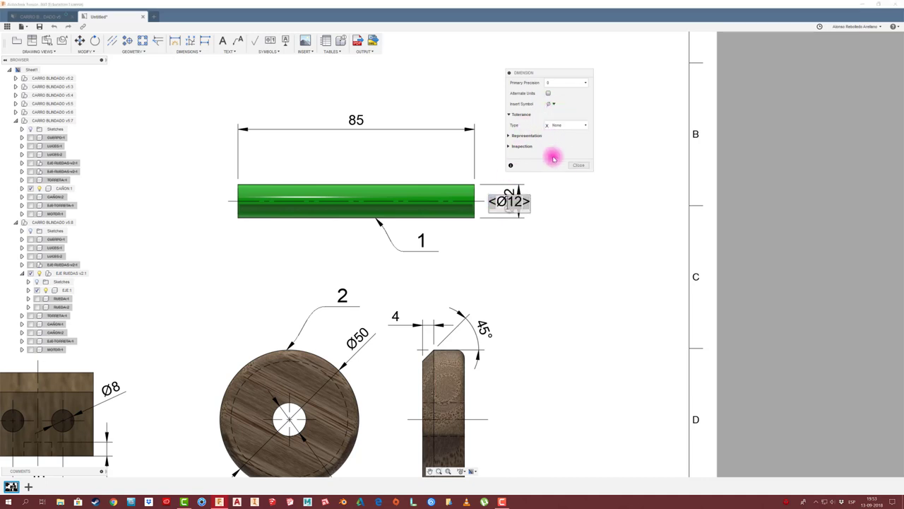
click(577, 165)
scroll(512, 182, down, 2)
scroll(501, 178, down, 2)
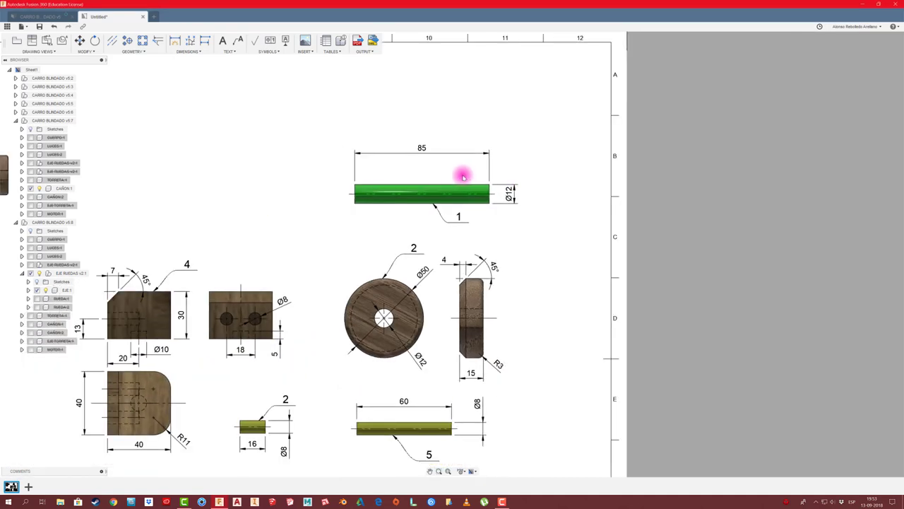
scroll(462, 174, down, 1)
scroll(420, 175, down, 1)
scroll(409, 171, down, 1)
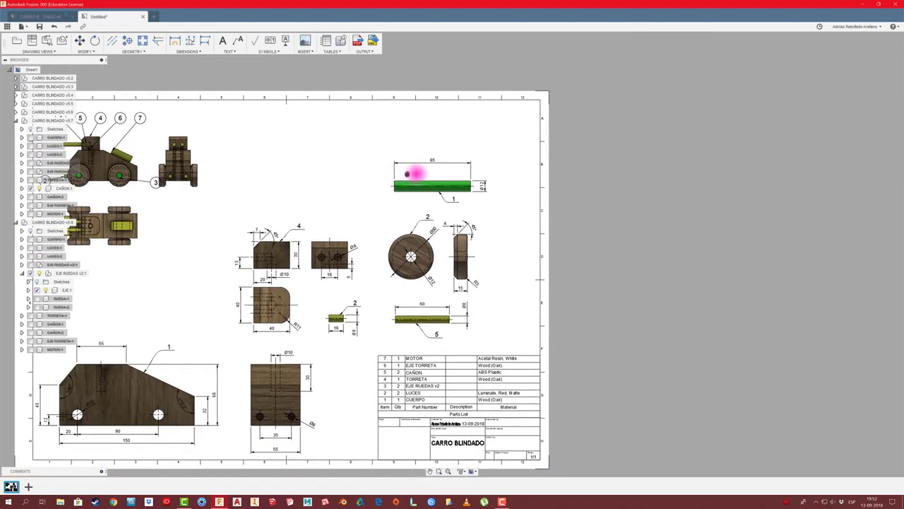
- Move balloon 7 left and delete the old parts list with its balloons
scroll(431, 173, down, 1)
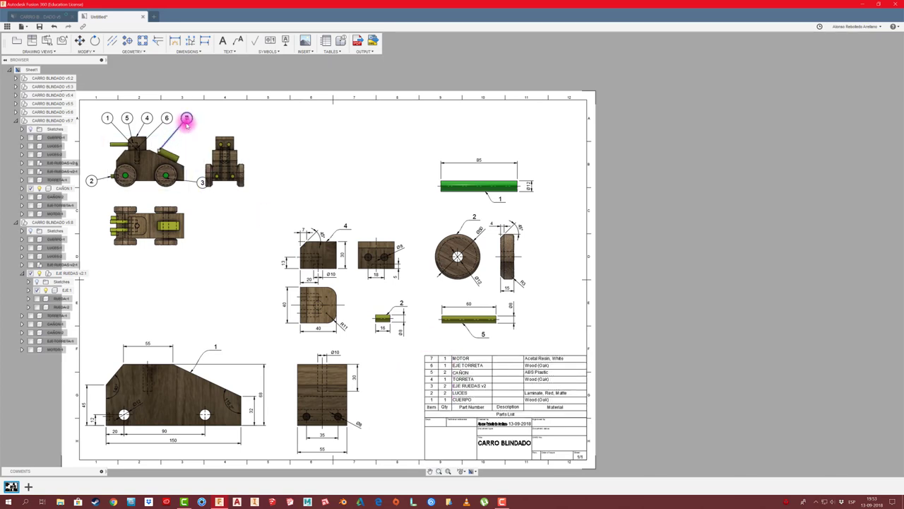
mouse_move(167, 120)
mouse_down()
mouse_move(147, 120)
mouse_move(97, 171)
mouse_move(202, 185)
mouse_up()
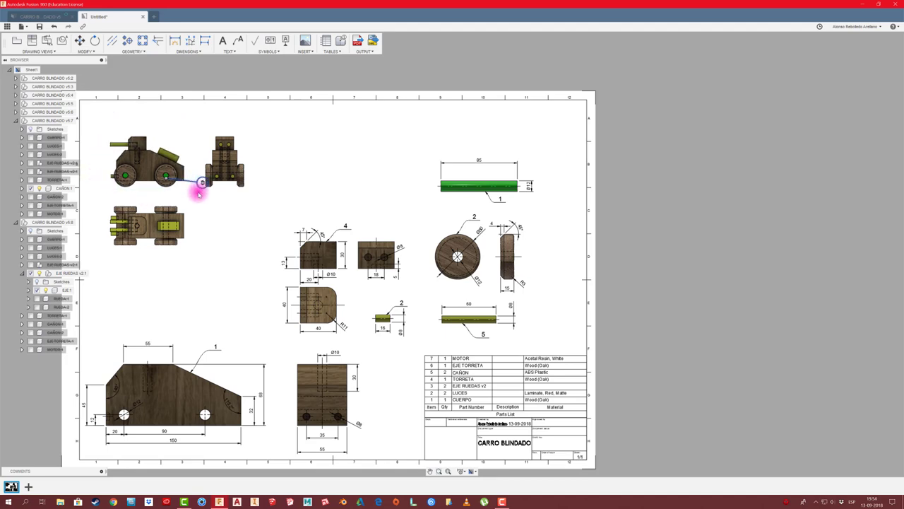
click(494, 366)
key(Delete)
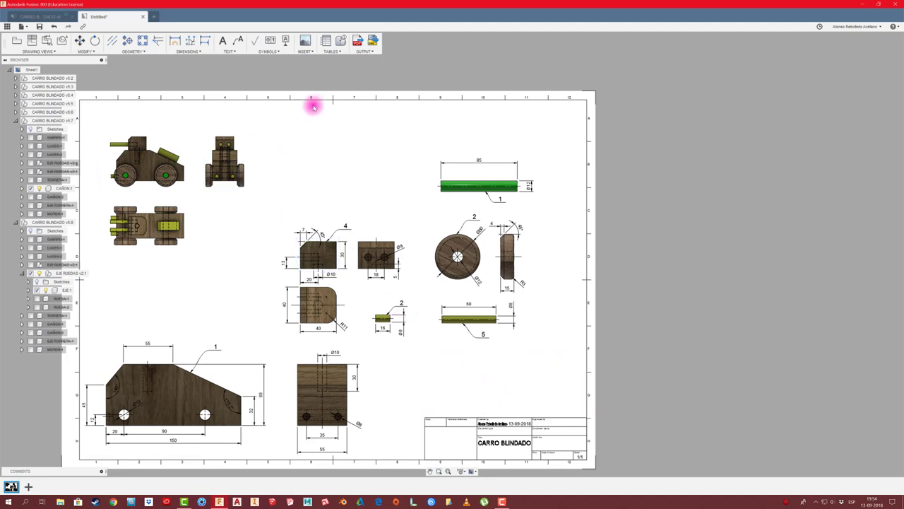
- Insert a new parts list from the tank side view, placed above the title block
click(325, 41)
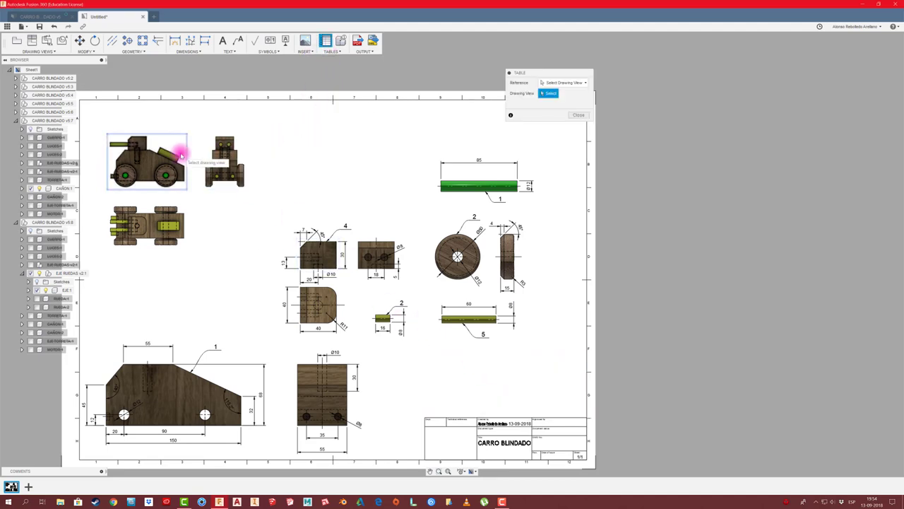
click(185, 153)
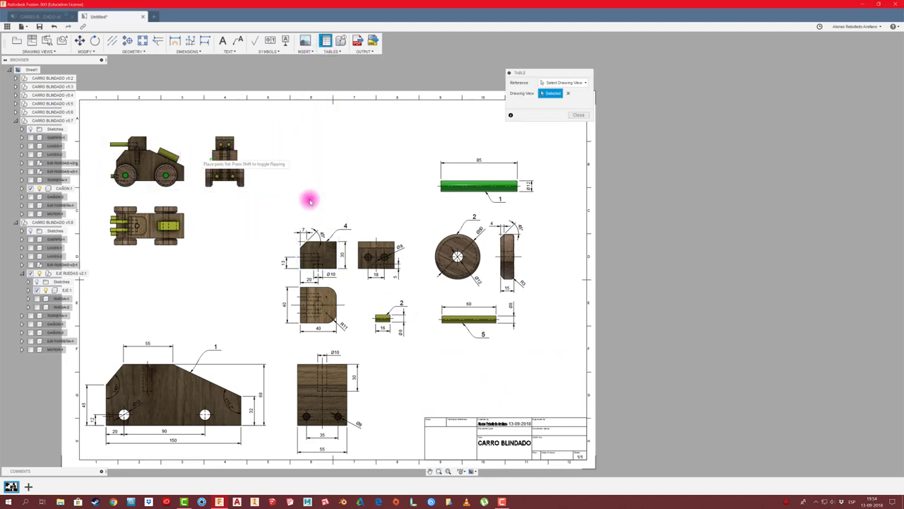
click(586, 418)
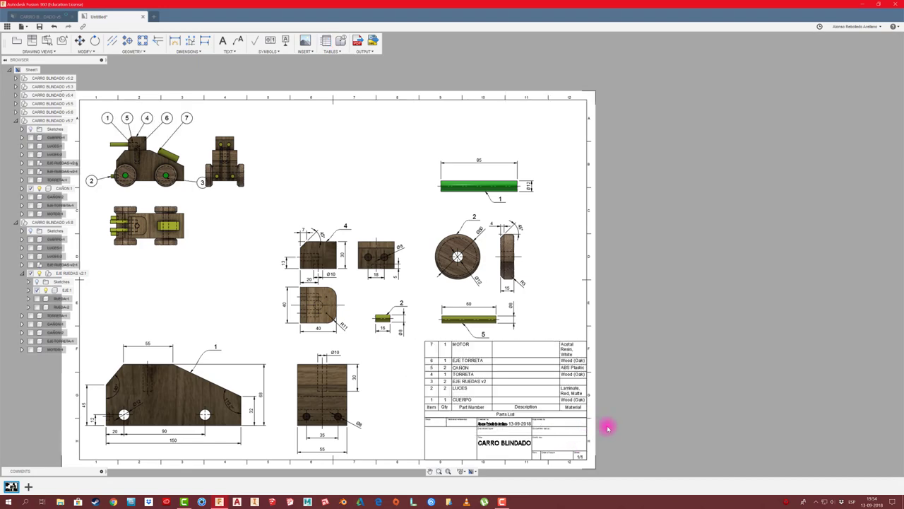
scroll(606, 425, up, 2)
scroll(606, 428, up, 1)
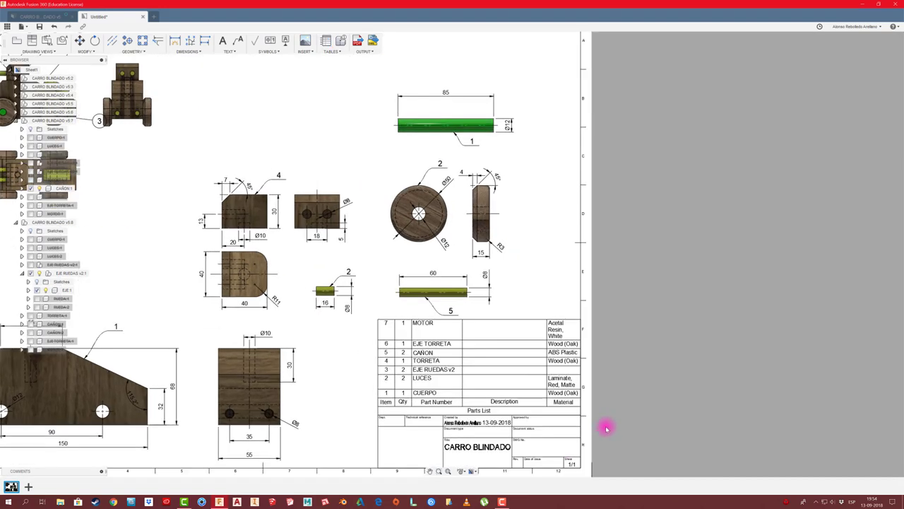
scroll(606, 428, down, 1)
scroll(606, 428, down, 1)
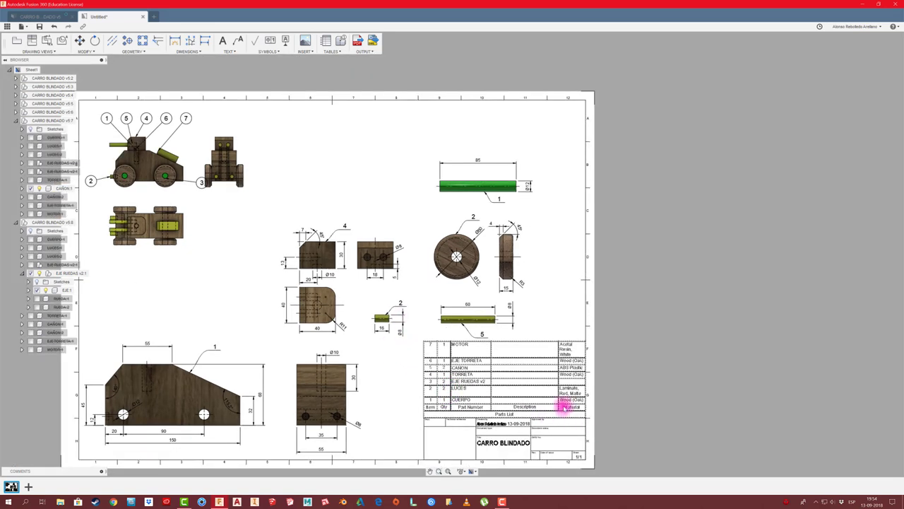
- Widen the Material column of the parts list
click(559, 404)
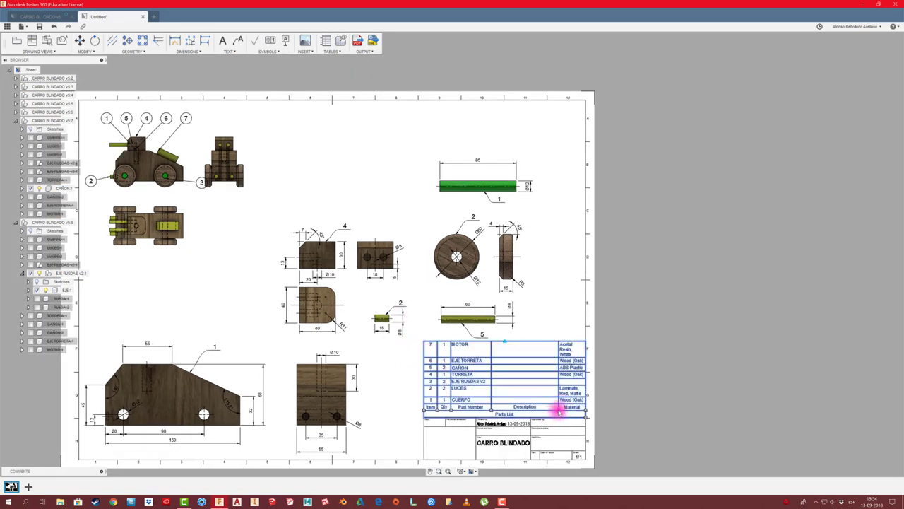
drag(558, 411, 521, 408)
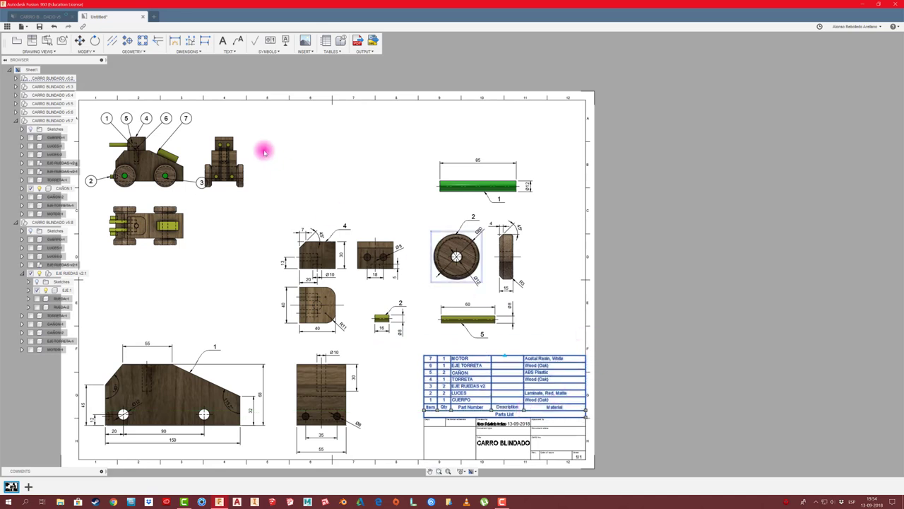
middle_drag(264, 151, 285, 185)
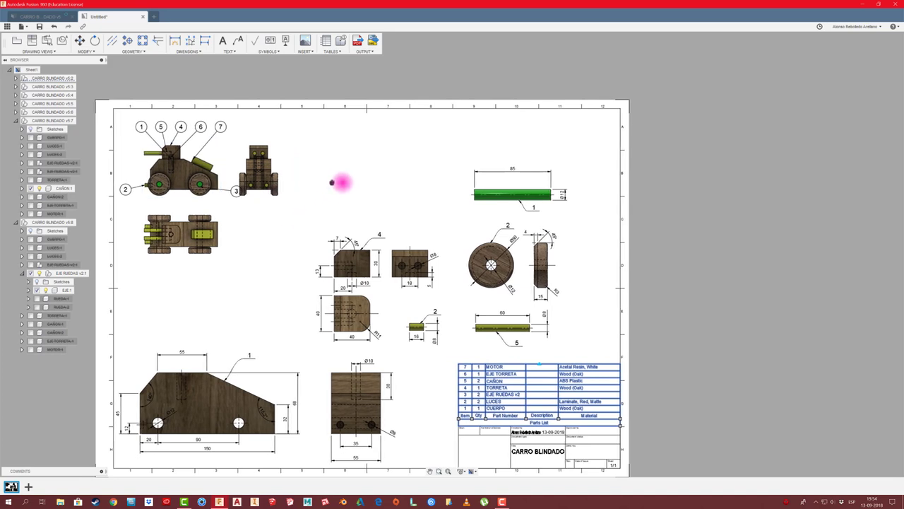
middle_drag(332, 183, 353, 181)
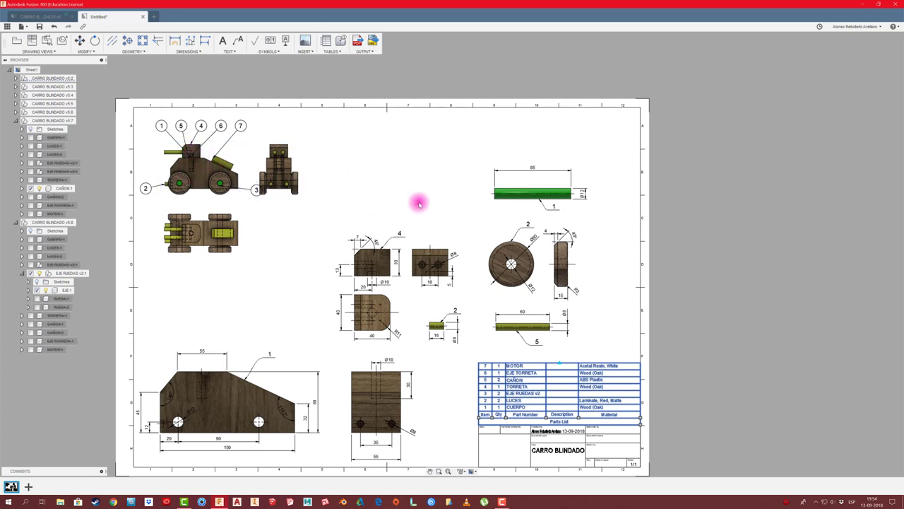
scroll(299, 224, up, 1)
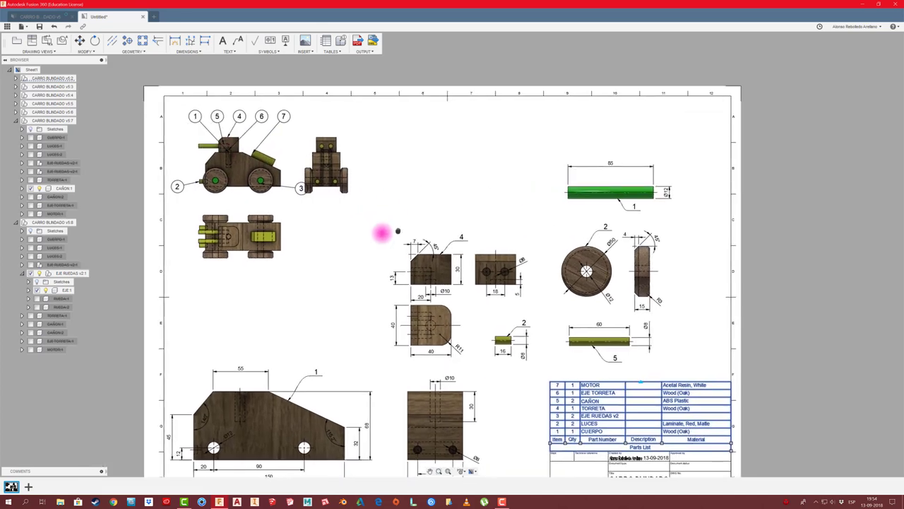
click(288, 196)
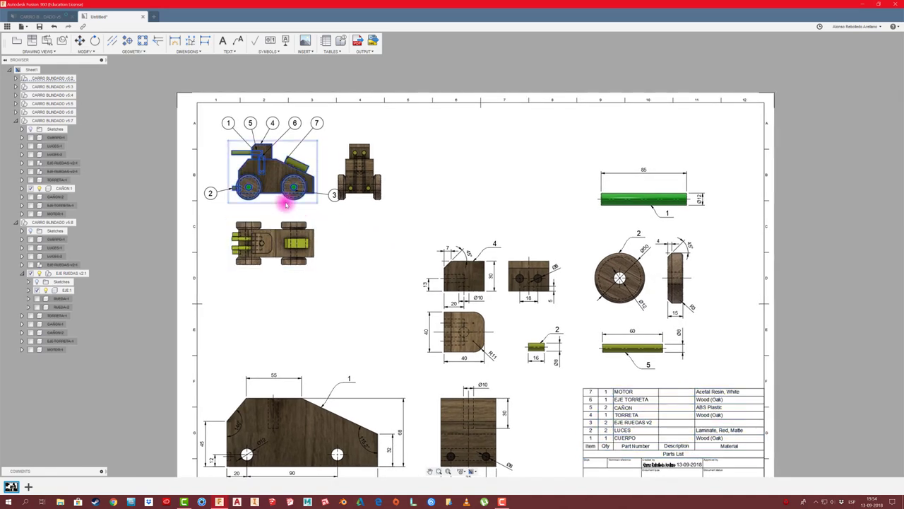
- Set the tank's base view to 1:1 scale with the Shaded style
double_click(286, 204)
click(656, 112)
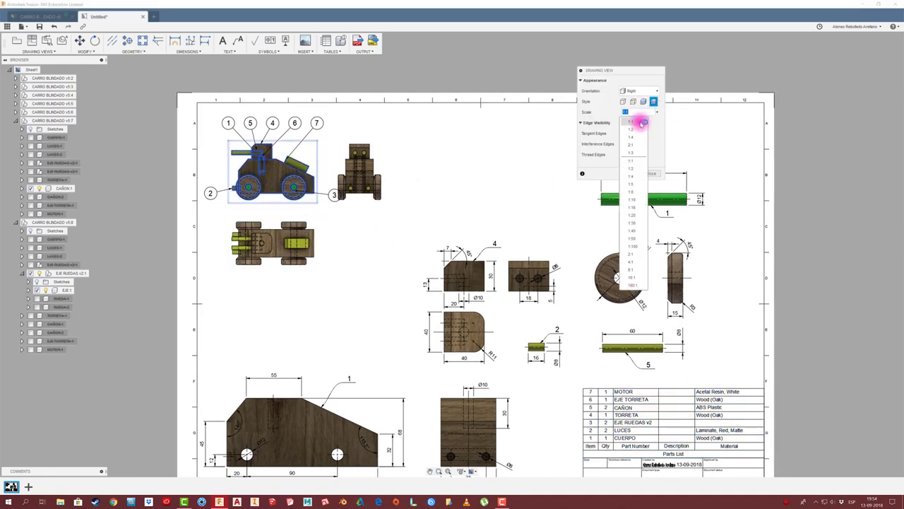
click(641, 122)
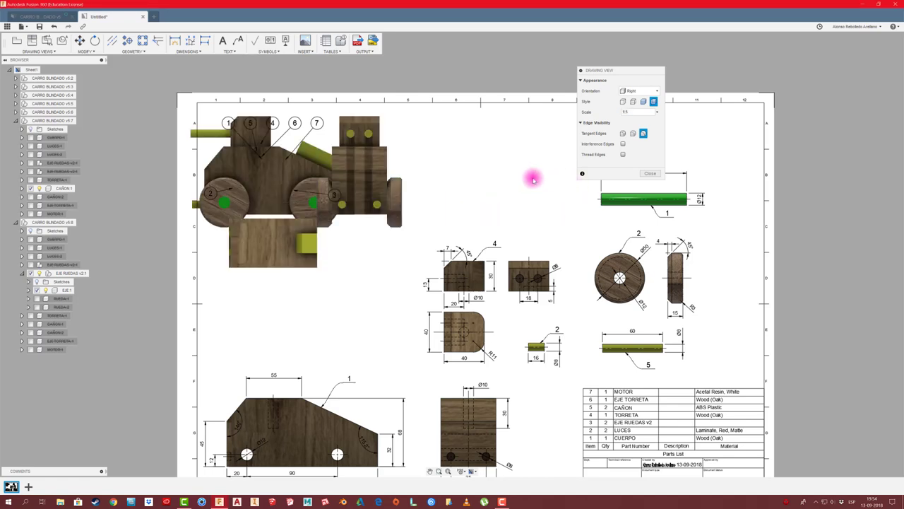
click(643, 101)
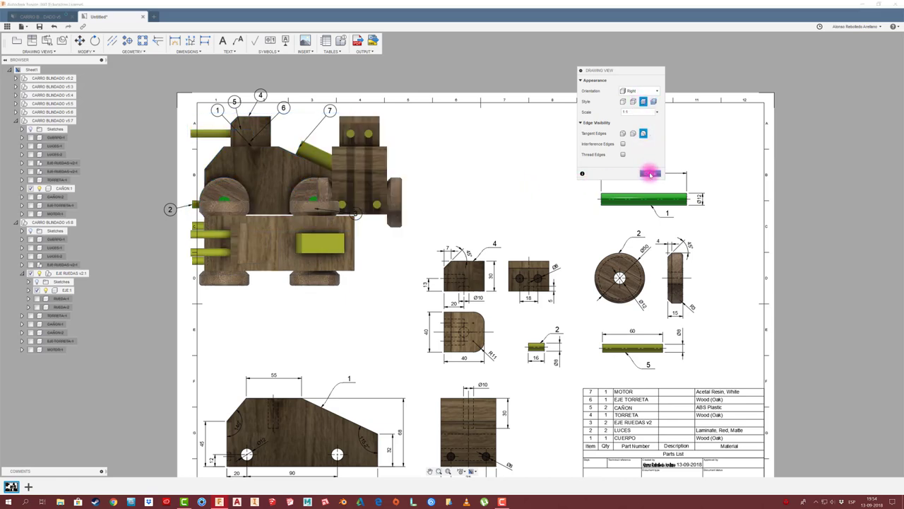
click(650, 173)
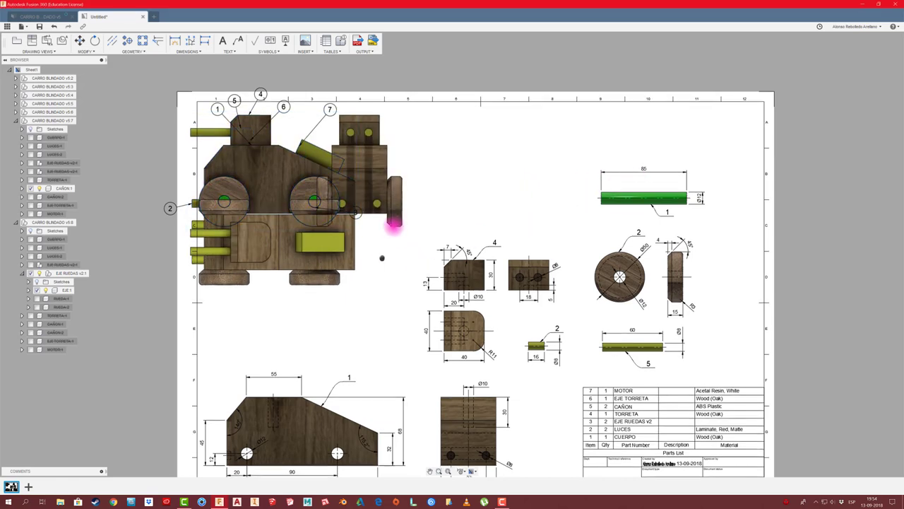
scroll(390, 237, down, 1)
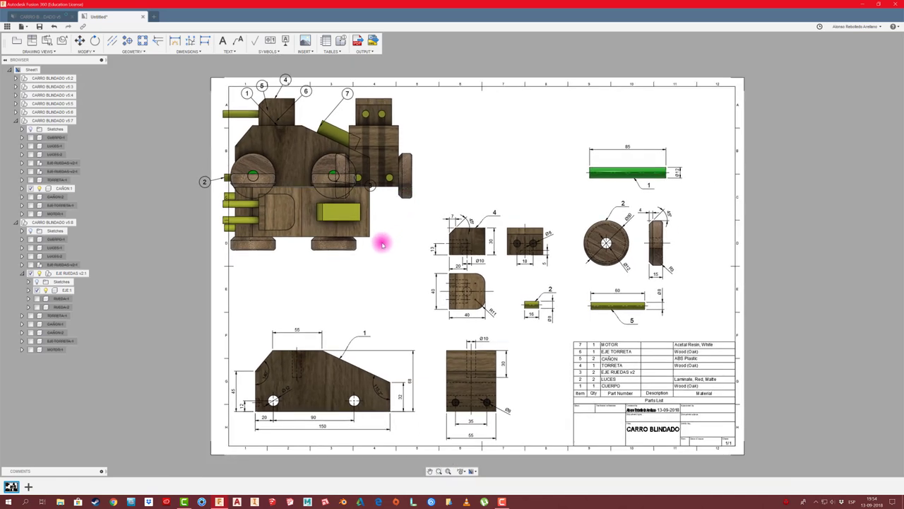
- Move the top view below the side view and the end view into empty space
click(309, 256)
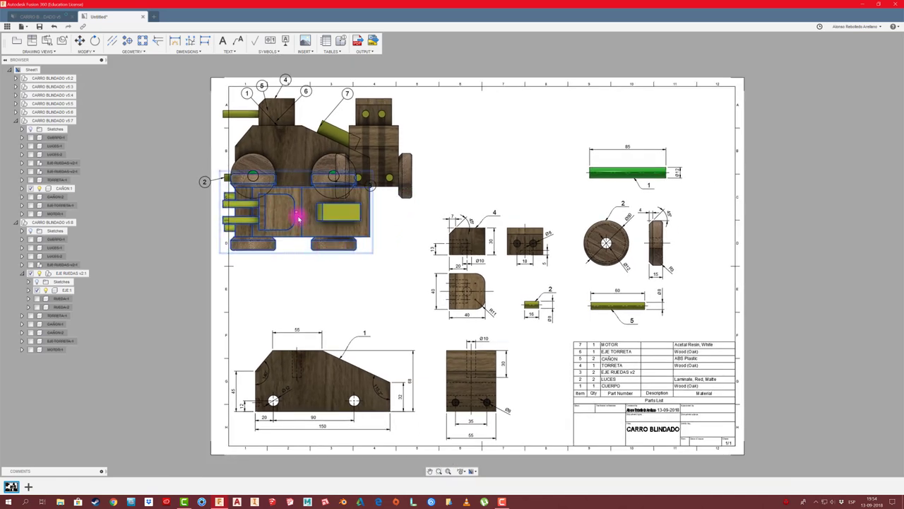
drag(298, 214, 372, 263)
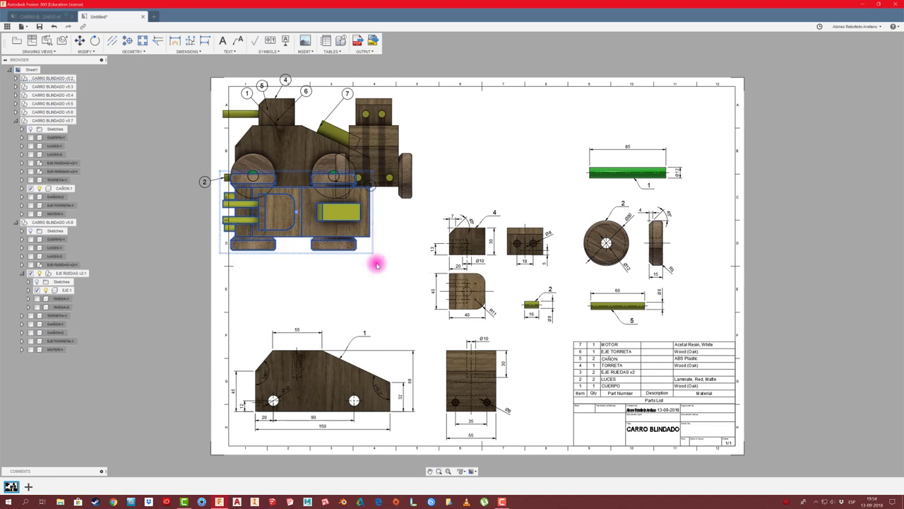
click(385, 158)
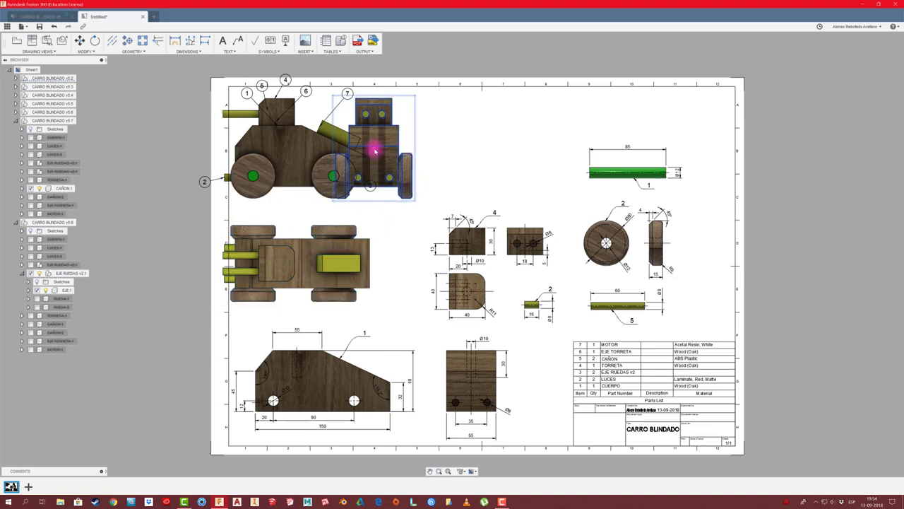
drag(375, 150, 447, 150)
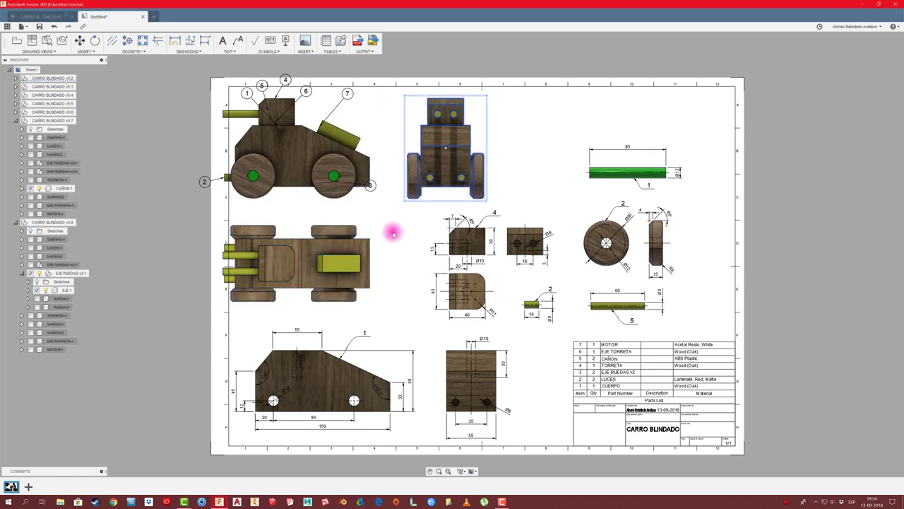
click(372, 247)
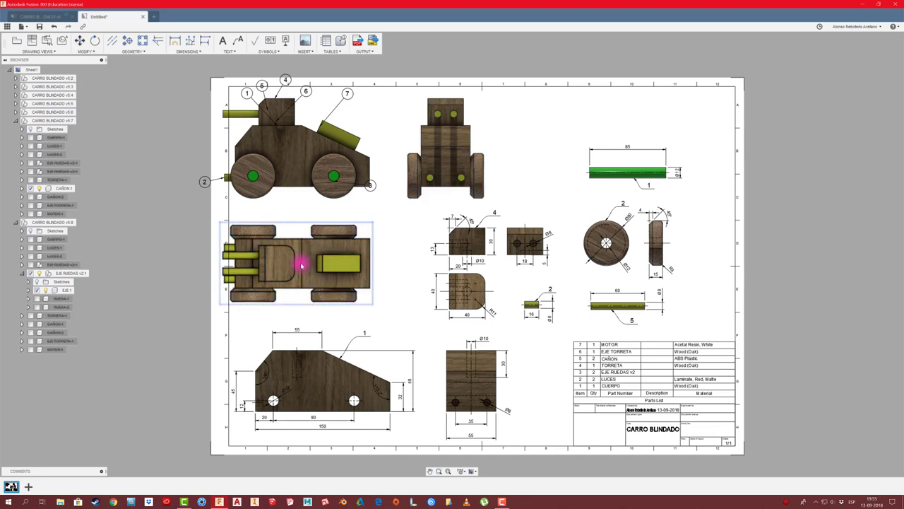
drag(305, 264, 315, 262)
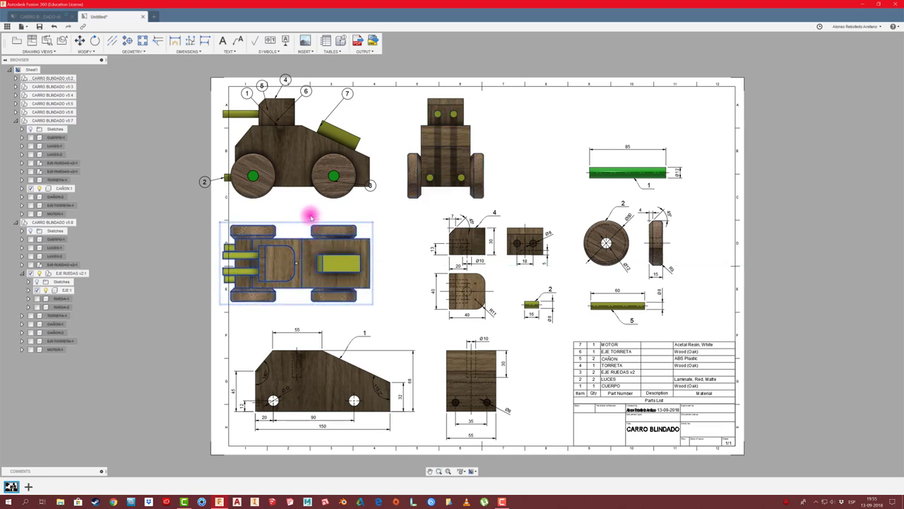
- Reposition the side view and delete the end-on view
click(297, 151)
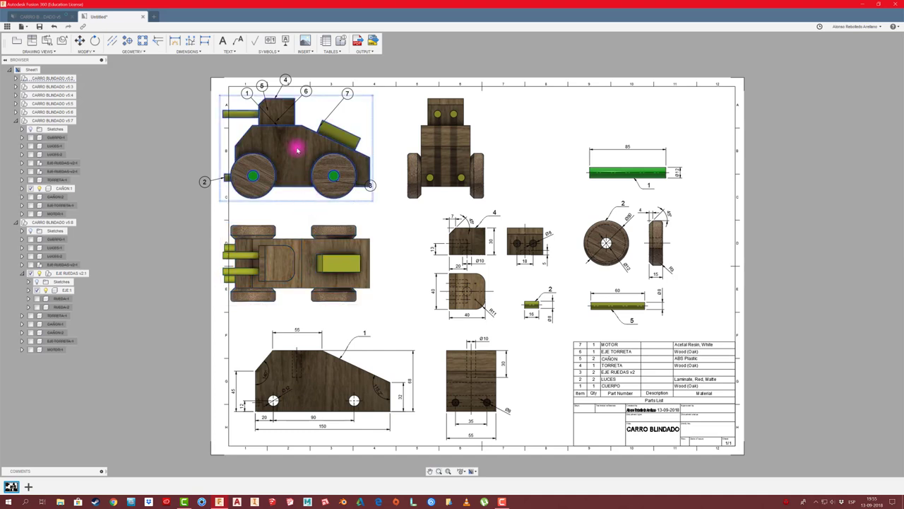
mouse_move(298, 151)
mouse_down()
mouse_move(323, 151)
mouse_move(334, 185)
mouse_up()
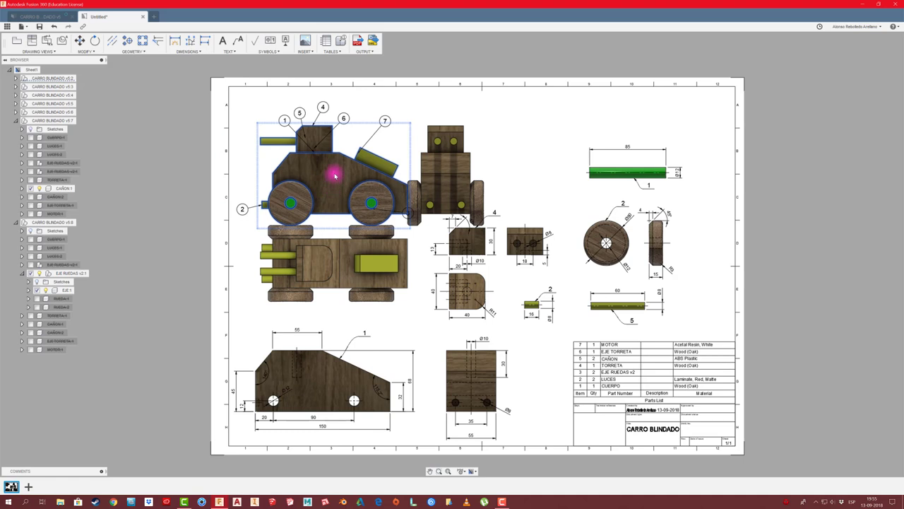
drag(332, 175, 319, 161)
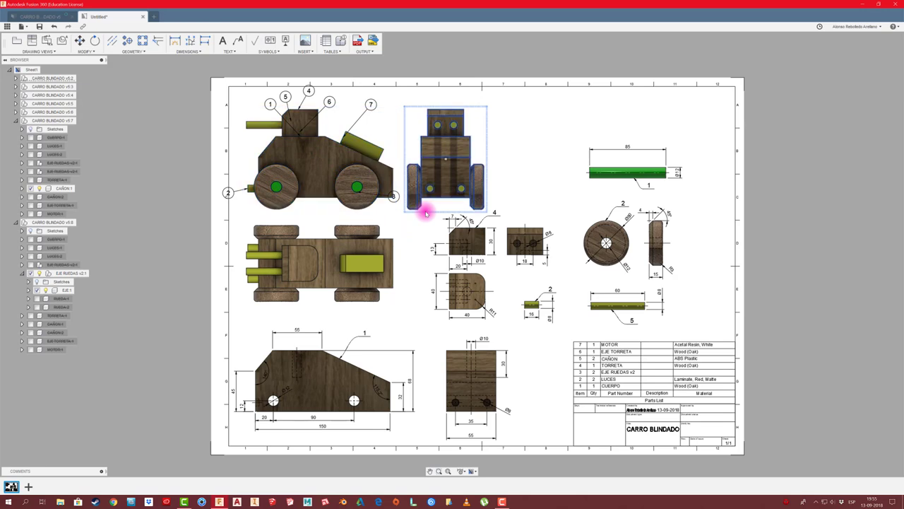
key(Delete)
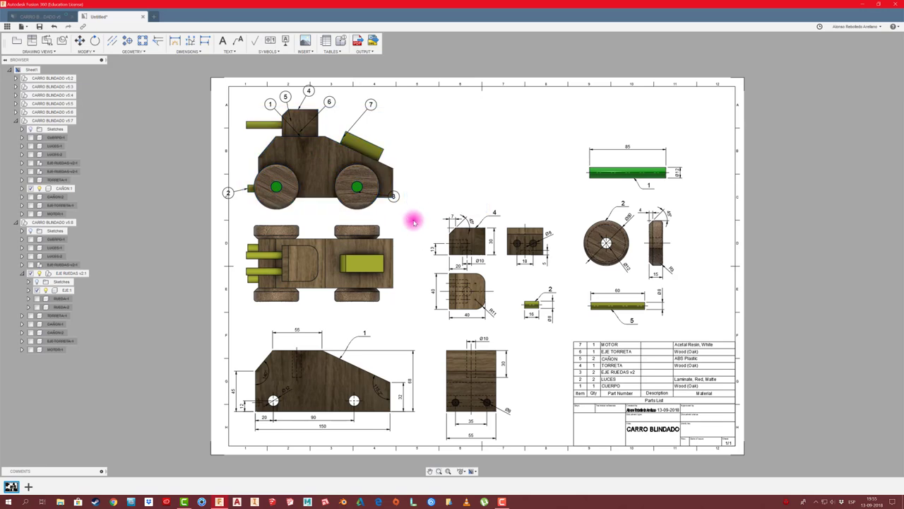
- Add a centerline along the cannon in the side view
scroll(382, 195, up, 2)
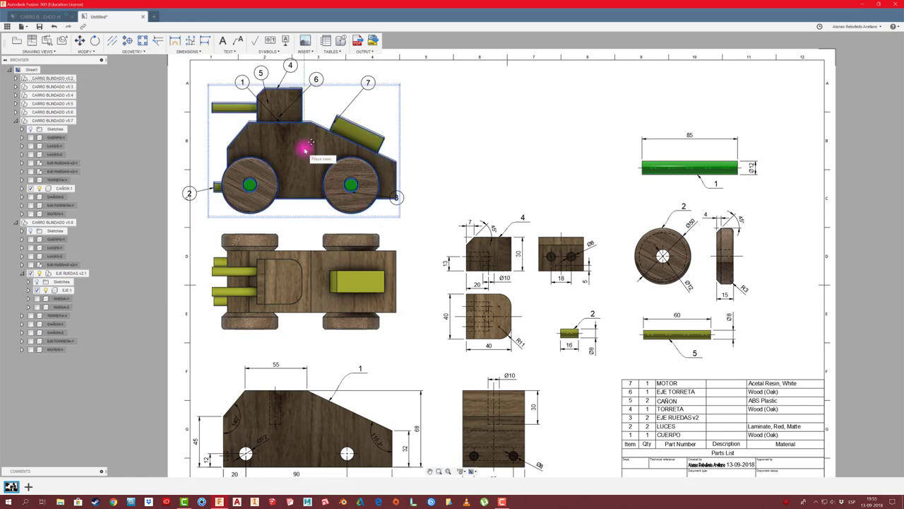
scroll(394, 279, up, 1)
scroll(394, 279, down, 1)
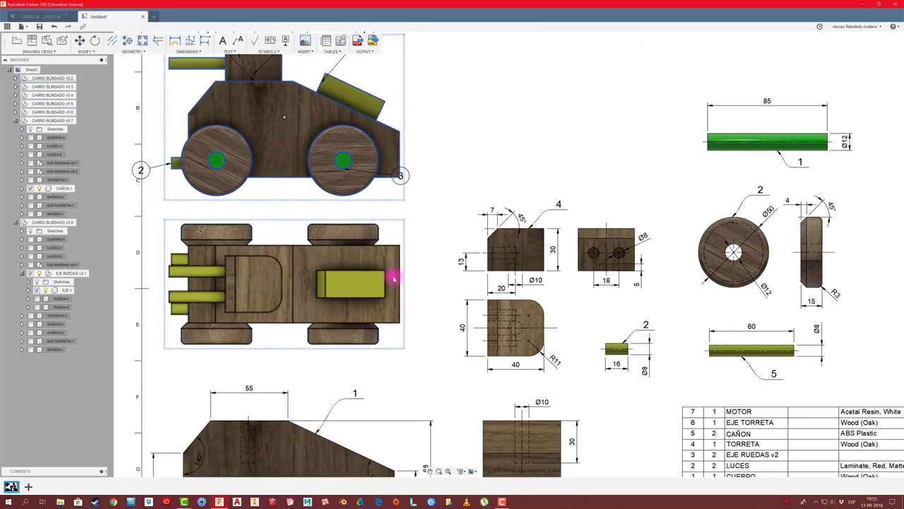
scroll(389, 256, down, 1)
scroll(382, 145, down, 2)
scroll(387, 141, up, 2)
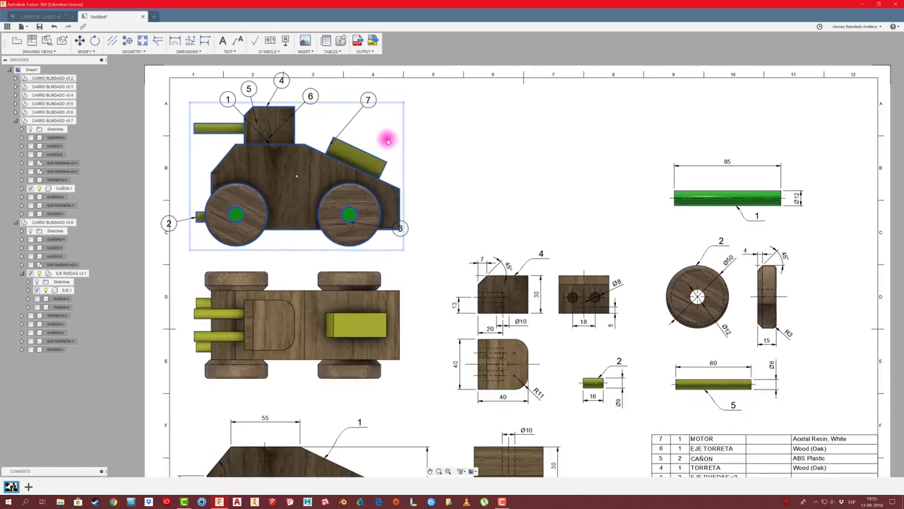
scroll(387, 140, up, 1)
scroll(387, 140, up, 1)
click(115, 42)
click(298, 143)
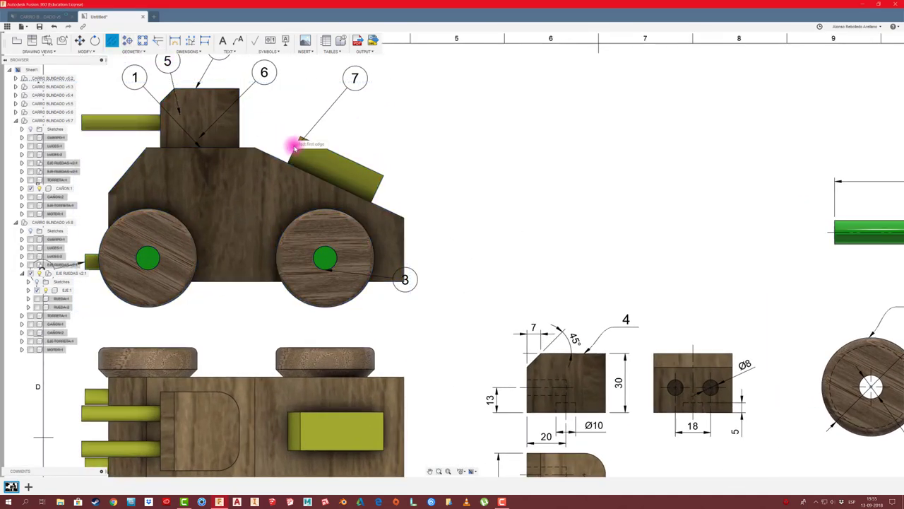
click(375, 194)
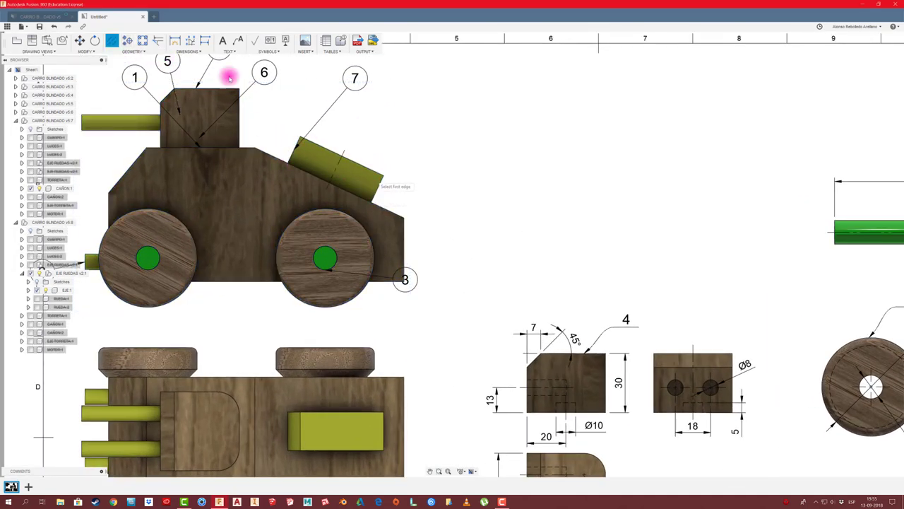
- Add center marks to the left and right wheels
click(128, 40)
click(157, 210)
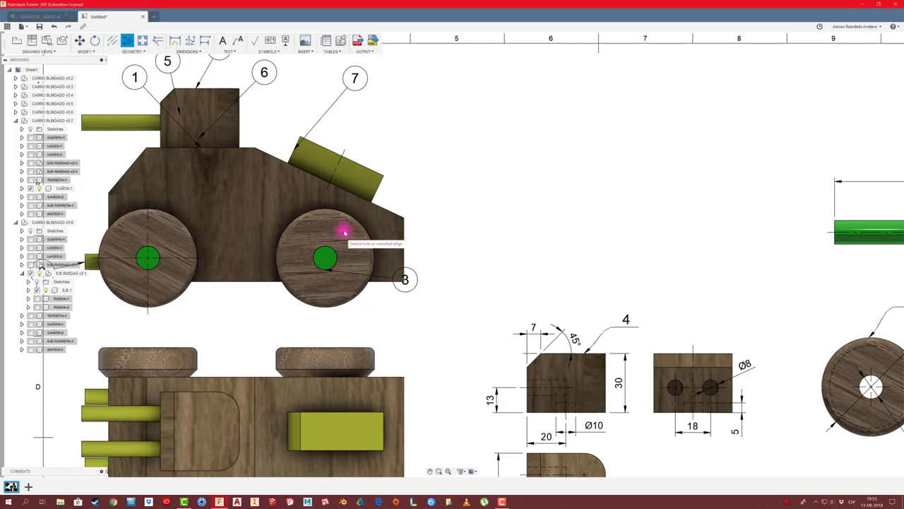
click(343, 220)
scroll(311, 263, up, 2)
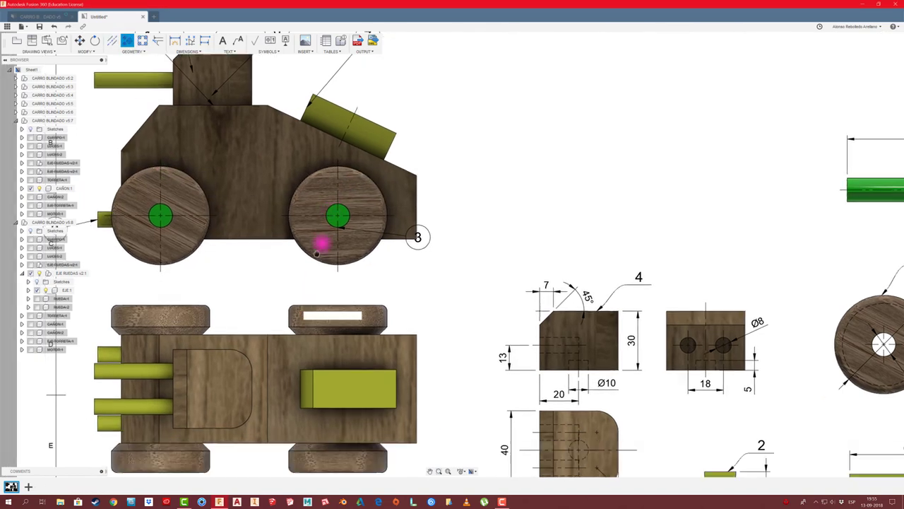
scroll(196, 115, up, 2)
- Add a horizontal centerline through the top view's body, extended across both ends
click(112, 42)
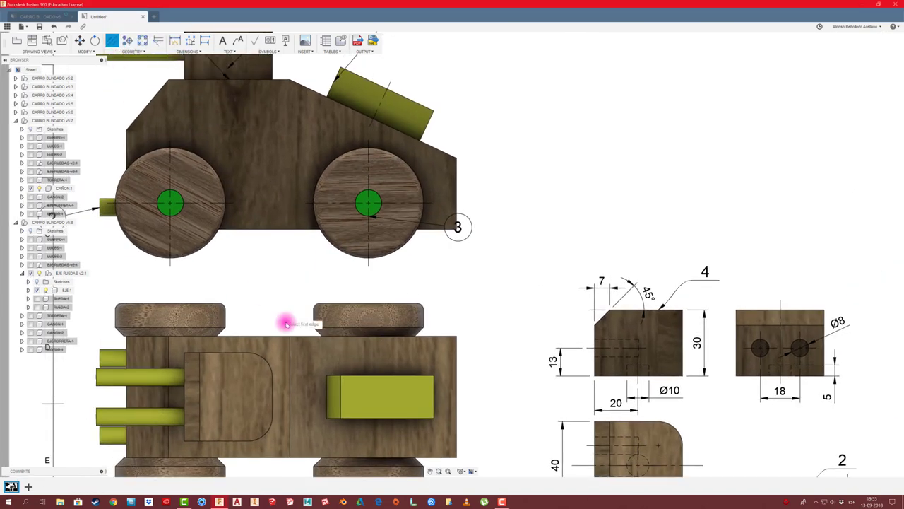
click(281, 337)
click(276, 458)
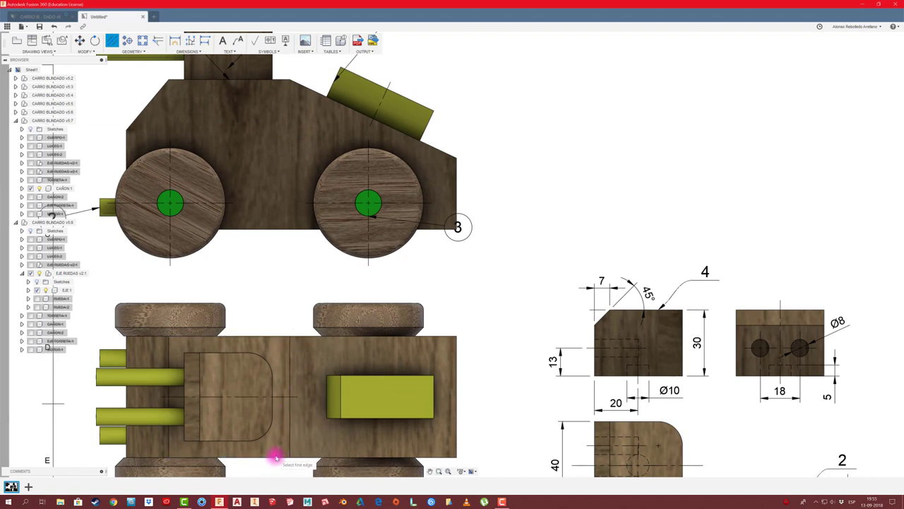
key(Escape)
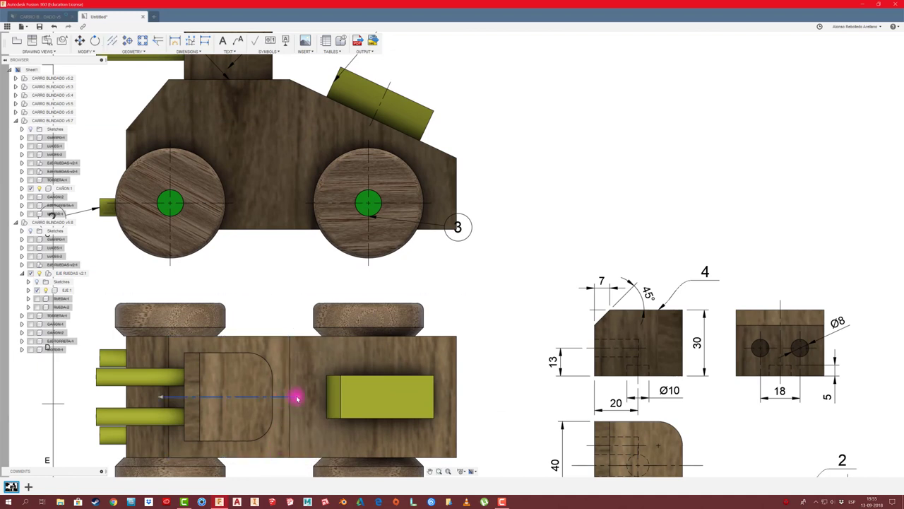
drag(297, 399, 495, 397)
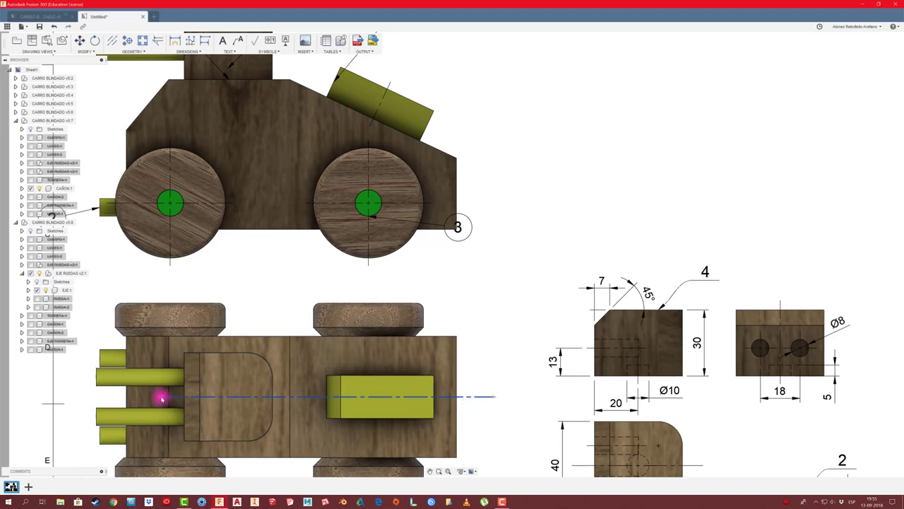
drag(162, 400, 89, 398)
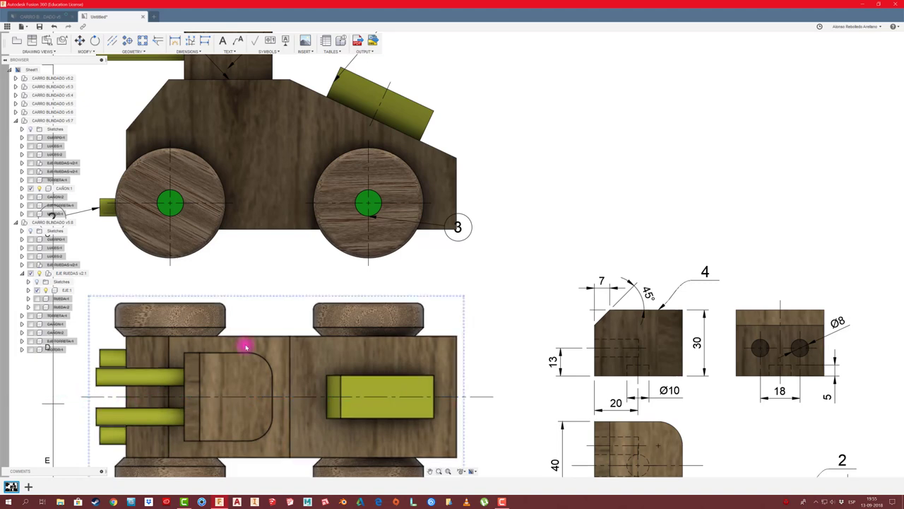
scroll(244, 345, down, 4)
scroll(259, 335, down, 2)
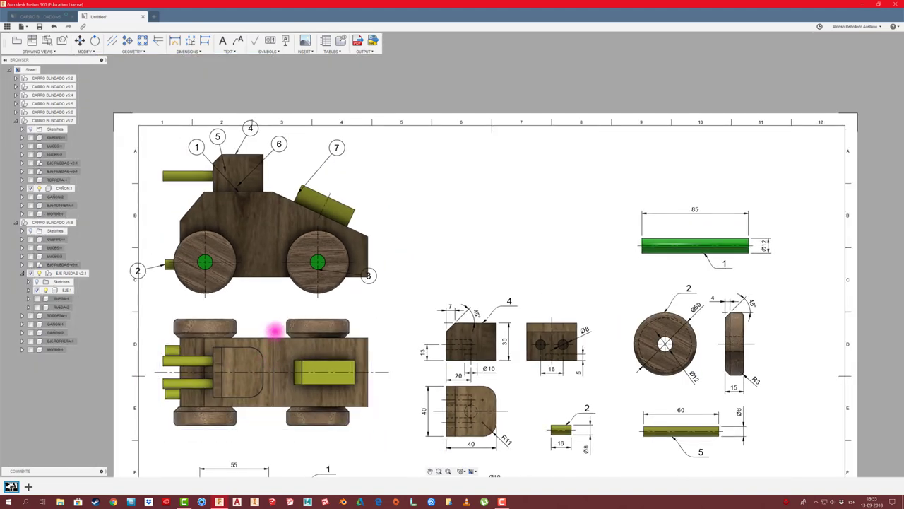
scroll(276, 329, down, 2)
scroll(271, 327, down, 1)
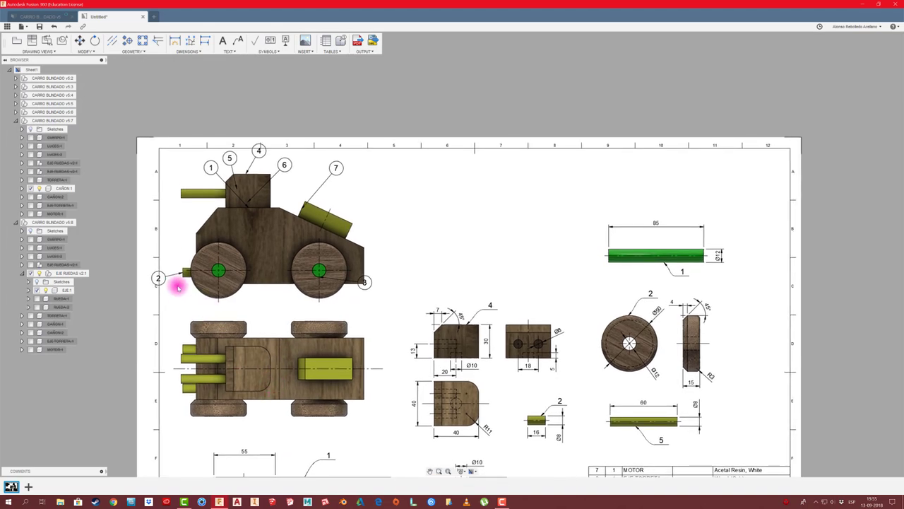
scroll(137, 282, up, 3)
scroll(145, 281, up, 2)
- Move balloon 2 toward the axle and add balloon 3 on the rear wheel
drag(139, 274, 164, 276)
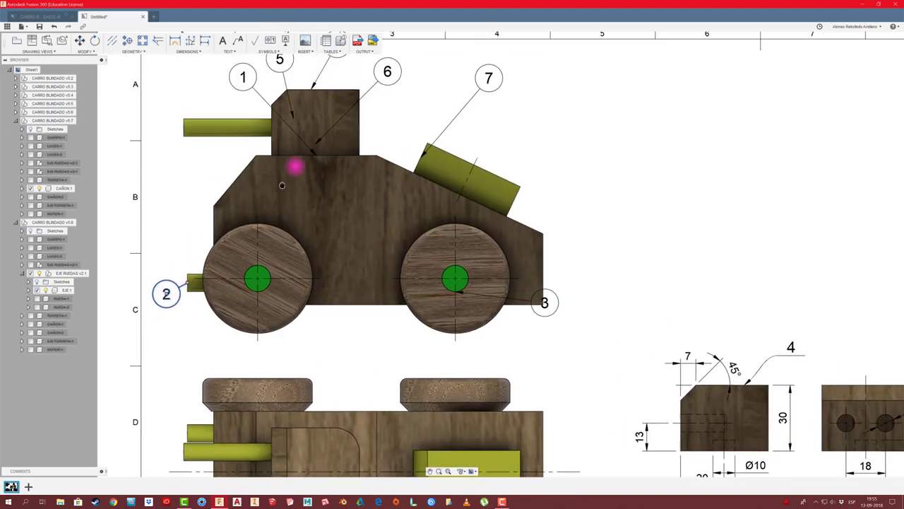
click(340, 40)
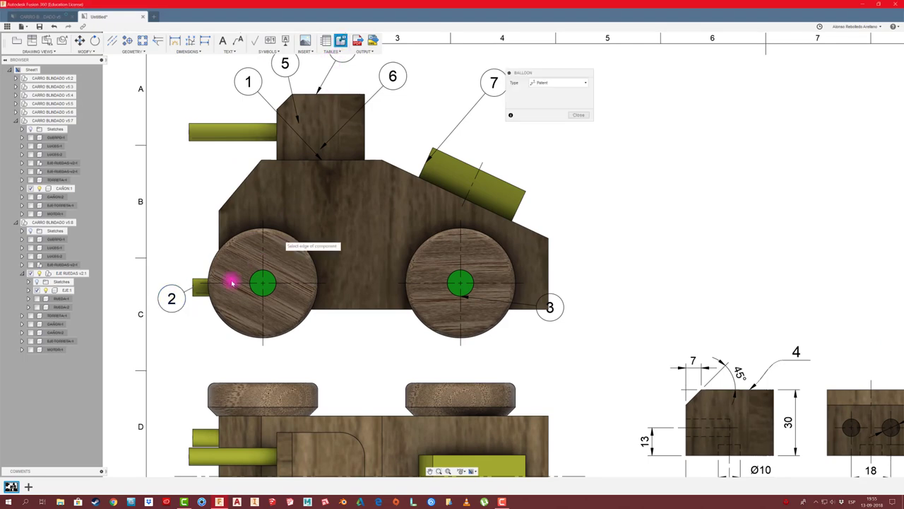
click(217, 317)
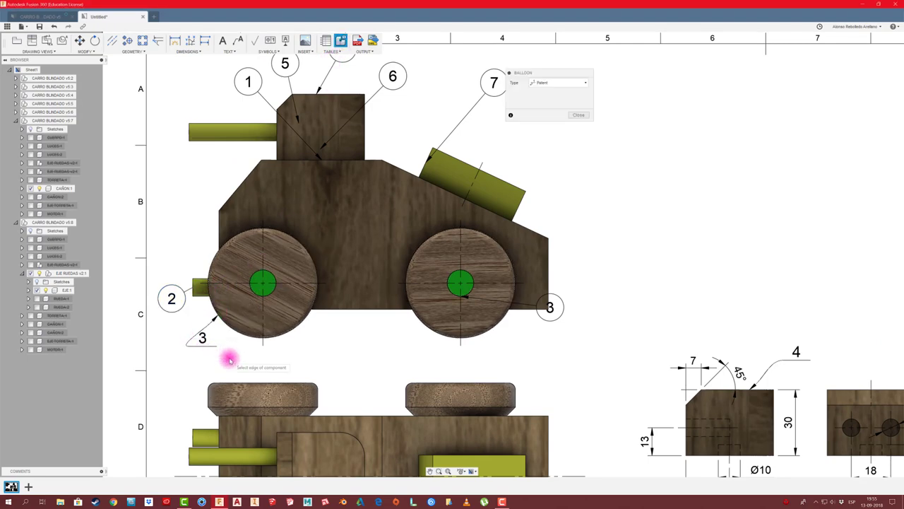
scroll(228, 358, down, 2)
scroll(337, 353, down, 2)
middle_drag(400, 355, 366, 241)
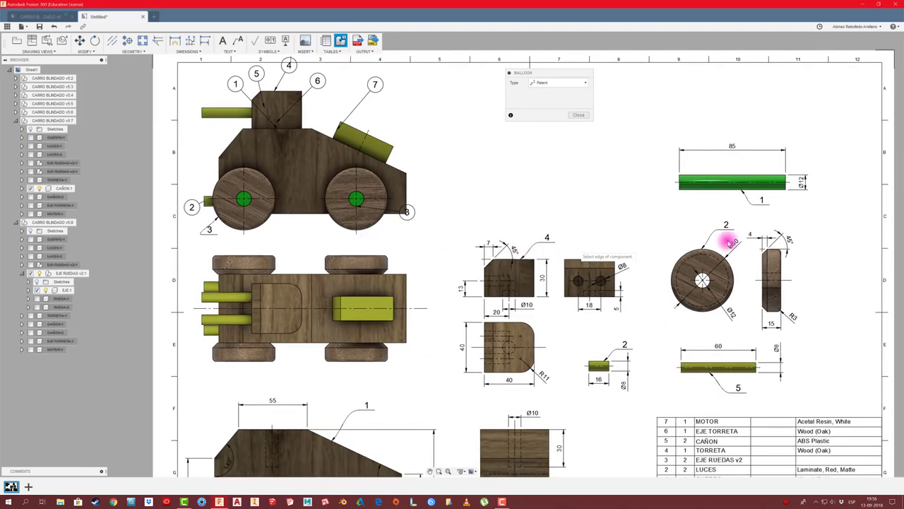
click(375, 227)
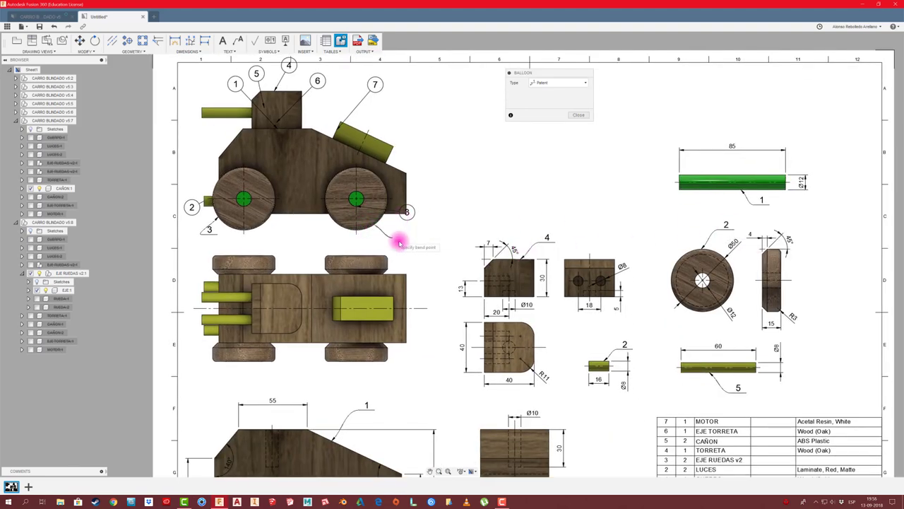
click(400, 239)
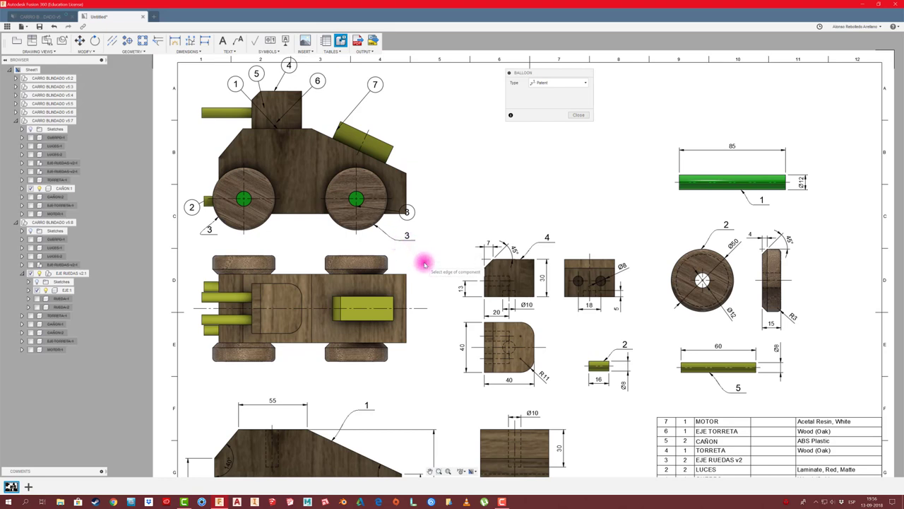
key(Escape)
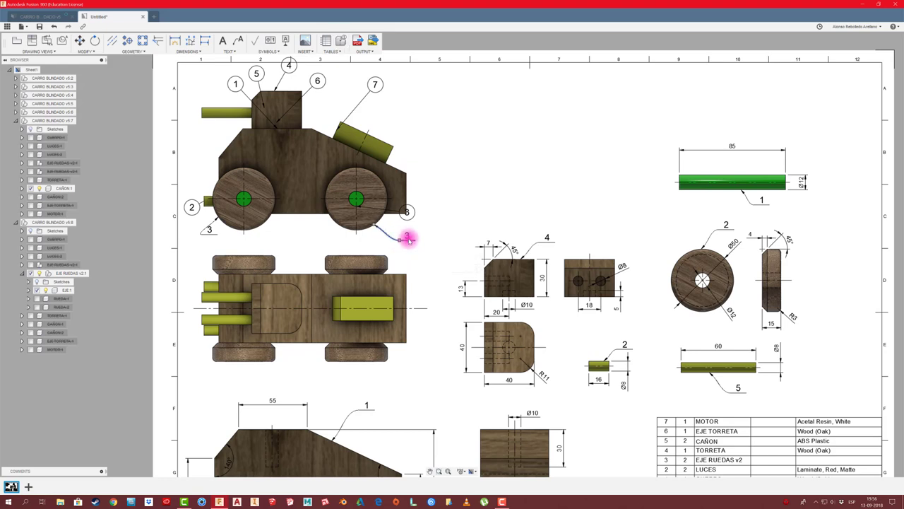
- Undo to remove the extra balloons 3, 7, 6 and 1 from the side view
key(ctrl+z)
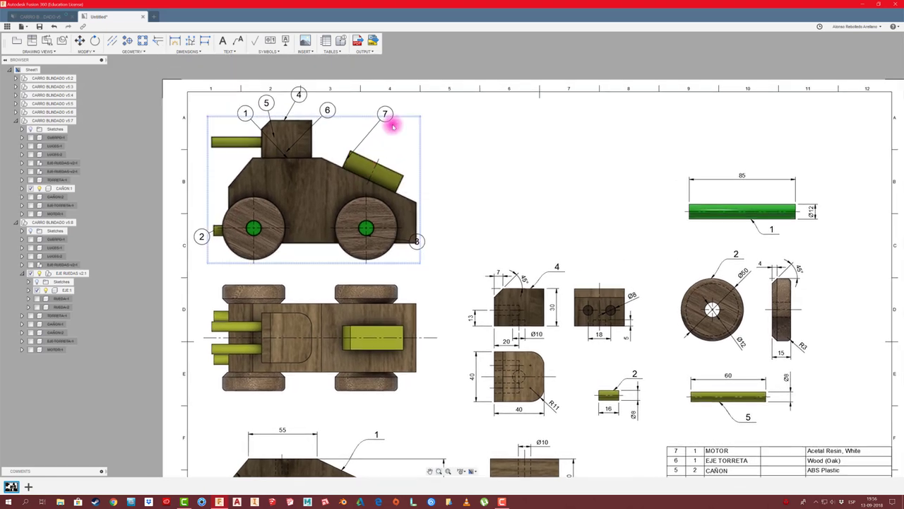
key(ctrl+z)
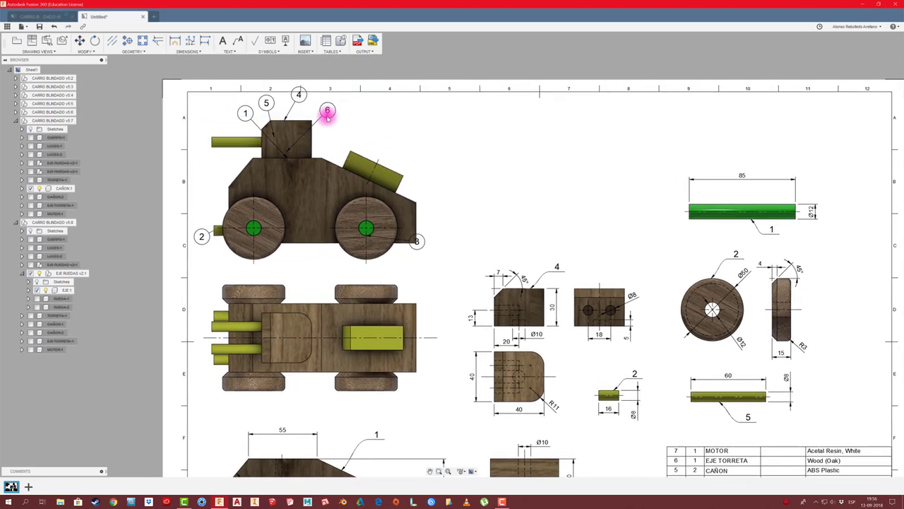
key(ctrl+z)
key(ctrl+z)
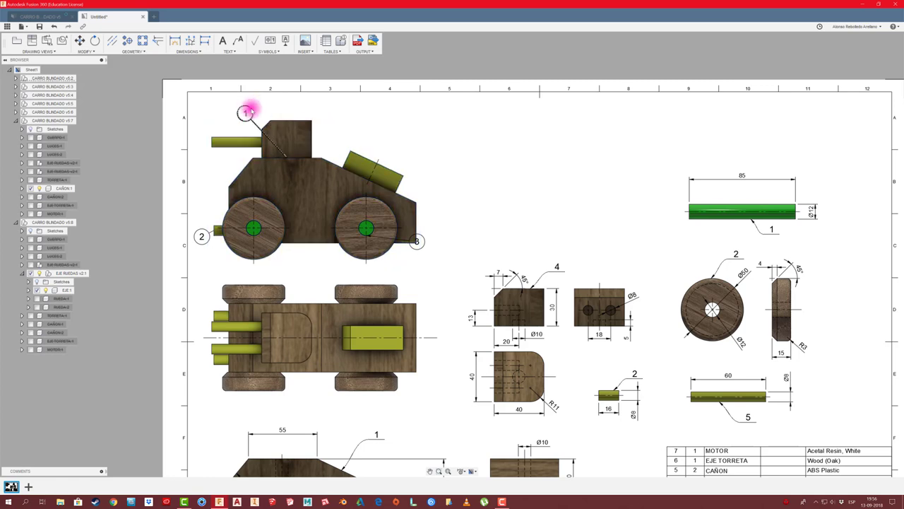
key(ctrl+z)
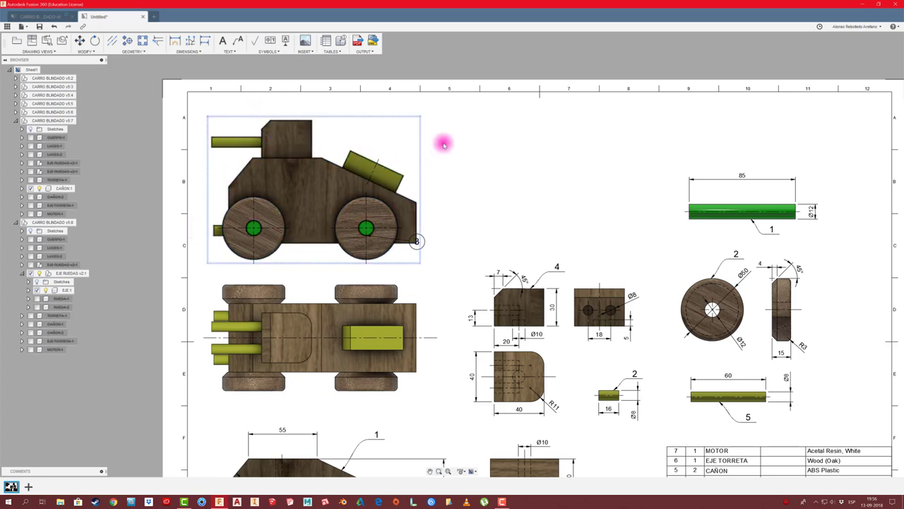
- Add a leader note 'Pieza centrada en relación a su superficie' pointing at the cannon
scroll(456, 141, up, 1)
scroll(448, 162, up, 1)
scroll(448, 164, up, 1)
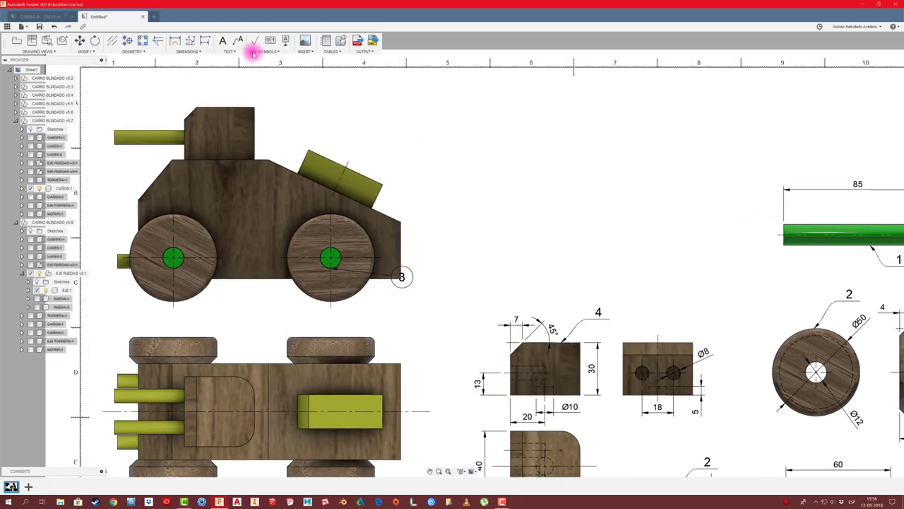
click(238, 40)
click(354, 168)
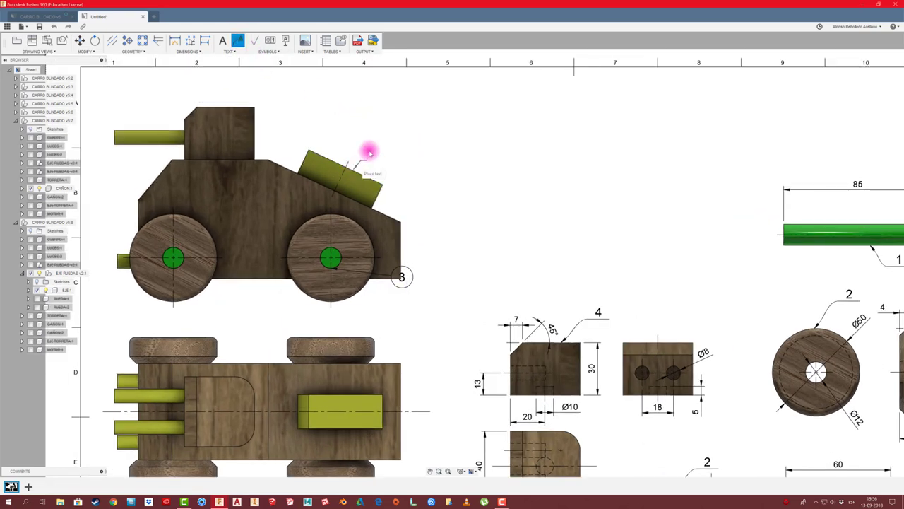
click(379, 144)
text(Pieza centrada en relación a su)
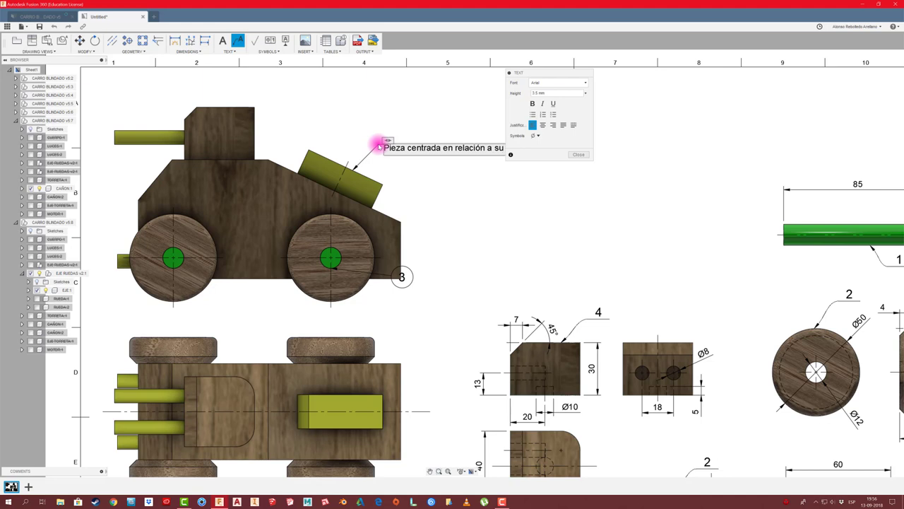
click(578, 155)
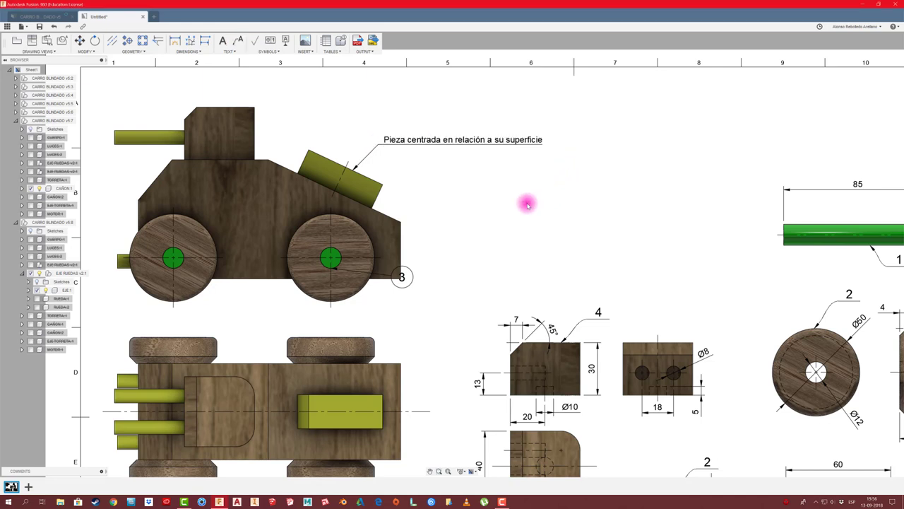
scroll(526, 205, down, 3)
- Change the side view style to shaded with hidden edges shown as dashed lines
scroll(492, 210, up, 1)
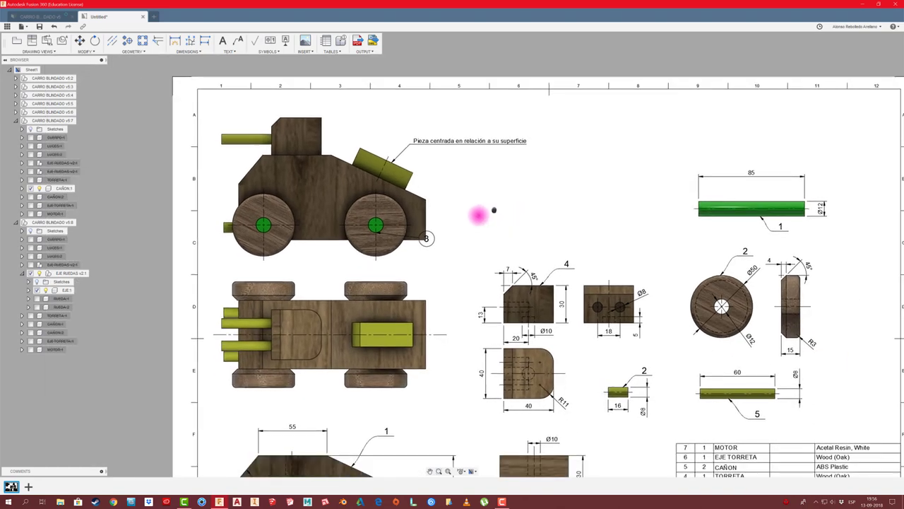
scroll(478, 212, up, 1)
scroll(478, 215, down, 1)
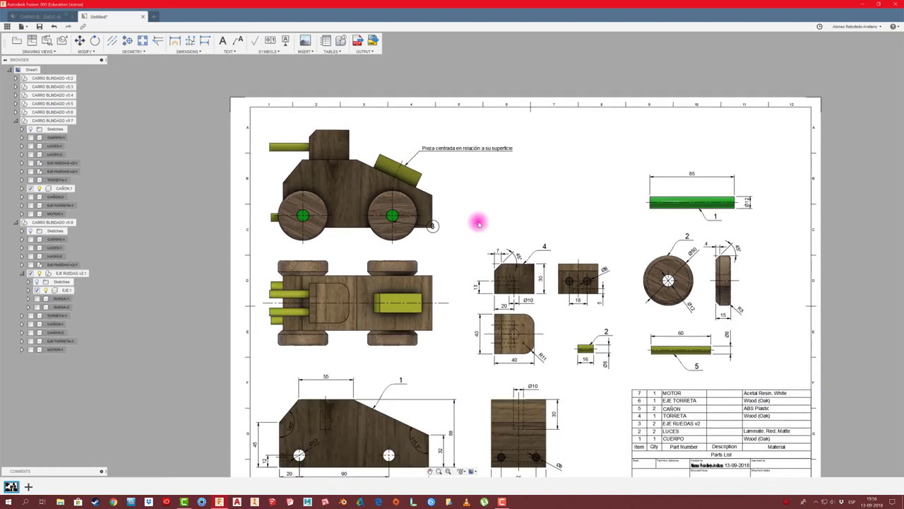
scroll(478, 223, down, 1)
click(380, 137)
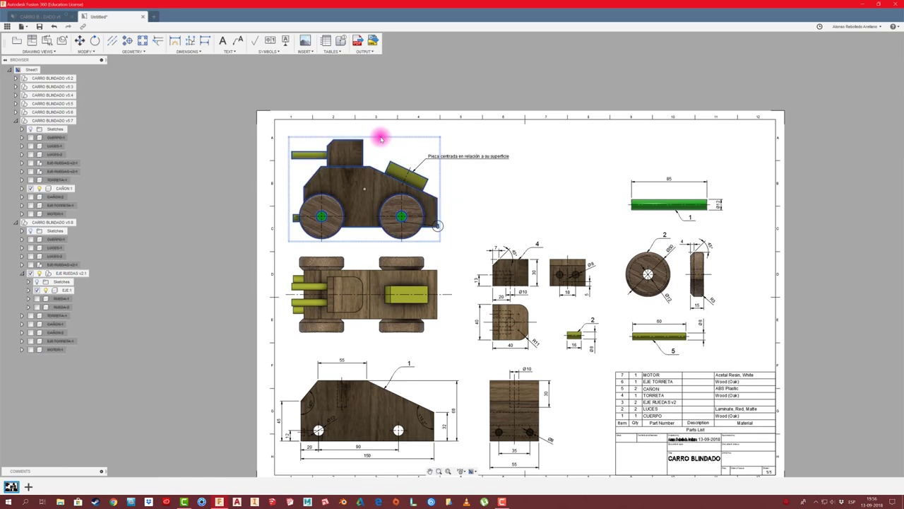
double_click(380, 138)
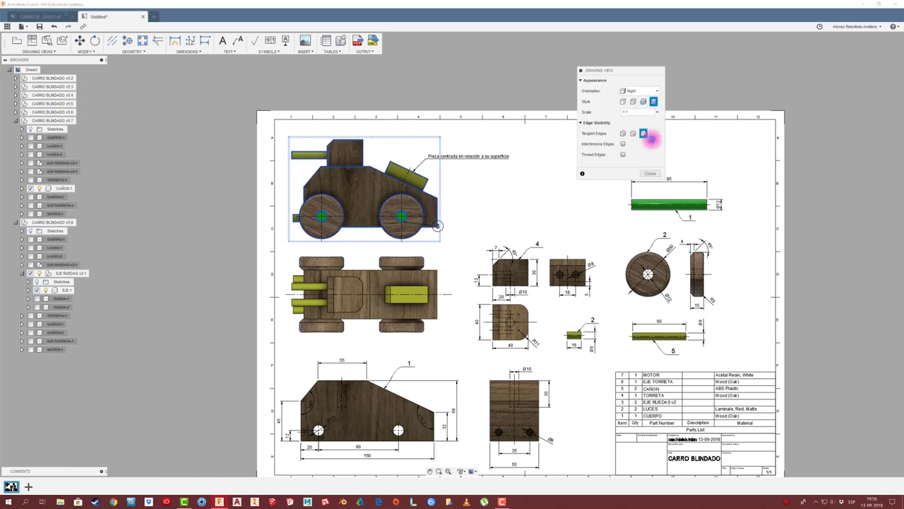
click(649, 173)
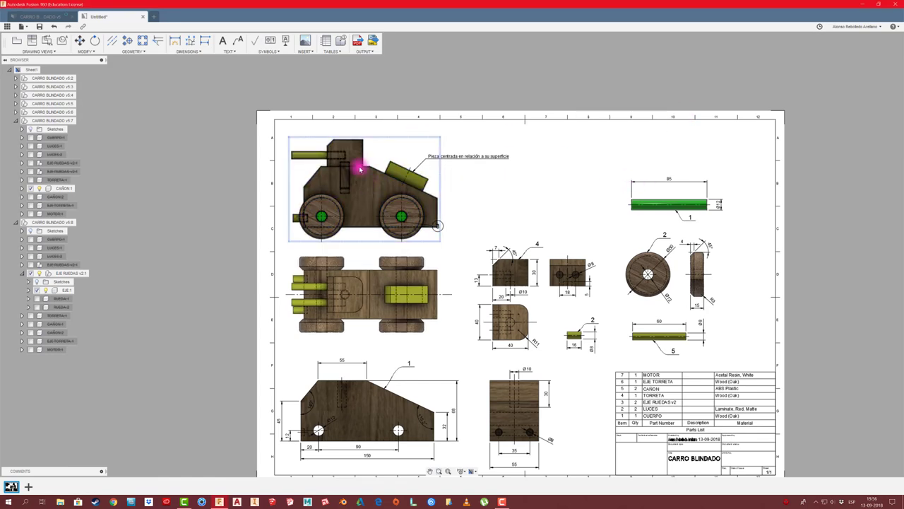
scroll(348, 168, up, 1)
scroll(348, 167, up, 2)
scroll(347, 165, up, 1)
scroll(347, 169, up, 1)
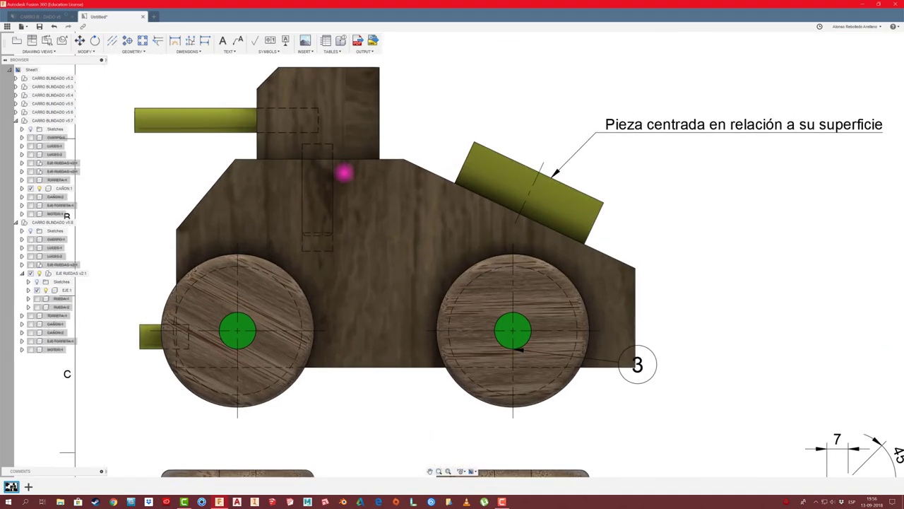
scroll(343, 174, up, 1)
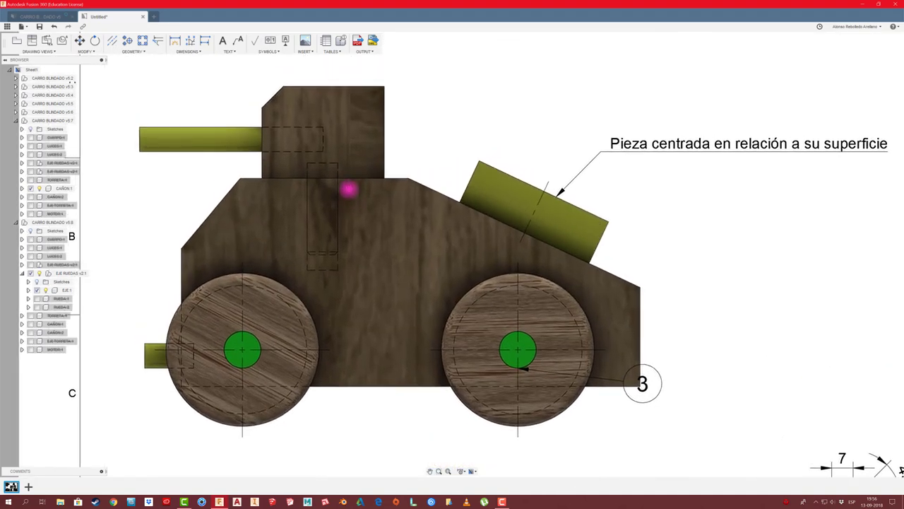
click(175, 41)
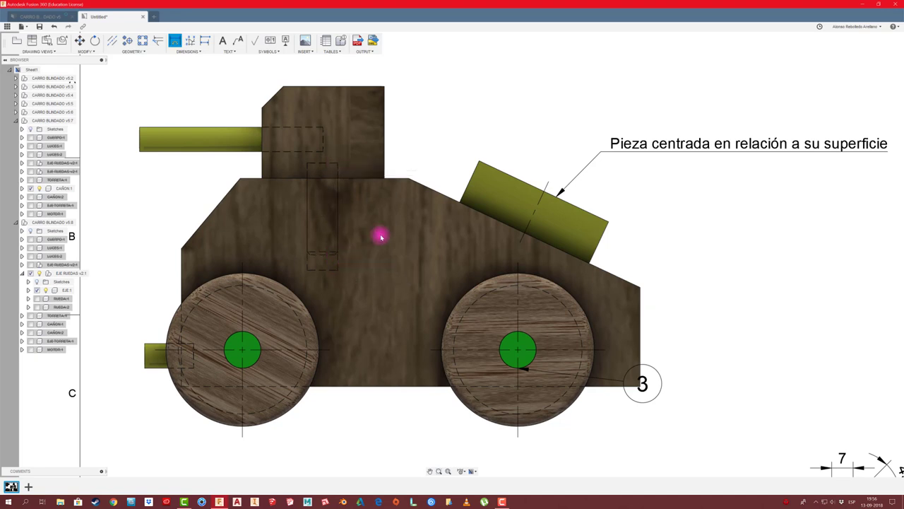
- Dimension the hidden turret shaft's width as 10, placed above the turret
click(337, 212)
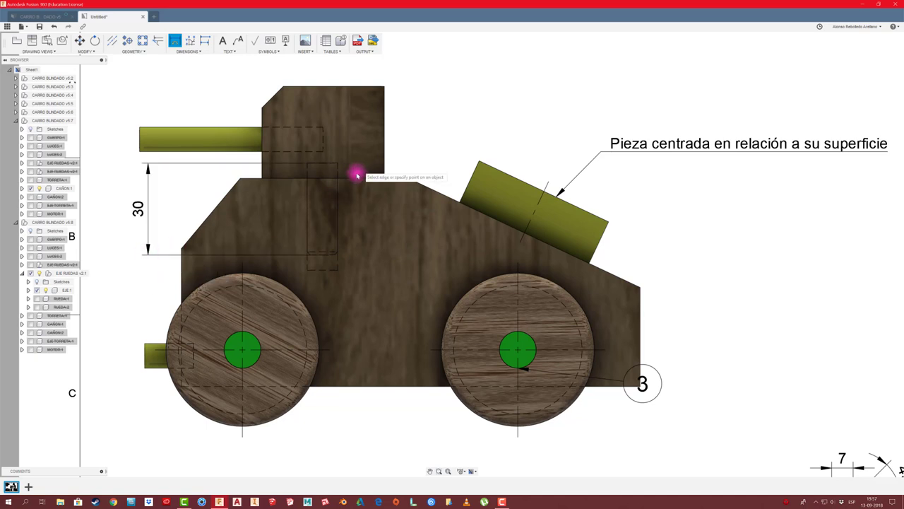
scroll(361, 171, up, 2)
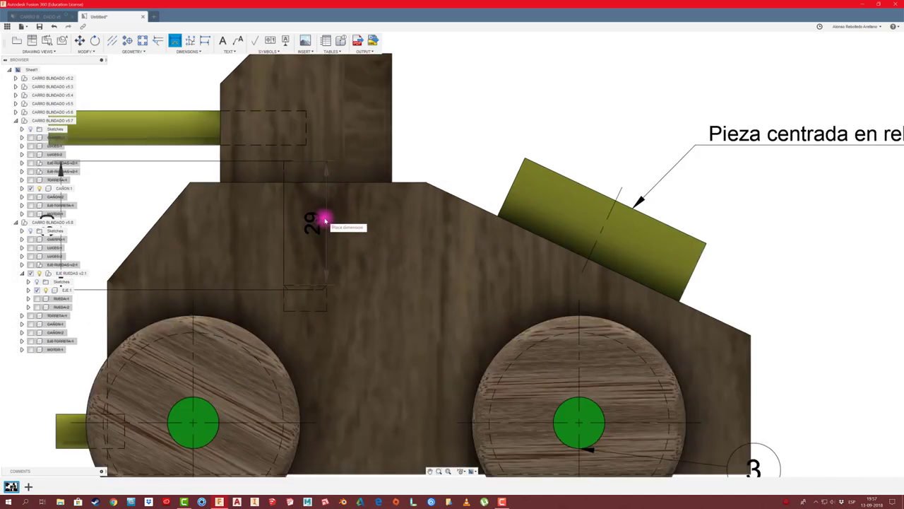
click(326, 216)
scroll(326, 170, down, 3)
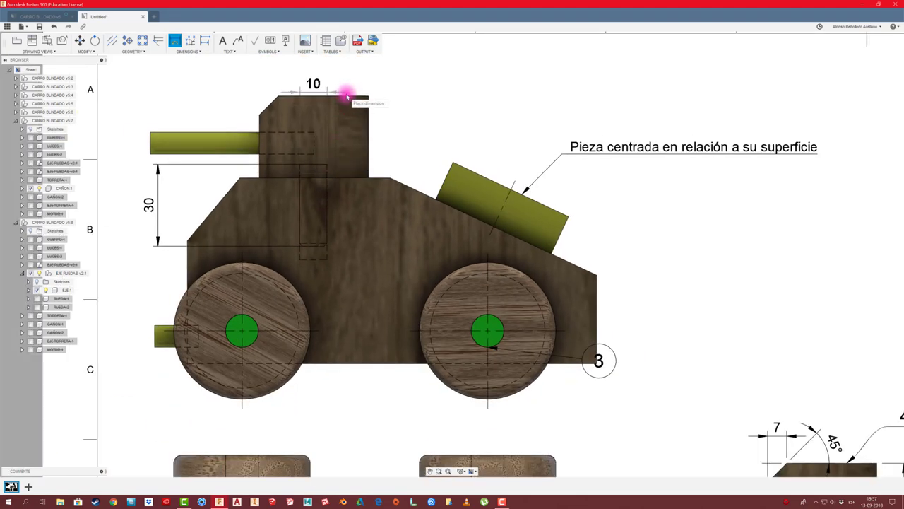
click(347, 86)
key(Escape)
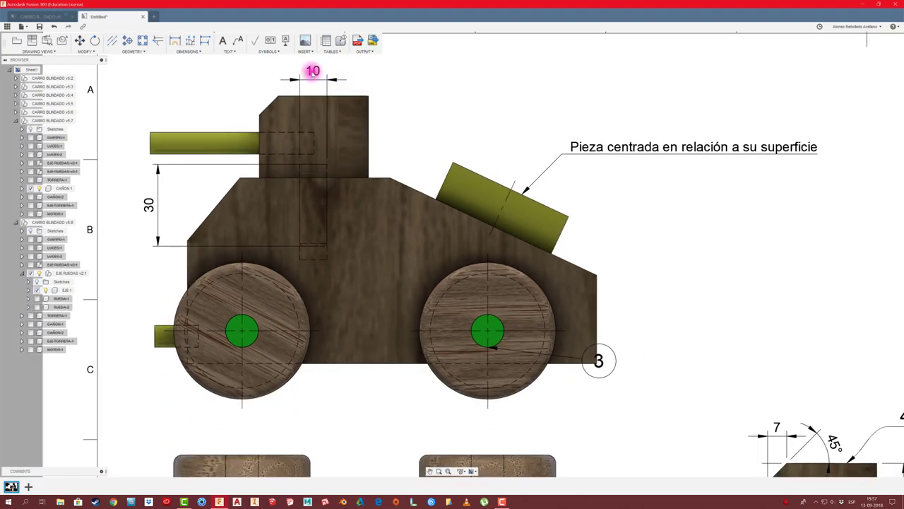
- Edit the 10 dimension's text to add the Ø symbol, making it read Ø10
double_click(312, 71)
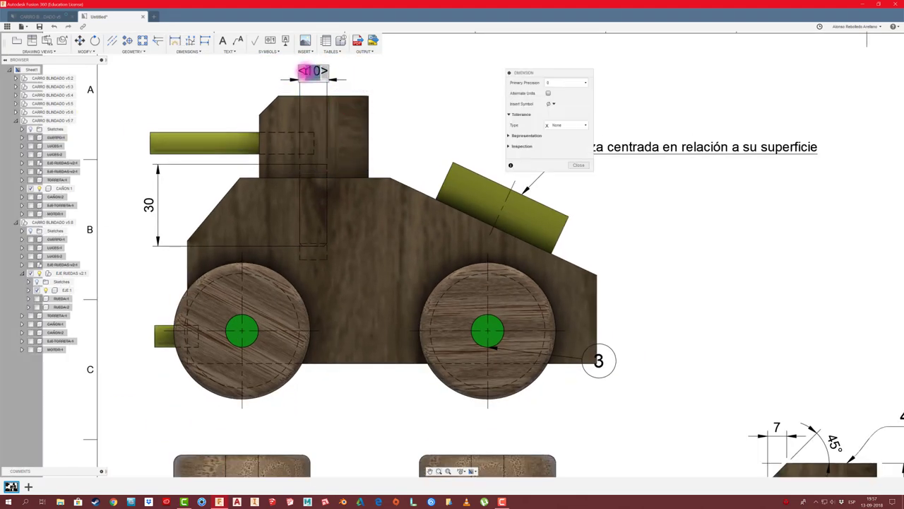
text(m)
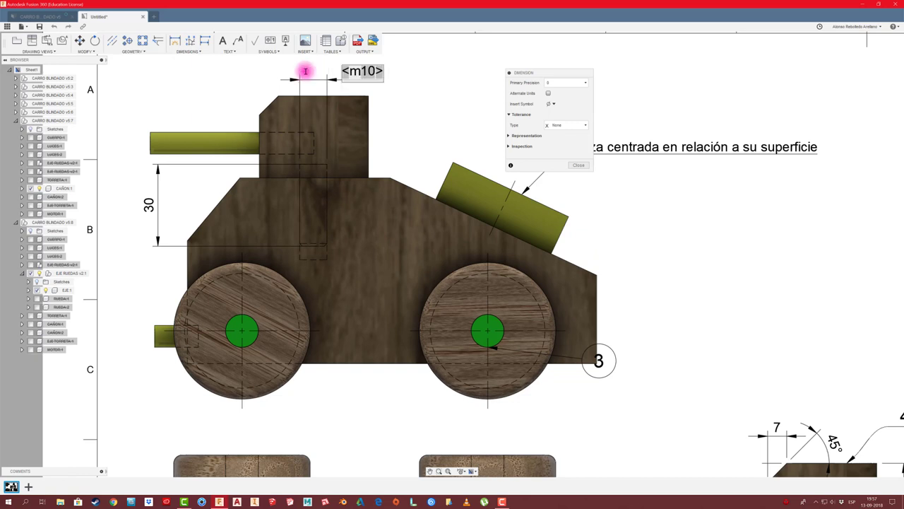
key(BackSpace)
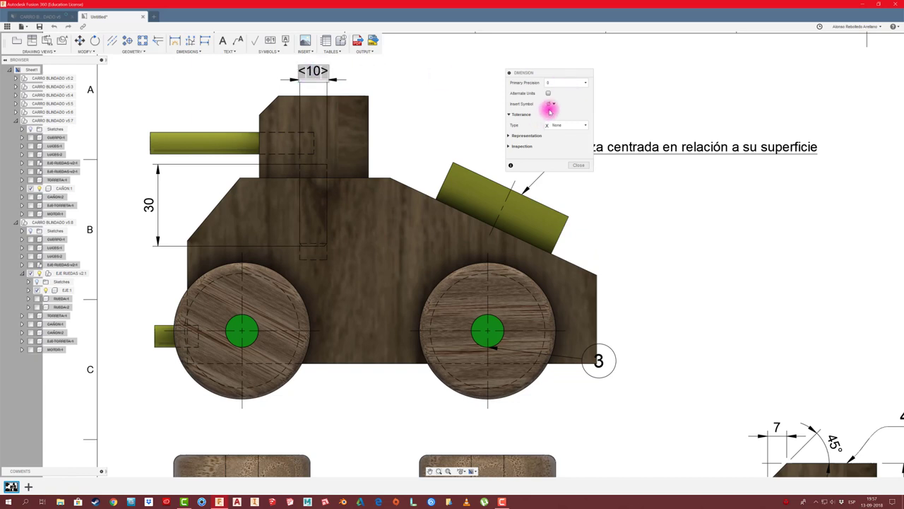
click(552, 105)
click(545, 124)
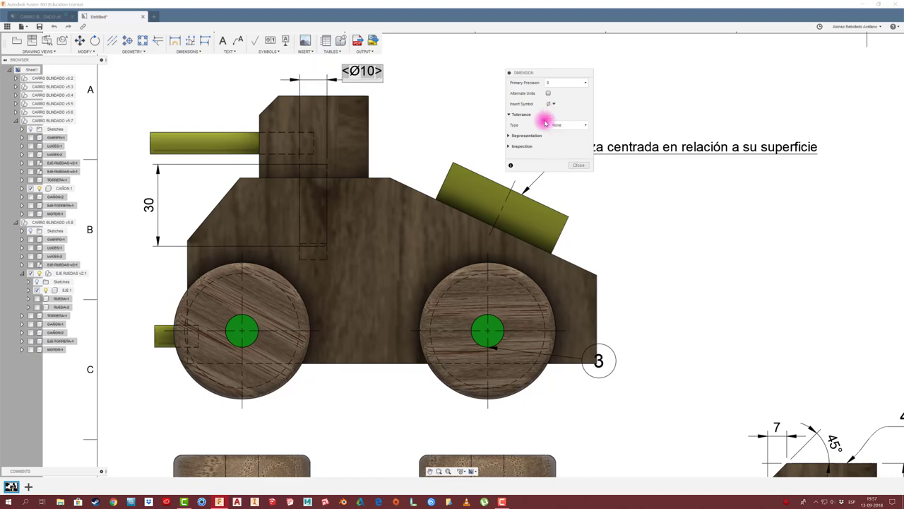
click(576, 164)
scroll(403, 170, down, 2)
scroll(429, 204, down, 2)
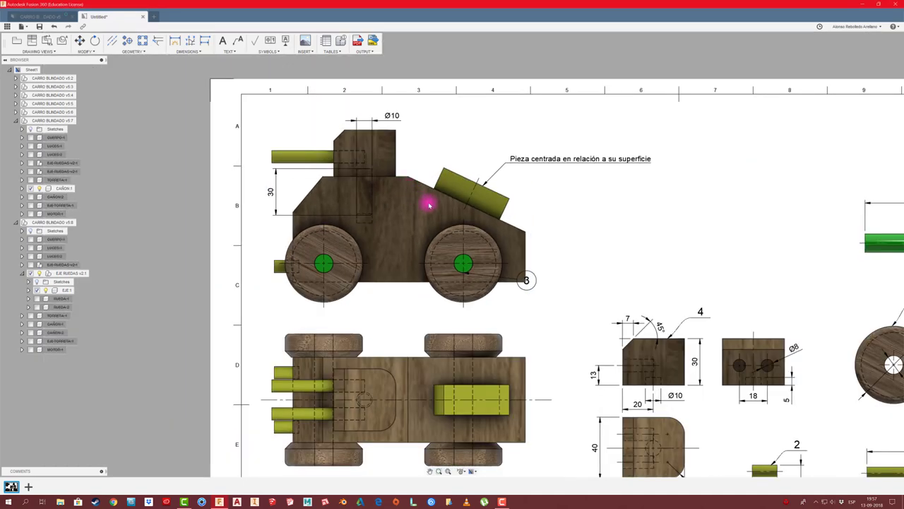
scroll(460, 212, down, 1)
scroll(536, 237, down, 1)
scroll(550, 240, down, 1)
- Fill the title block with department Diseño, type PDF, number 2, revision 1 and status FUSION 360
scroll(553, 238, down, 1)
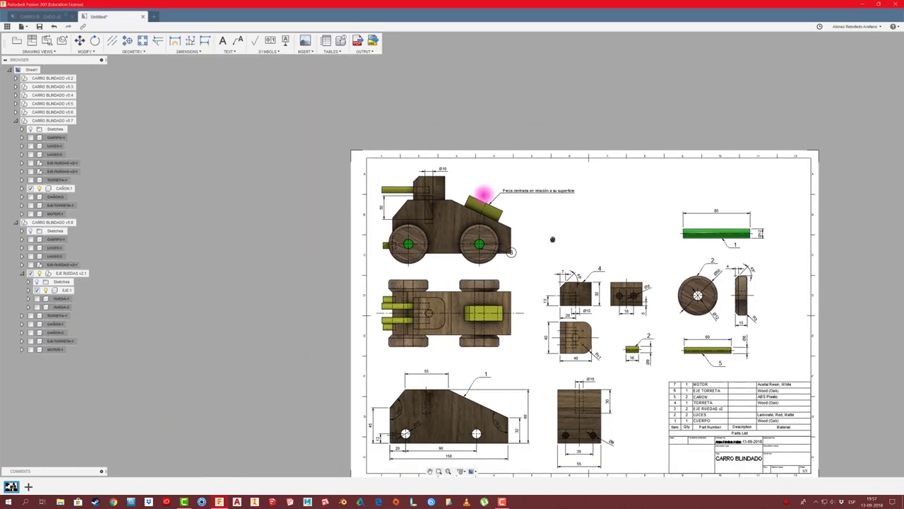
mouse_move(552, 239)
middle_down()
mouse_move(436, 177)
mouse_move(400, 172)
middle_up()
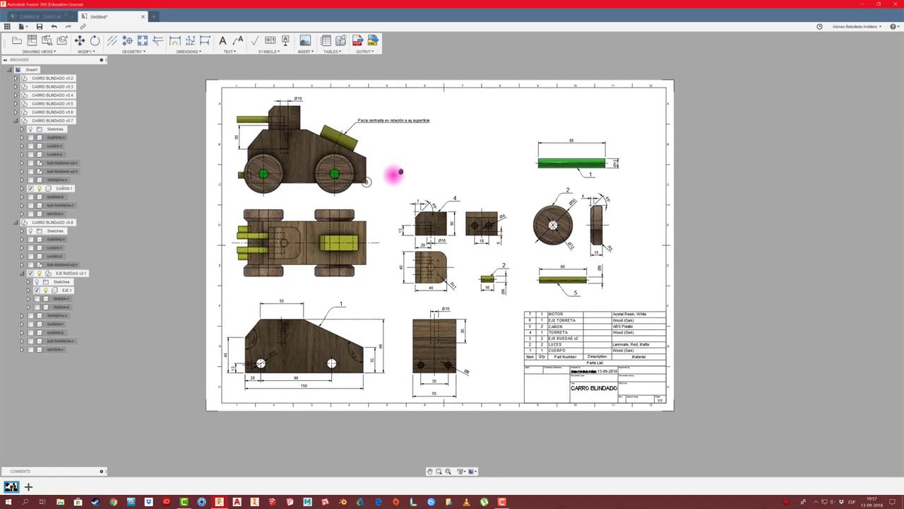
double_click(585, 397)
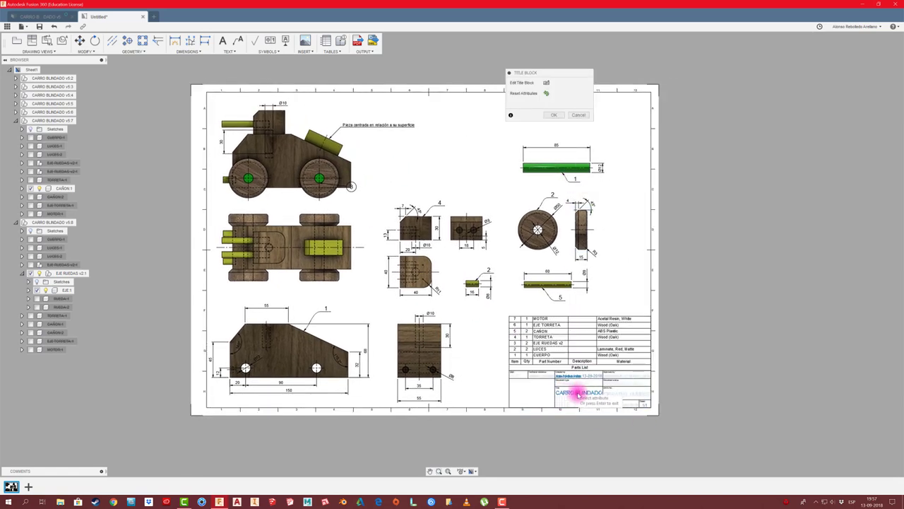
scroll(586, 413, up, 1)
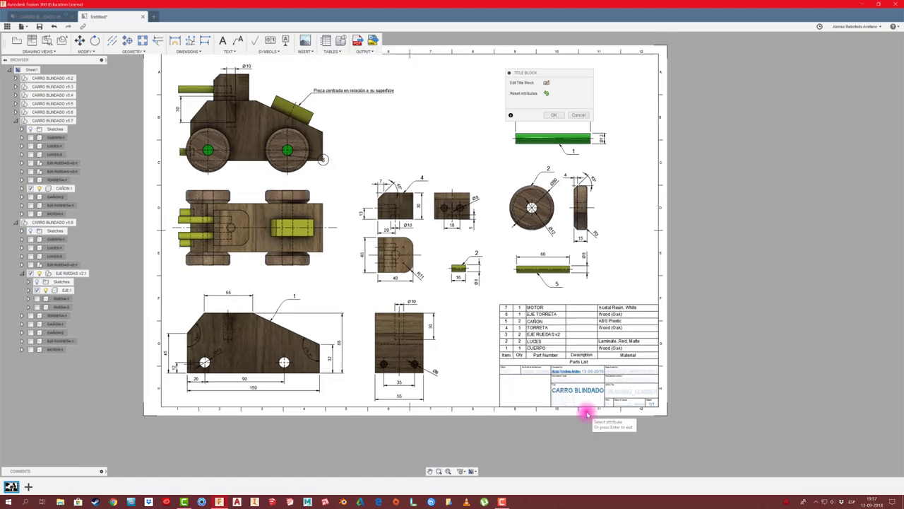
scroll(586, 413, up, 2)
scroll(585, 409, up, 2)
scroll(586, 410, up, 1)
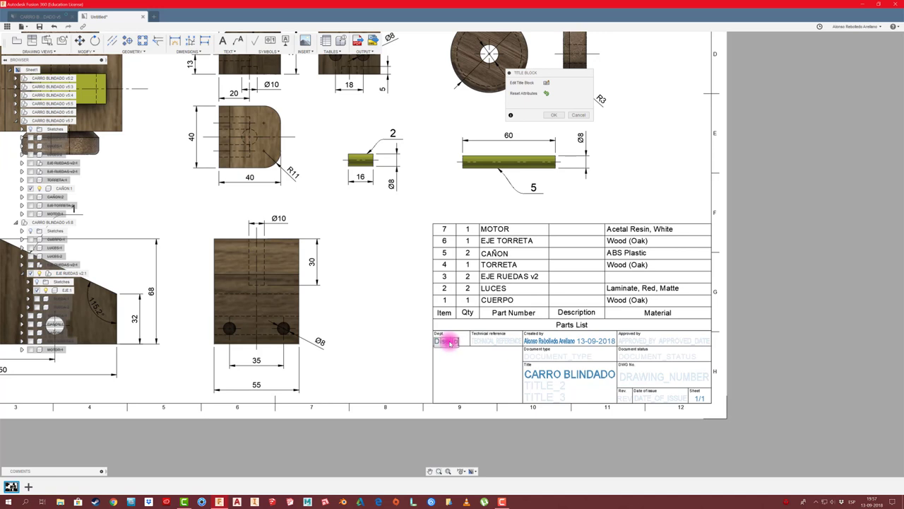
click(550, 359)
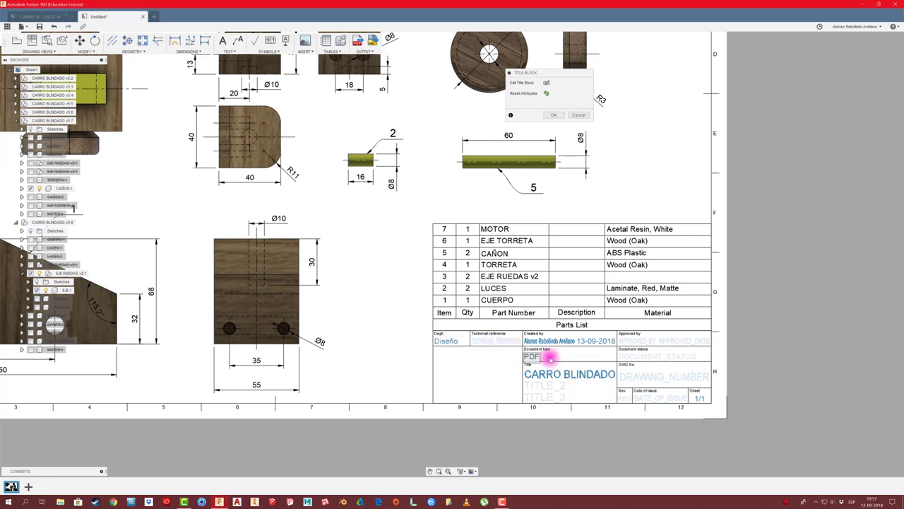
click(645, 375)
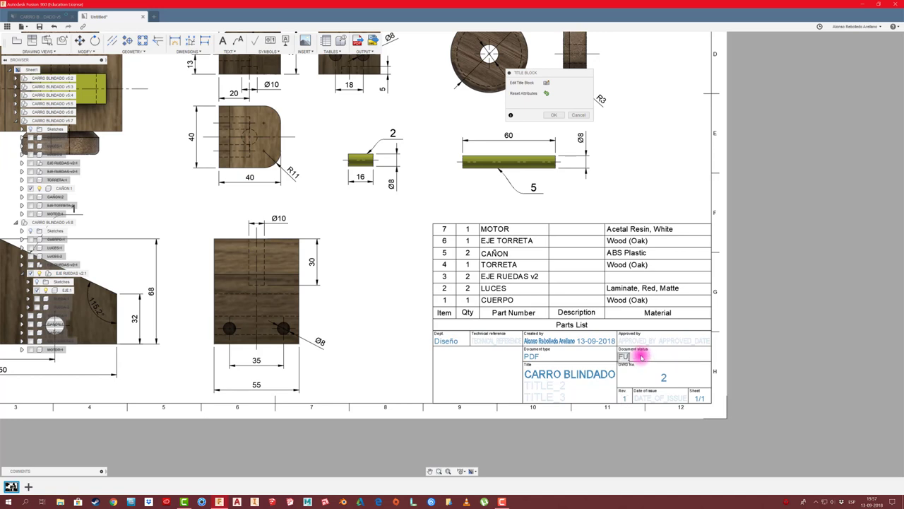
key(Return)
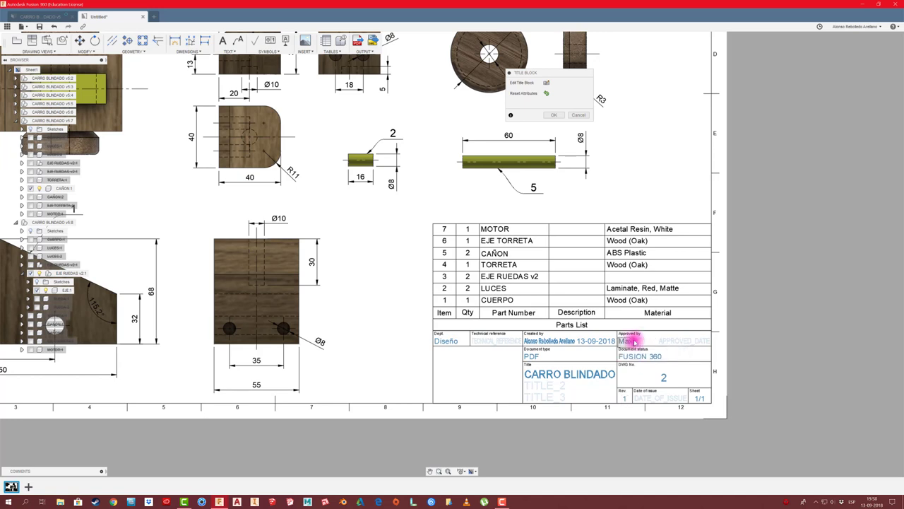
- Enter the approver's name and the technical reference dwg in the title block
click(497, 340)
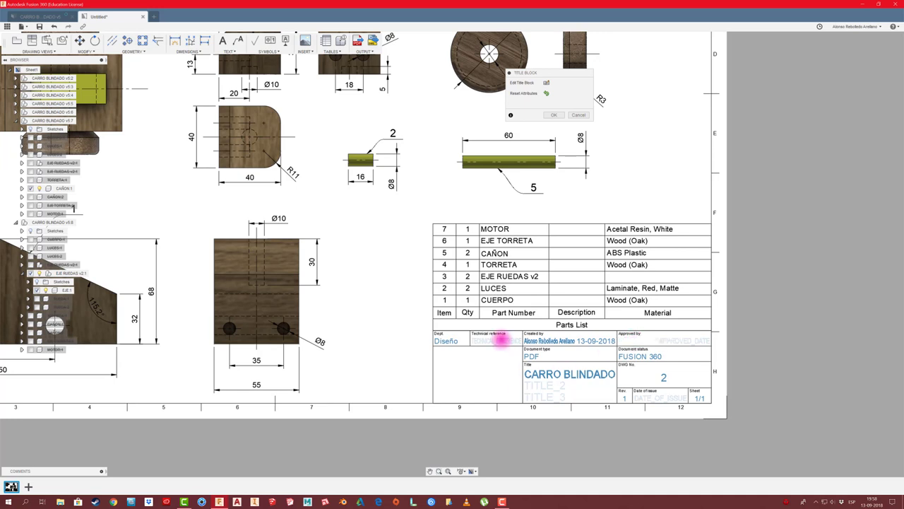
text(dwg)
key(Return)
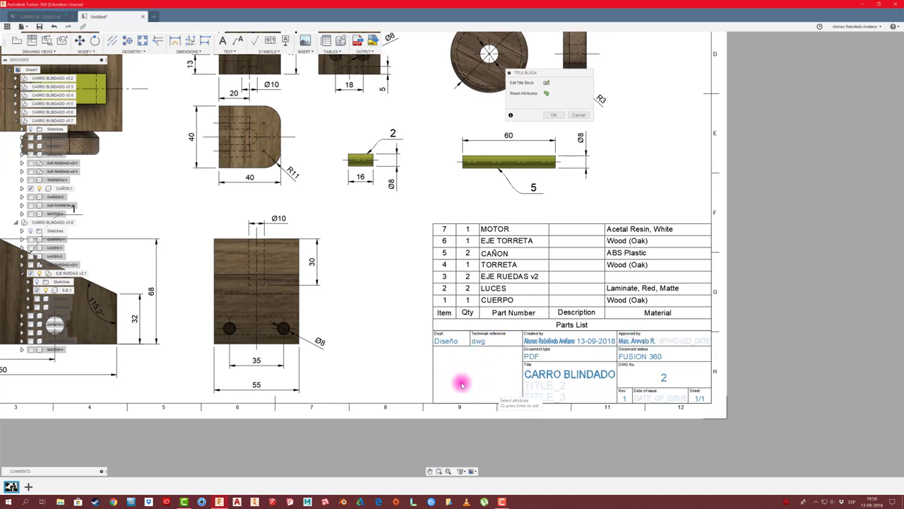
click(304, 42)
- Insert the artplay logo into the title block at scale 0.90, X 2 mm, Y 1 mm
click(377, 89)
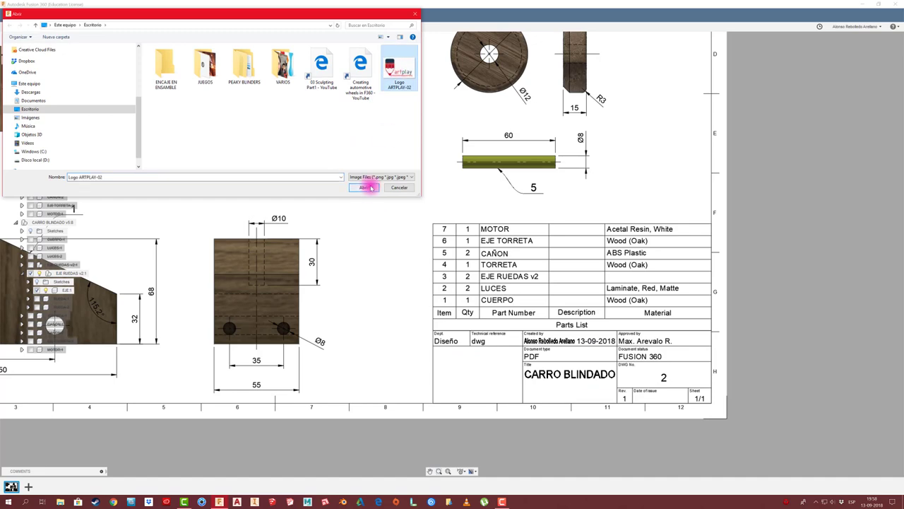
click(343, 181)
click(433, 398)
click(584, 126)
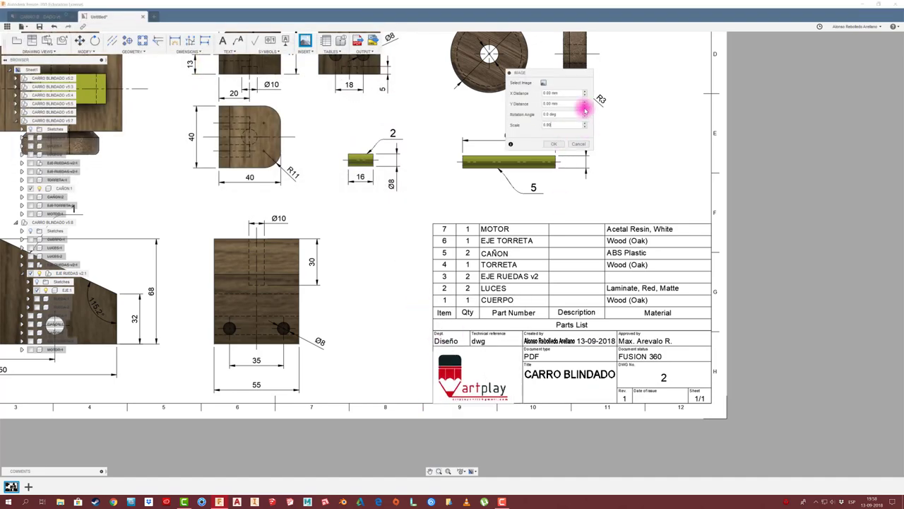
click(584, 101)
click(584, 101)
click(584, 92)
click(585, 91)
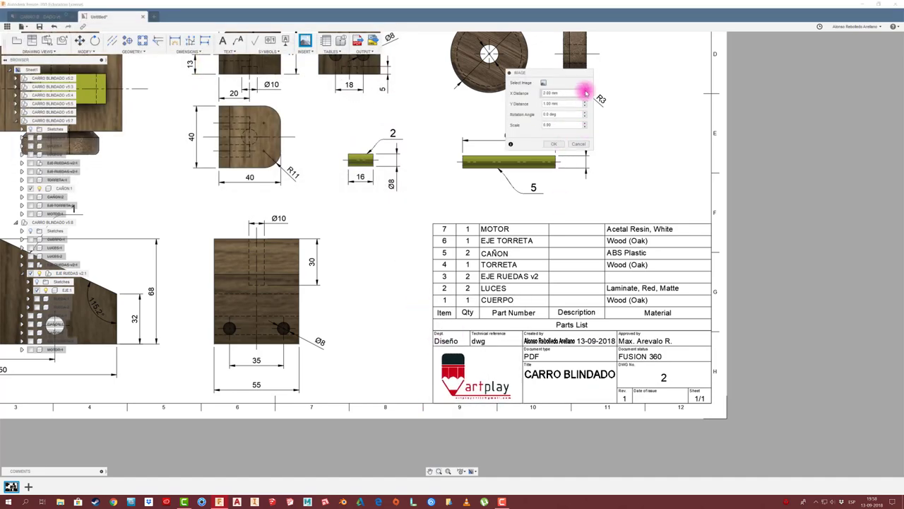
- Confirm the logo placement and shift the green axle bar view to the right
scroll(751, 297, down, 3)
click(553, 144)
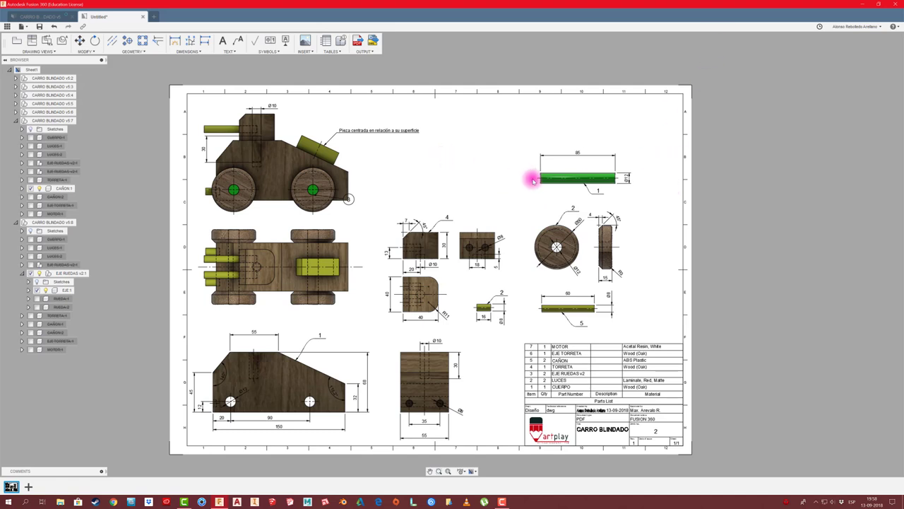
click(578, 178)
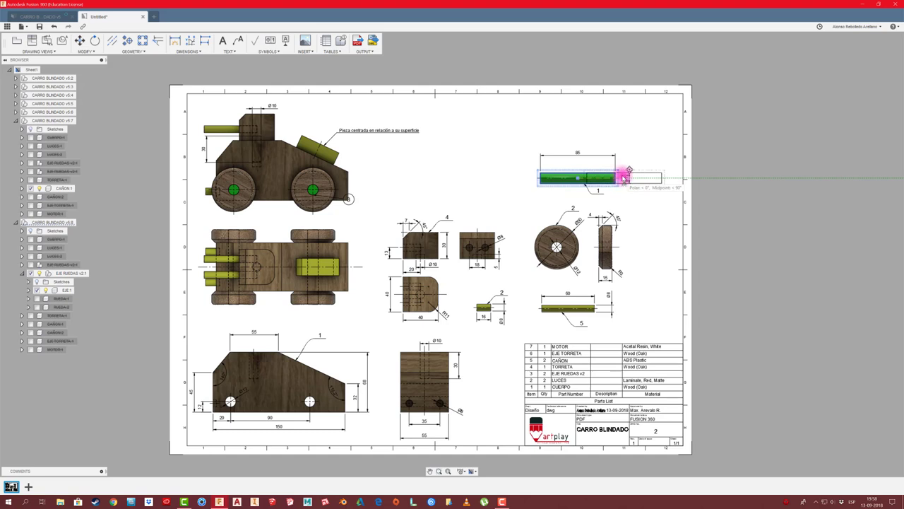
click(625, 174)
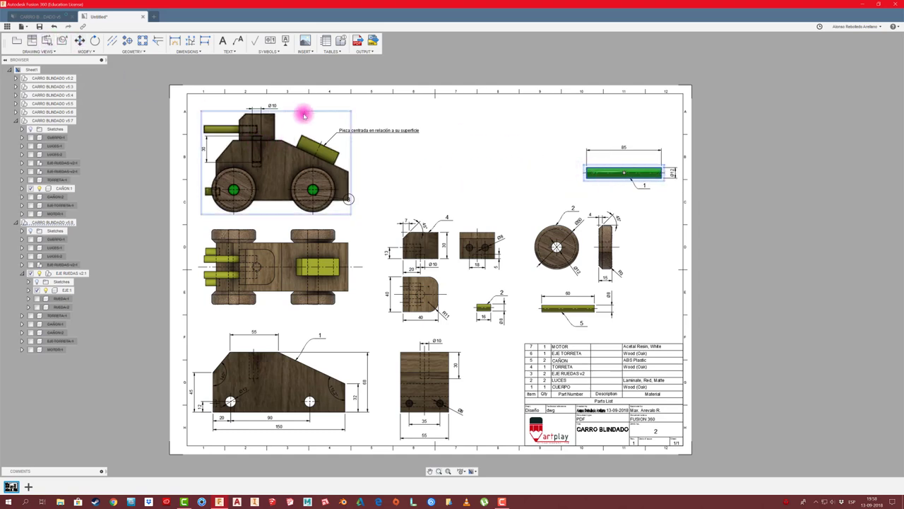
- Project an isometric view from the car side view and move it to the top of the sheet
click(32, 40)
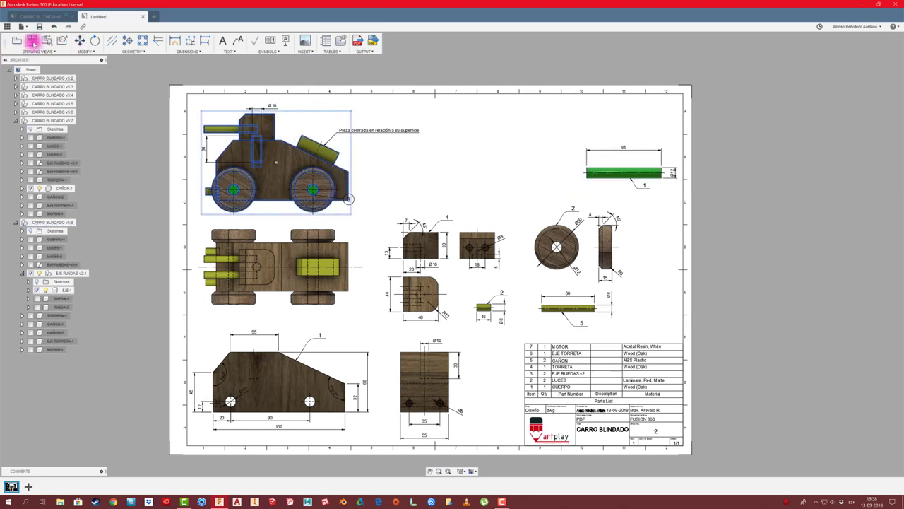
click(332, 201)
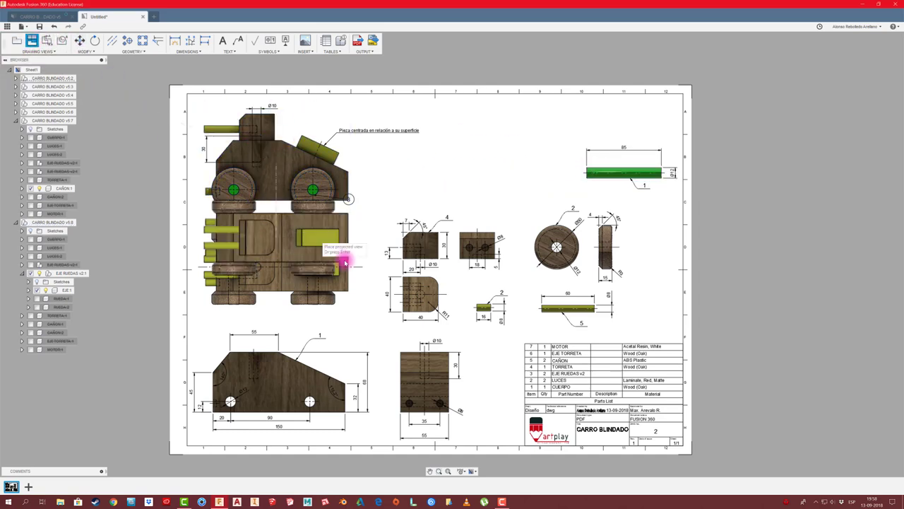
click(498, 321)
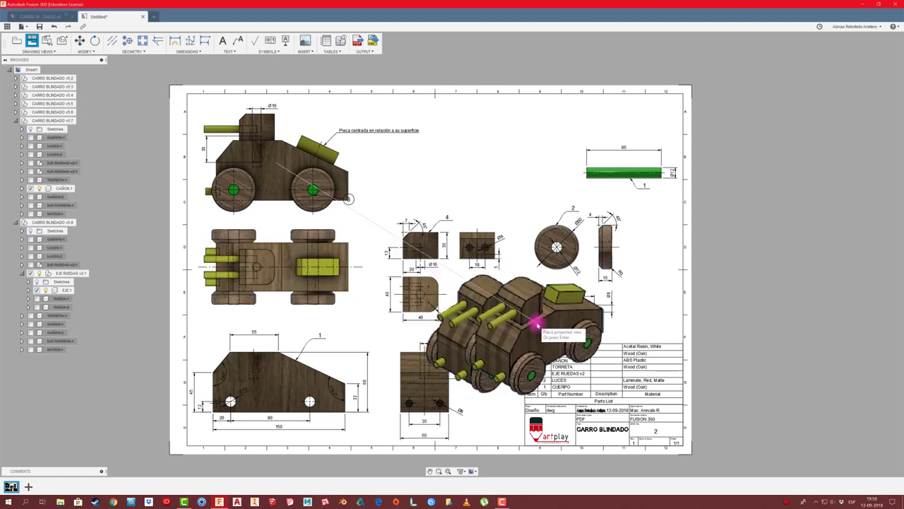
right_click(537, 322)
click(561, 323)
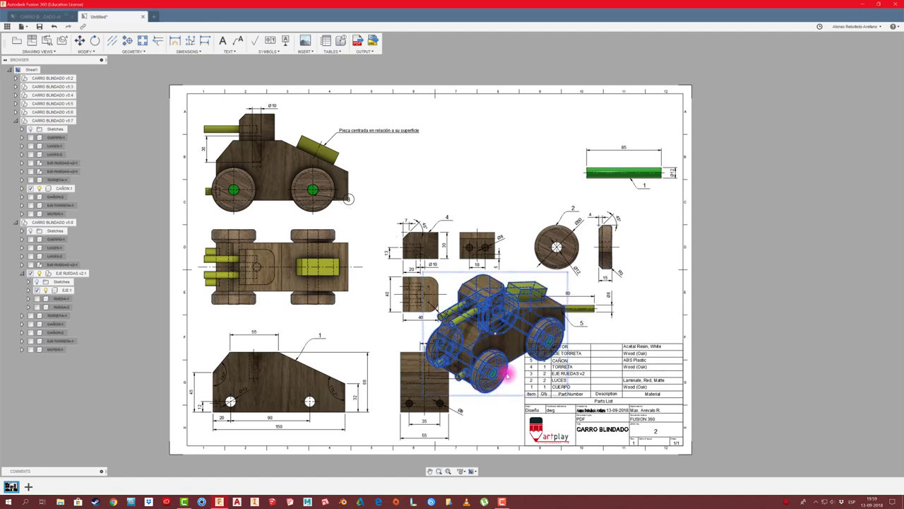
click(496, 337)
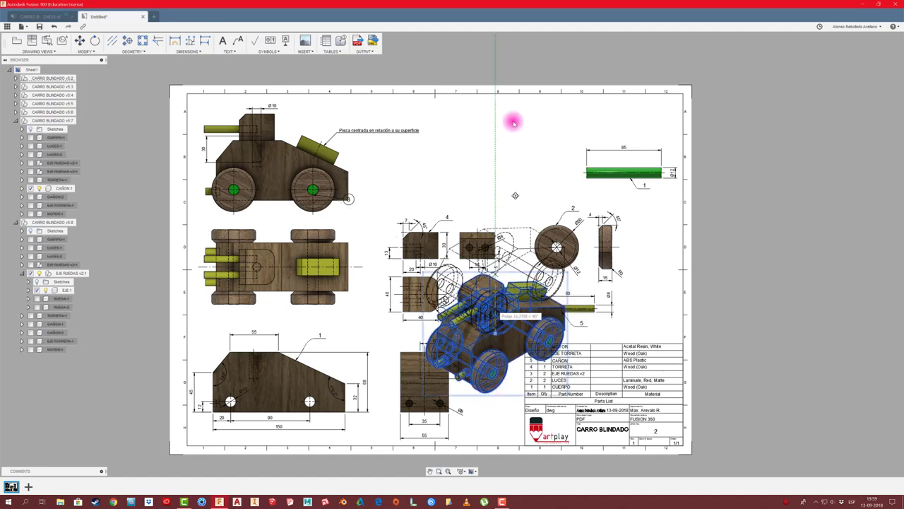
click(495, 163)
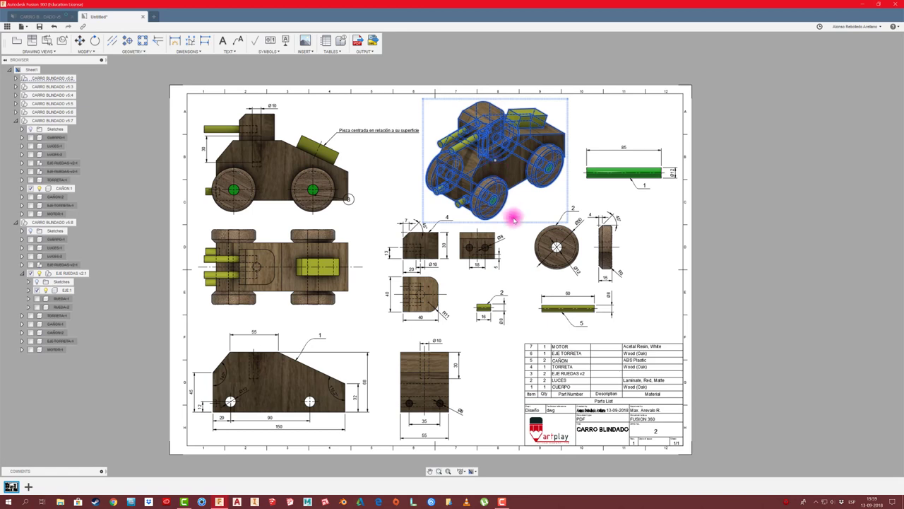
- Set the isometric car view's style to Shaded
double_click(515, 222)
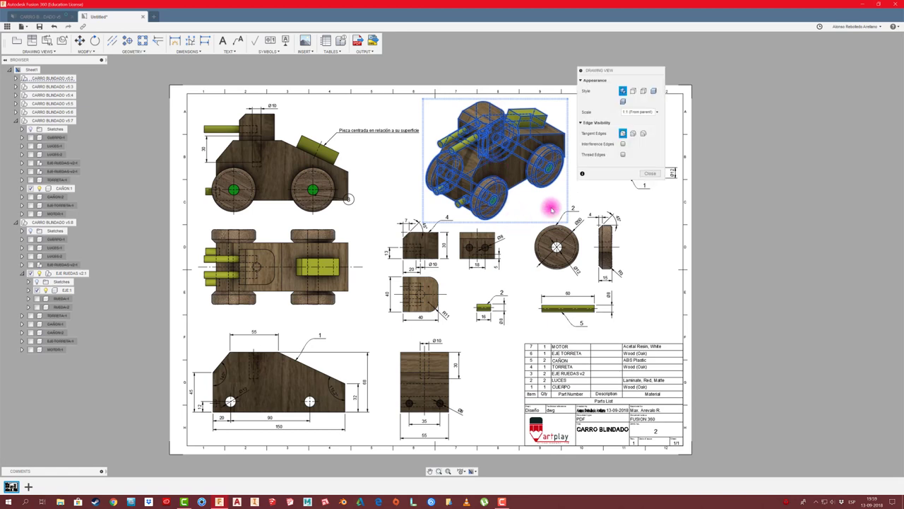
click(653, 89)
click(648, 173)
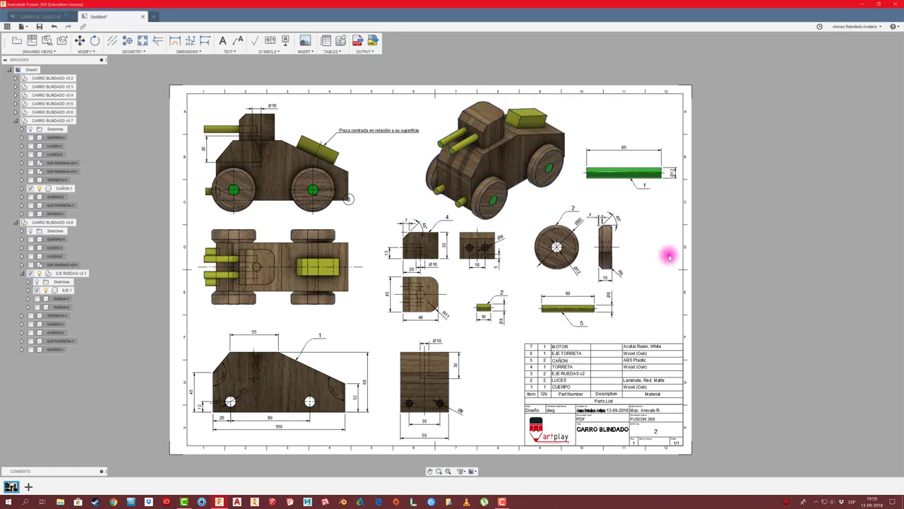
scroll(560, 277, down, 2)
scroll(534, 259, down, 2)
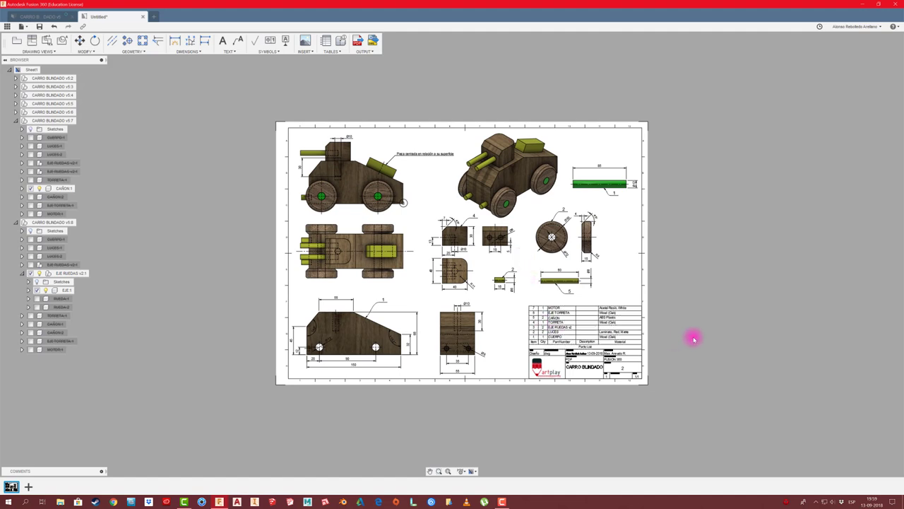
scroll(694, 338, up, 2)
middle_drag(692, 328, 692, 355)
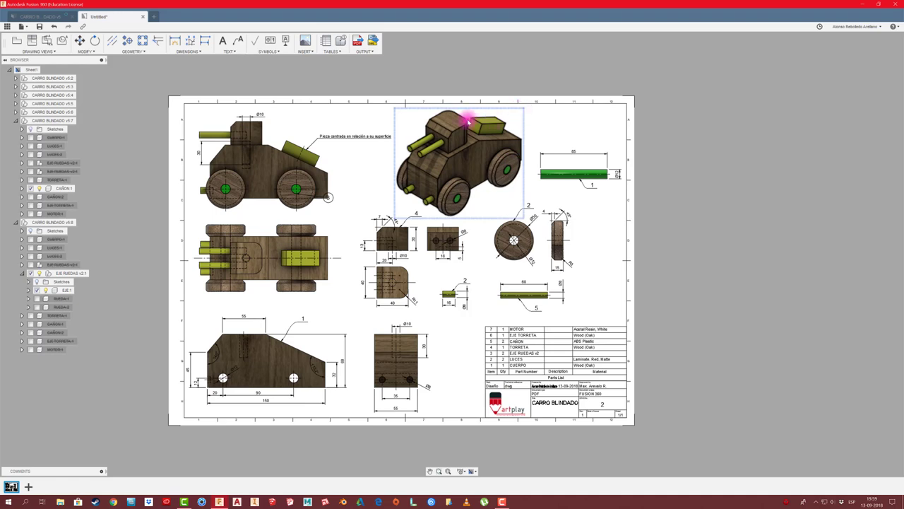
- Export the drawing as CARRO BLINDADO.pdf to Escritorio, then minimize Fusion 360
click(357, 42)
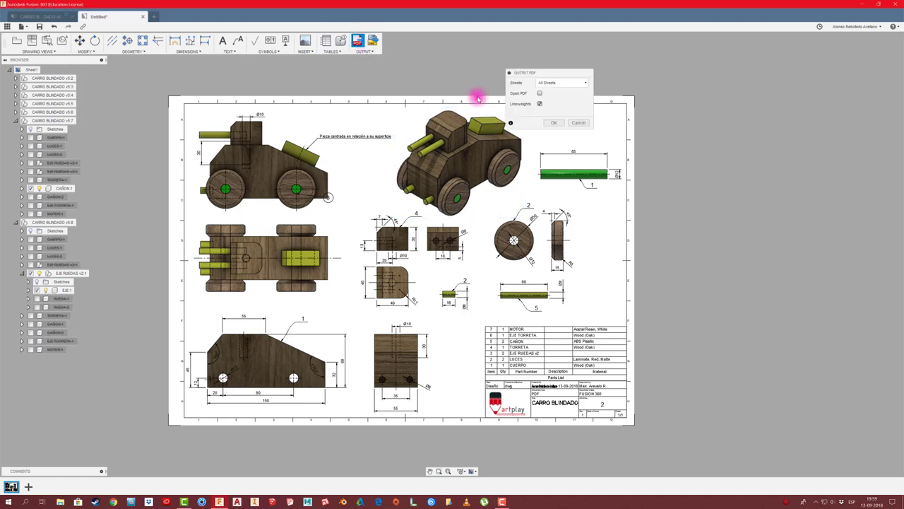
click(557, 123)
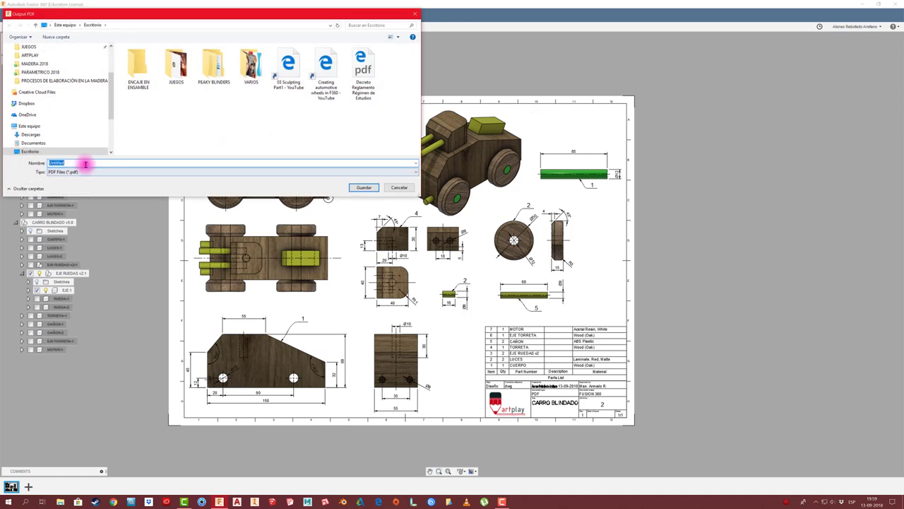
click(86, 164)
text(CARRO BLINDADO)
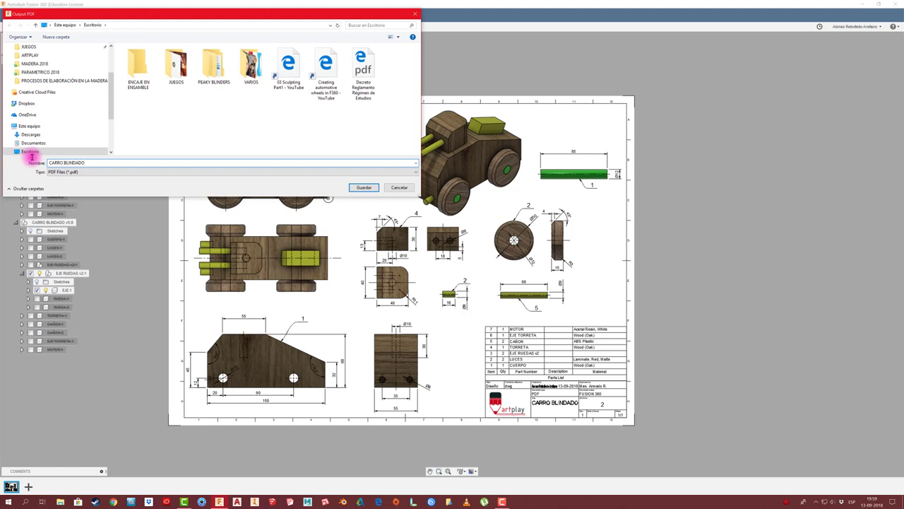
click(363, 187)
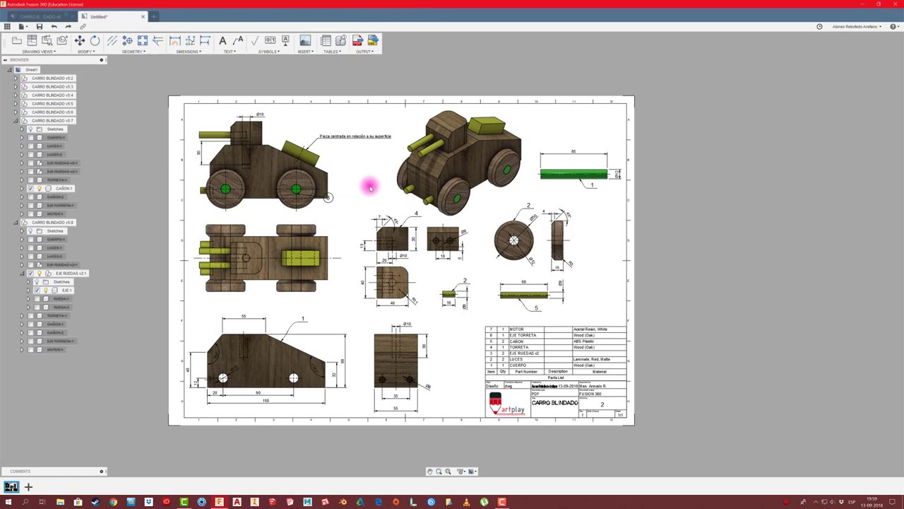
click(866, 7)
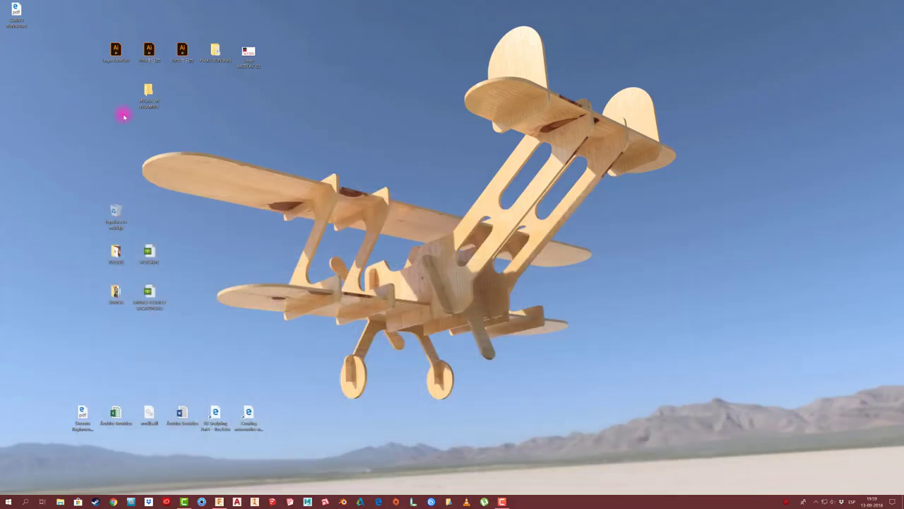
- Review CARRO BLINDADO.pdf in Edge, then minimize it and restore the Fusion 360 drawing
double_click(187, 92)
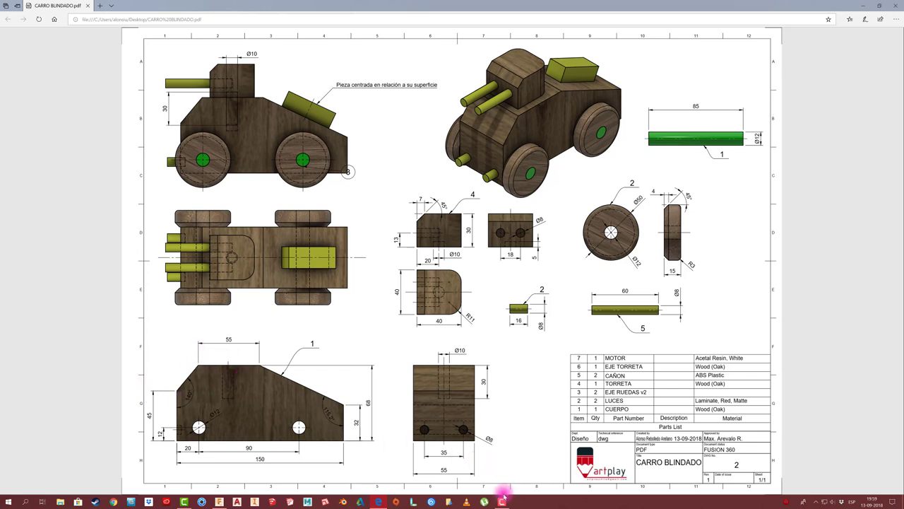
click(865, 6)
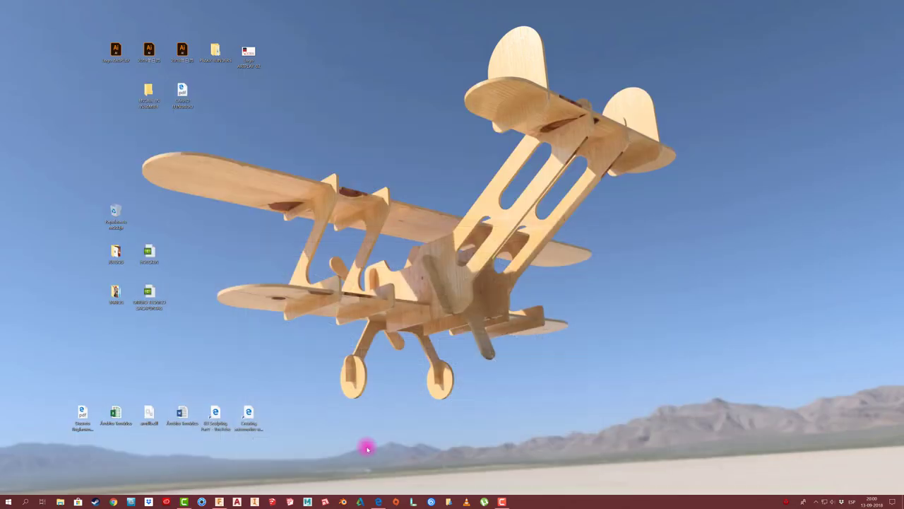
click(217, 502)
- Add a 27 dimension from the body's top-left corner to the hole axis
scroll(237, 351, up, 3)
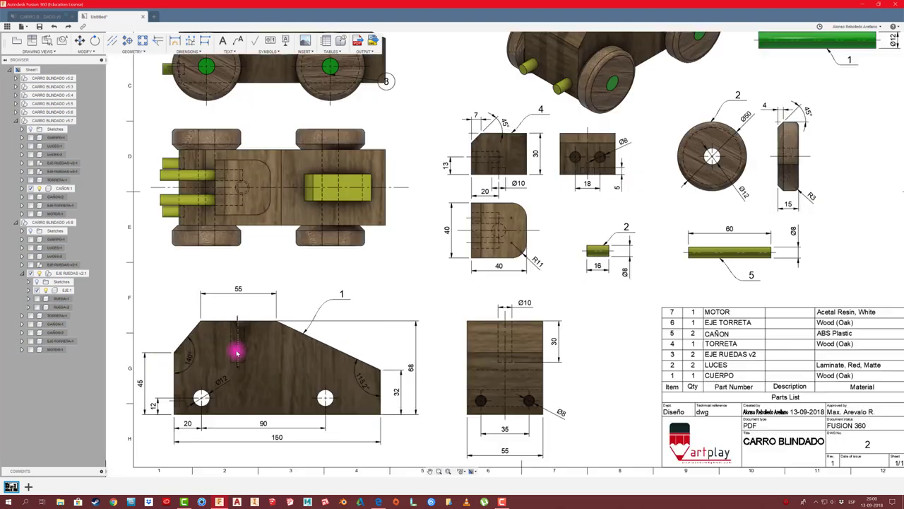
click(175, 40)
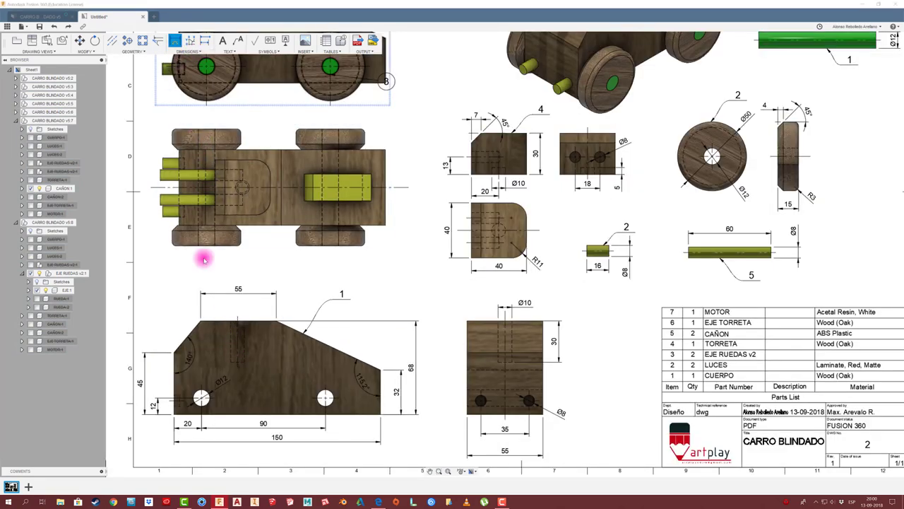
click(202, 320)
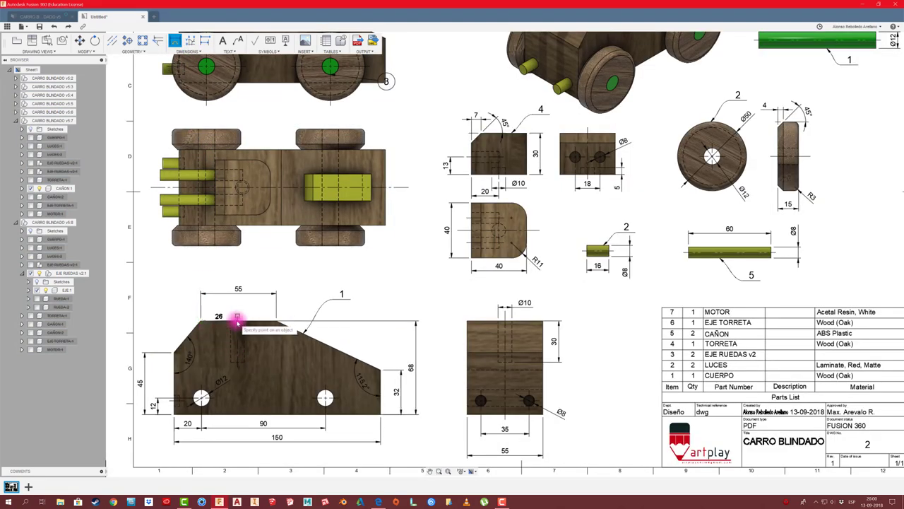
scroll(237, 318, up, 2)
scroll(237, 311, up, 3)
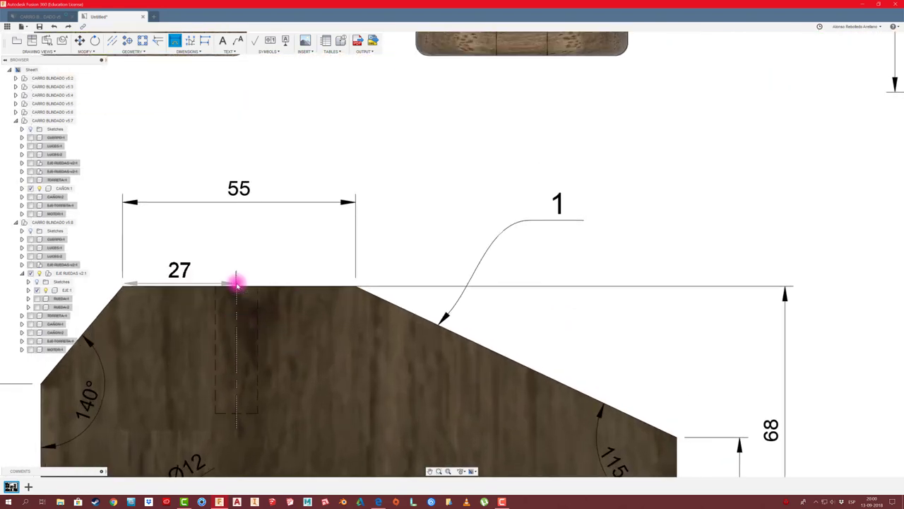
click(228, 244)
- Add the 30 dimension to the body's chamfer
scroll(269, 261, down, 3)
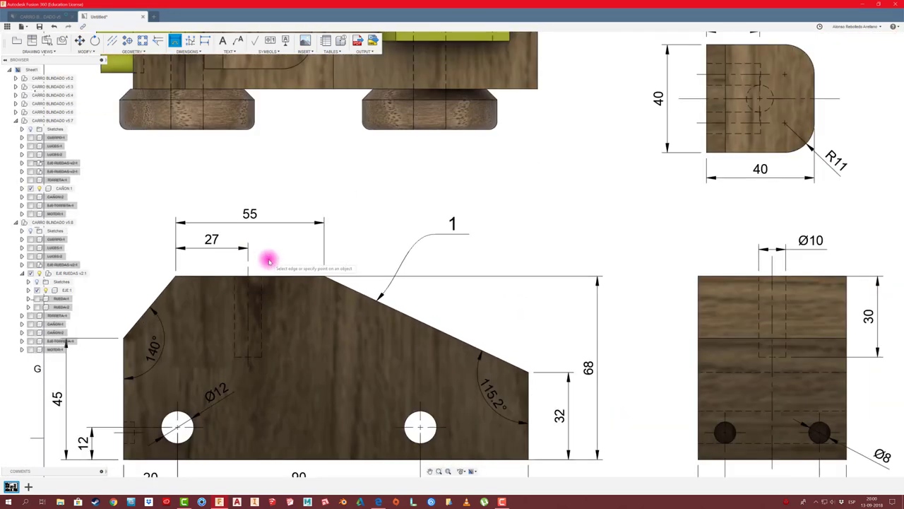
scroll(269, 260, down, 2)
scroll(265, 254, down, 2)
scroll(282, 292, down, 2)
scroll(300, 380, down, 2)
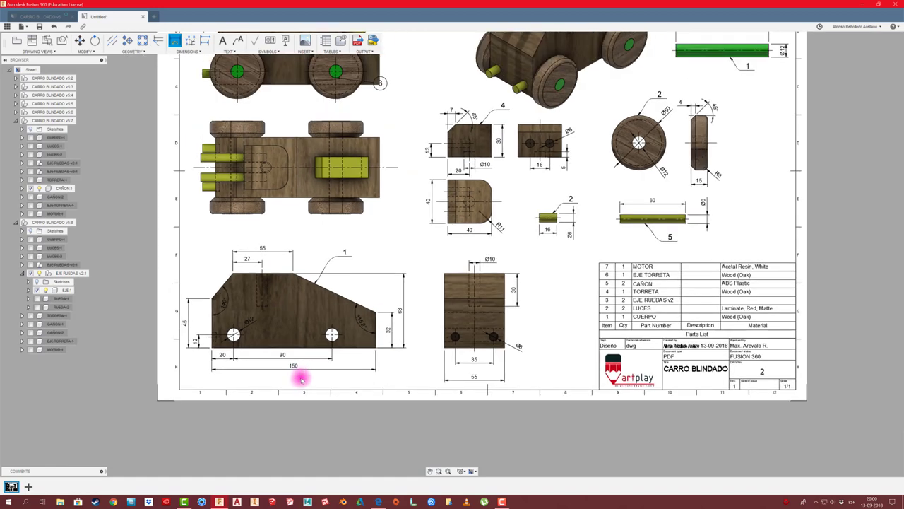
middle_drag(300, 381, 285, 405)
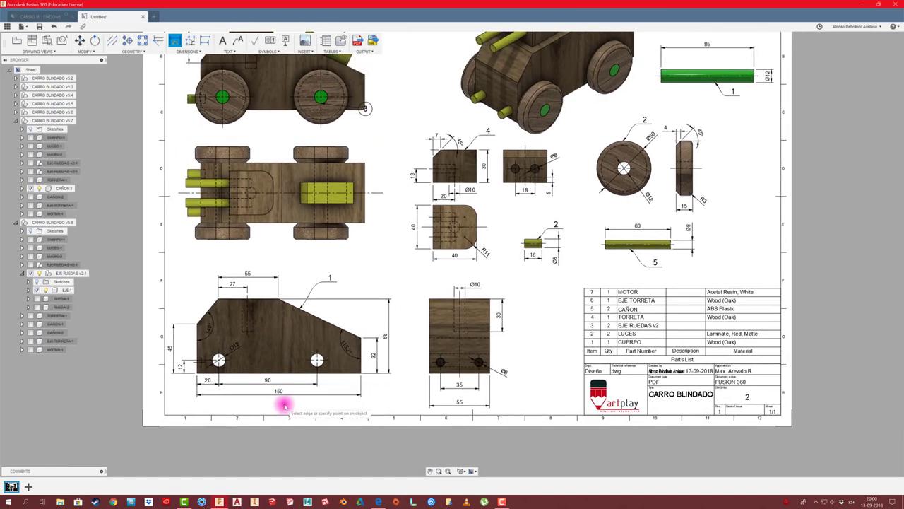
scroll(197, 325, up, 1)
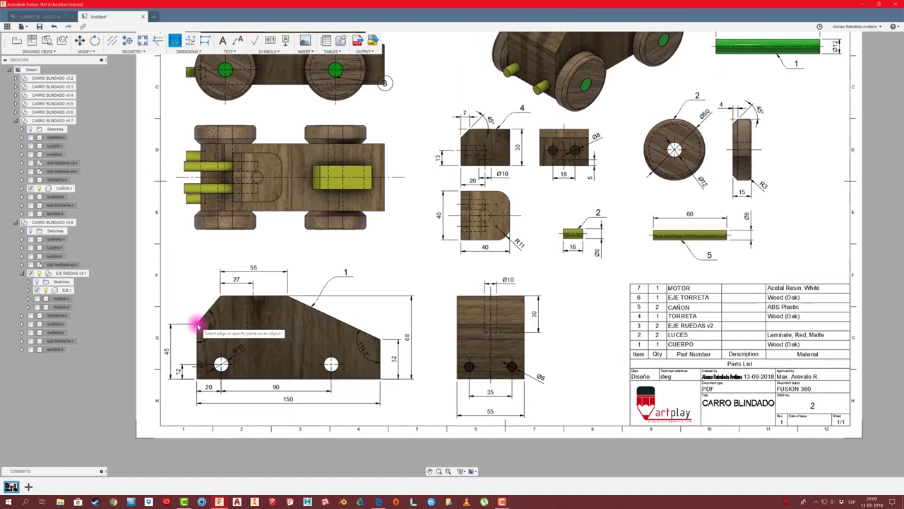
scroll(197, 325, up, 2)
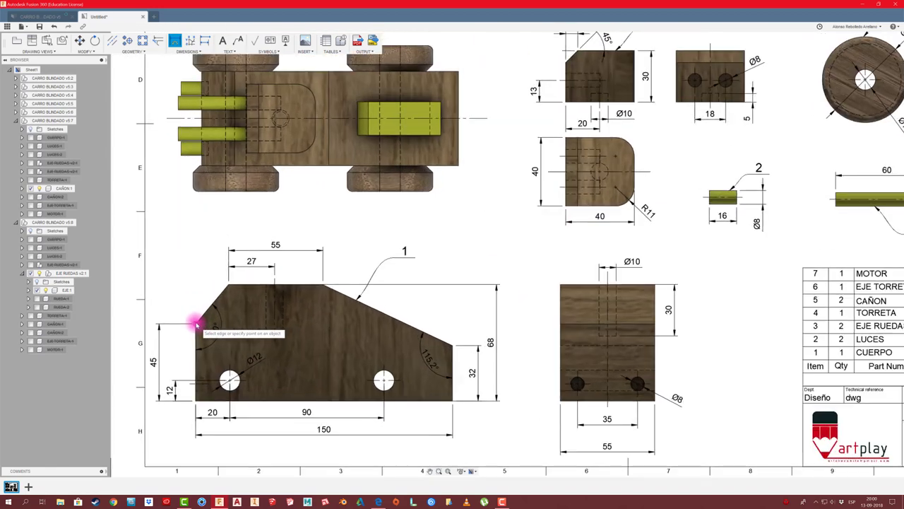
click(229, 285)
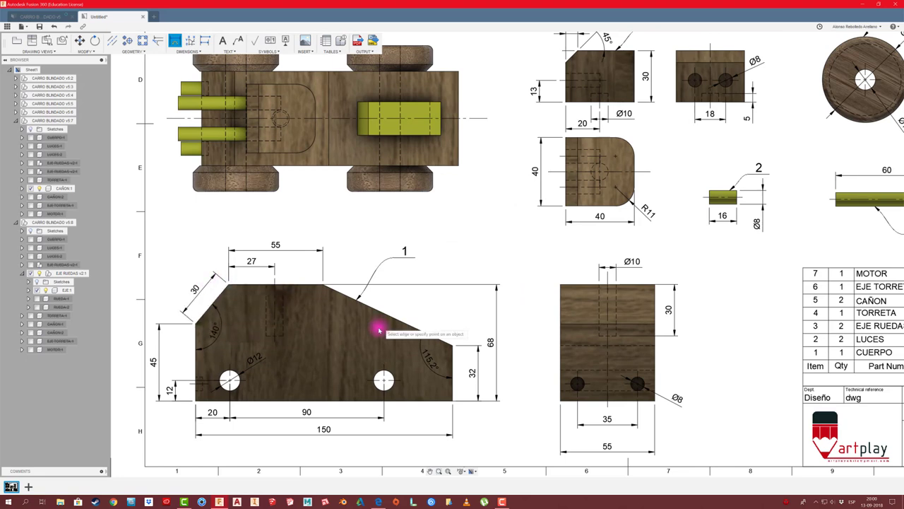
- Dimension the body's sloped top edge with an 84 aligned length
click(326, 287)
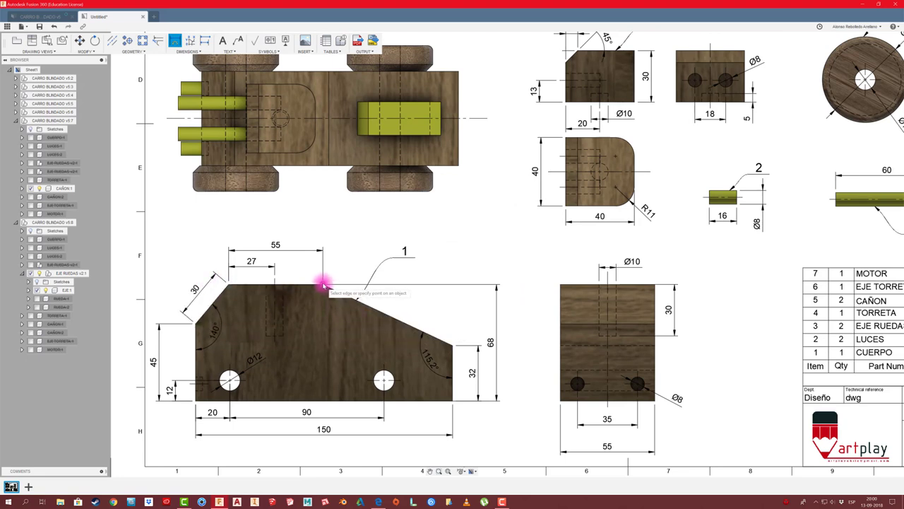
click(452, 346)
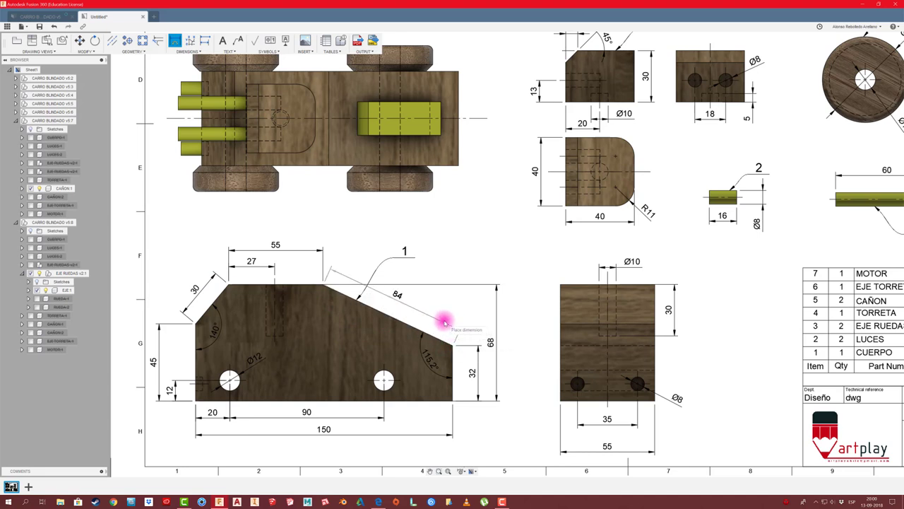
click(444, 322)
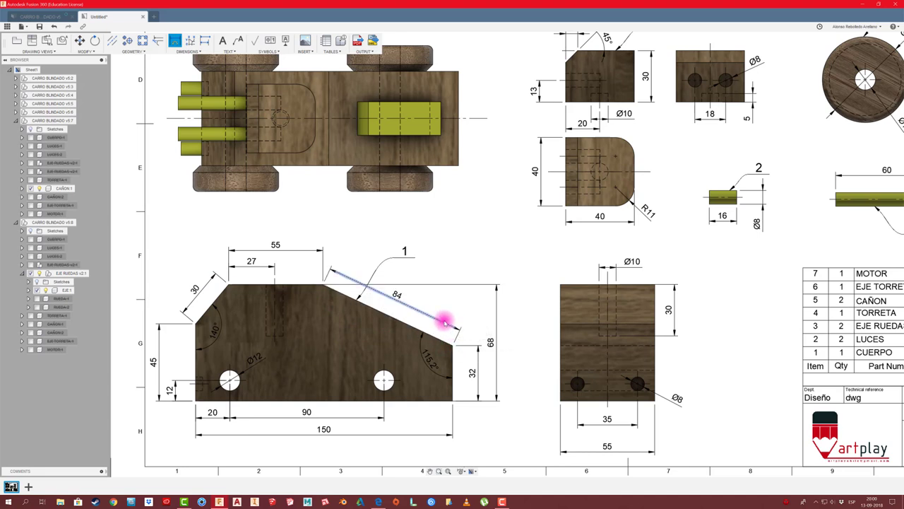
click(397, 298)
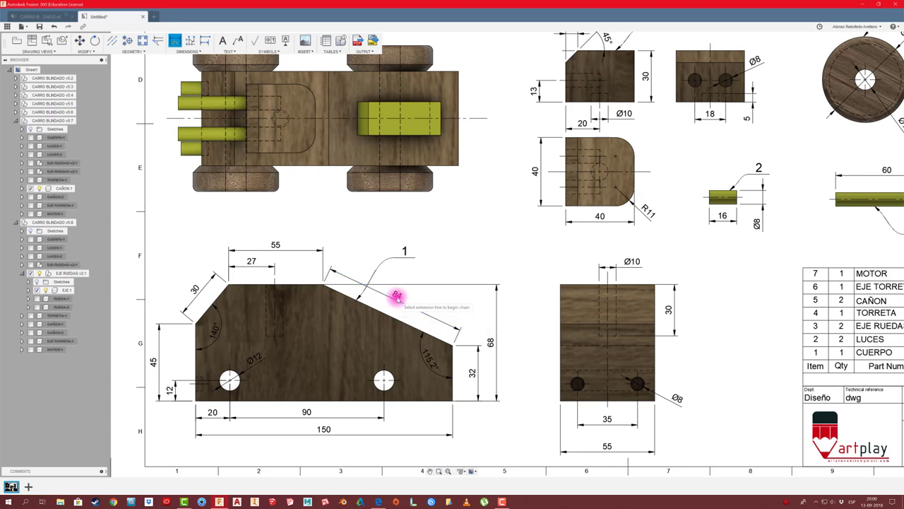
right_click(397, 295)
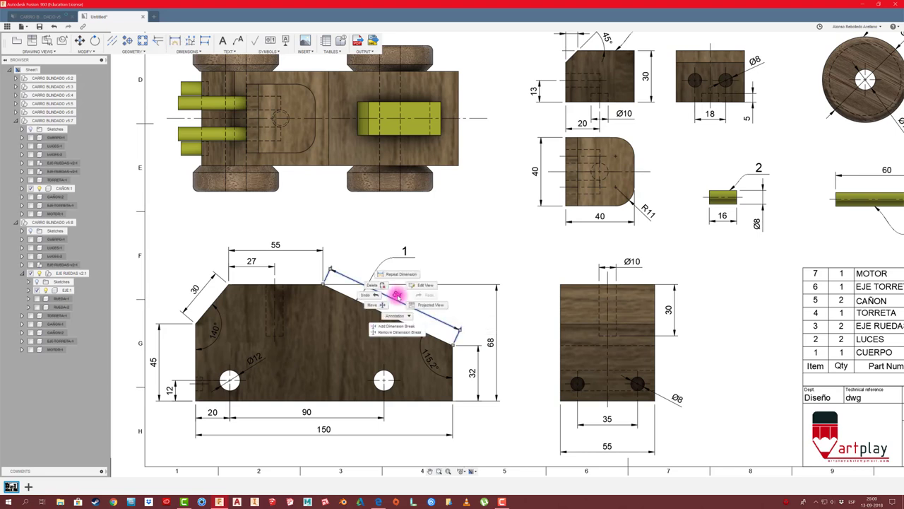
click(403, 315)
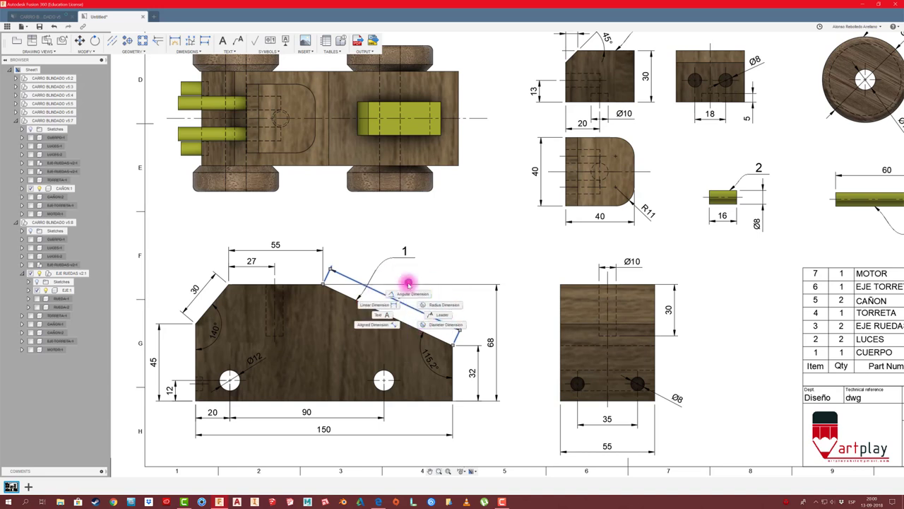
right_click(407, 292)
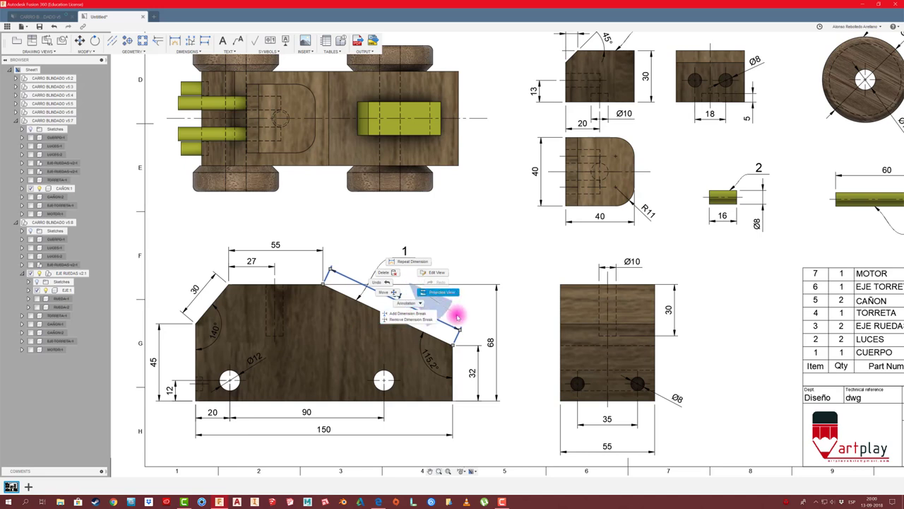
click(458, 316)
- Zoom out and recentre the view to show the full annotated sheet
scroll(424, 263, down, 1)
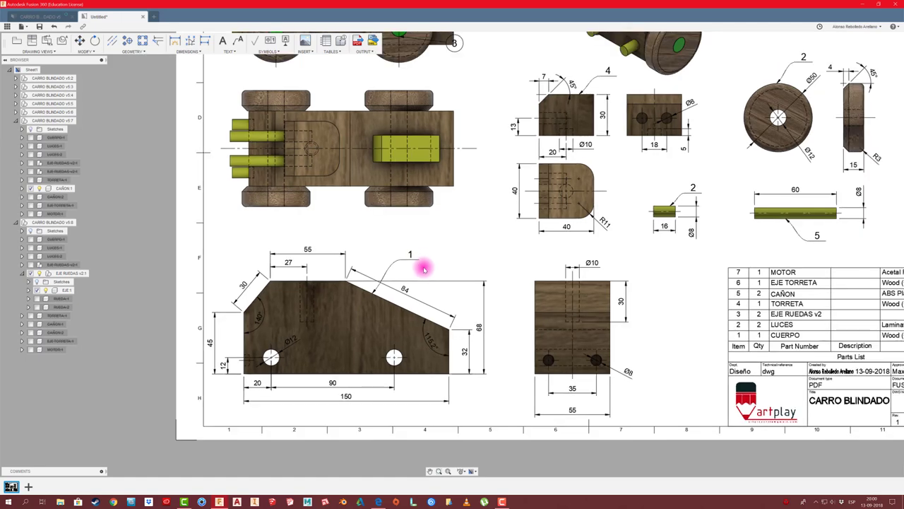
scroll(422, 269, down, 1)
scroll(430, 313, down, 1)
middle_drag(444, 372, 394, 397)
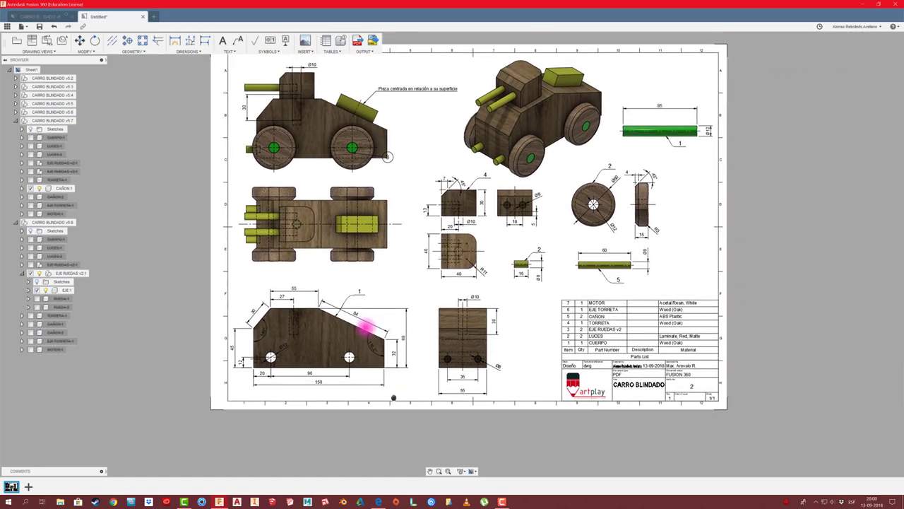
middle_drag(394, 397, 348, 353)
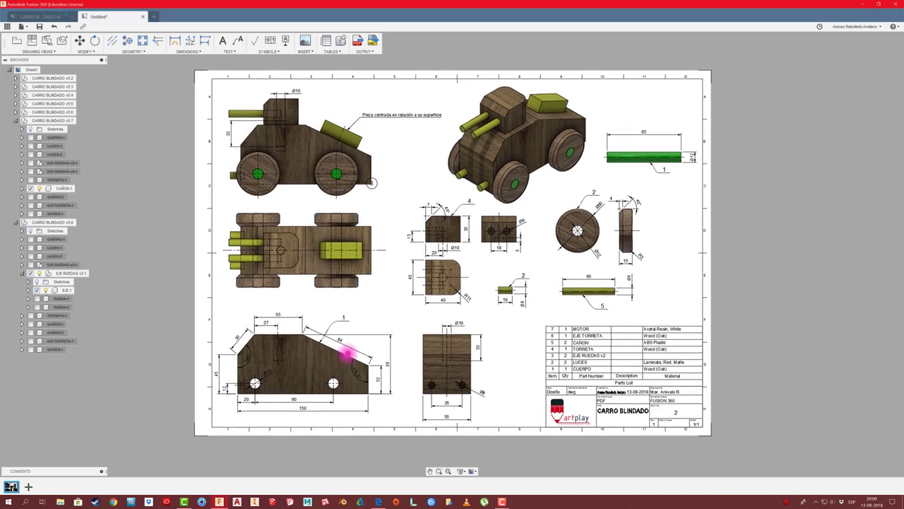